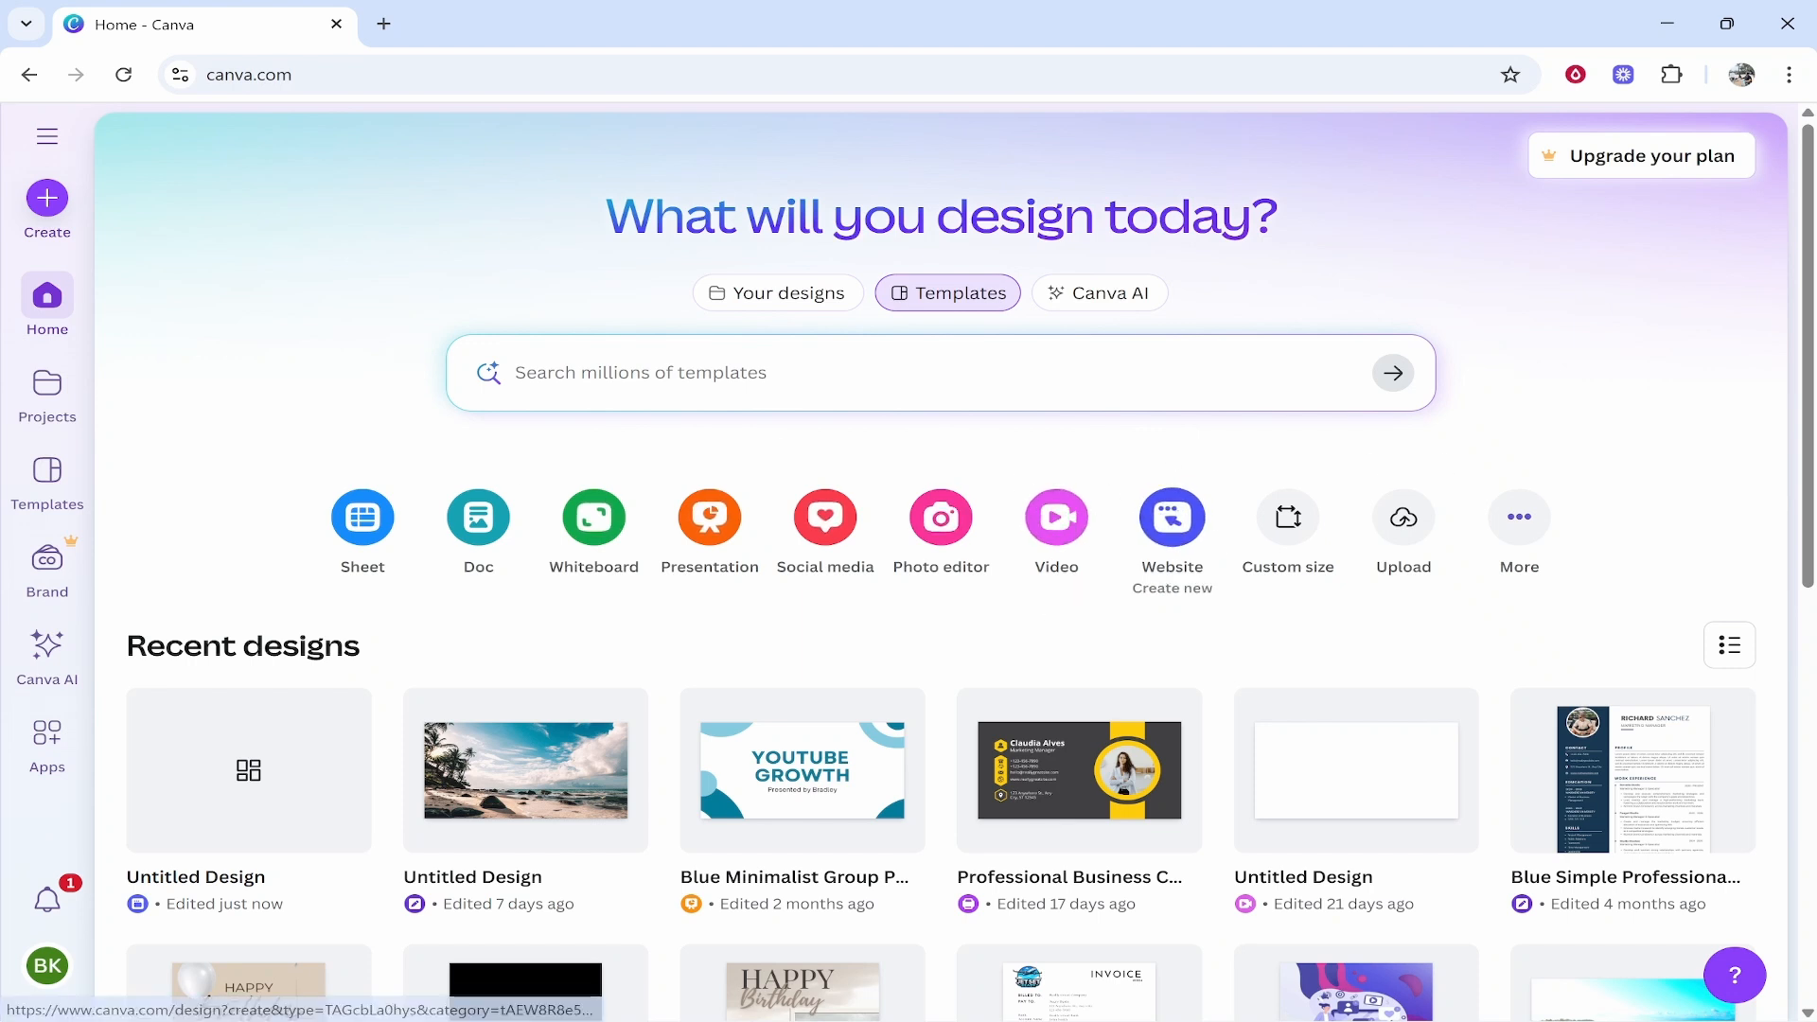
Step: Create a new Business Website design from the website design types
click(49, 201)
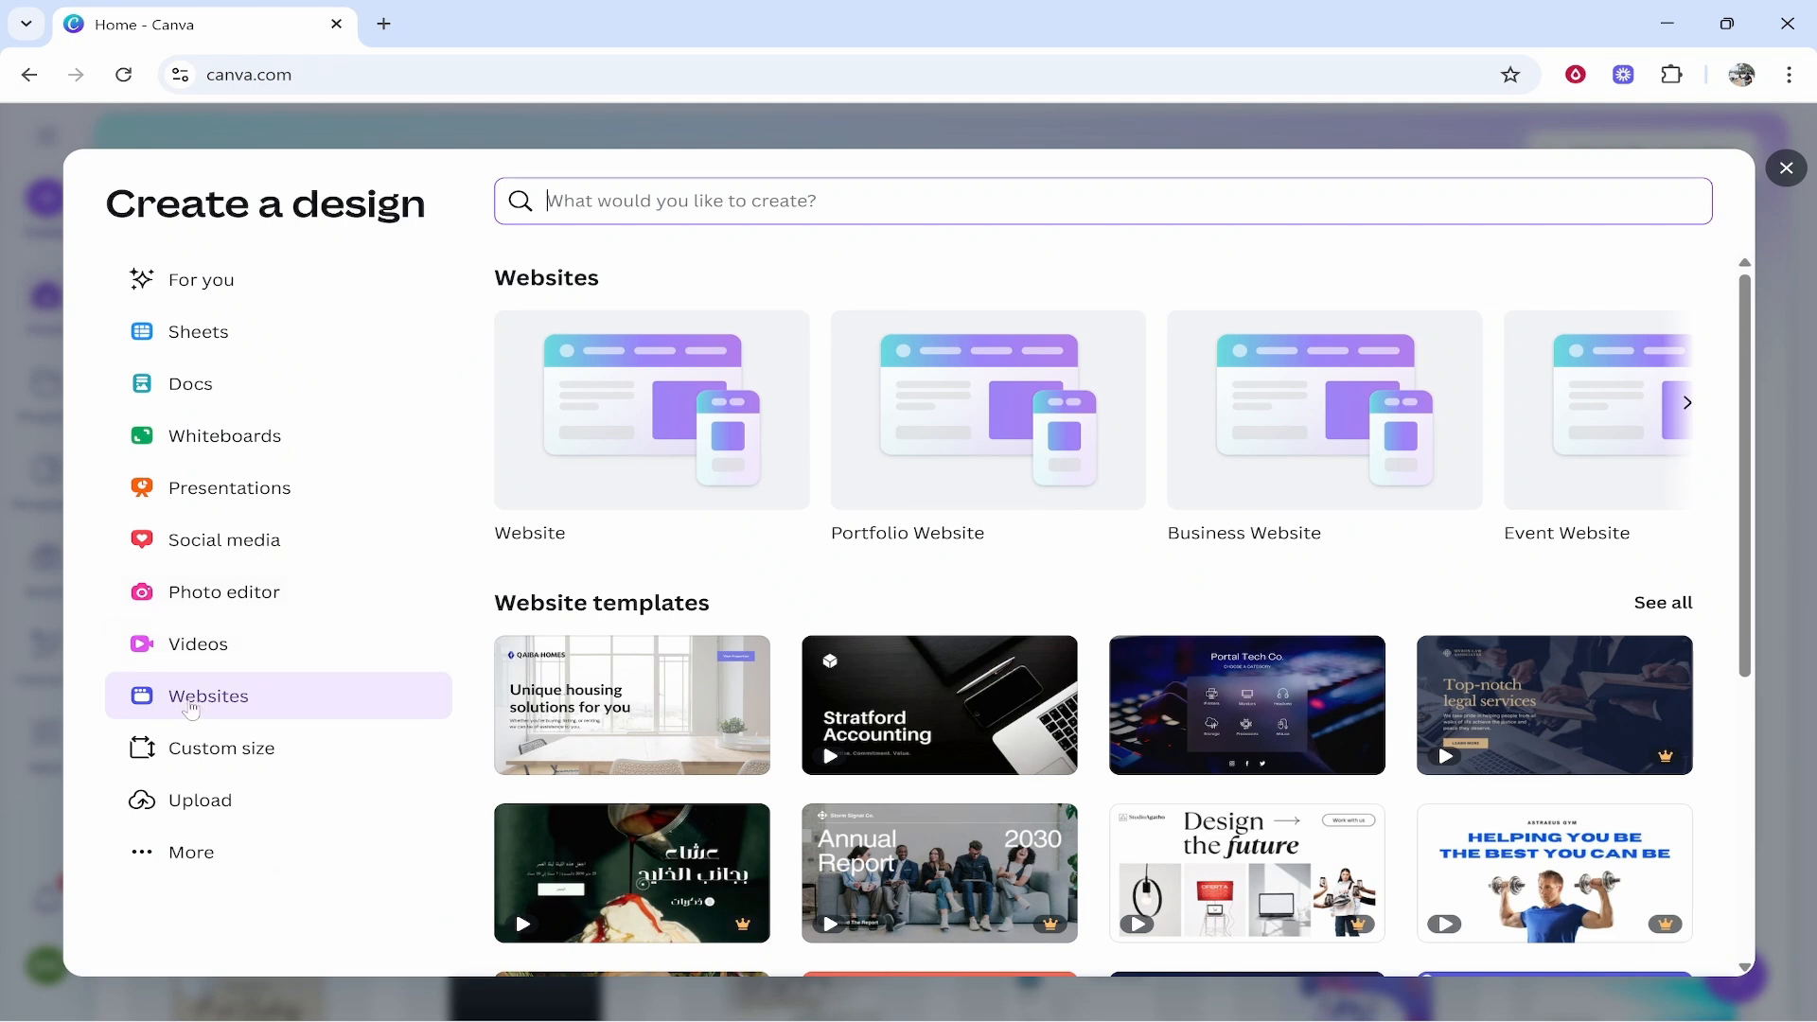
scroll(869, 432, down, 4)
scroll(869, 433, down, 2)
scroll(880, 492, up, 5)
click(1687, 404)
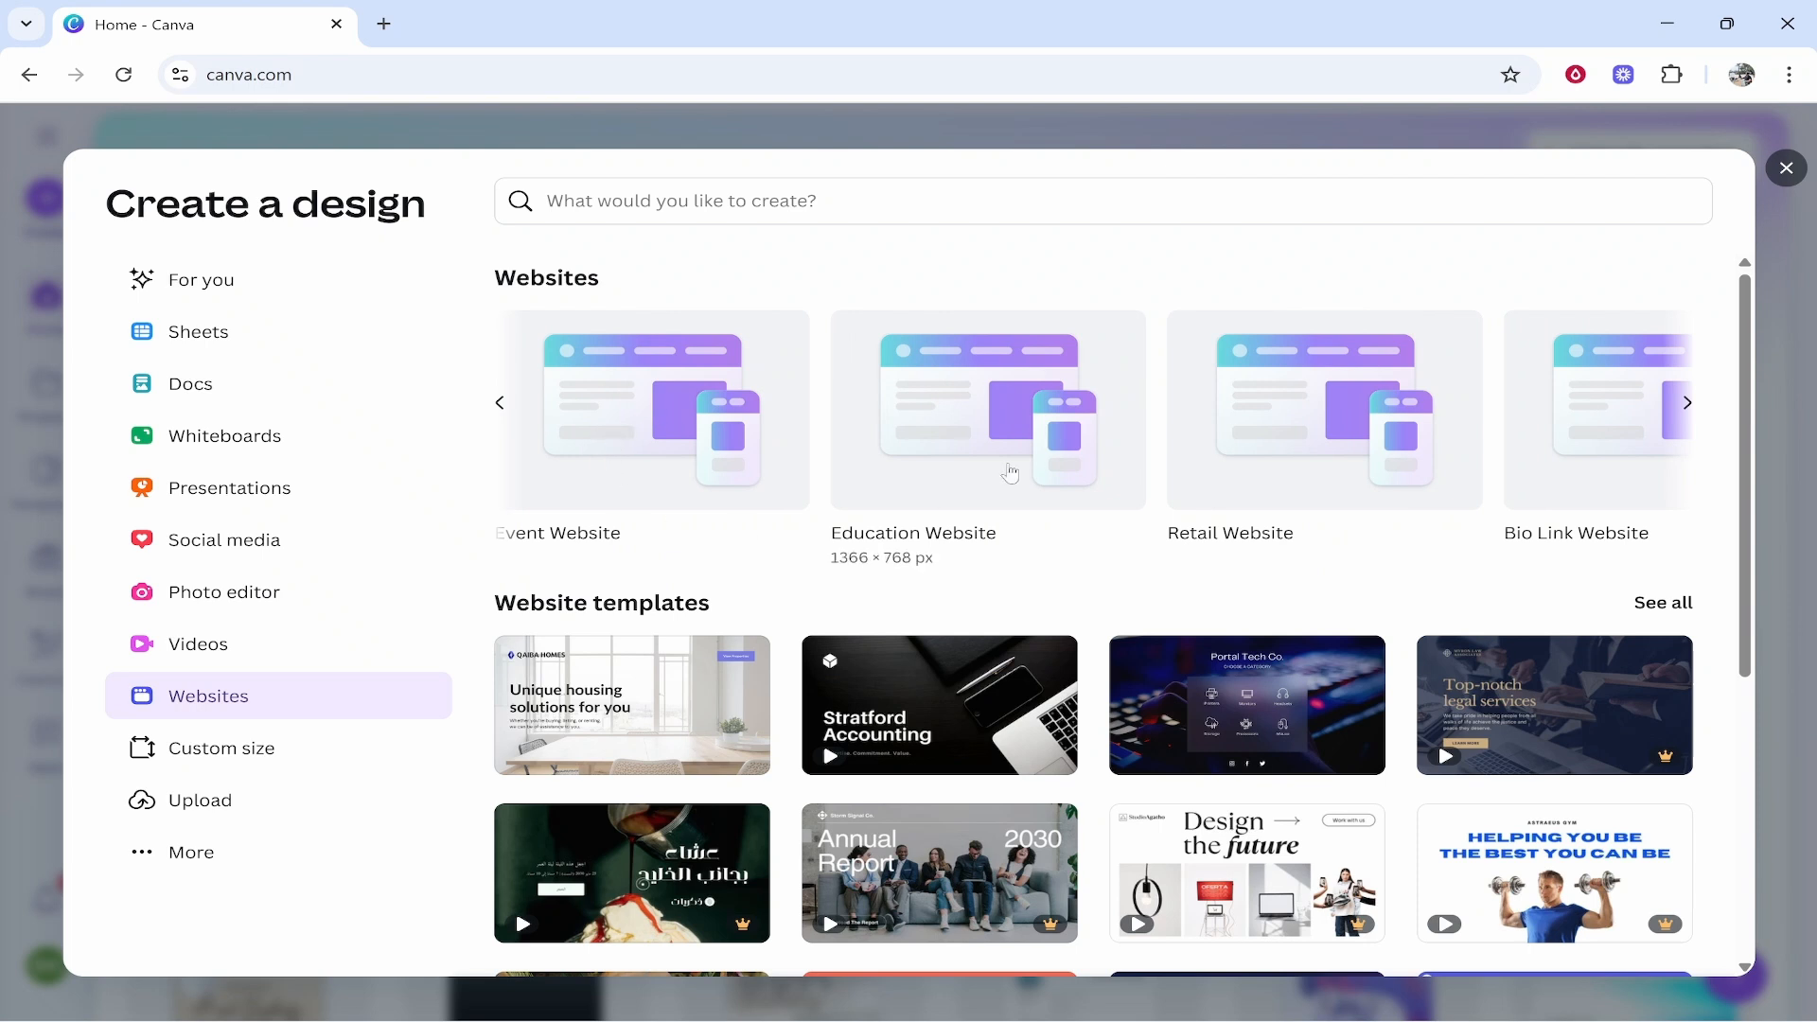
scroll(1107, 659, down, 5)
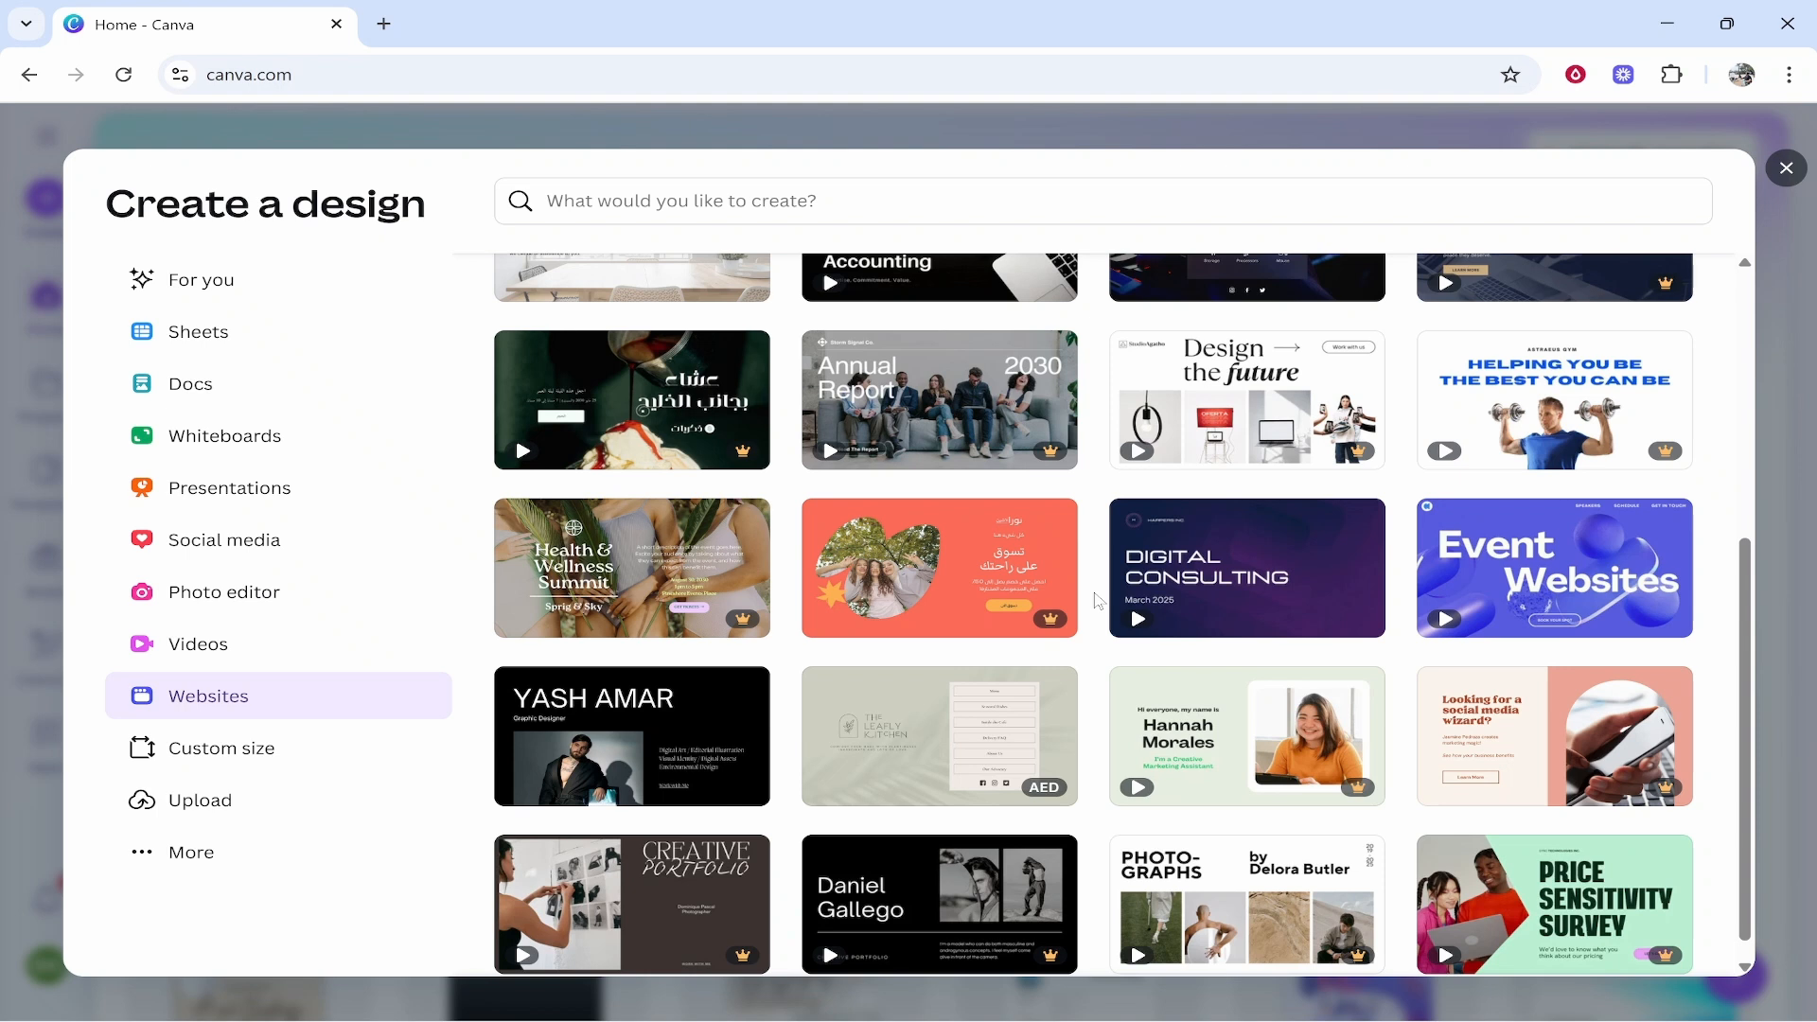
scroll(1095, 601, up, 5)
click(500, 404)
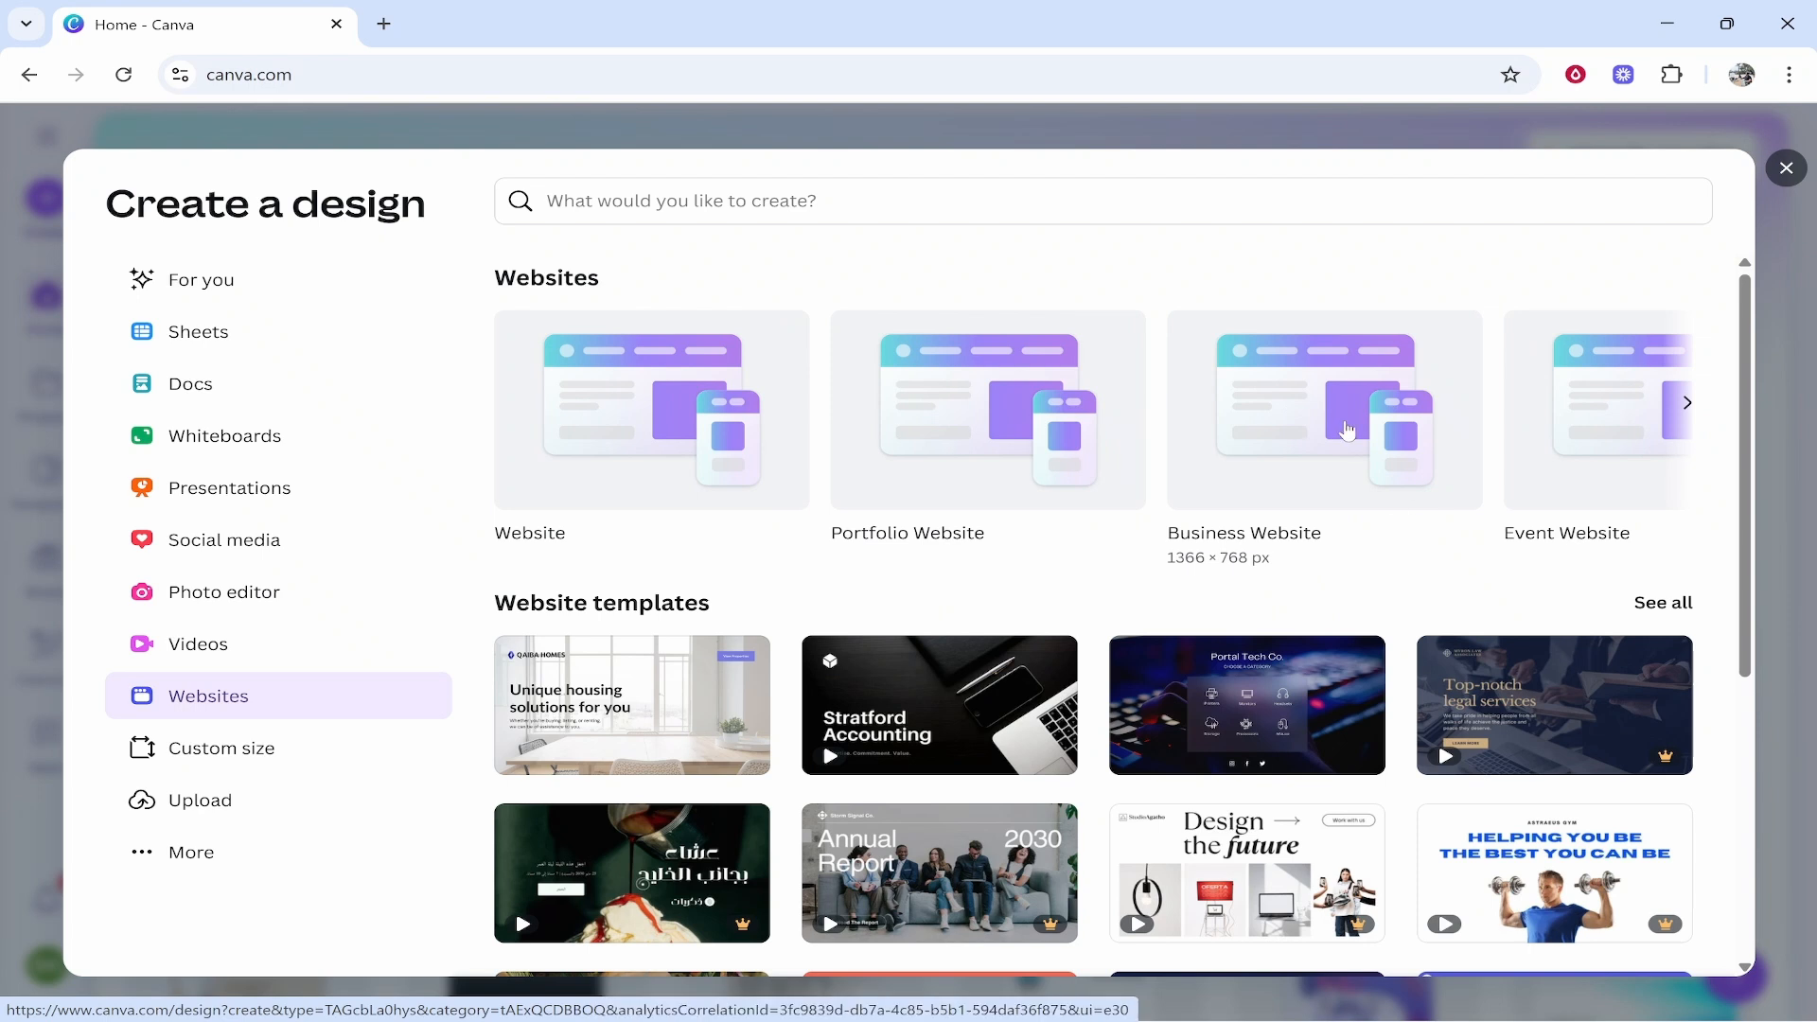
click(1342, 421)
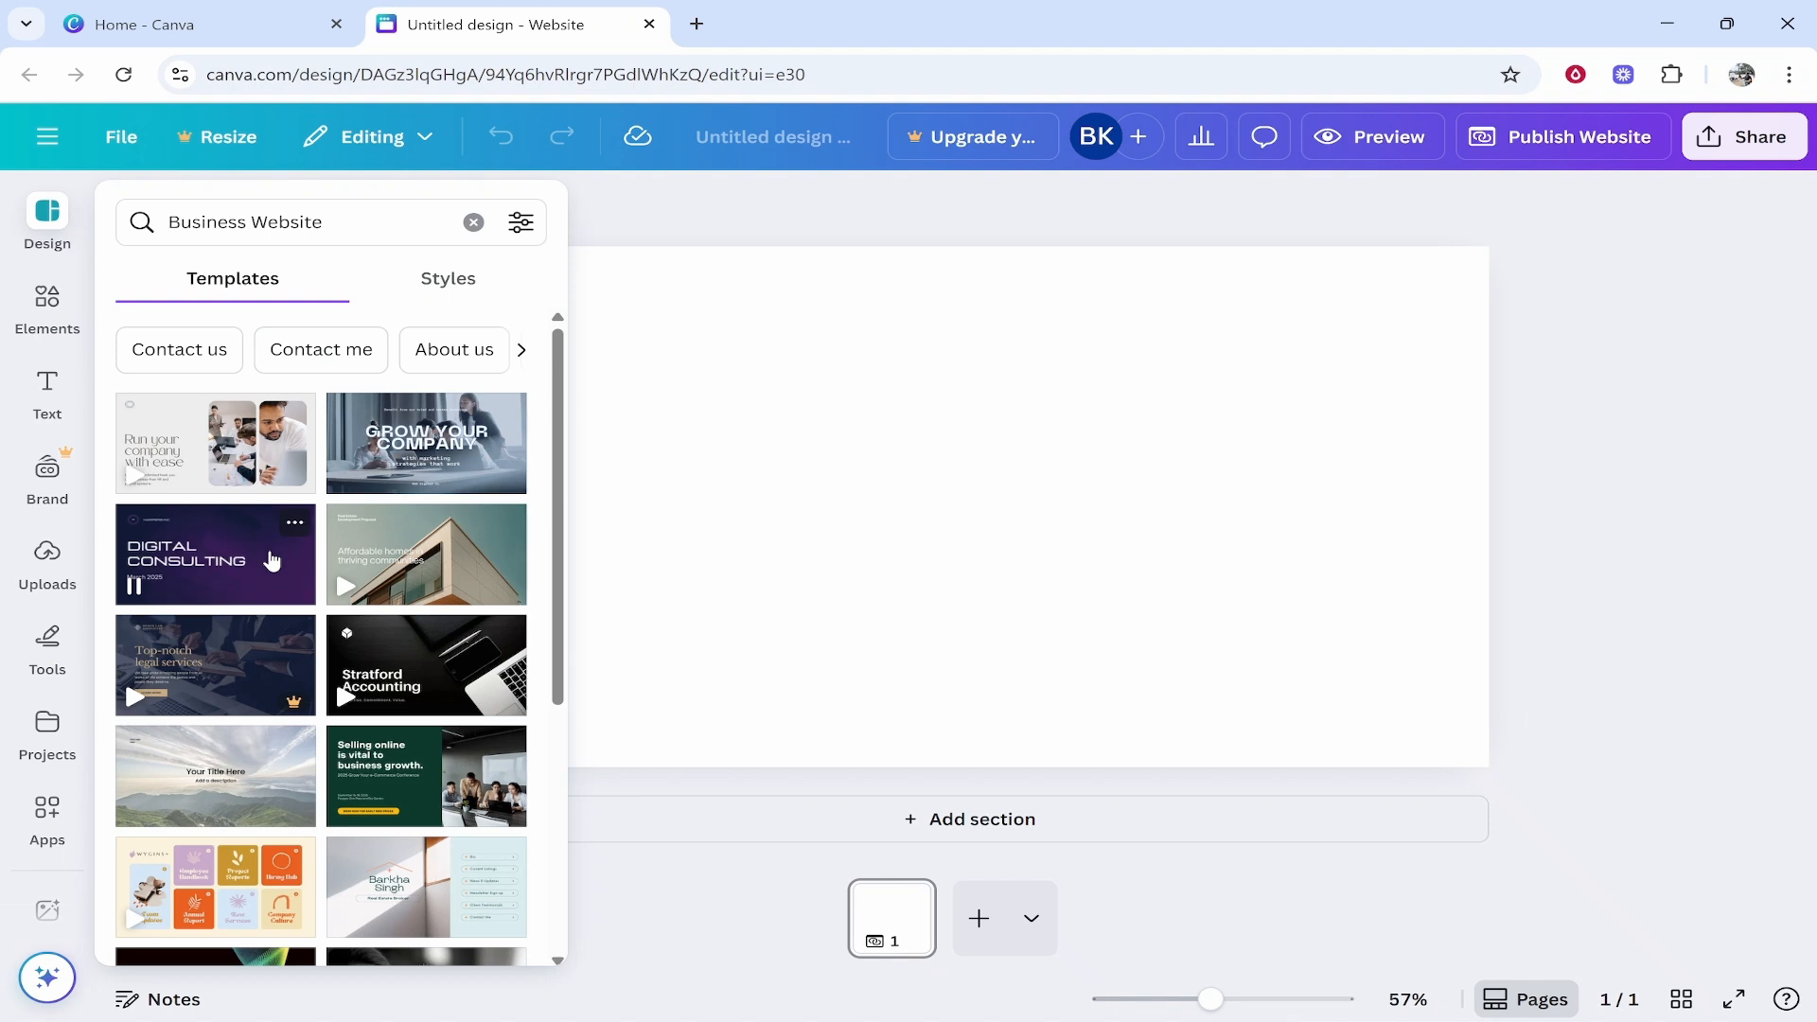
click(251, 26)
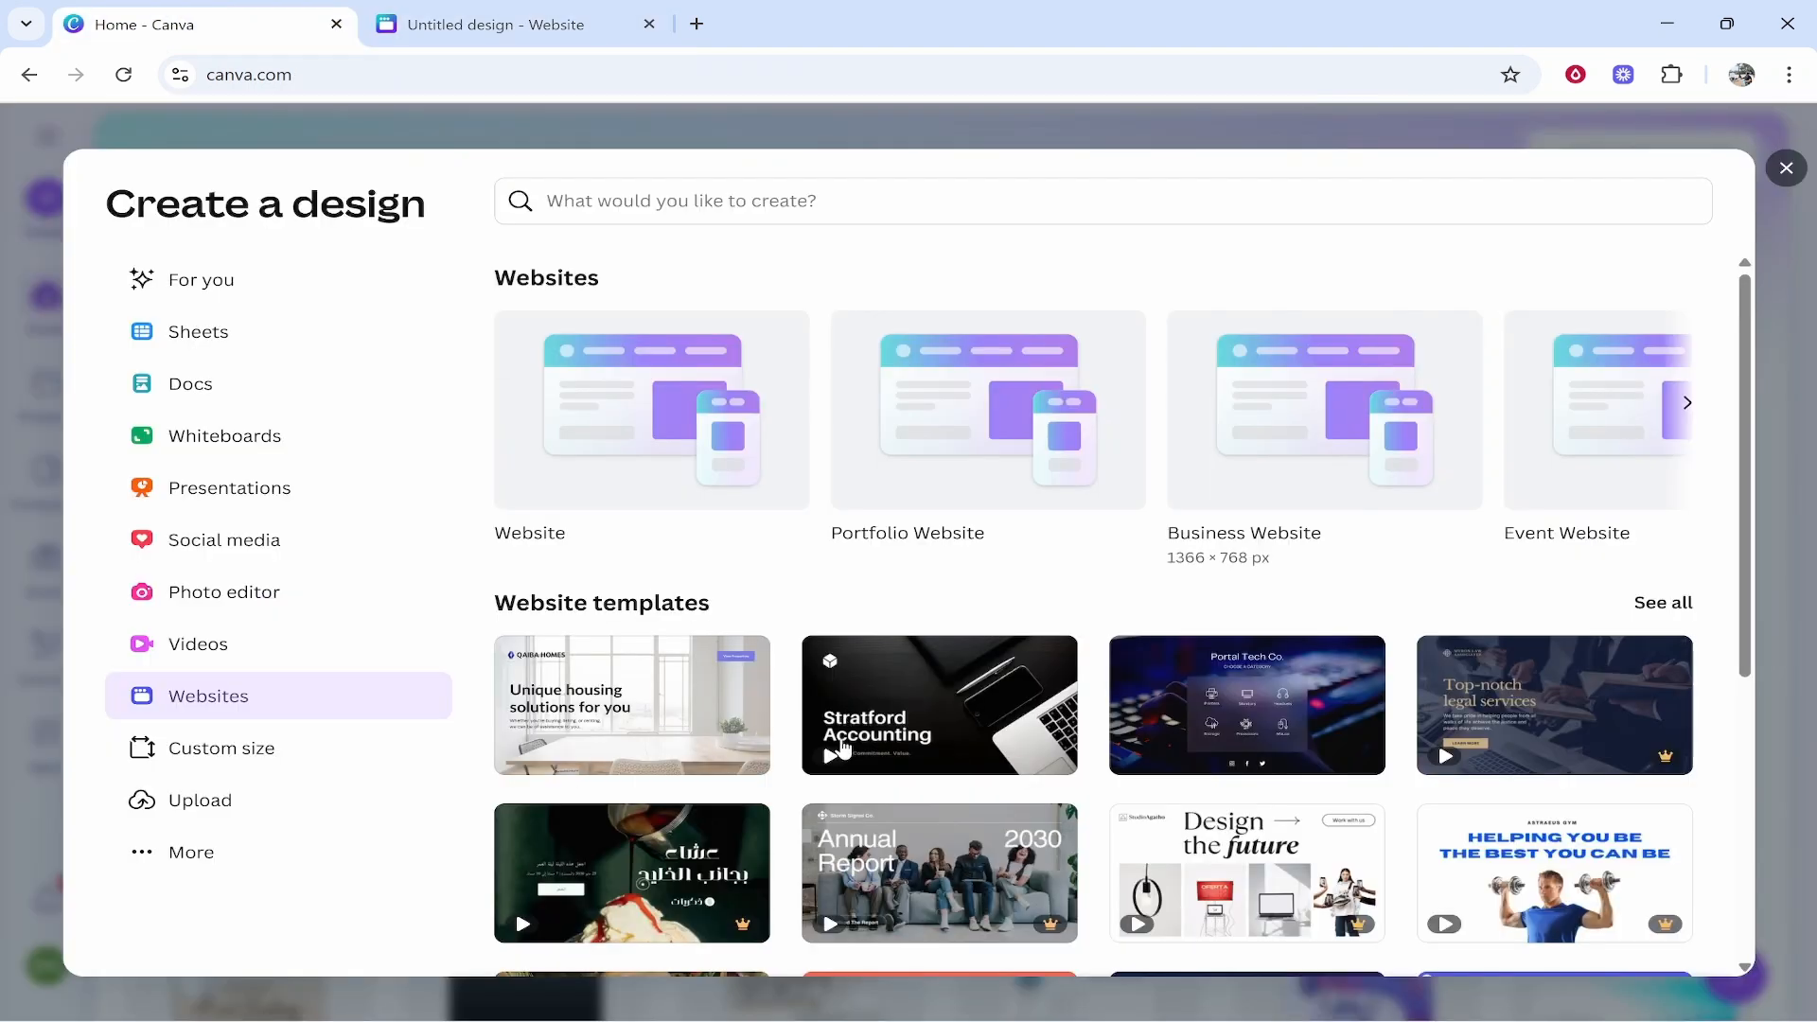
scroll(845, 748, down, 3)
scroll(1570, 332, up, 3)
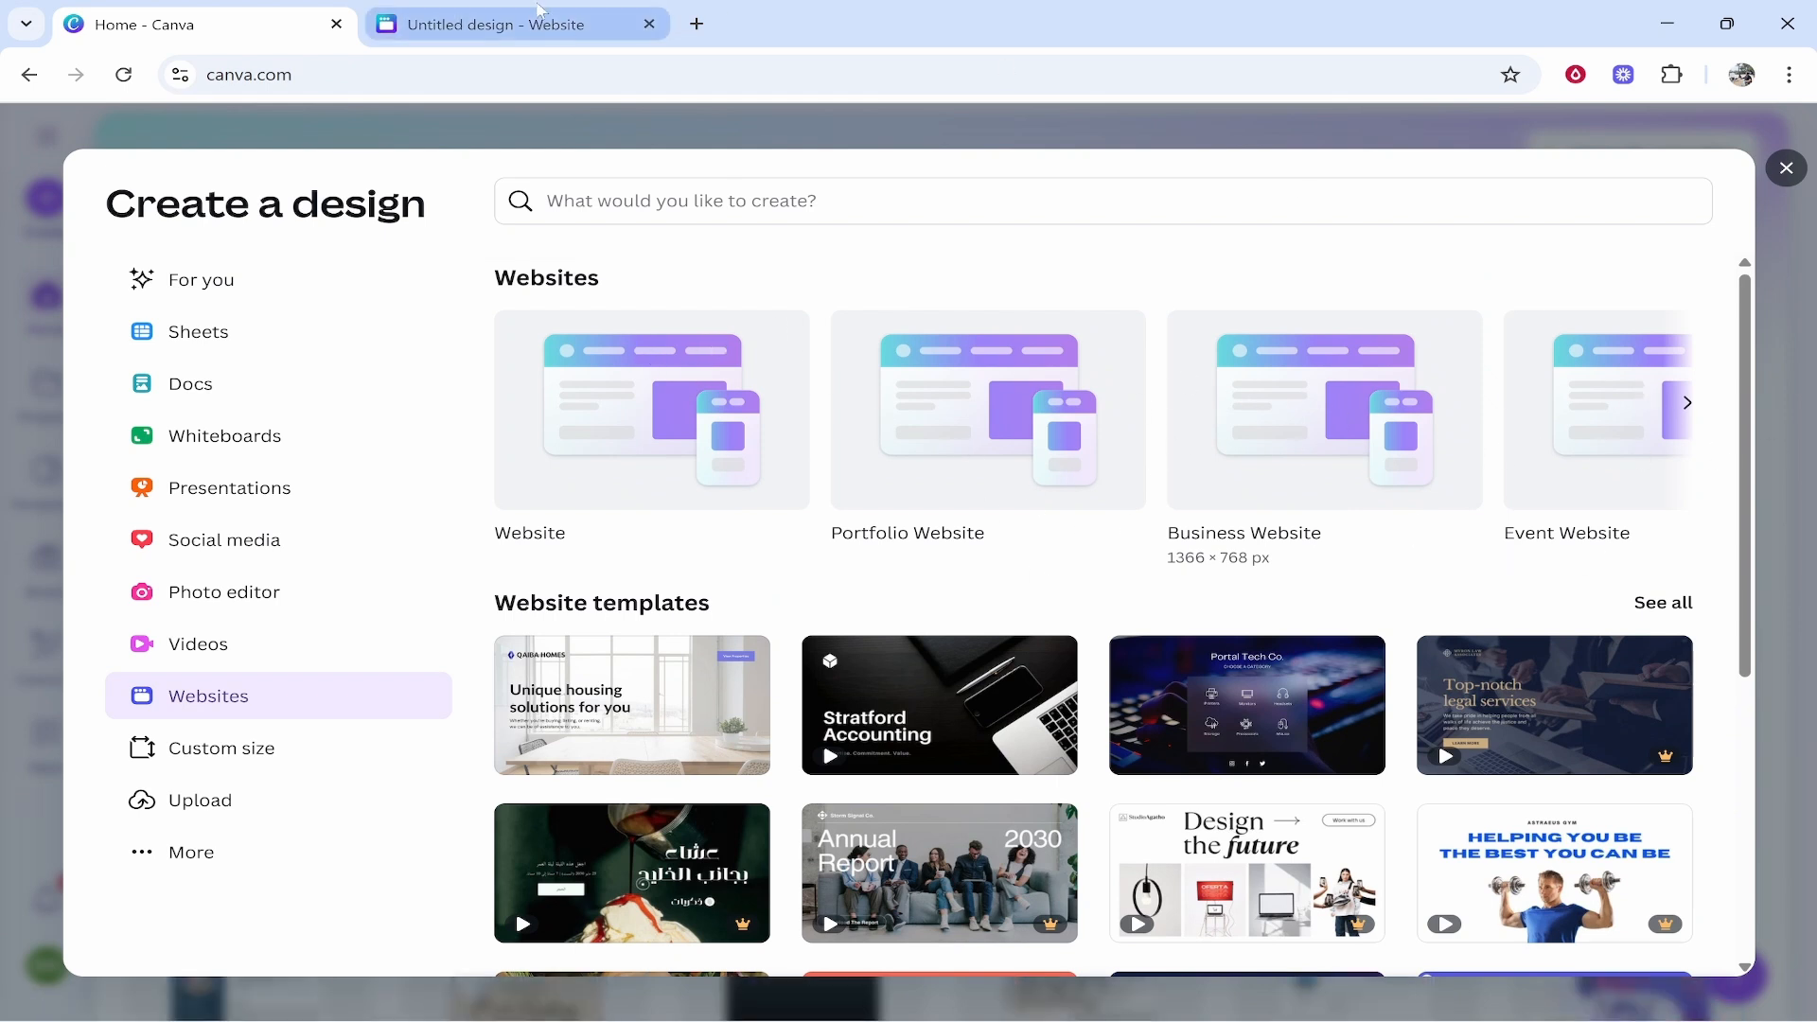
click(536, 10)
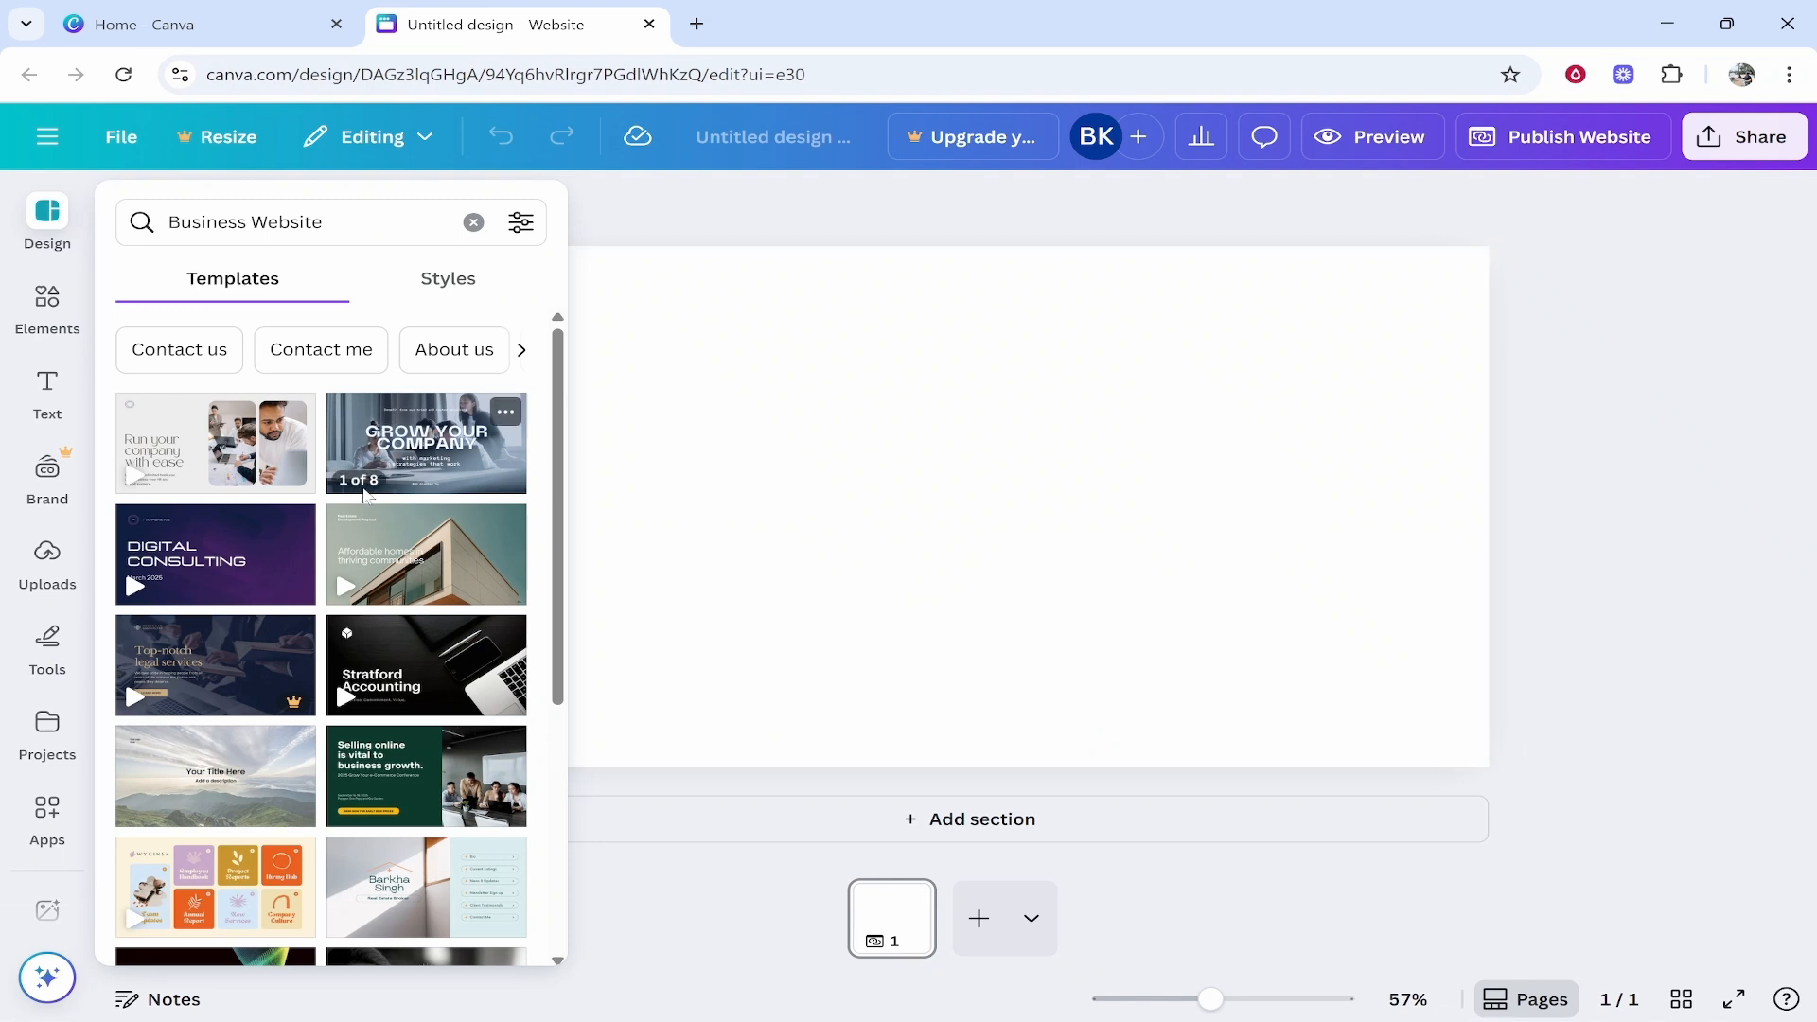
Step: Browse the Business Website templates and open the dark blue and orange consultancy one titled "Optimize your brand"
scroll(454, 397, down, 1)
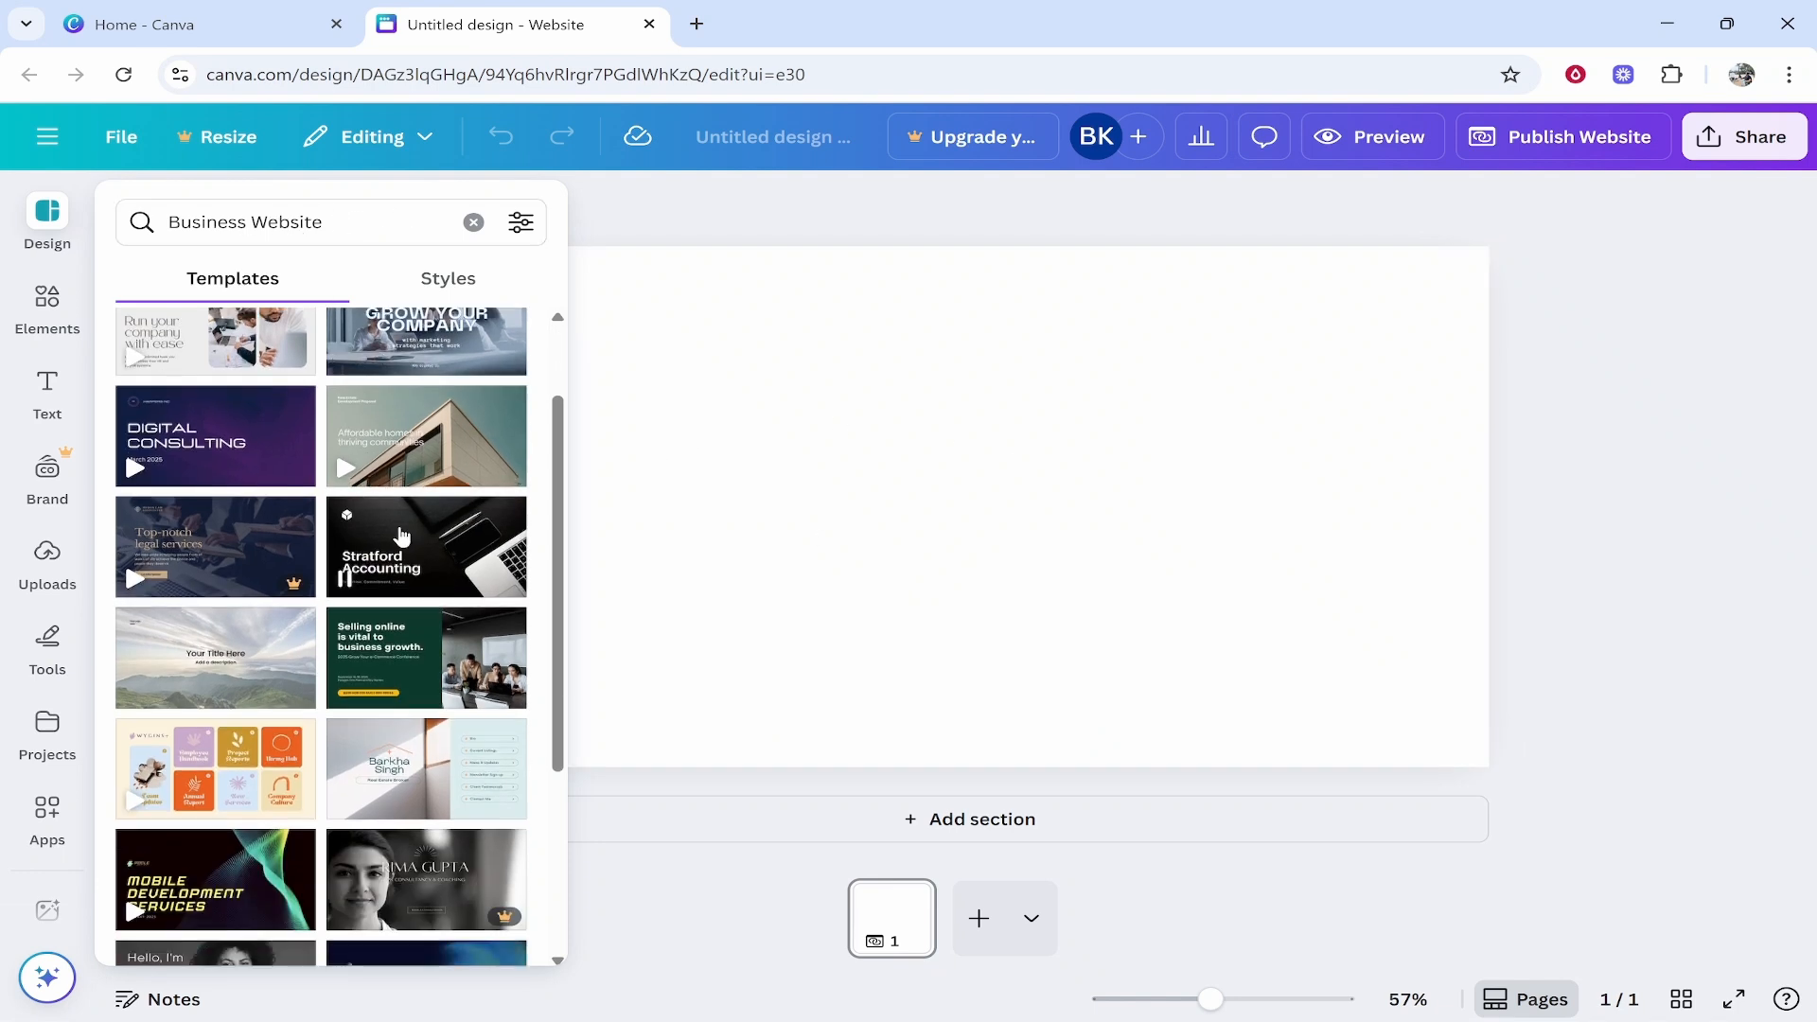
scroll(455, 563, down, 1)
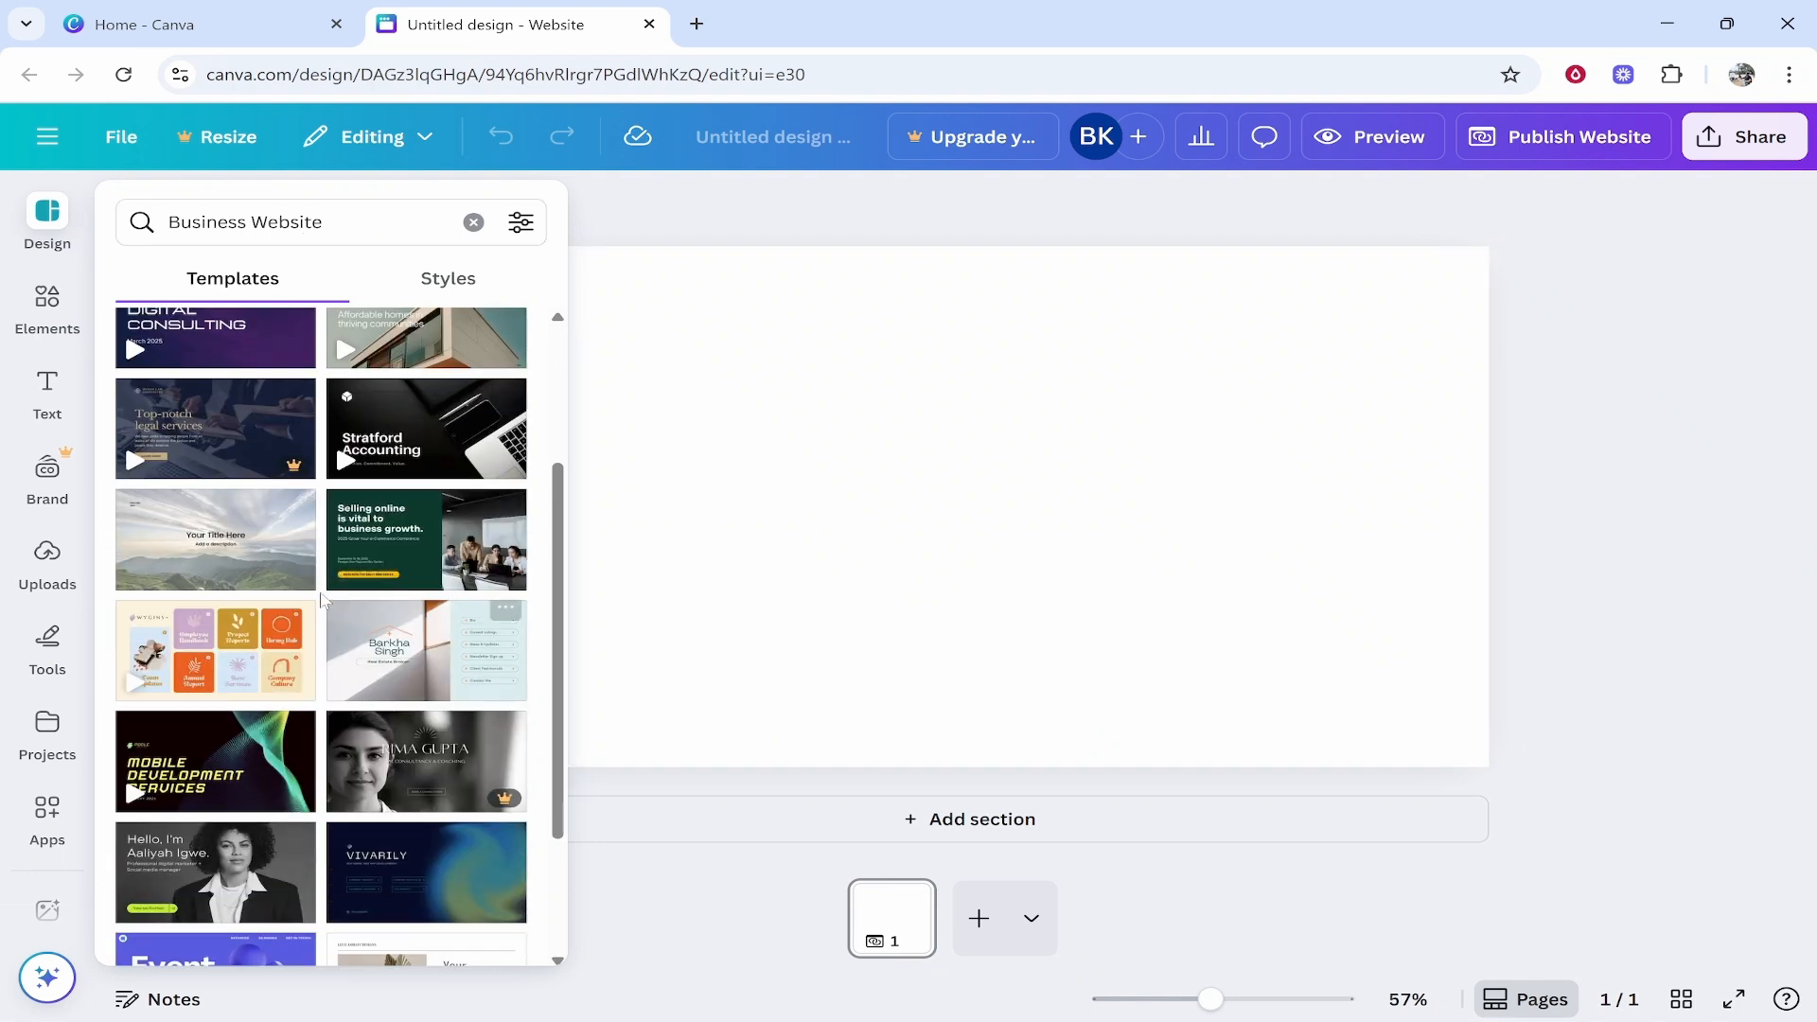
scroll(296, 748, down, 2)
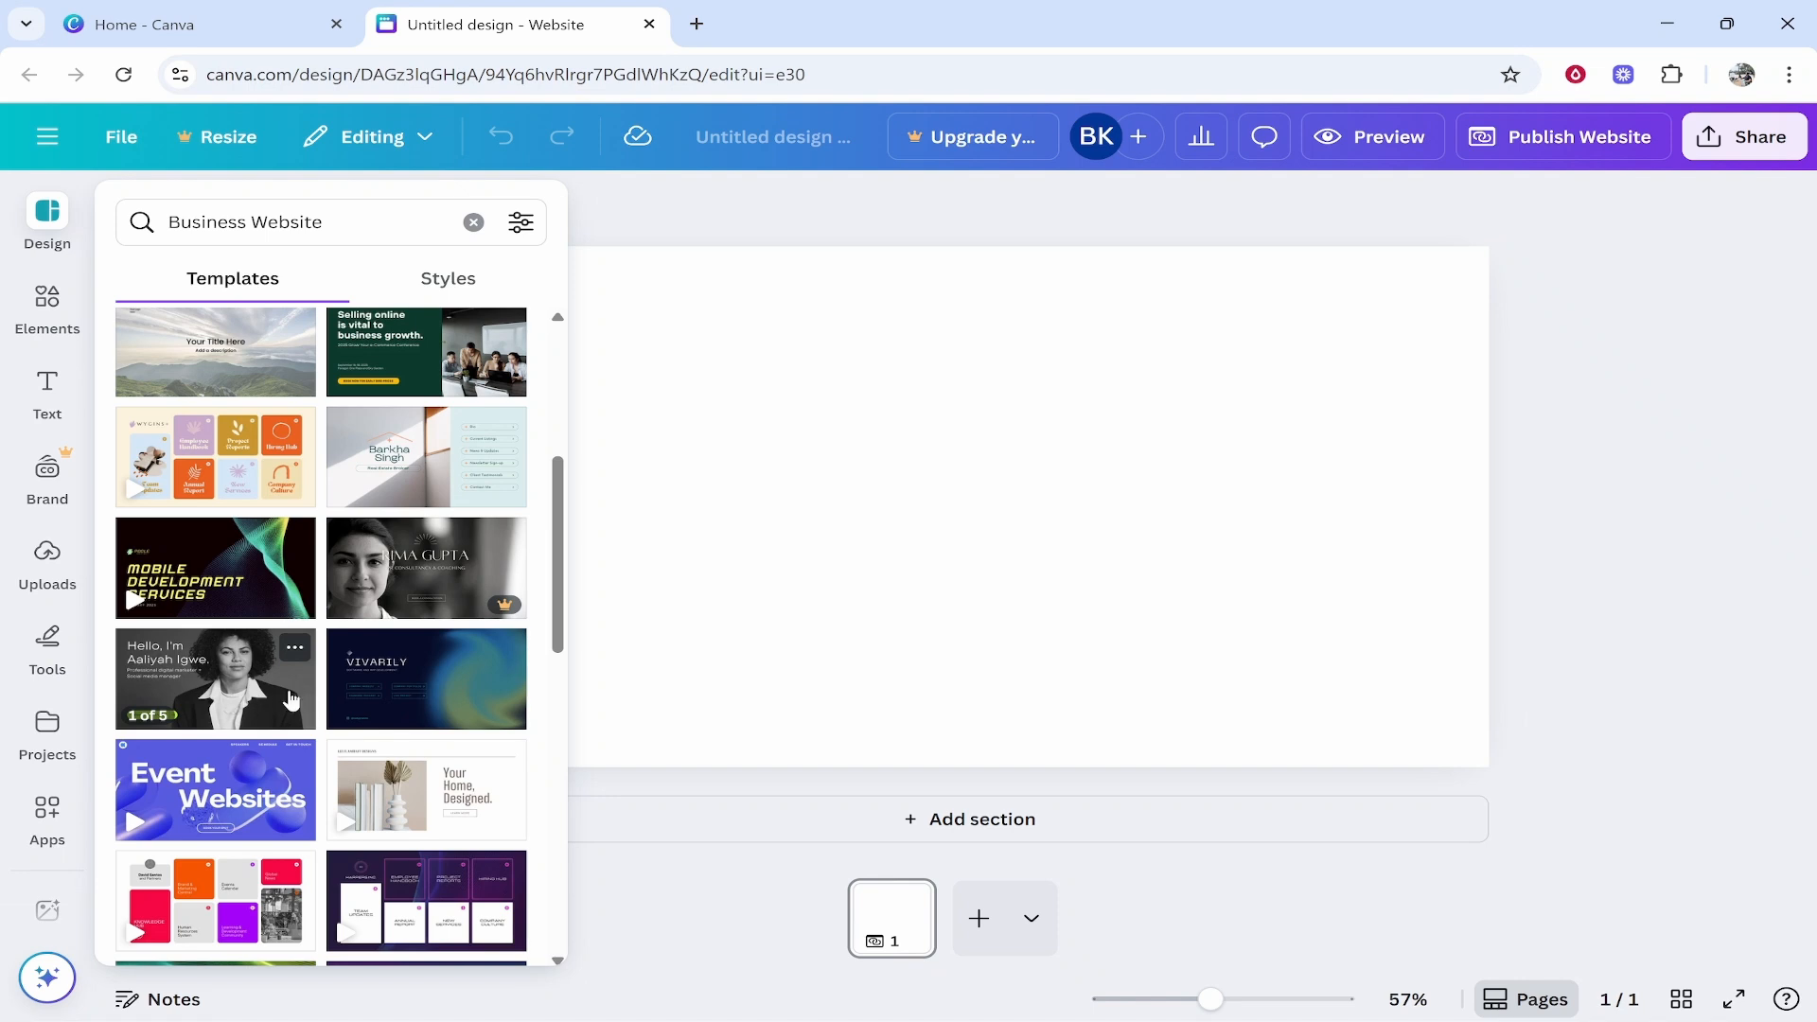
scroll(312, 662, down, 2)
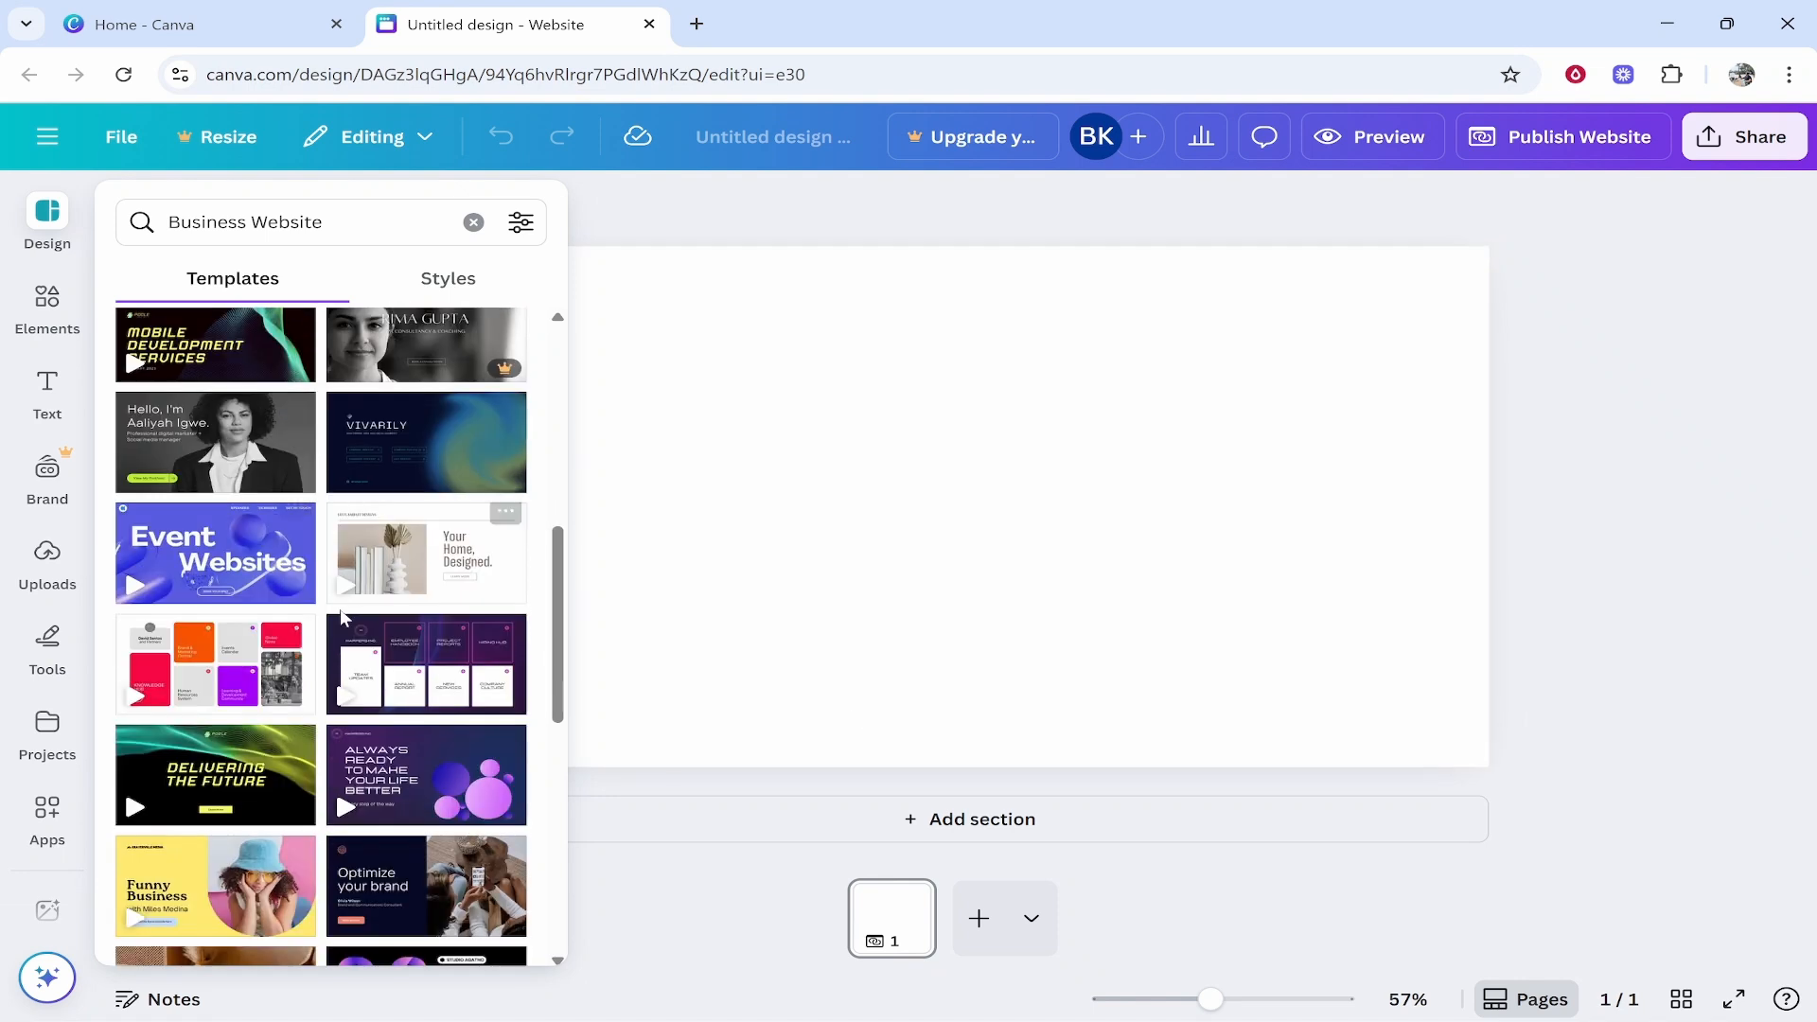
scroll(284, 681, down, 2)
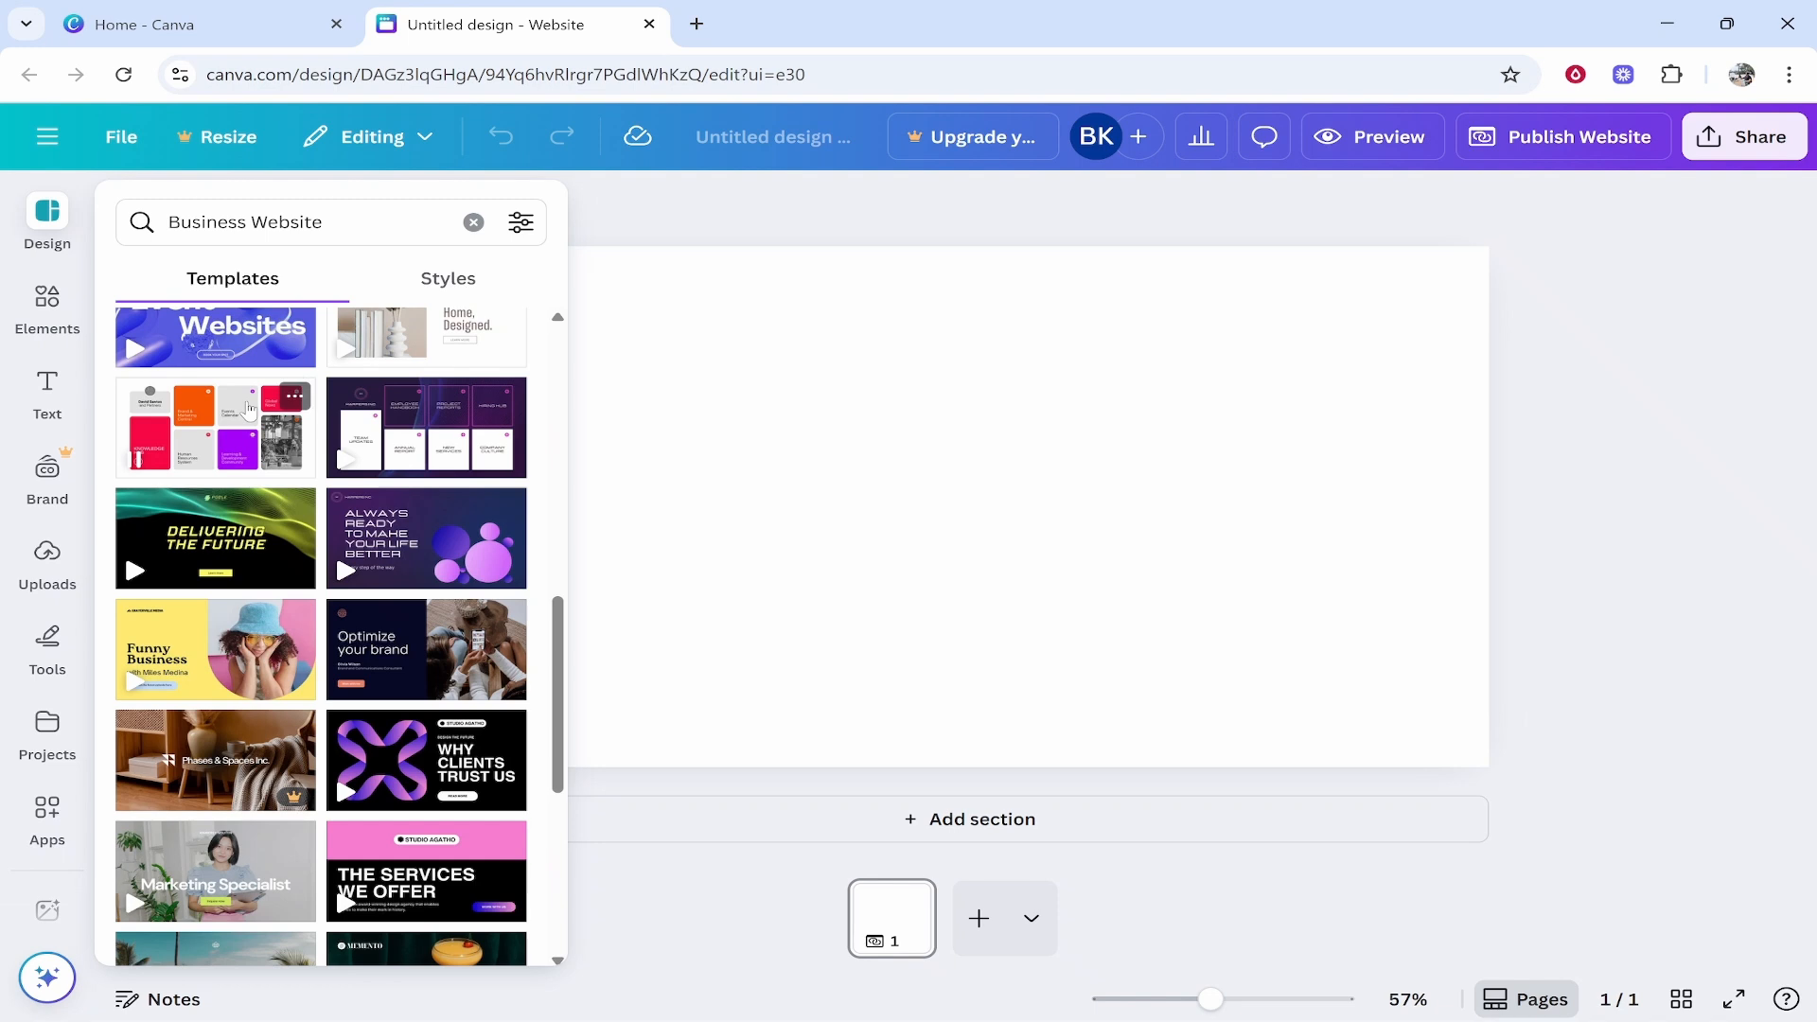
click(360, 692)
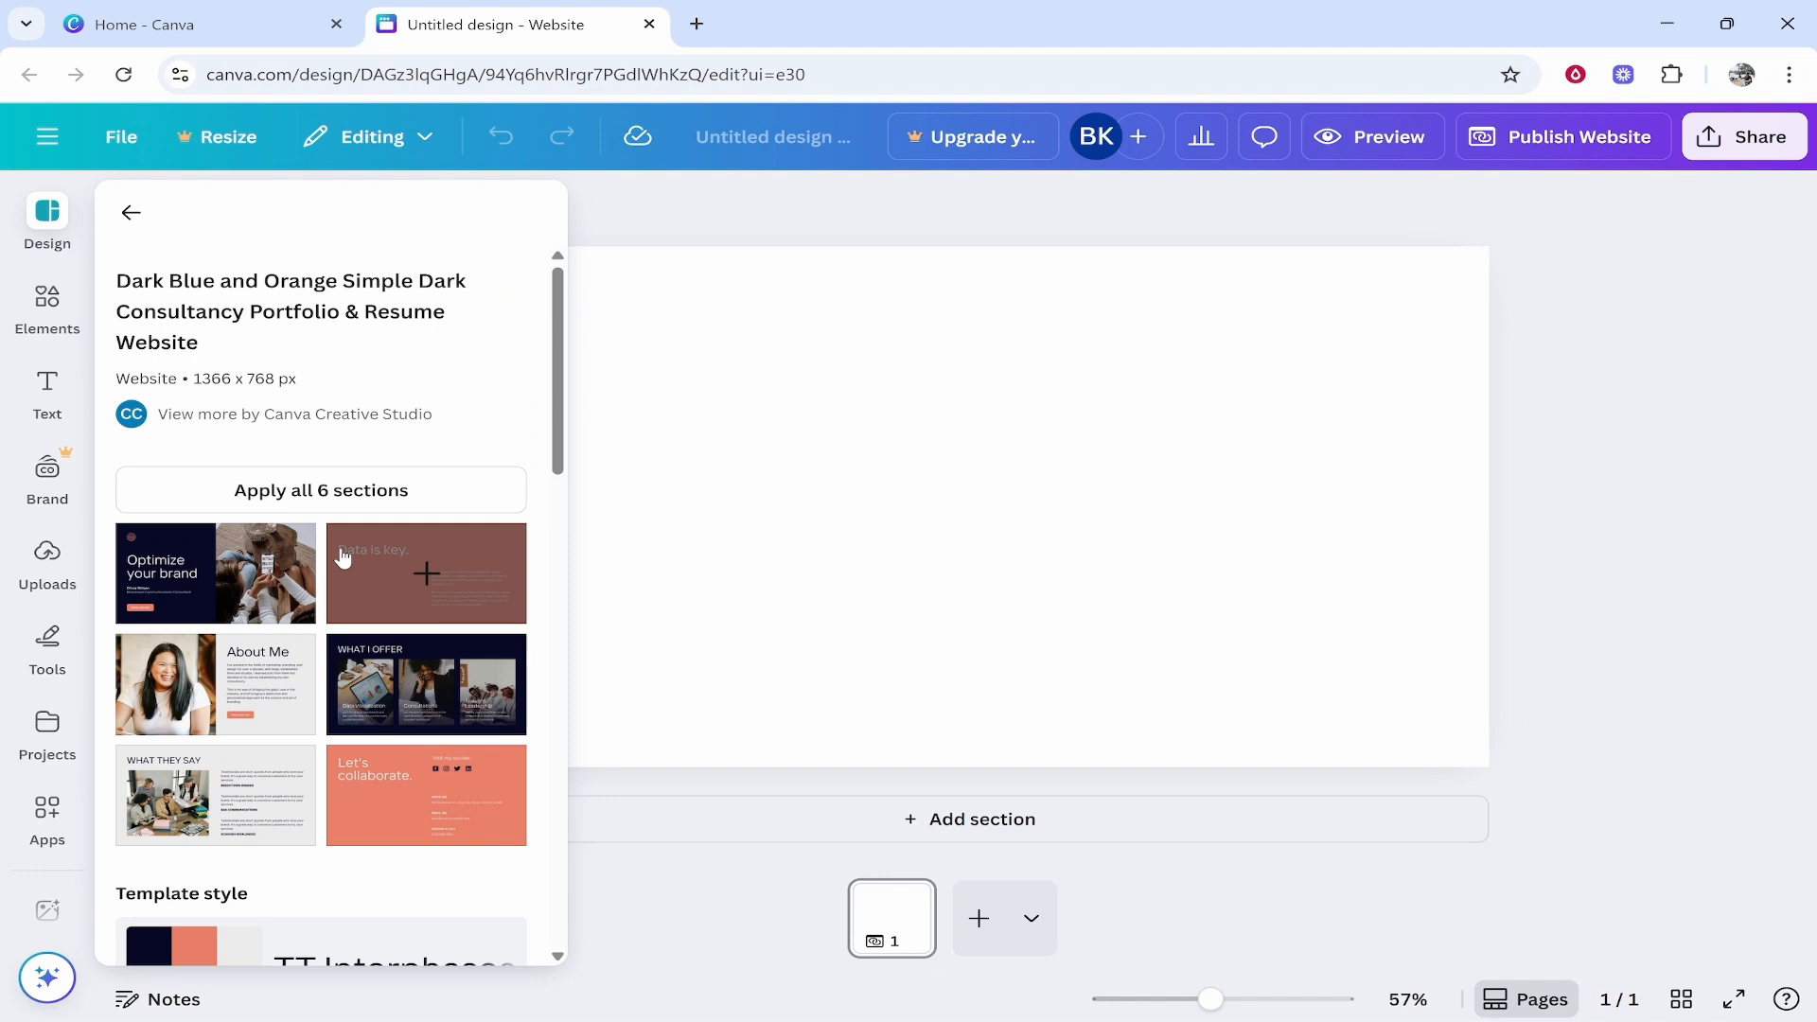
Step: Apply all 6 sections of the Dark Blue and Orange Simple Dark Consultancy template to the blank website and look over the page
scroll(212, 761, down, 3)
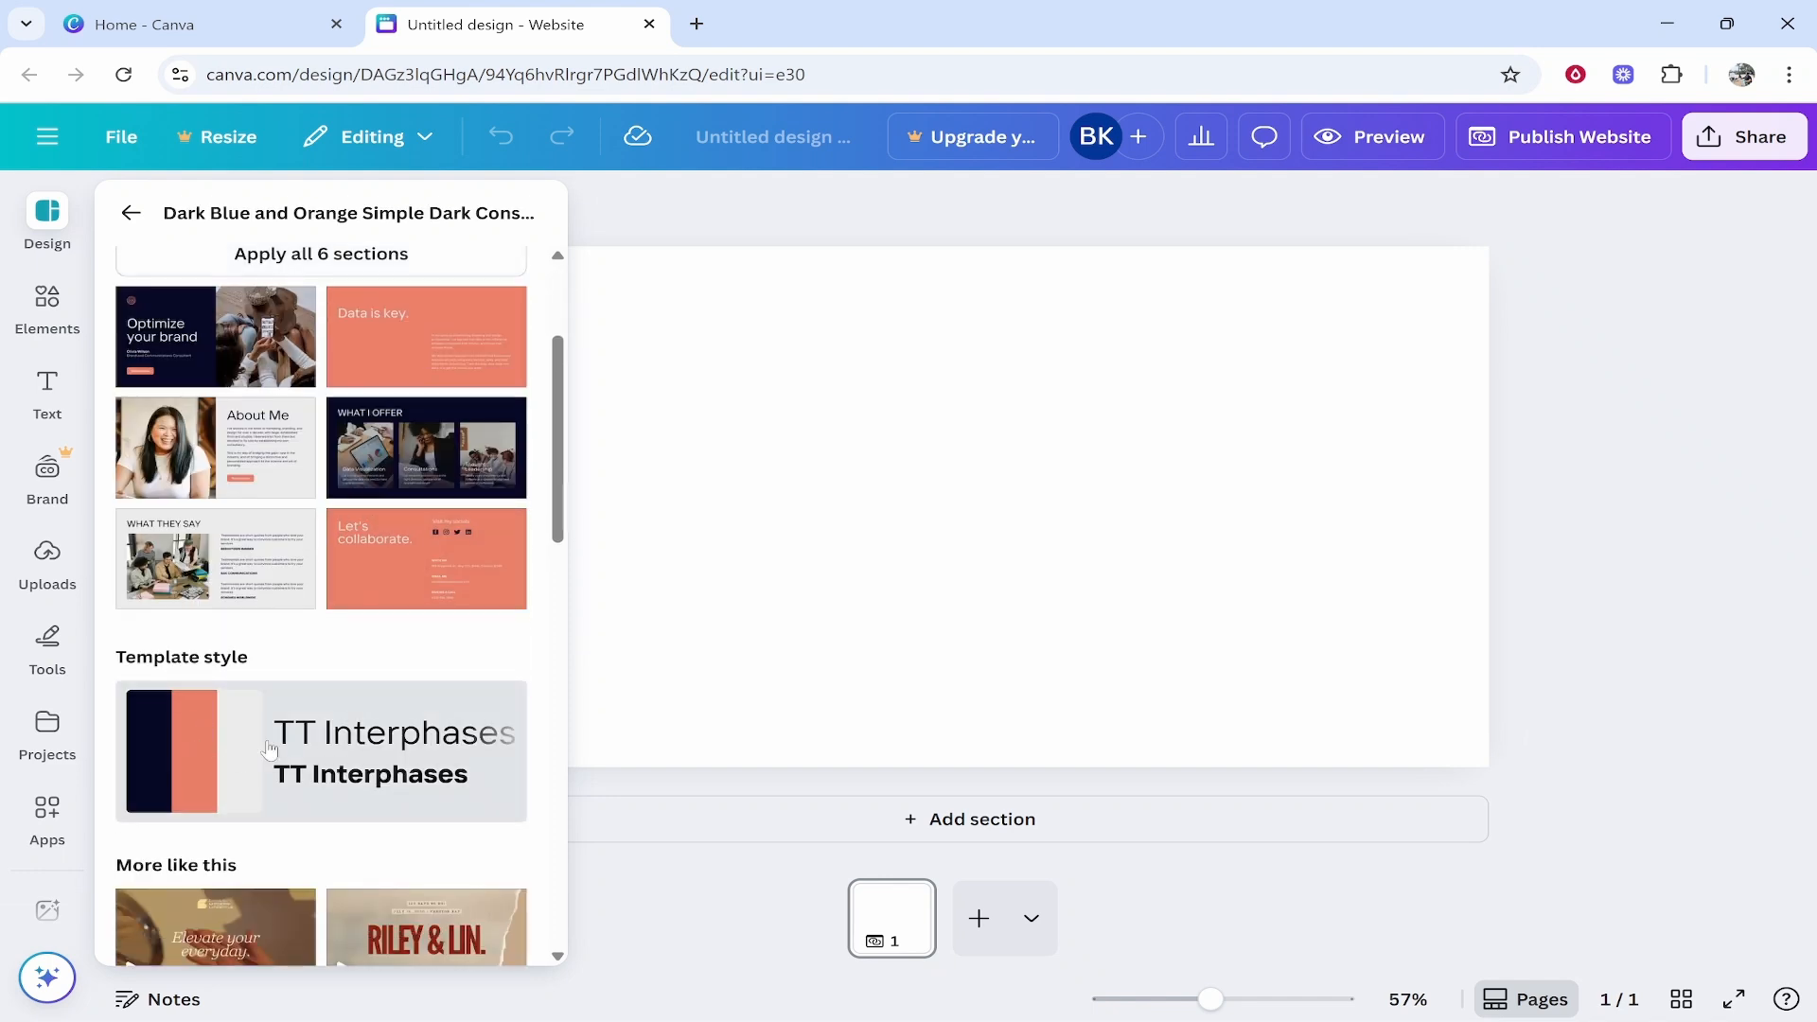
scroll(233, 720, down, 6)
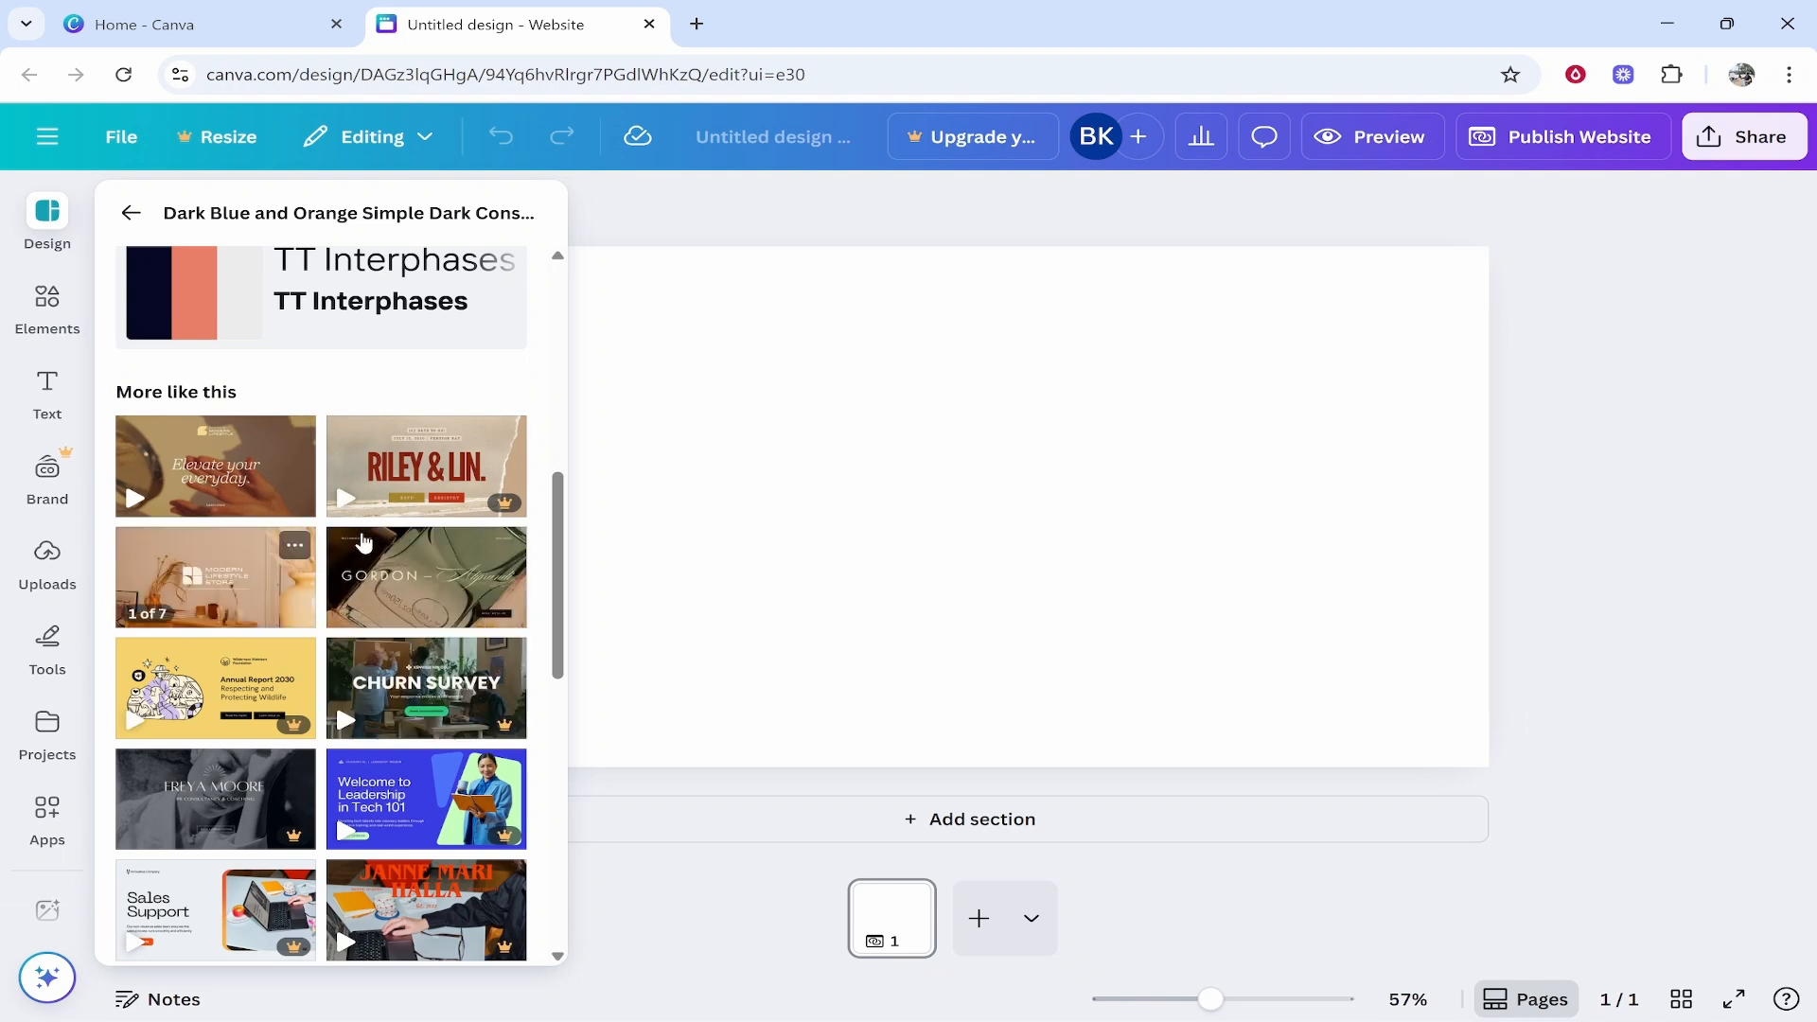
scroll(319, 508, up, 8)
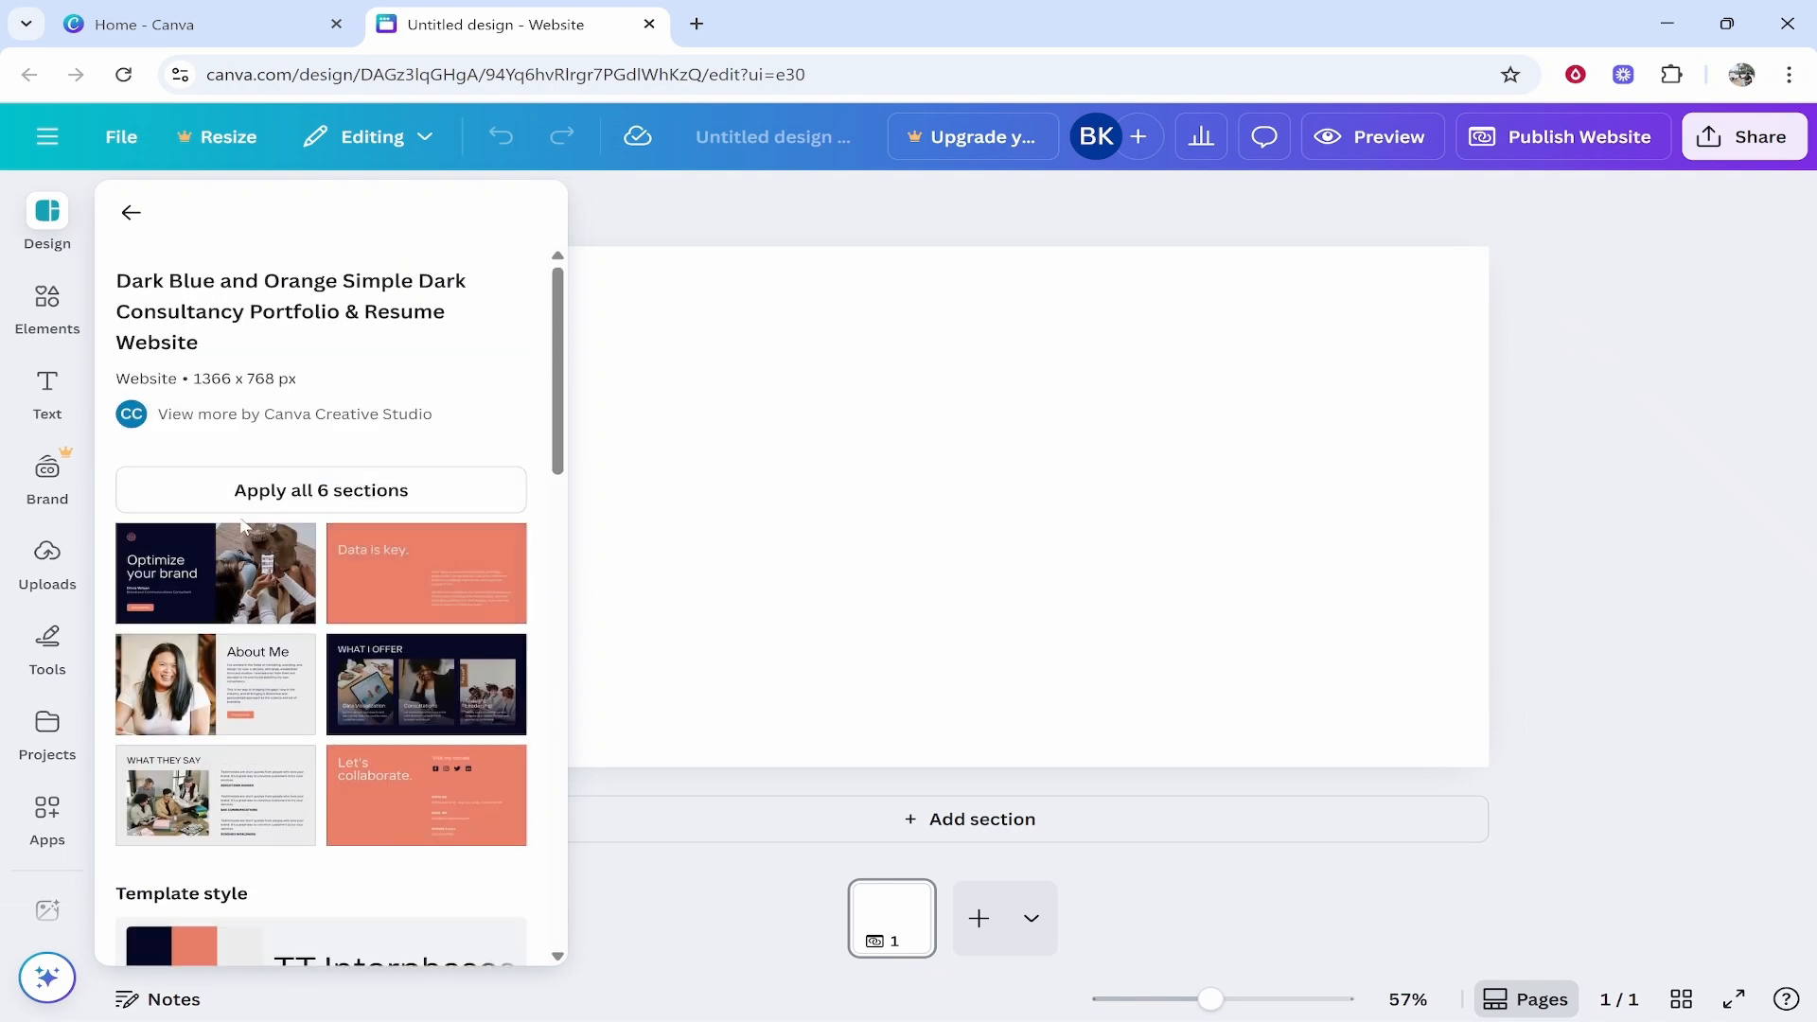
click(213, 499)
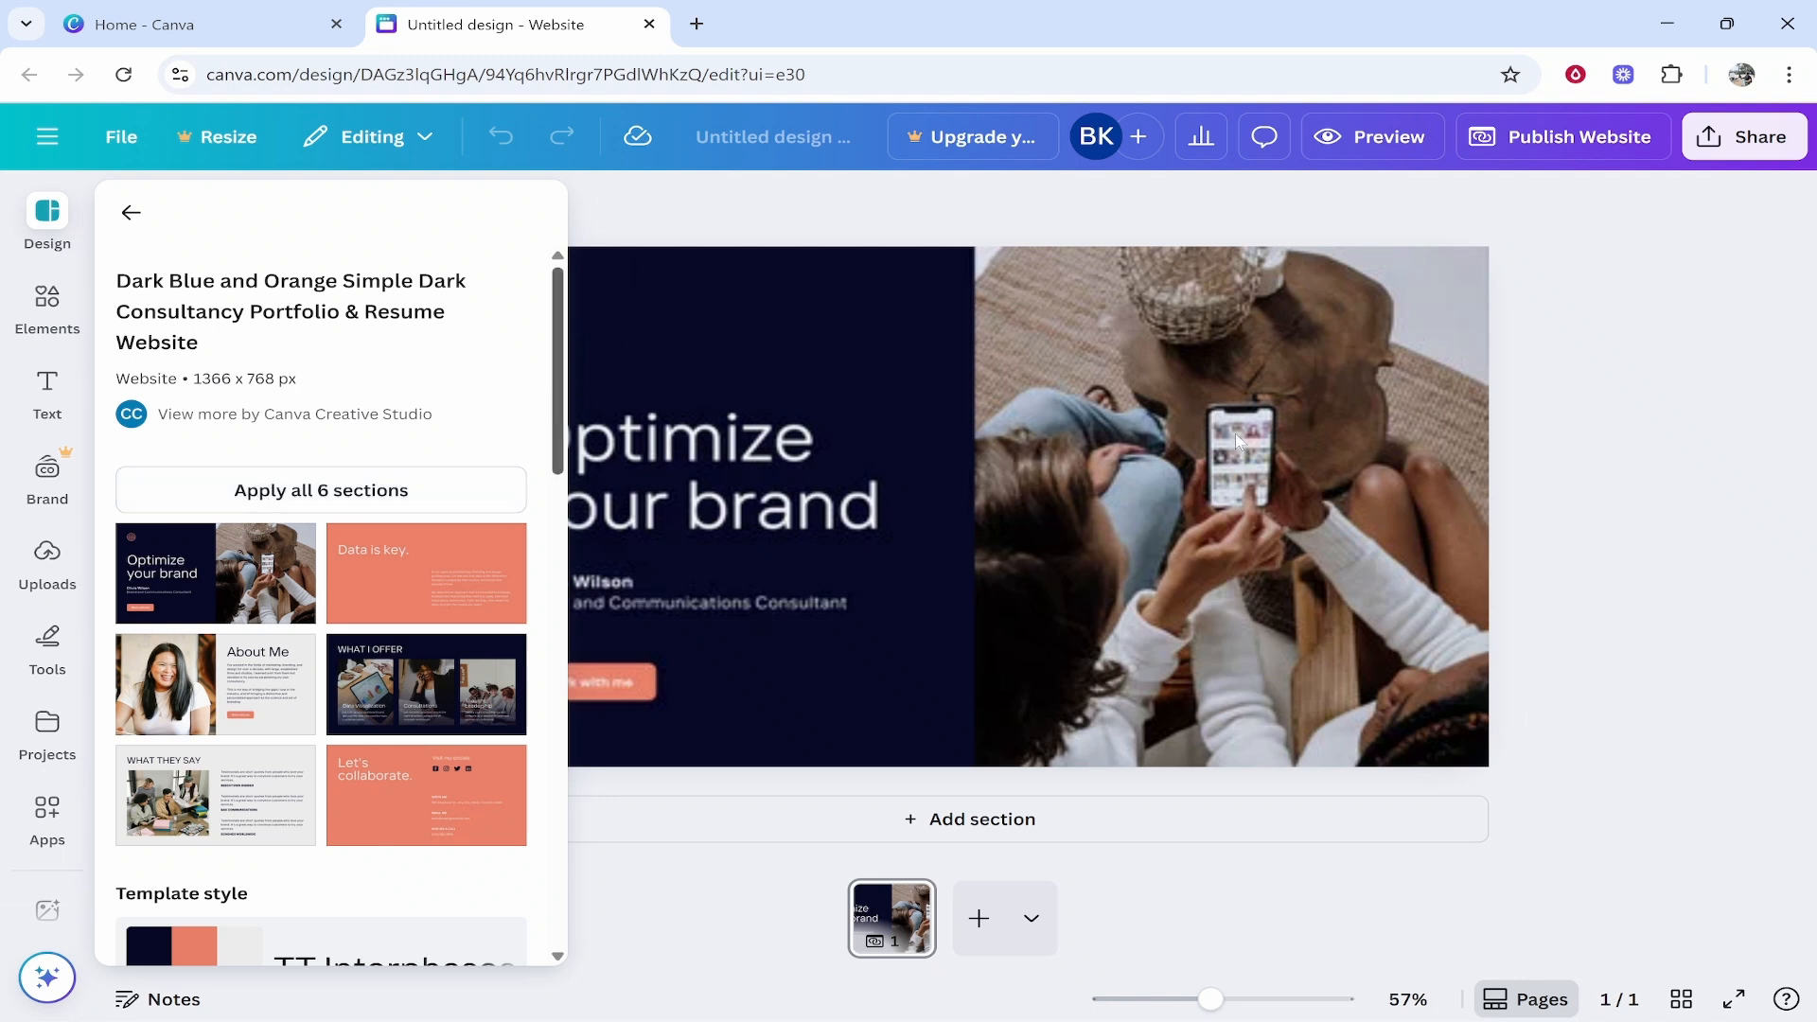
scroll(781, 475, down, 15)
scroll(779, 485, down, 6)
scroll(846, 747, up, 20)
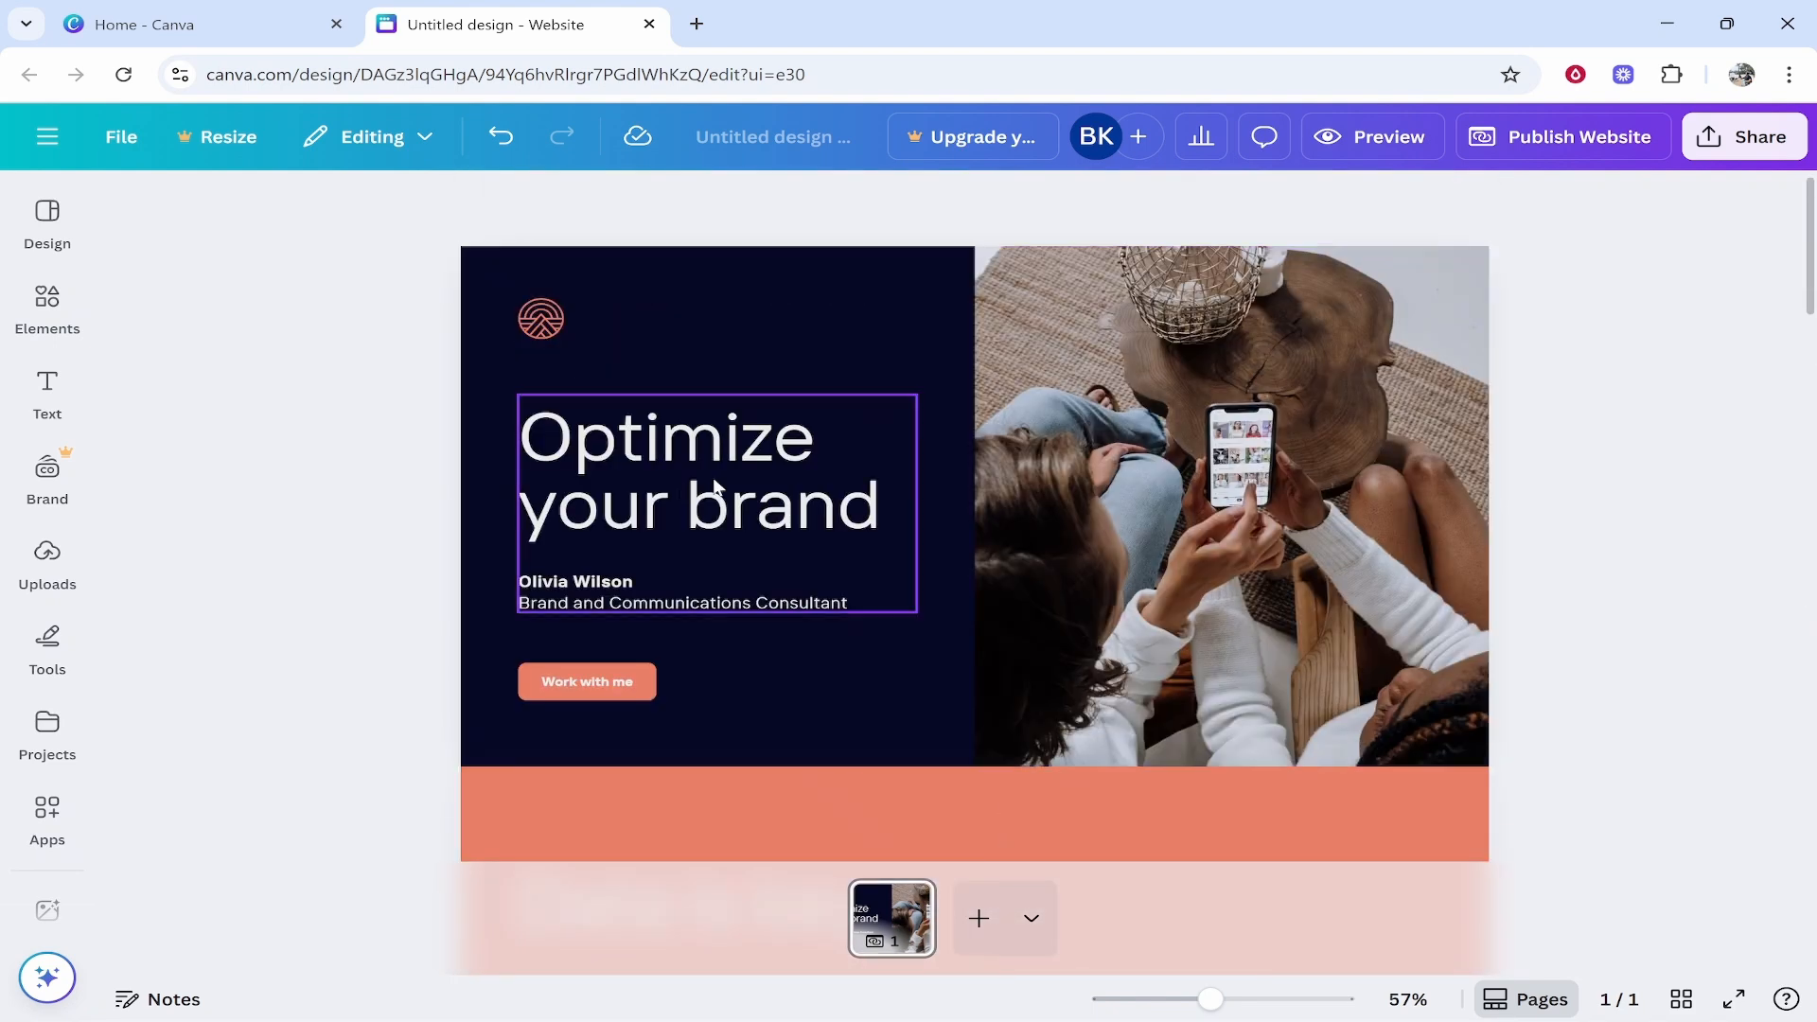
click(747, 289)
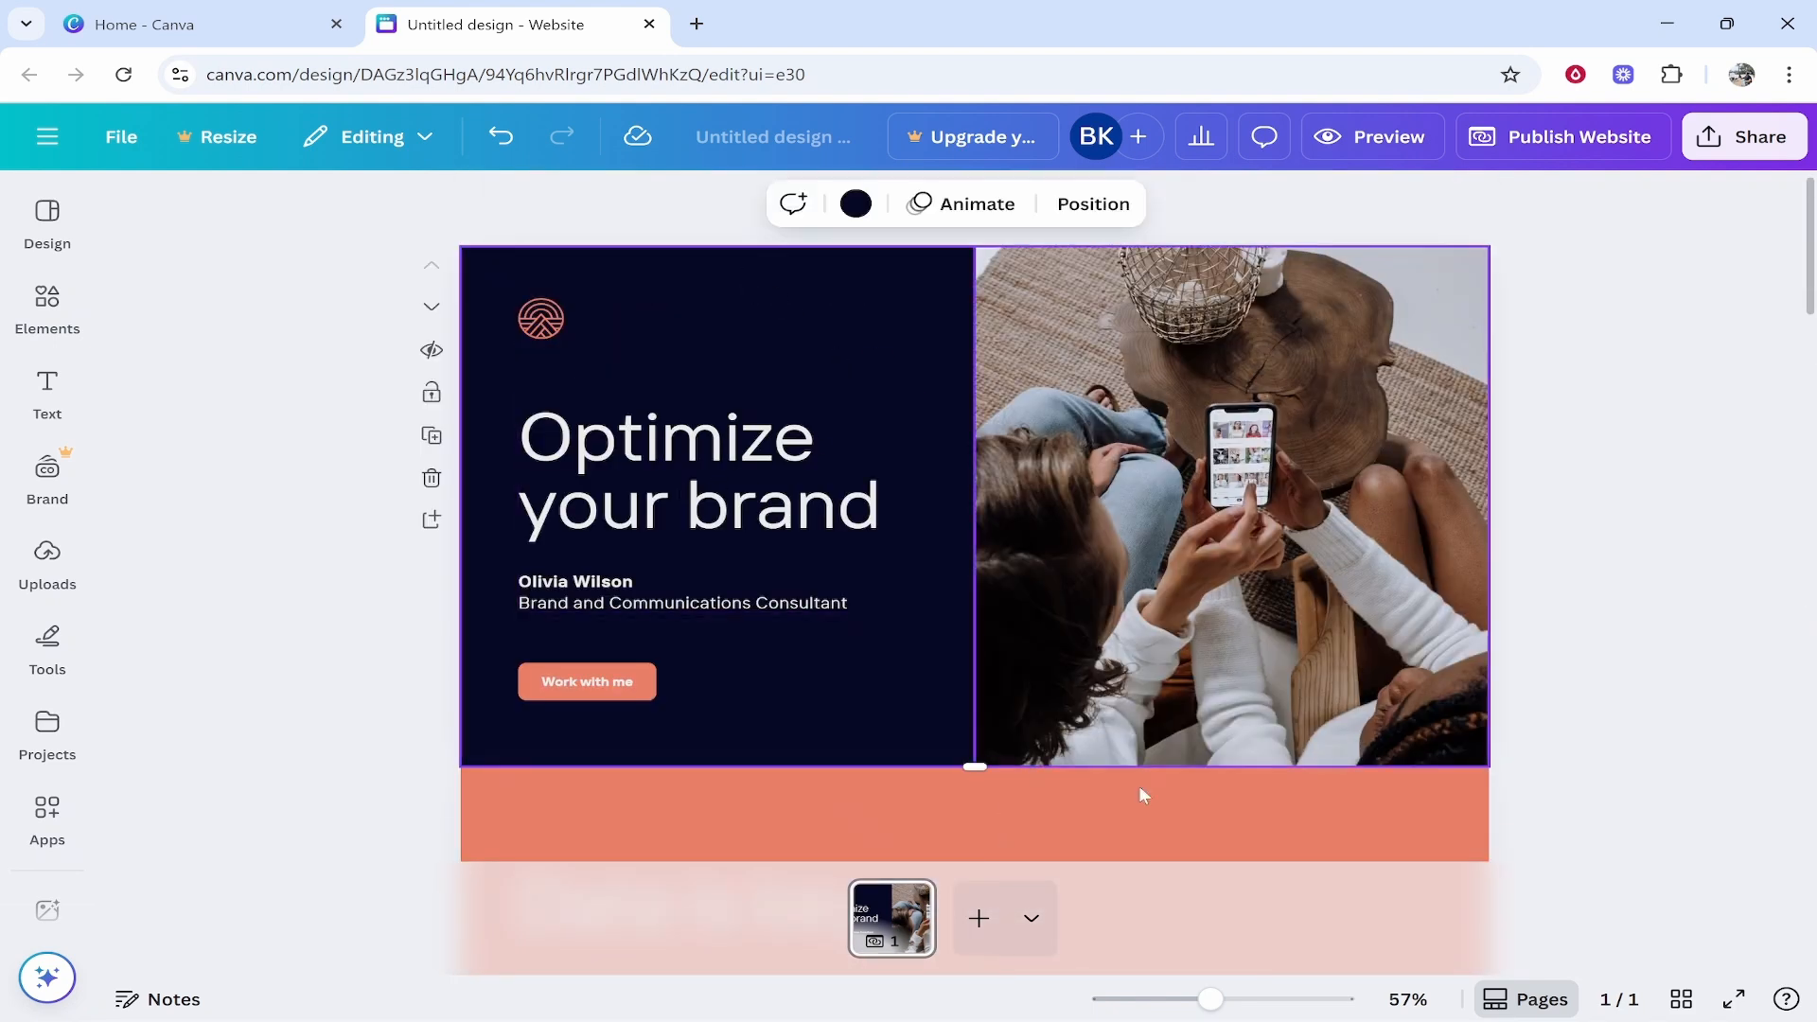
click(1637, 448)
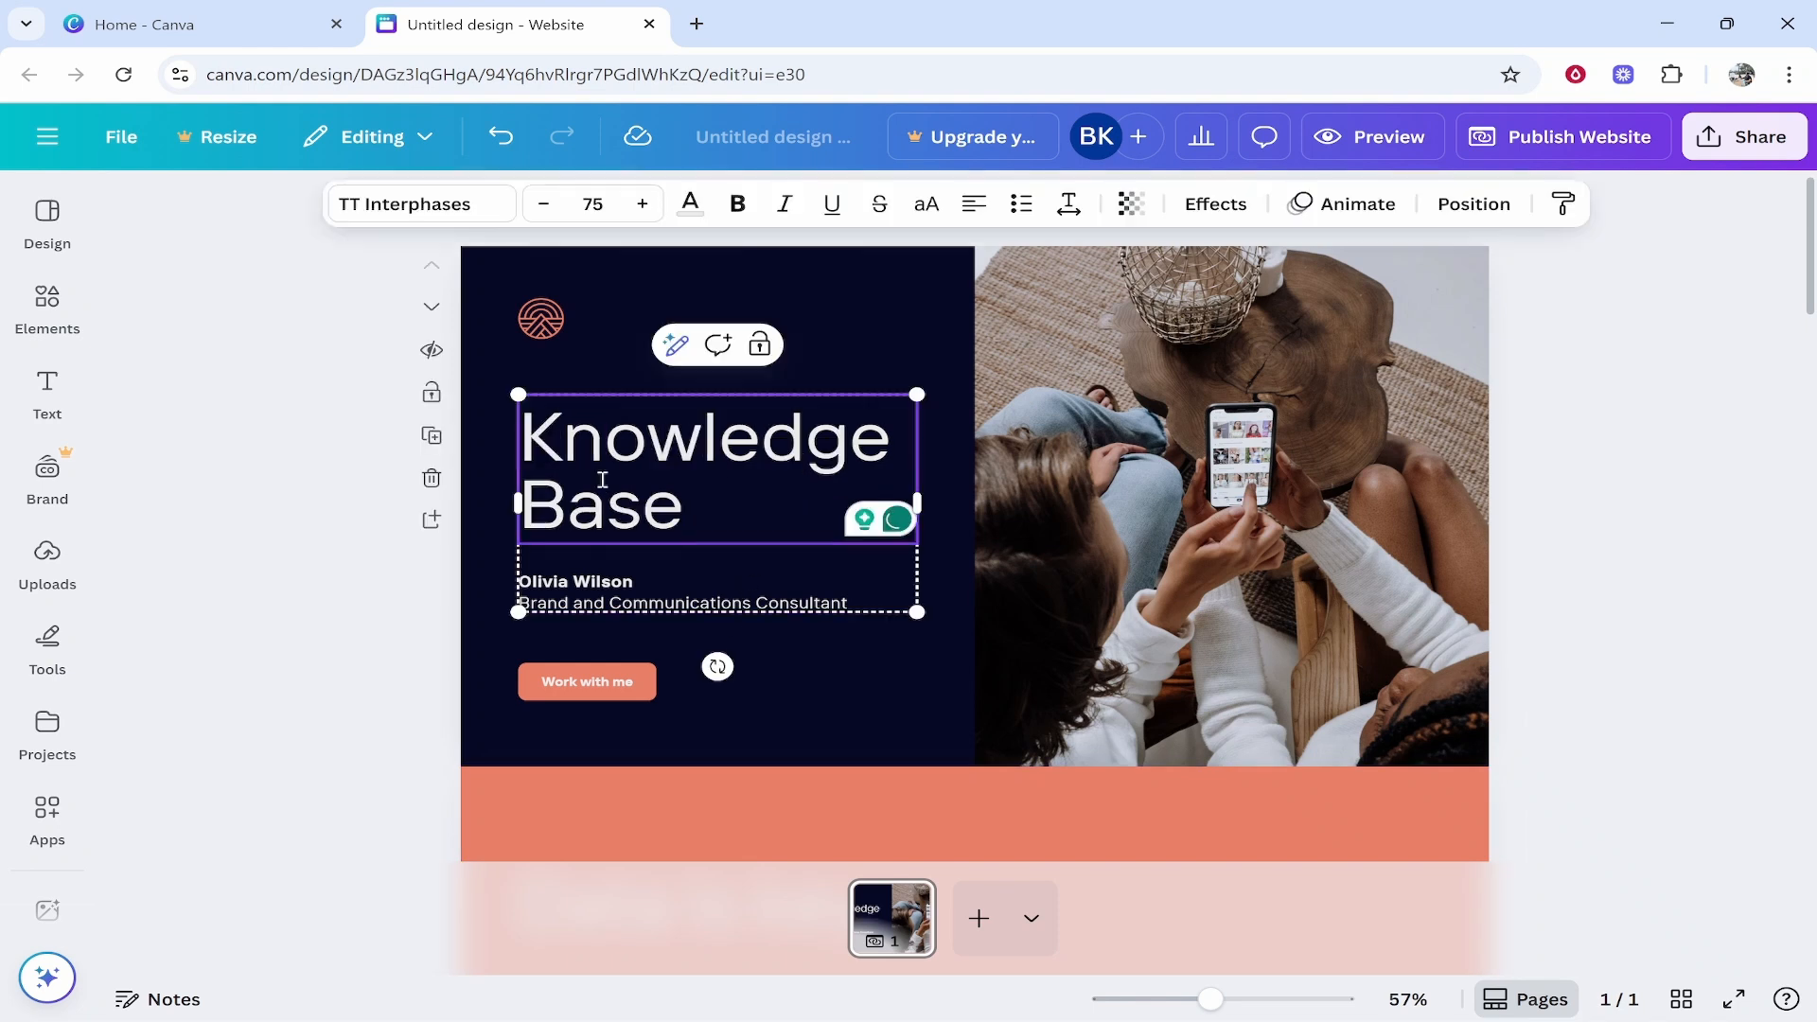
Step: Replace the main heading in the first section with "Get more views on your projects."
key(ctrl+a)
key(BackSpace)
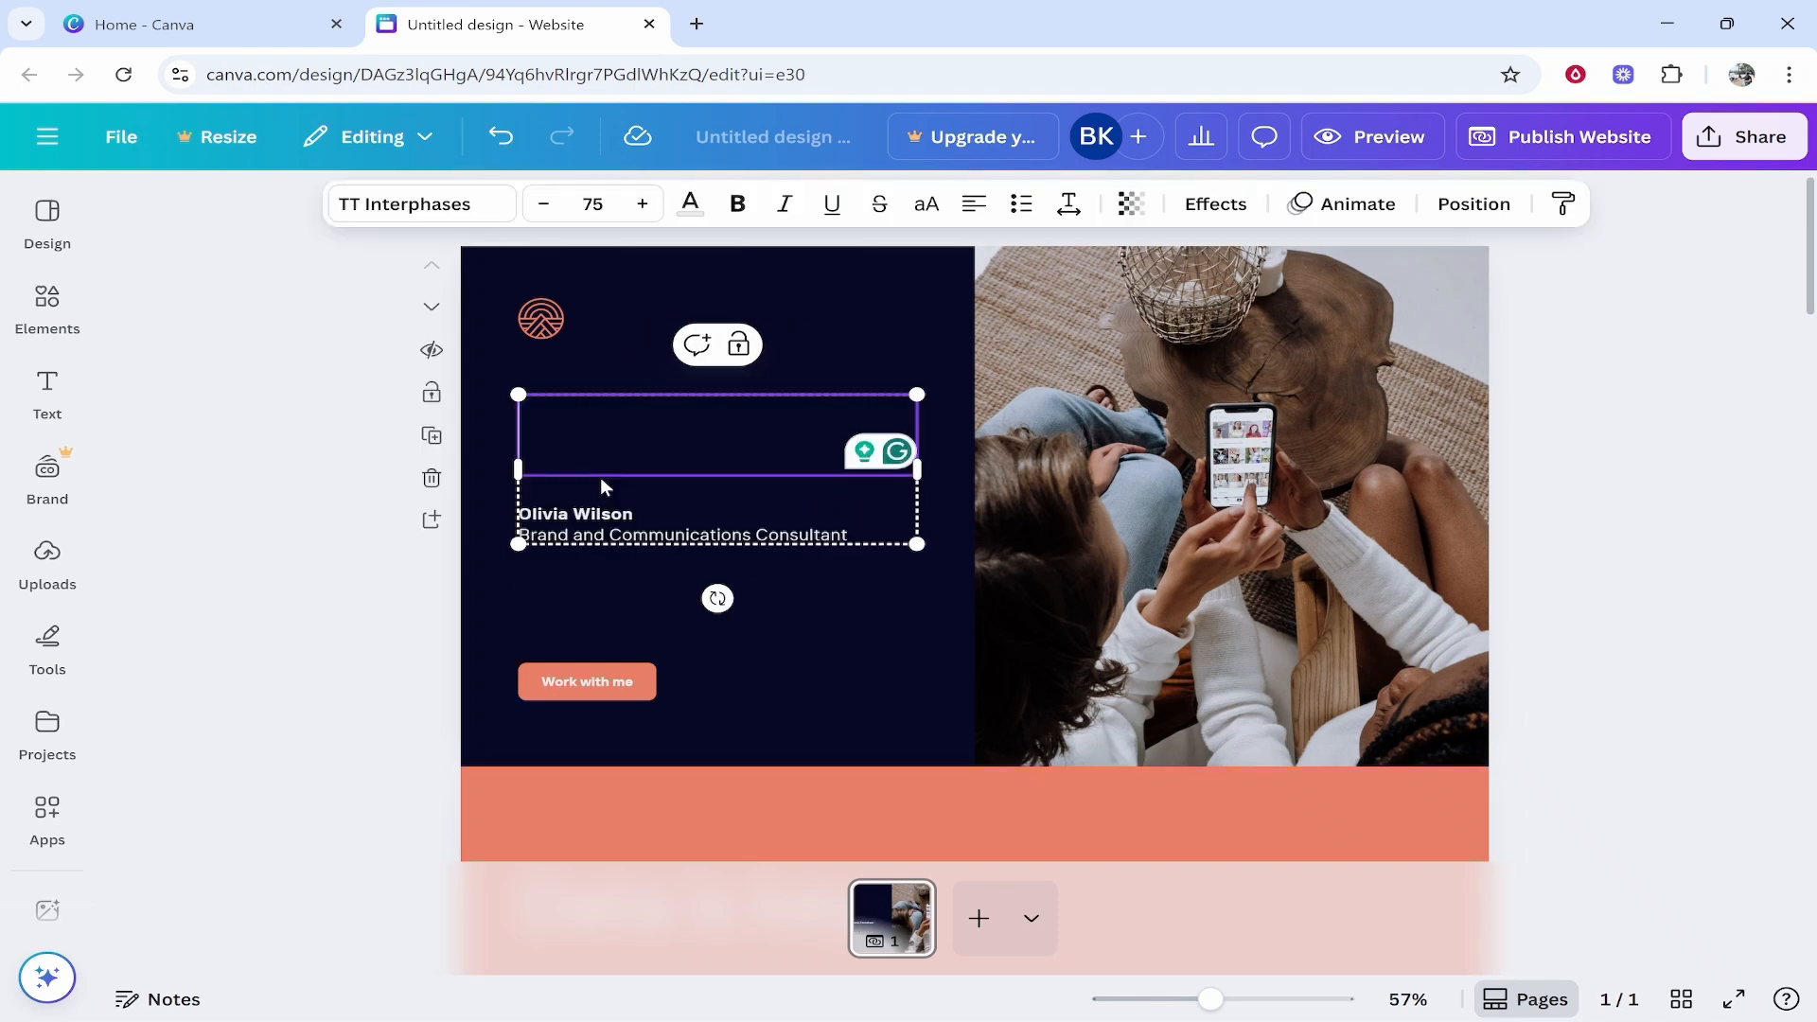
text(Get)
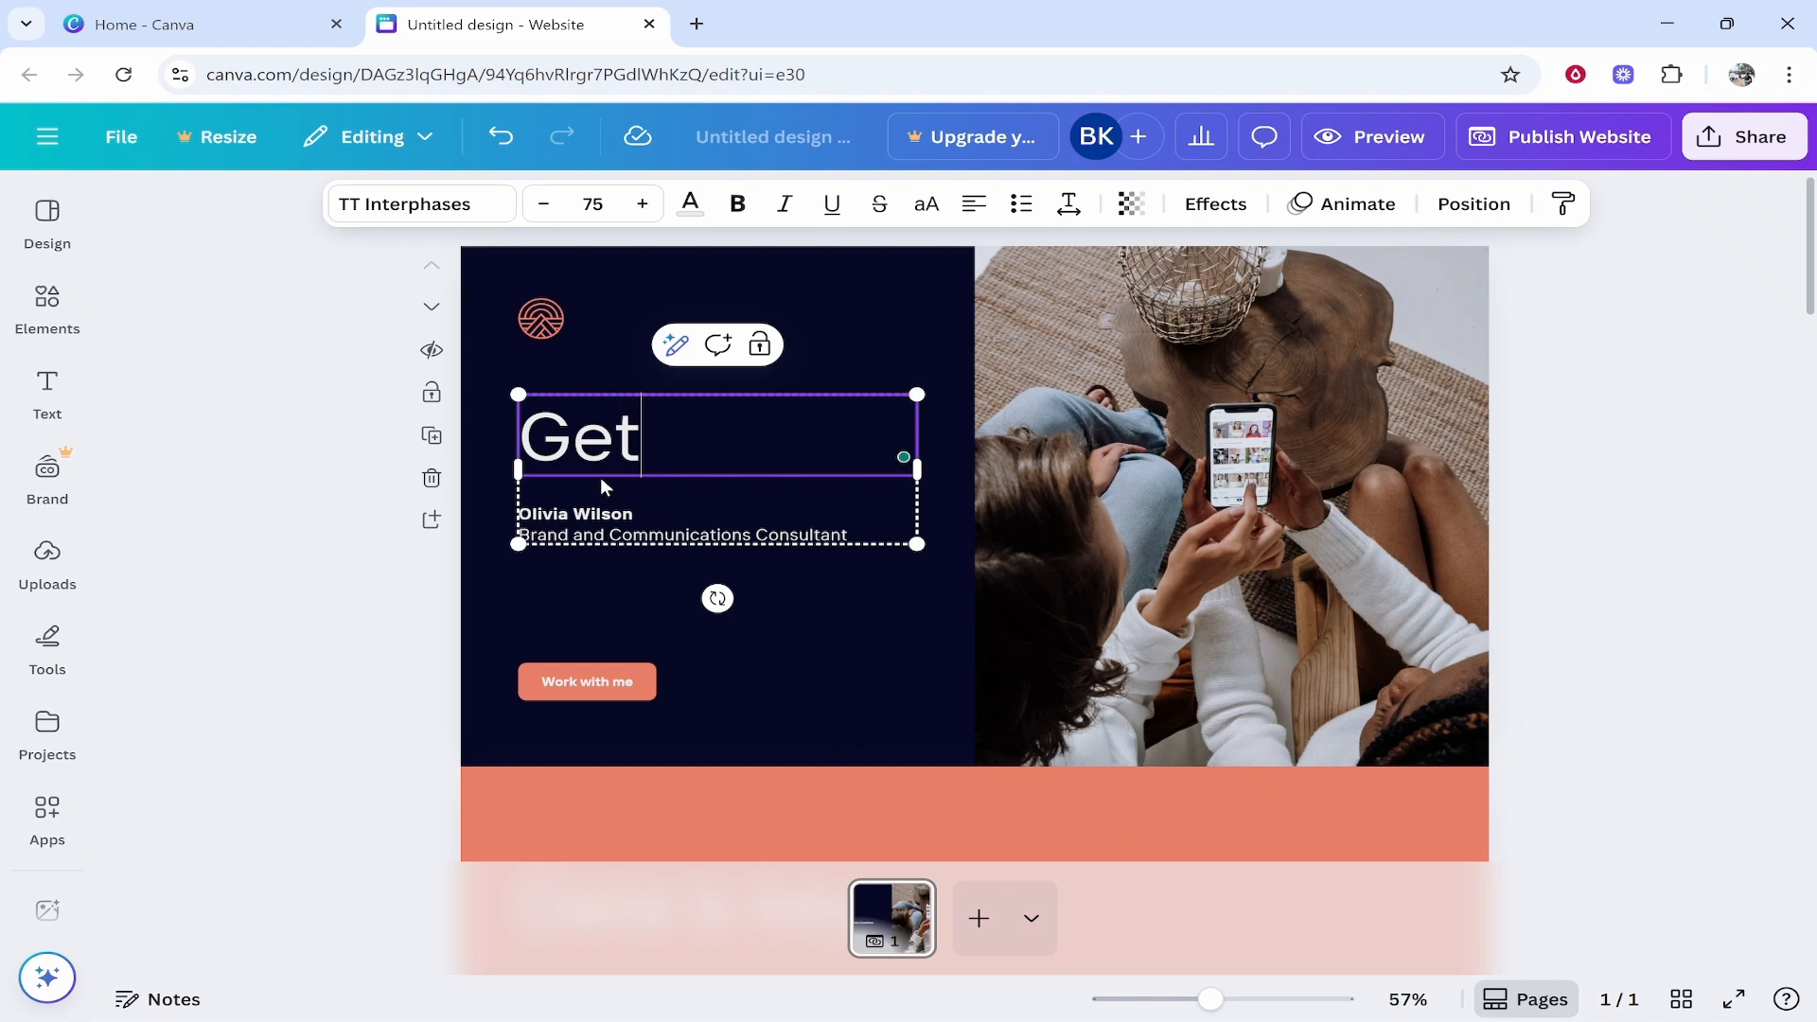
text( more views on your projec)
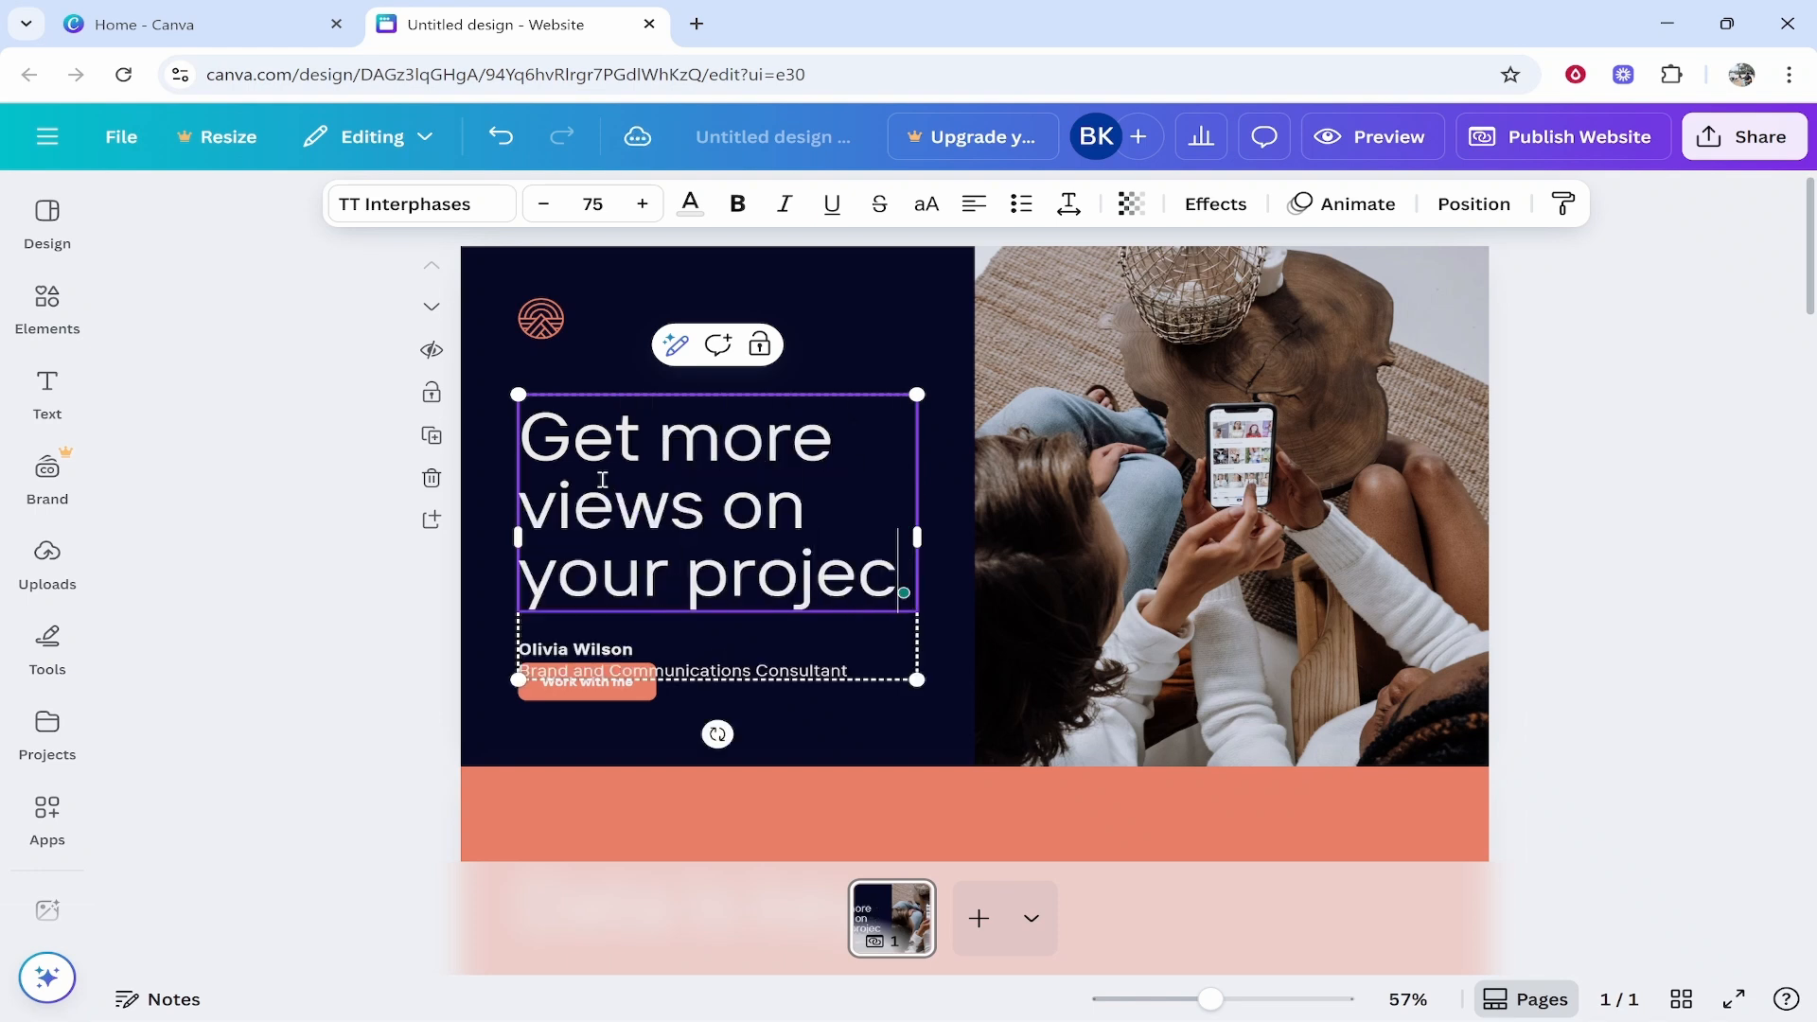
text(ts.)
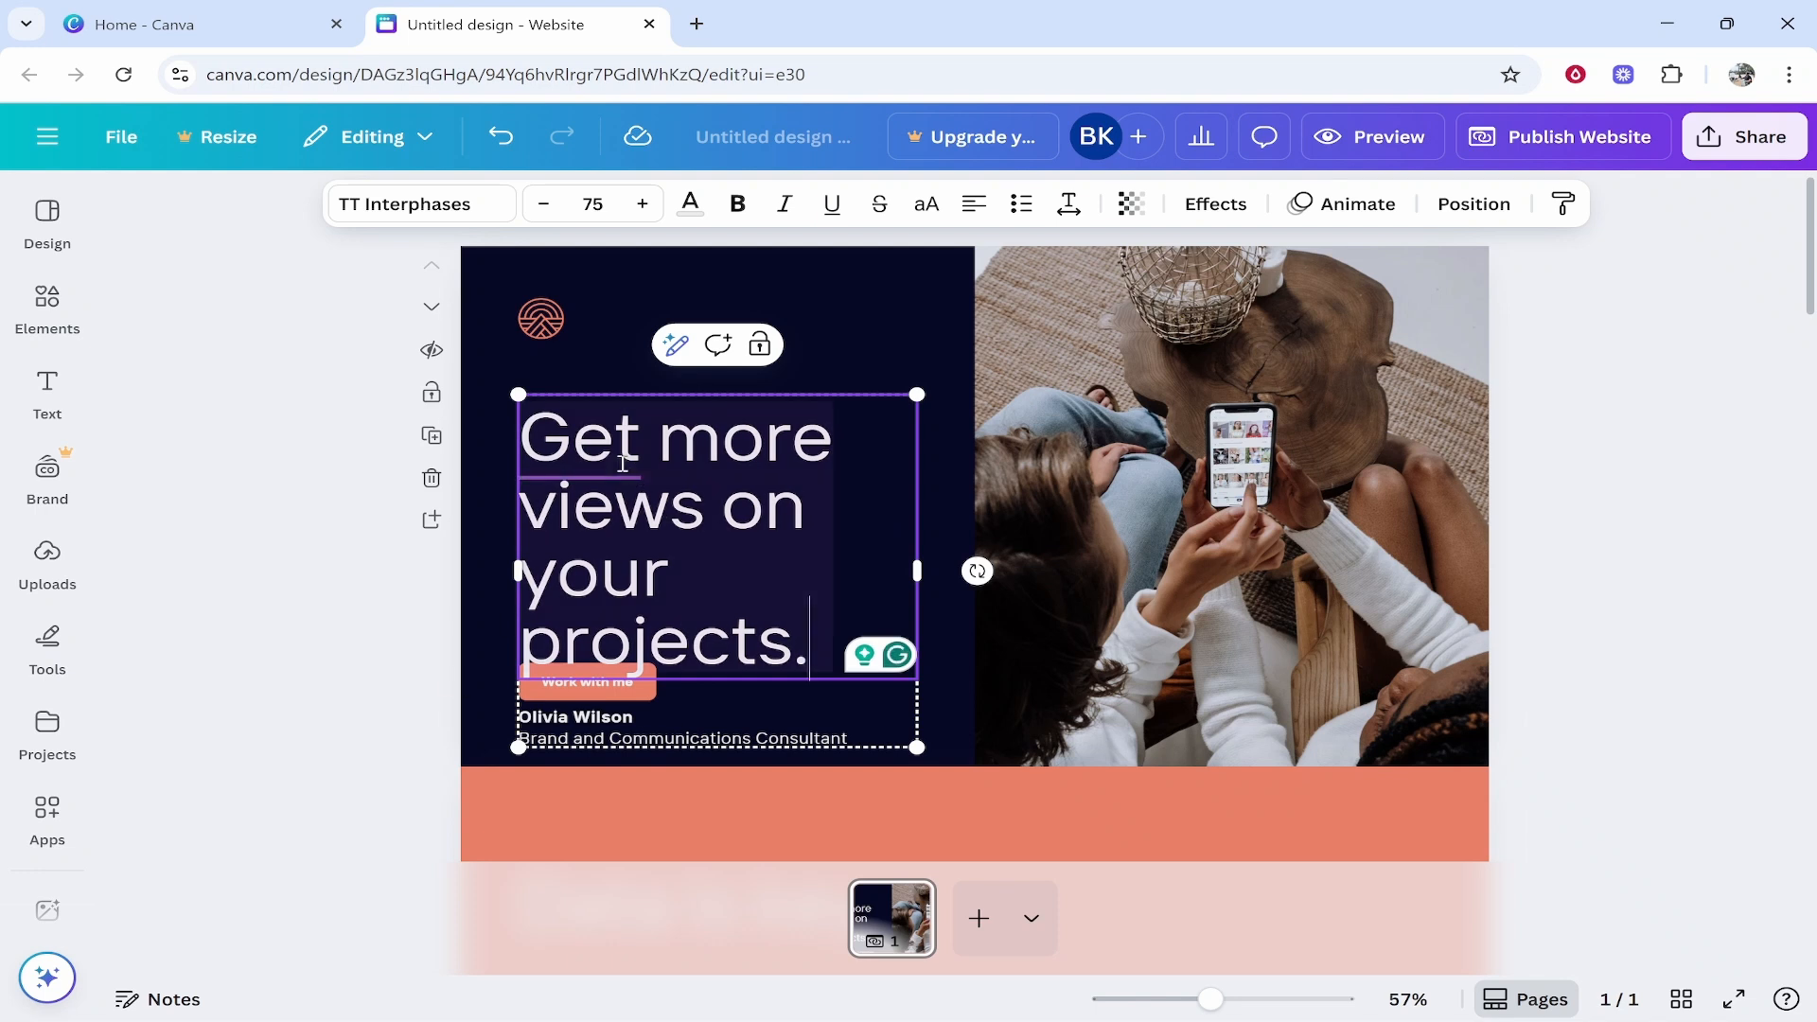
Step: Reduce the font size of the whole main heading to 59
drag(831, 649, 519, 416)
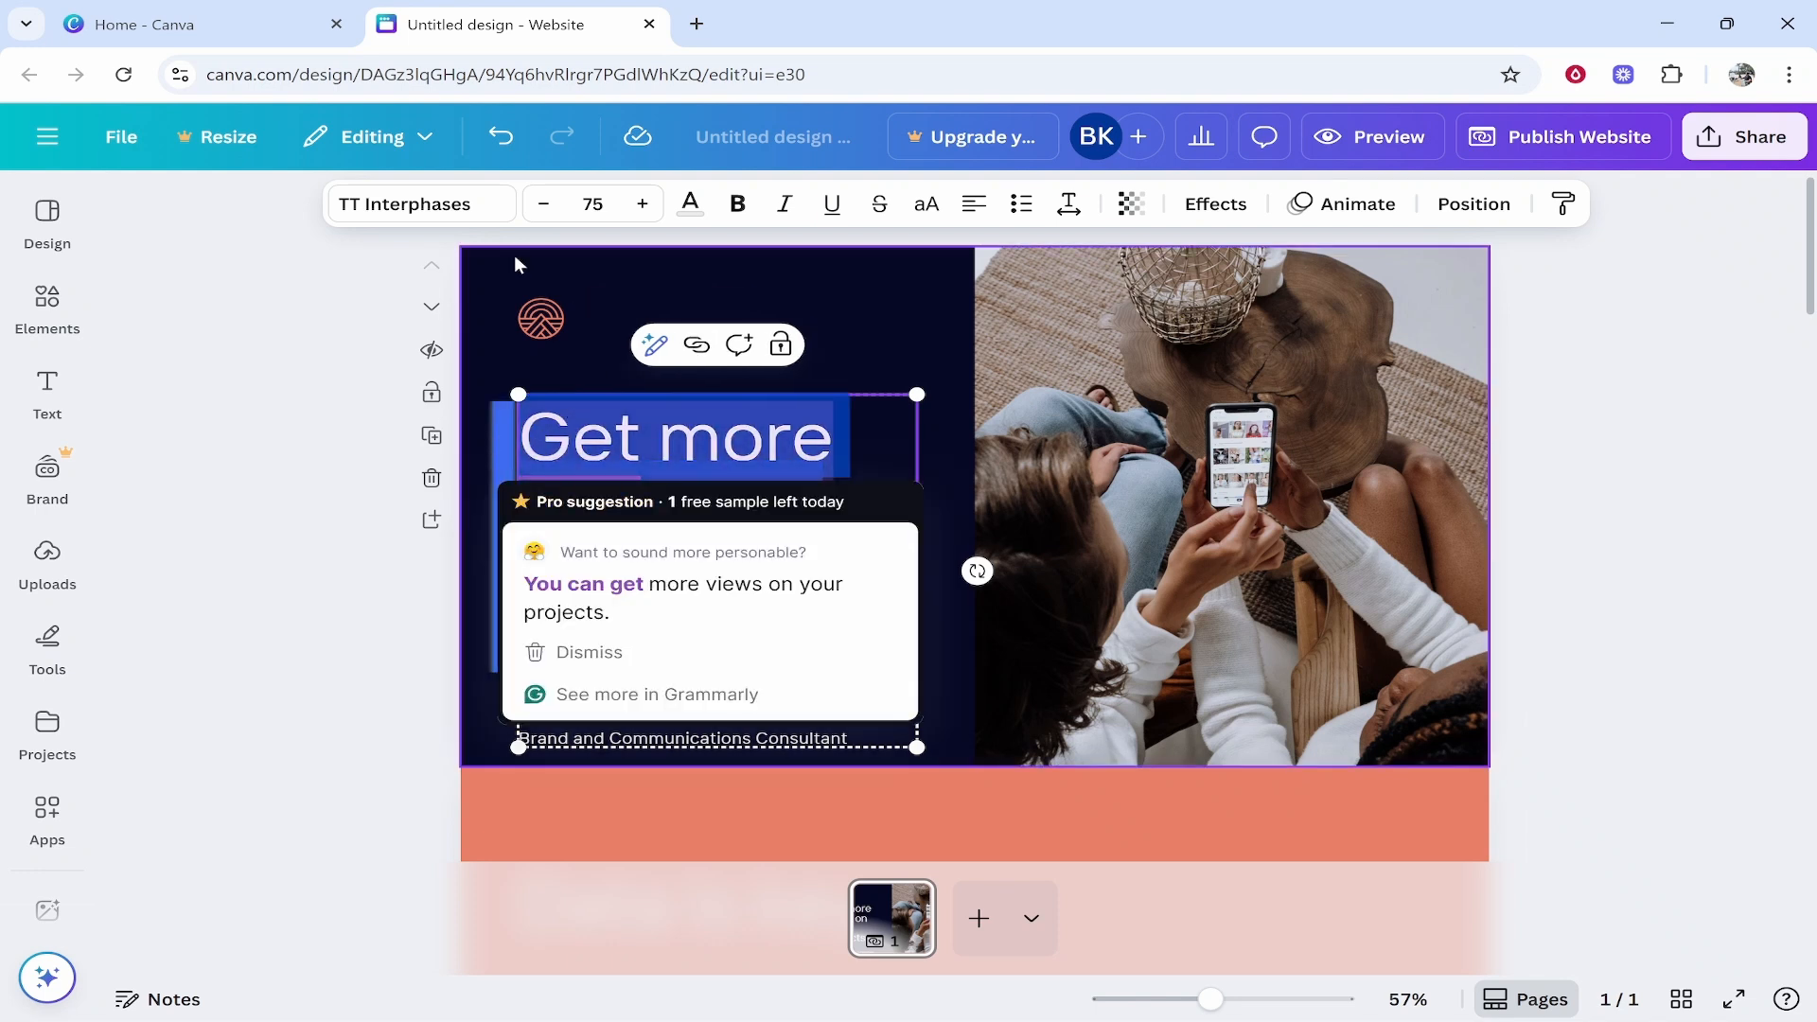
click(544, 205)
click(544, 204)
click(545, 204)
click(545, 205)
click(545, 204)
click(545, 205)
click(545, 204)
click(545, 205)
click(711, 431)
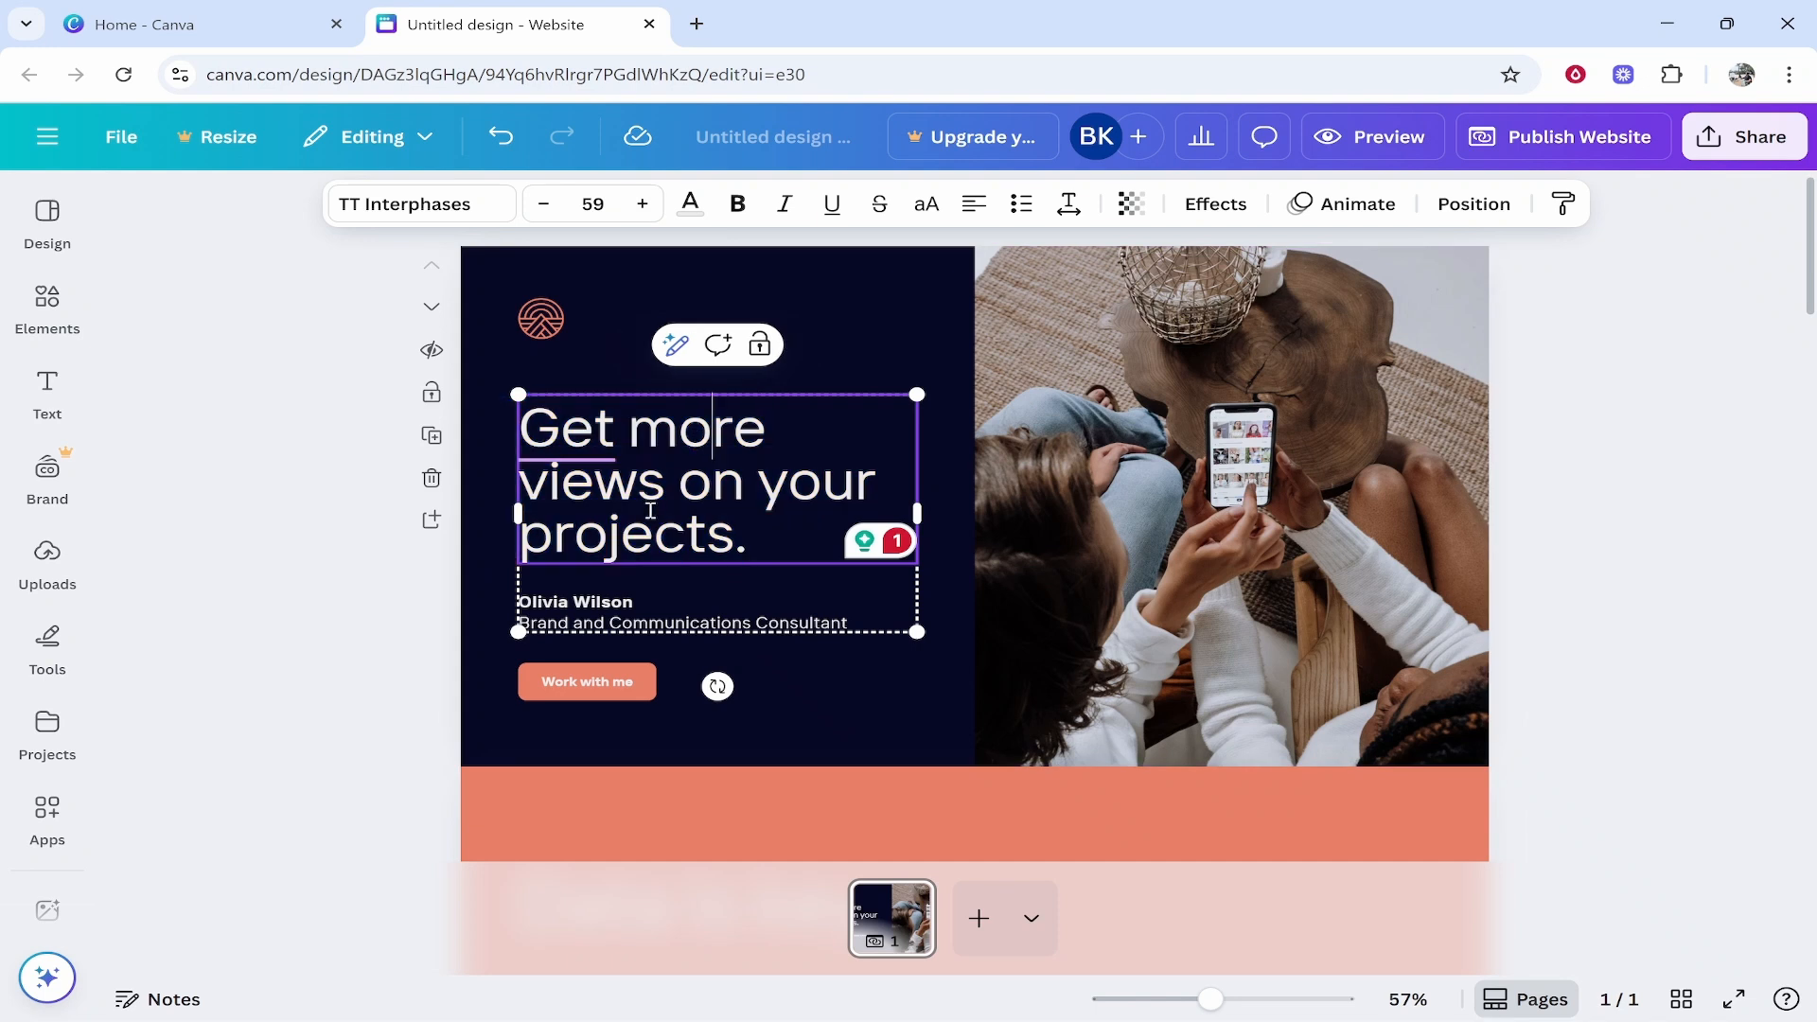
Step: Make the words "more views" bold and set the whole heading's text color to white
drag(668, 484, 640, 420)
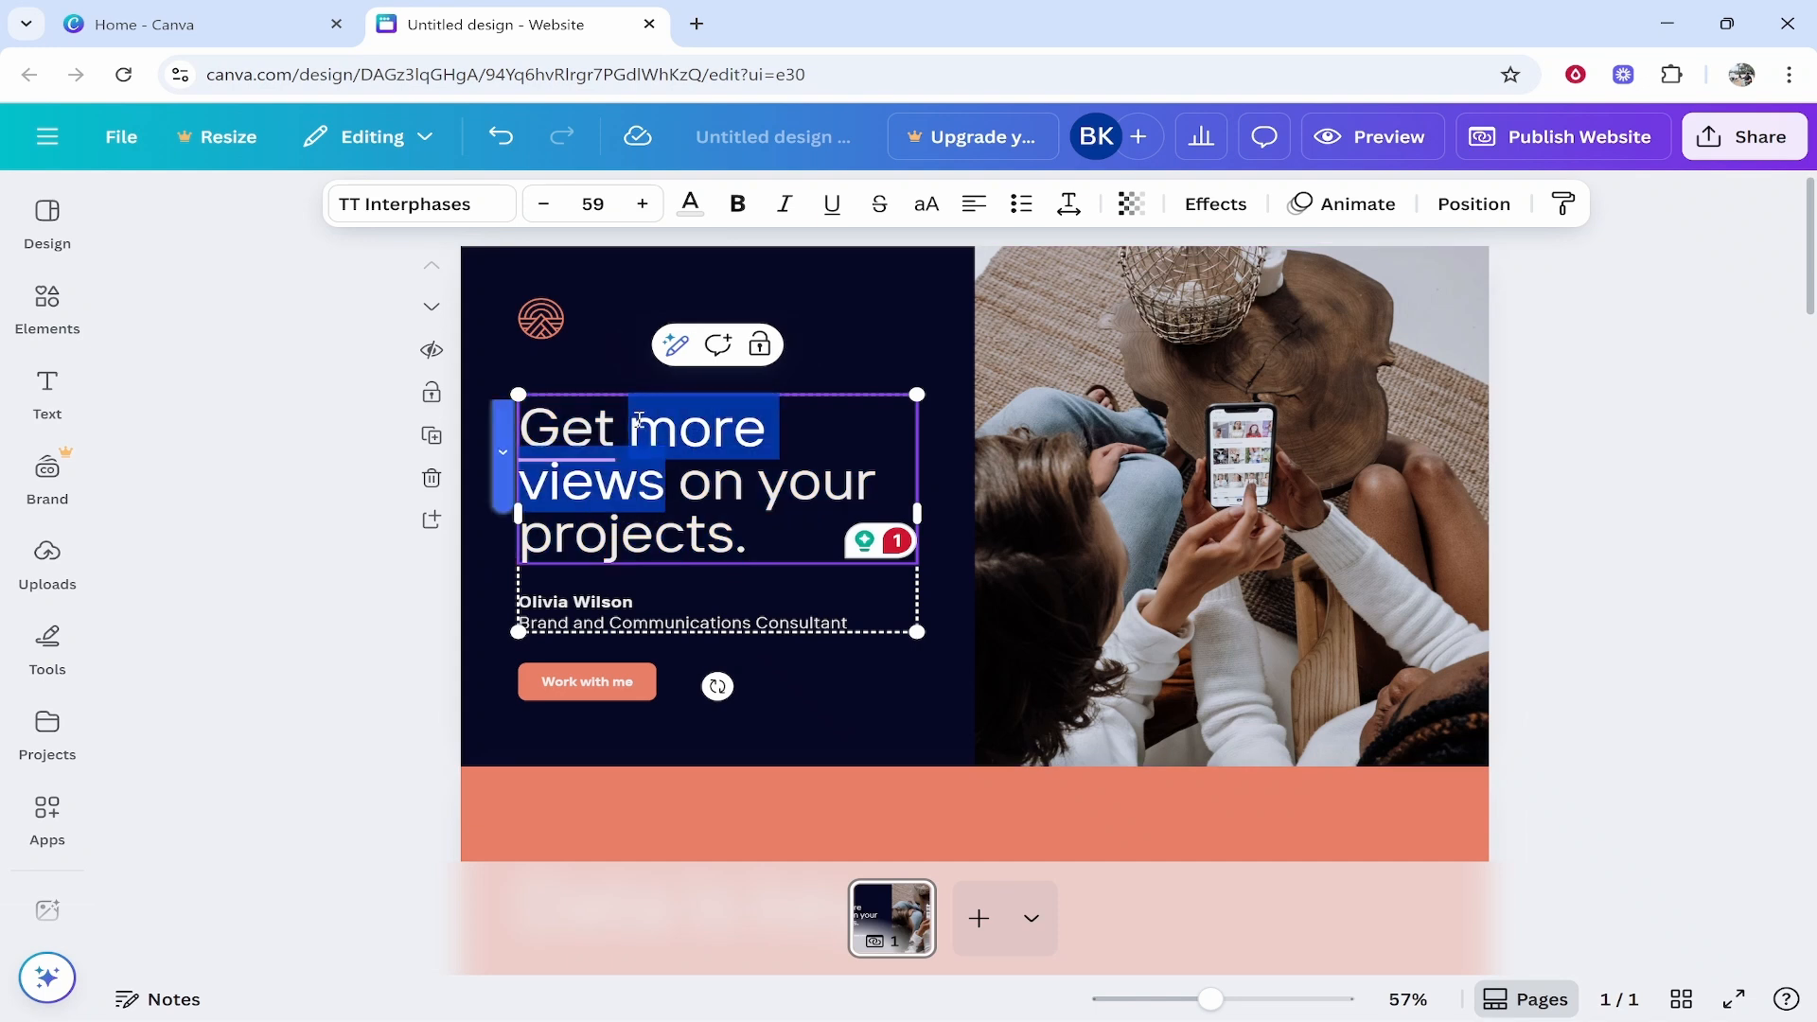
click(737, 204)
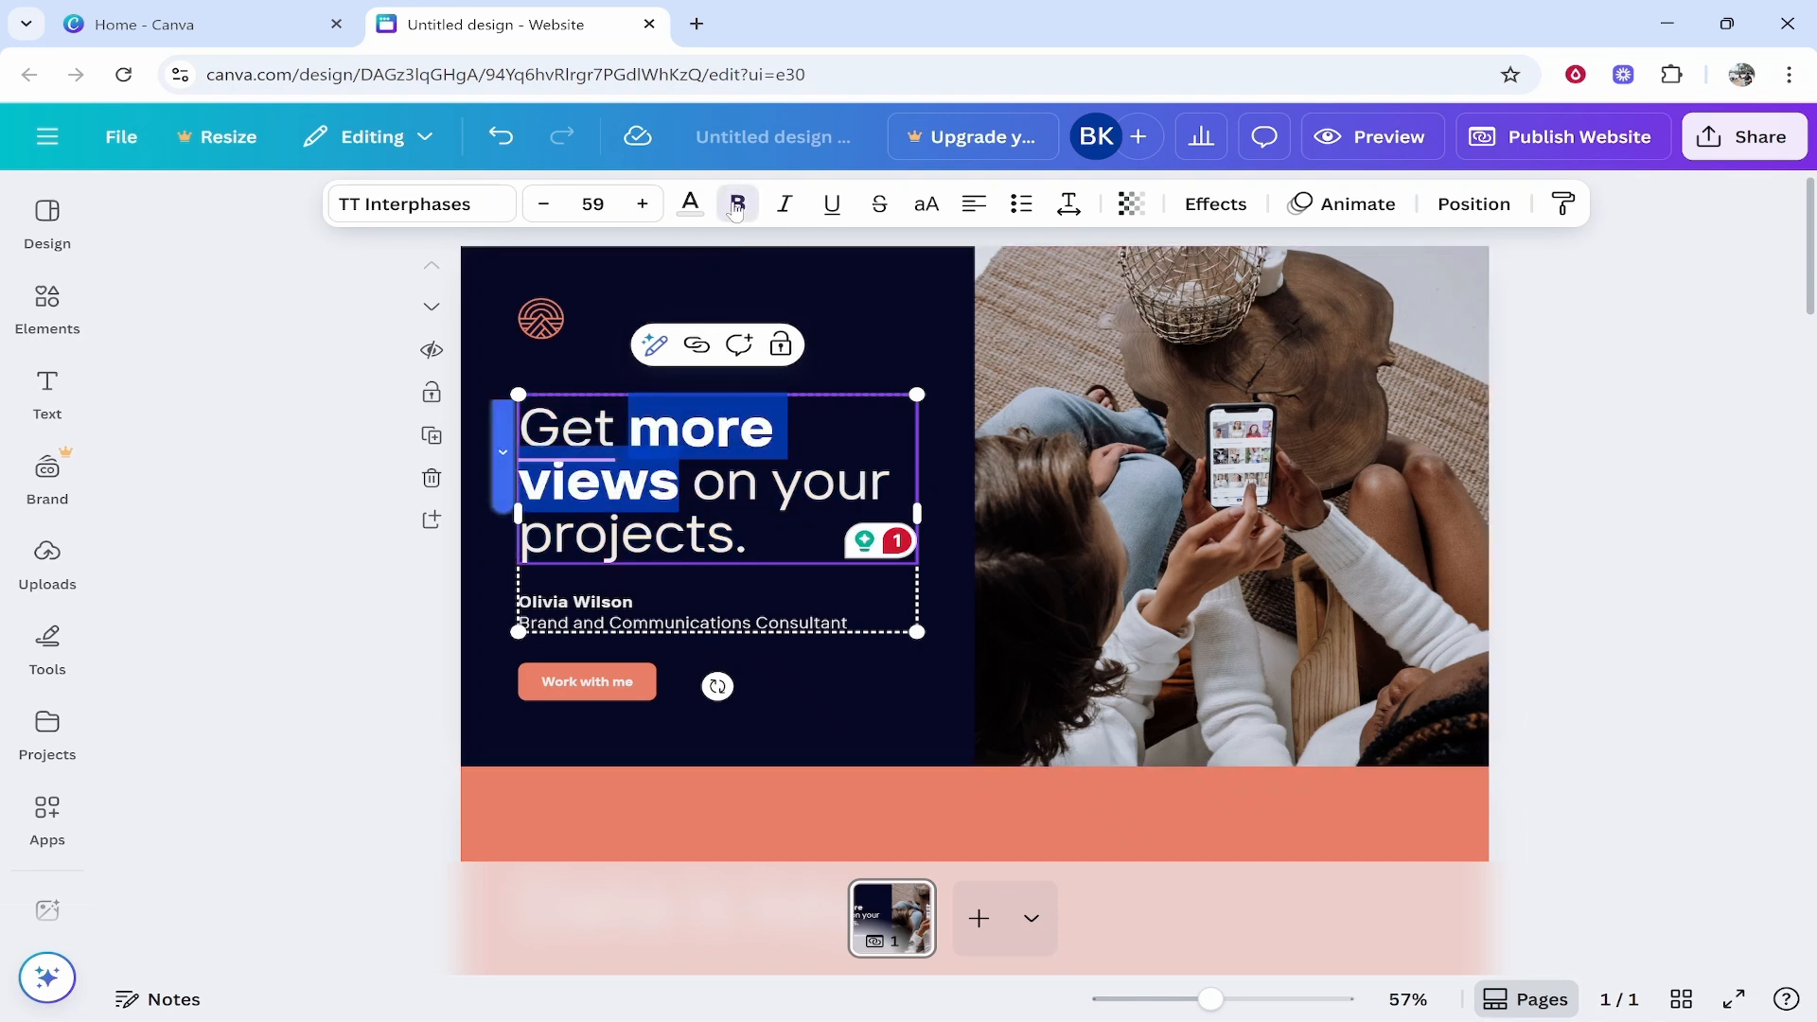
click(778, 541)
drag(771, 542, 526, 430)
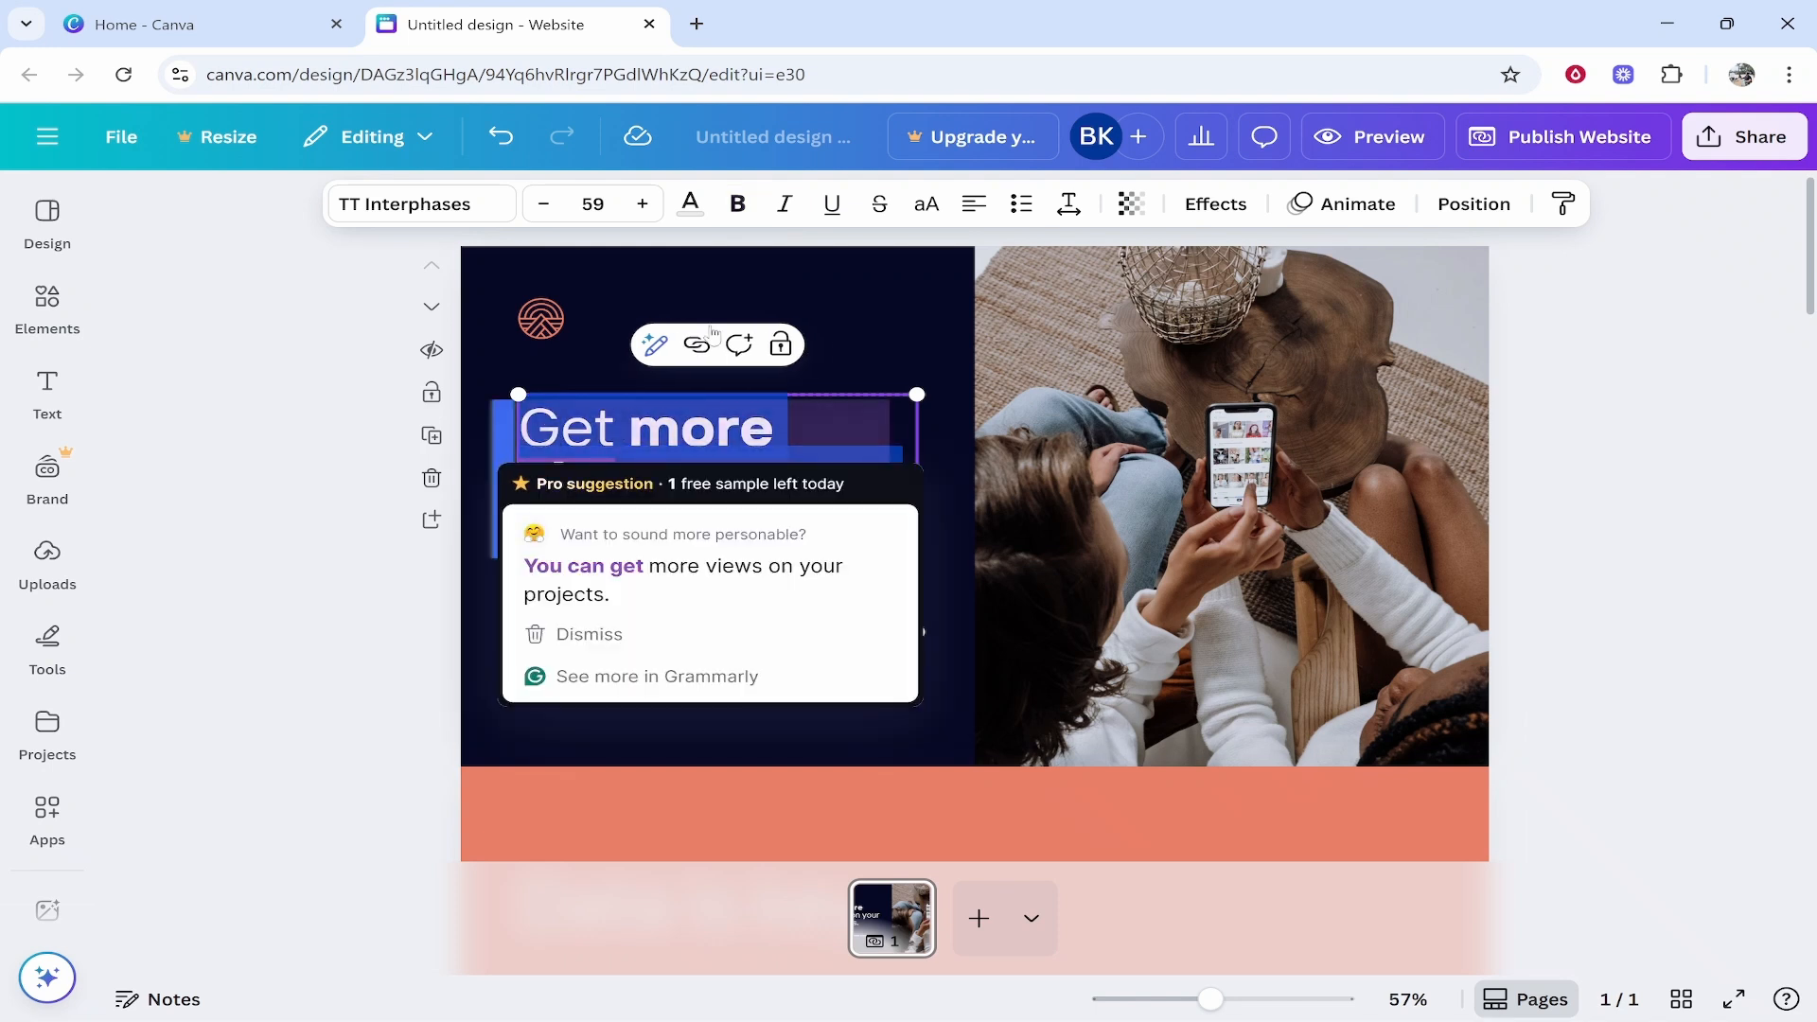
click(691, 205)
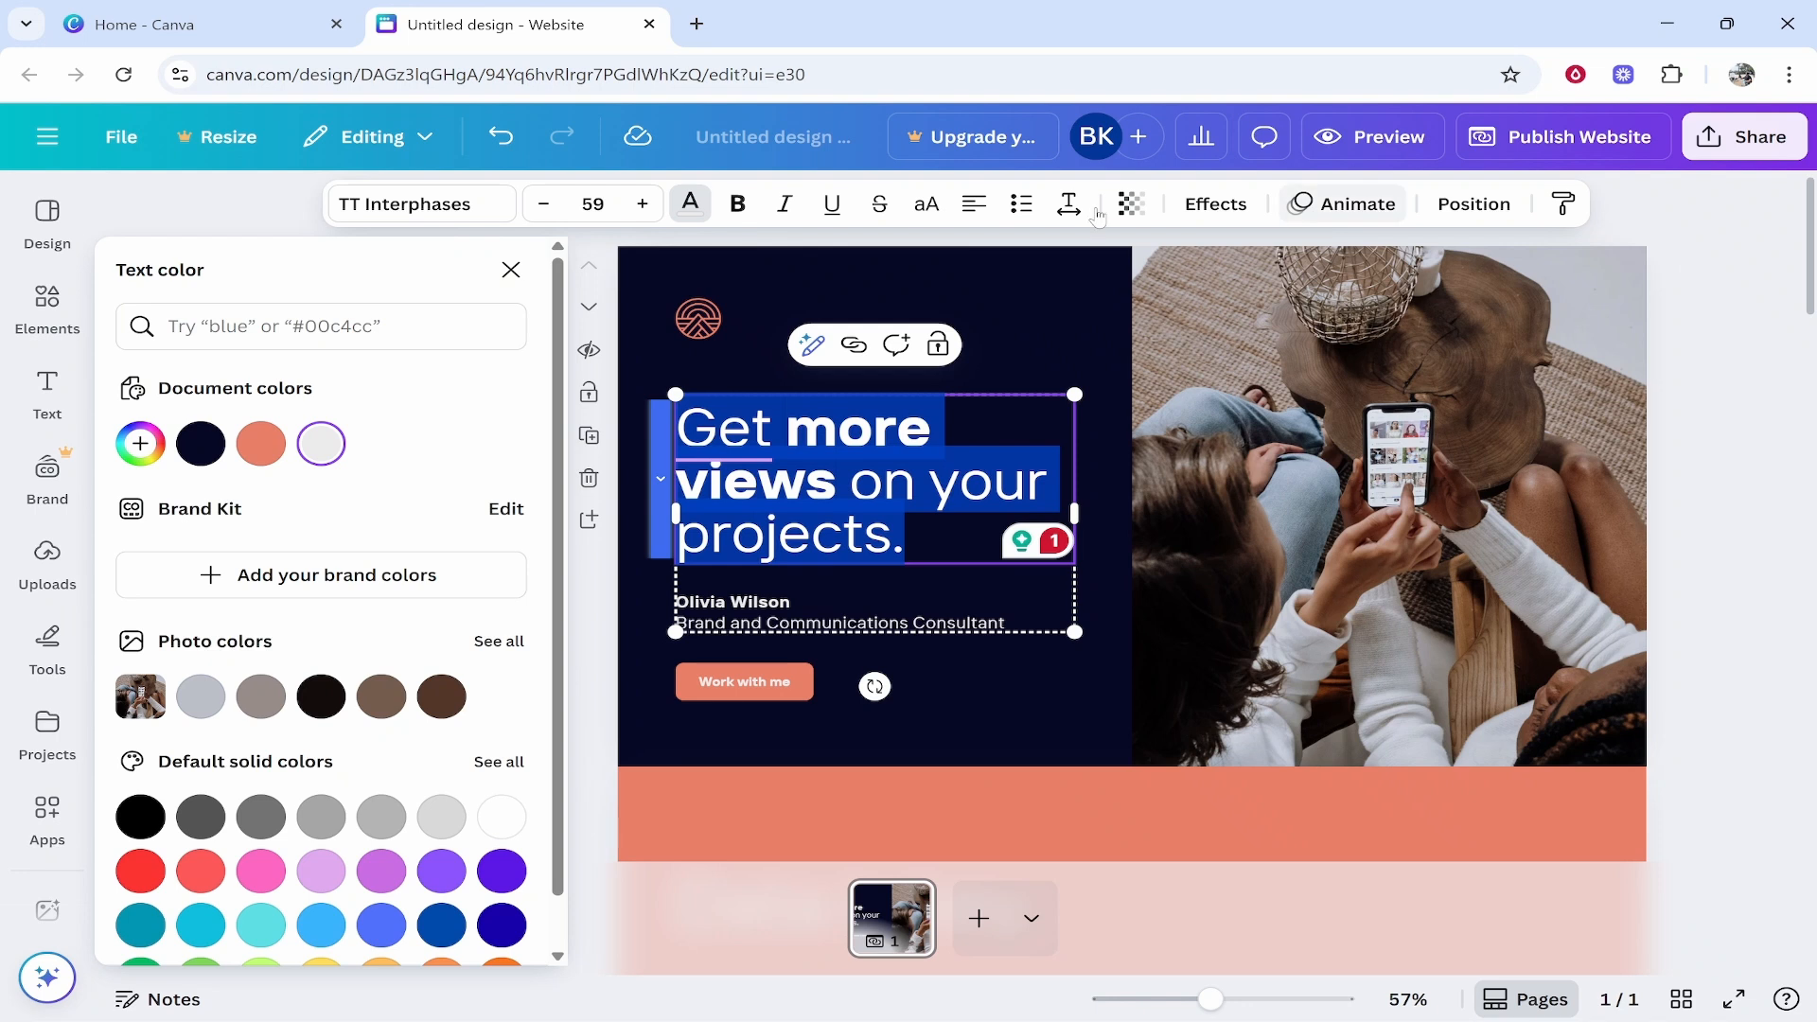
click(502, 815)
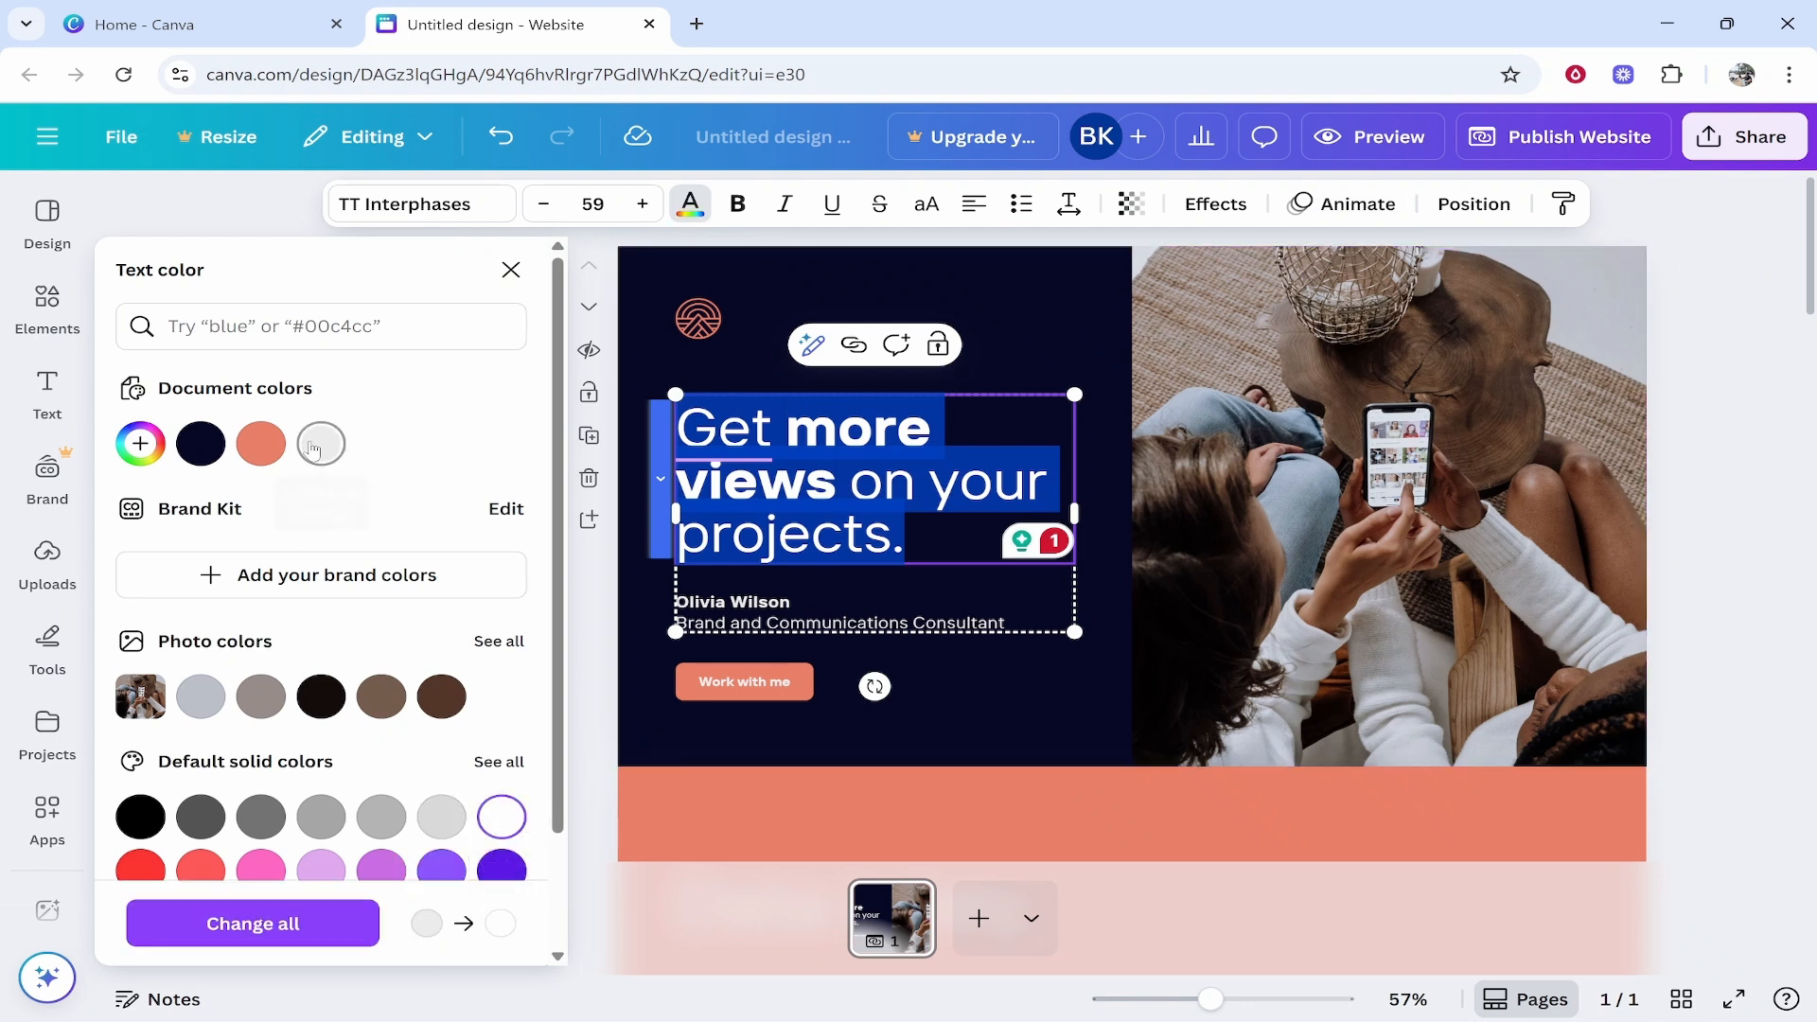
click(1414, 655)
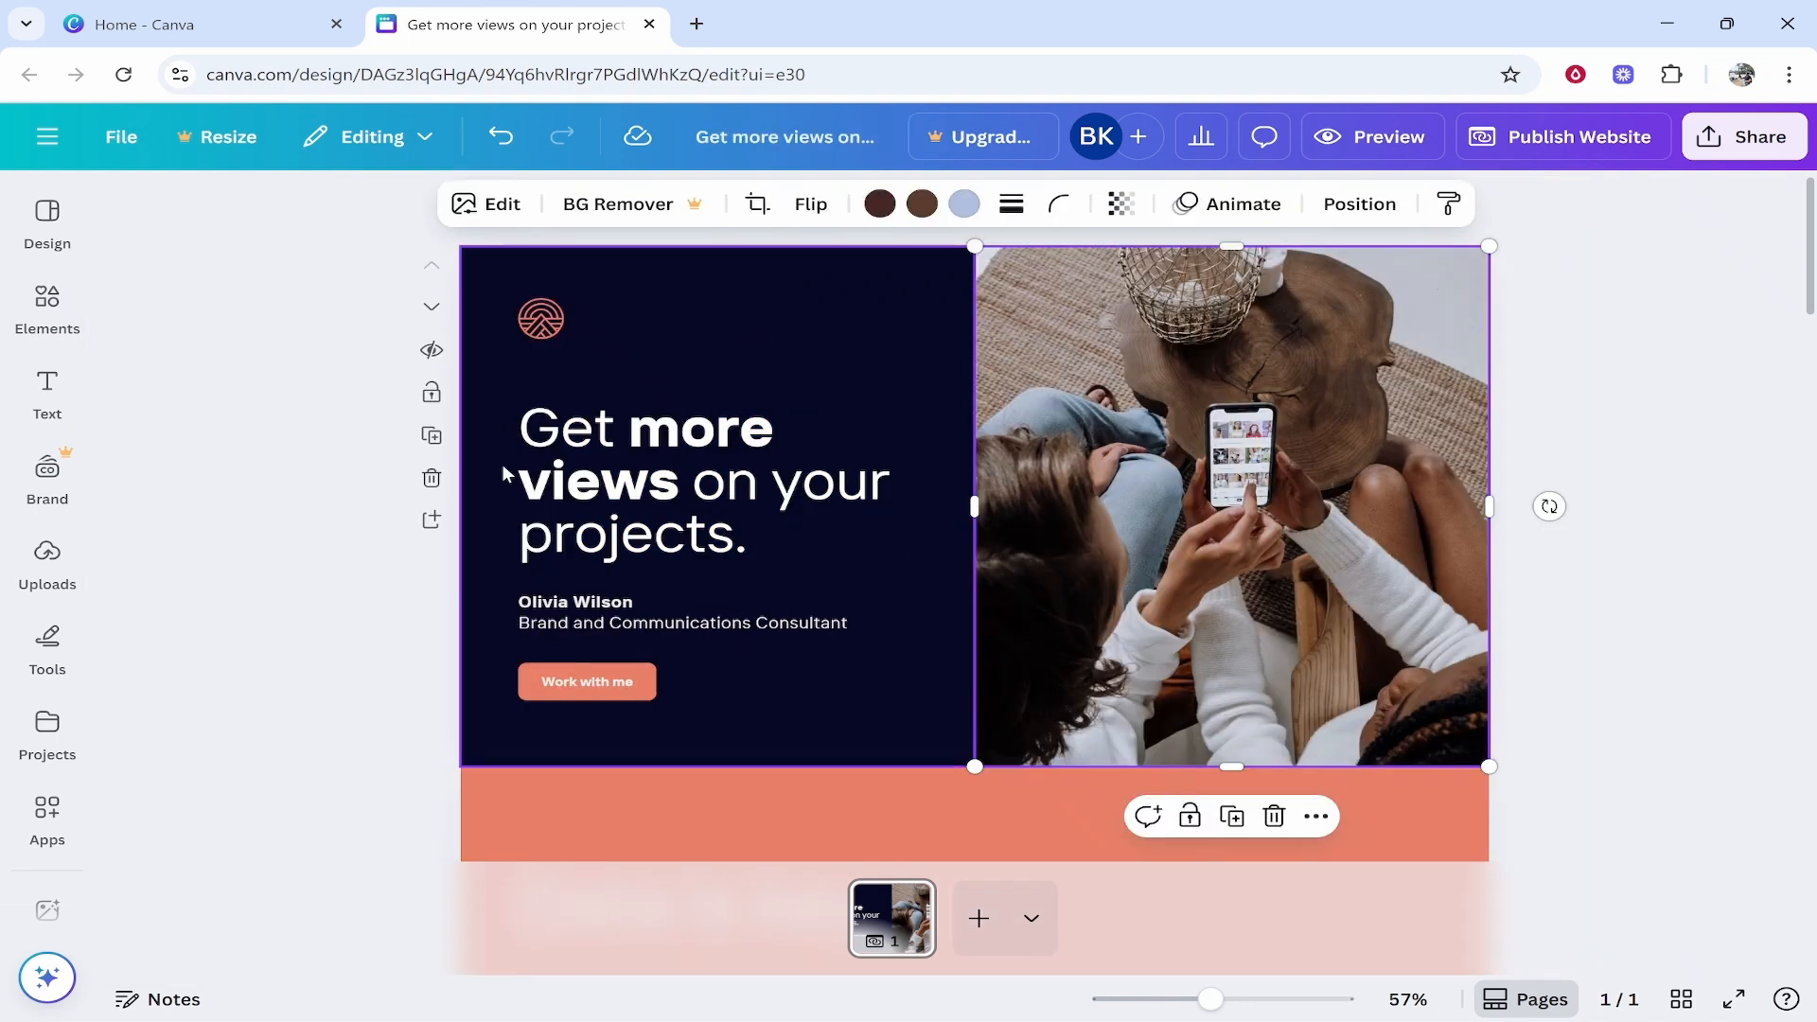
Step: Delete the round orange logo above the heading in the first section
click(549, 324)
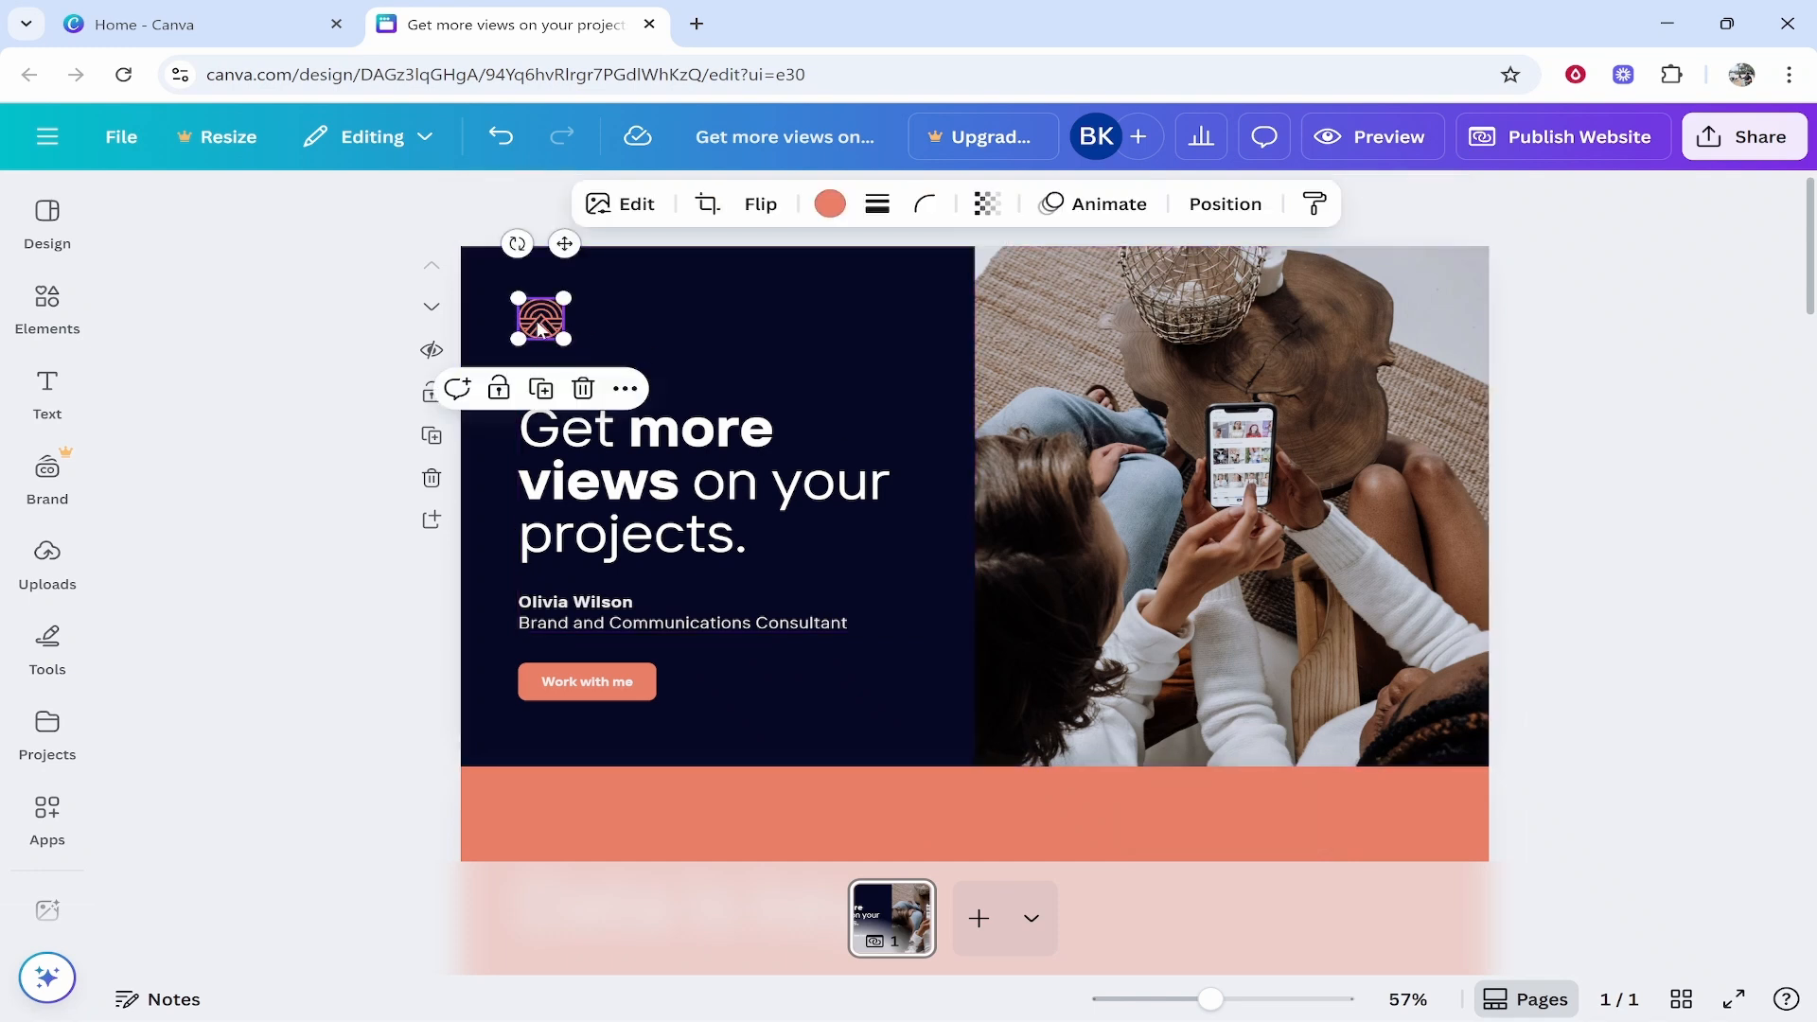
click(584, 389)
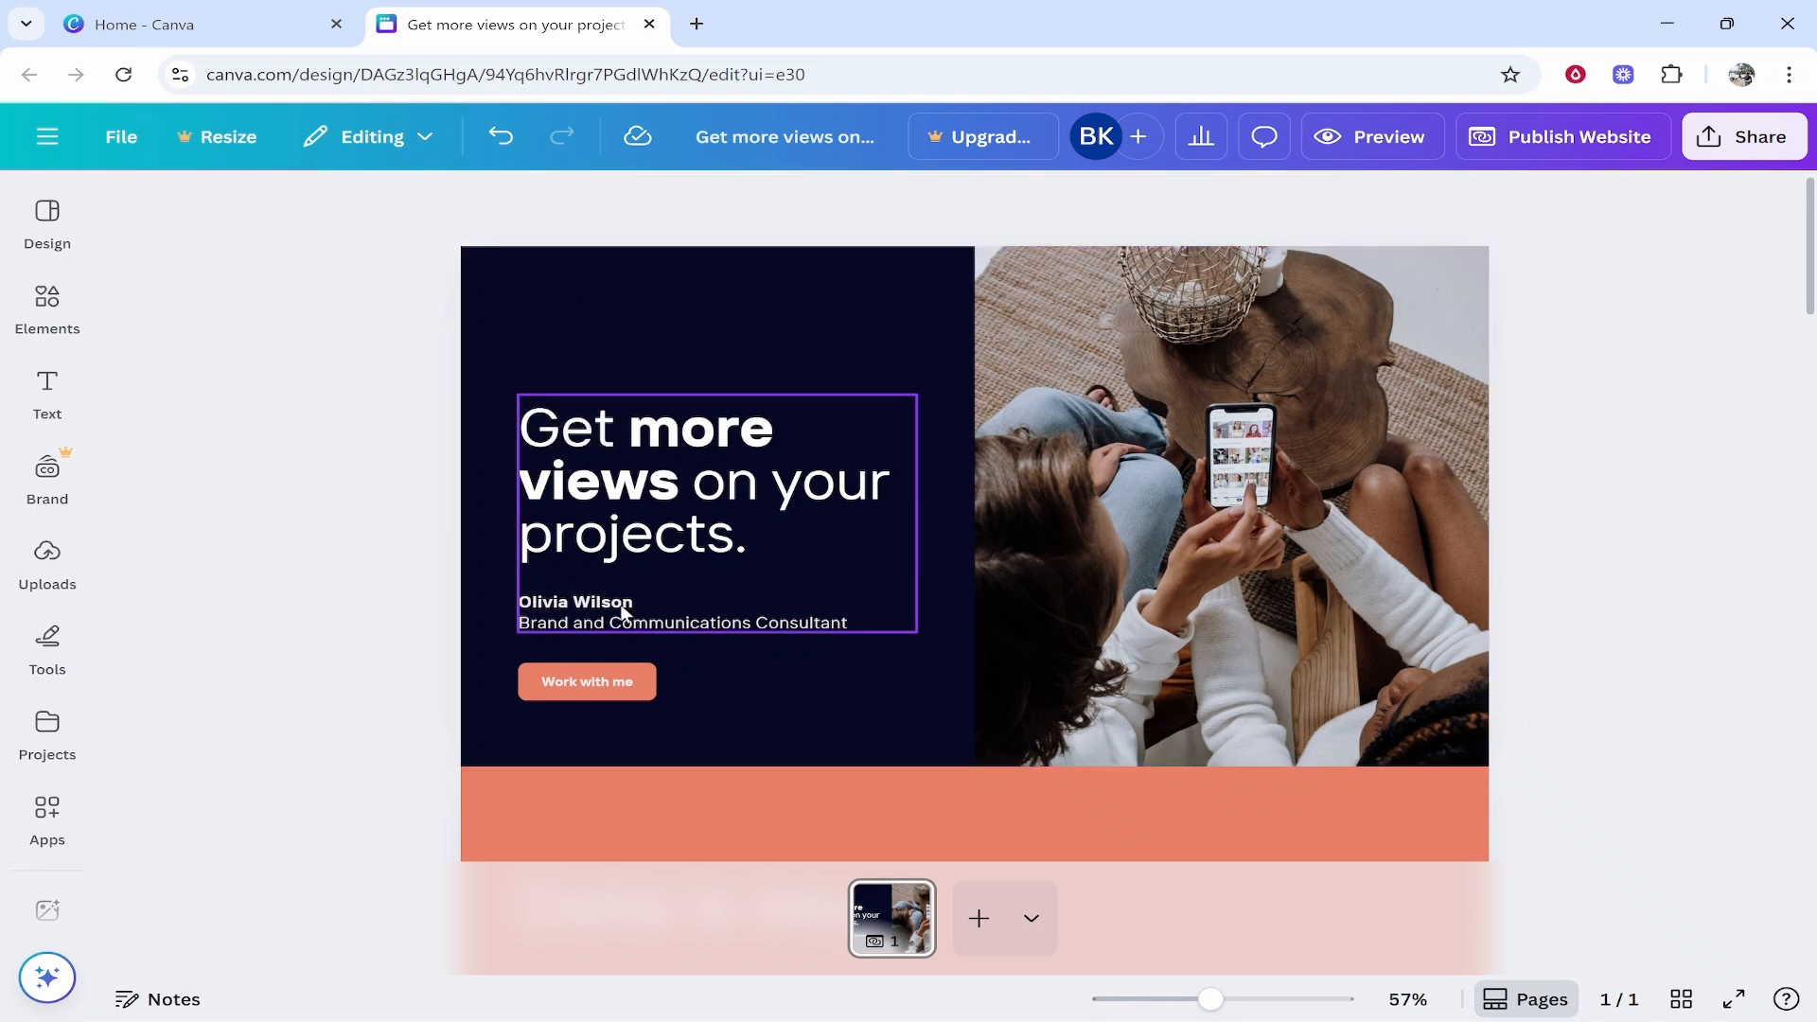
Step: Try to delete the name and job title text under the main heading, and undo the deletion
click(639, 620)
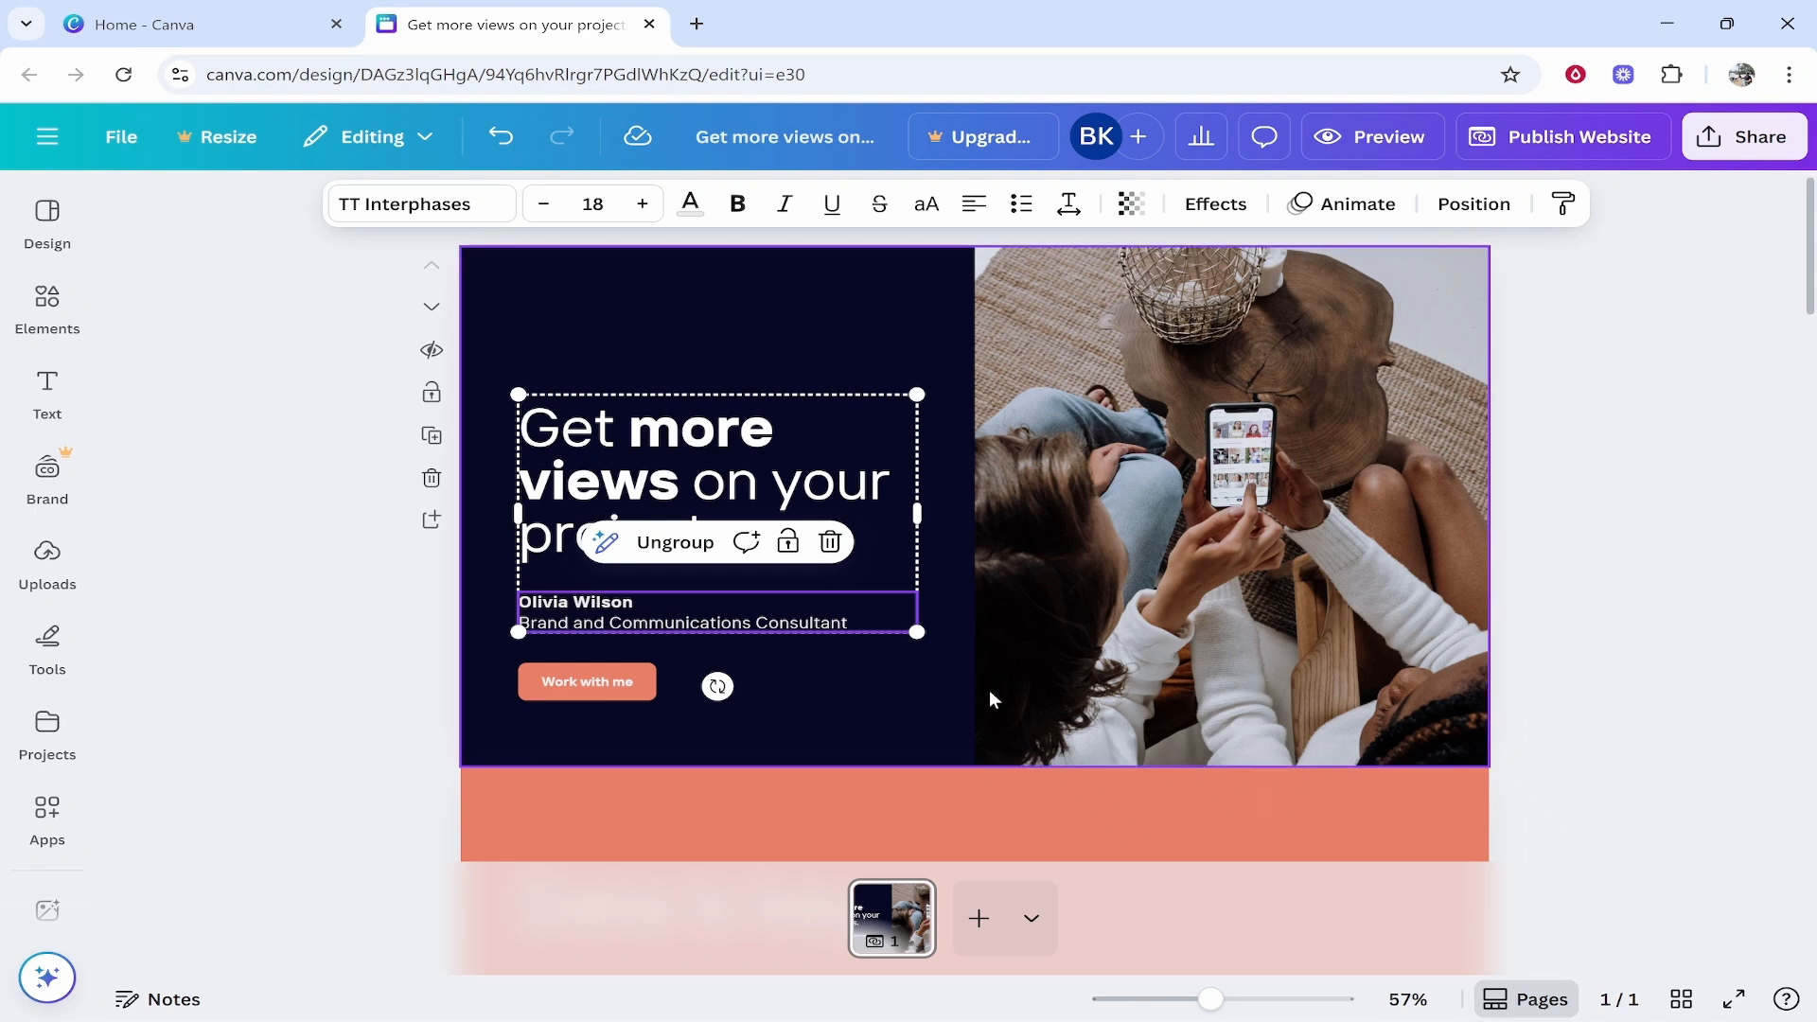
click(781, 640)
click(721, 624)
click(835, 556)
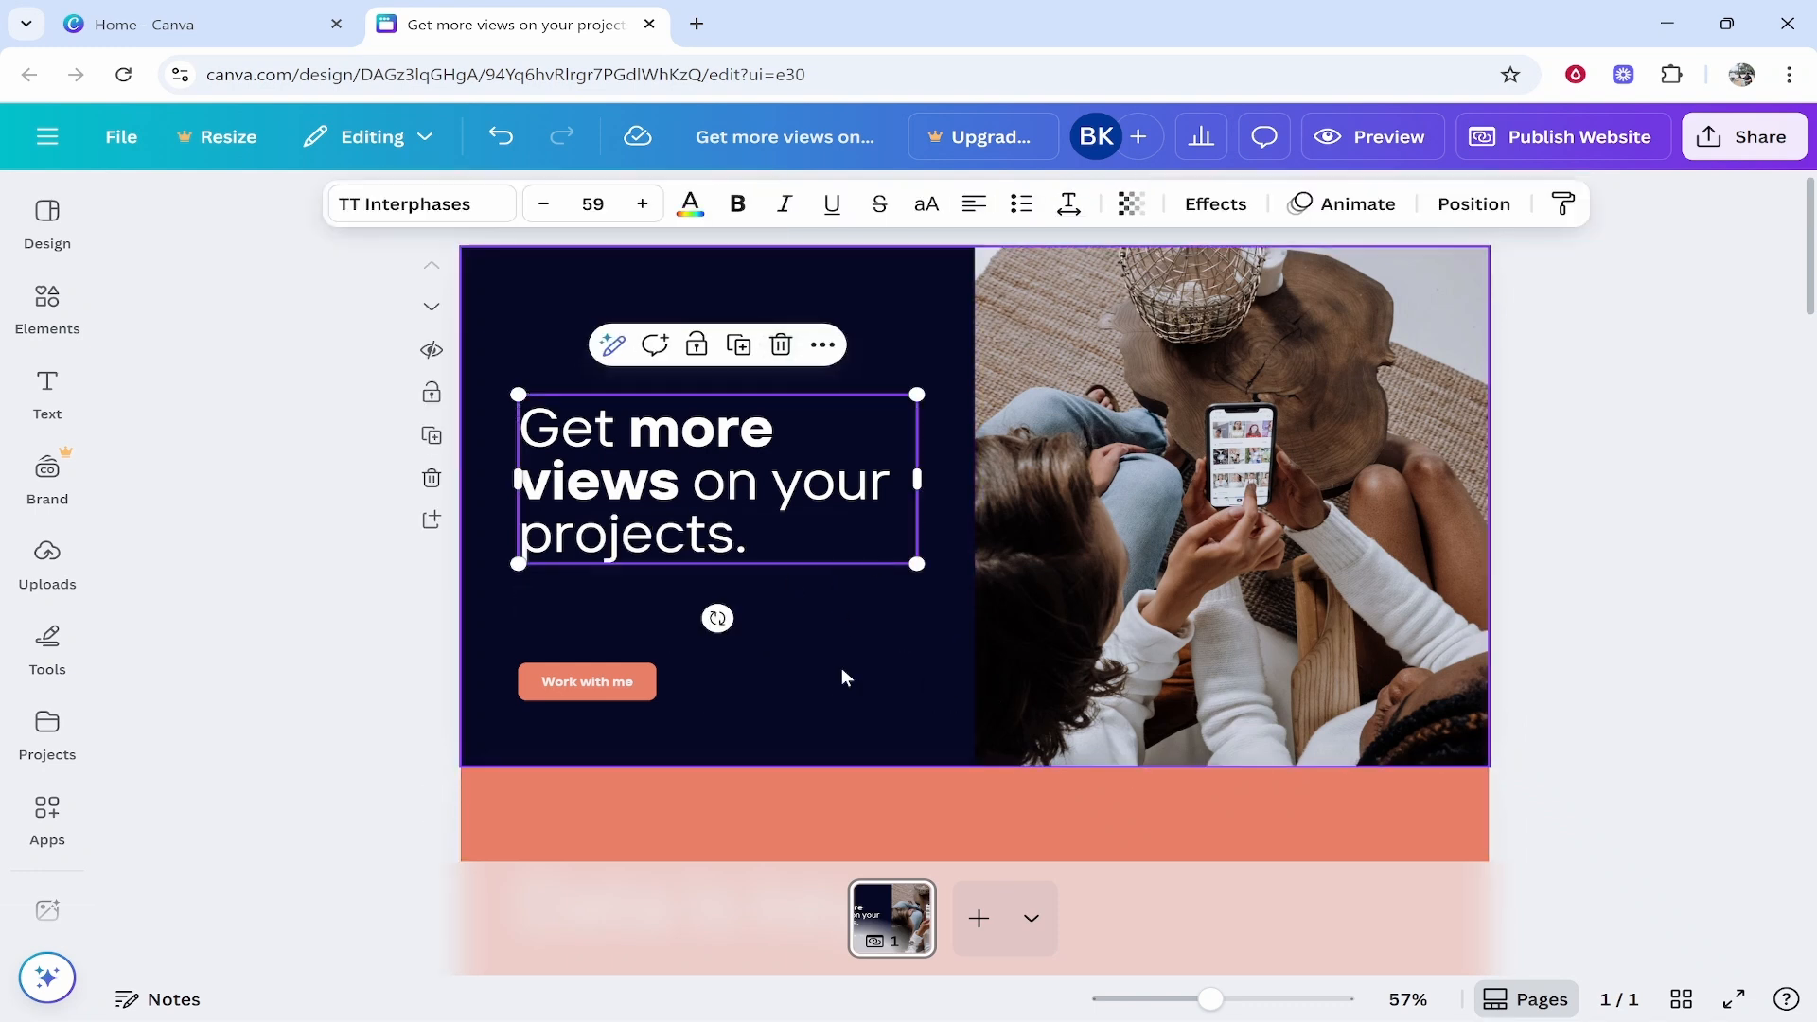
key(ctrl+z)
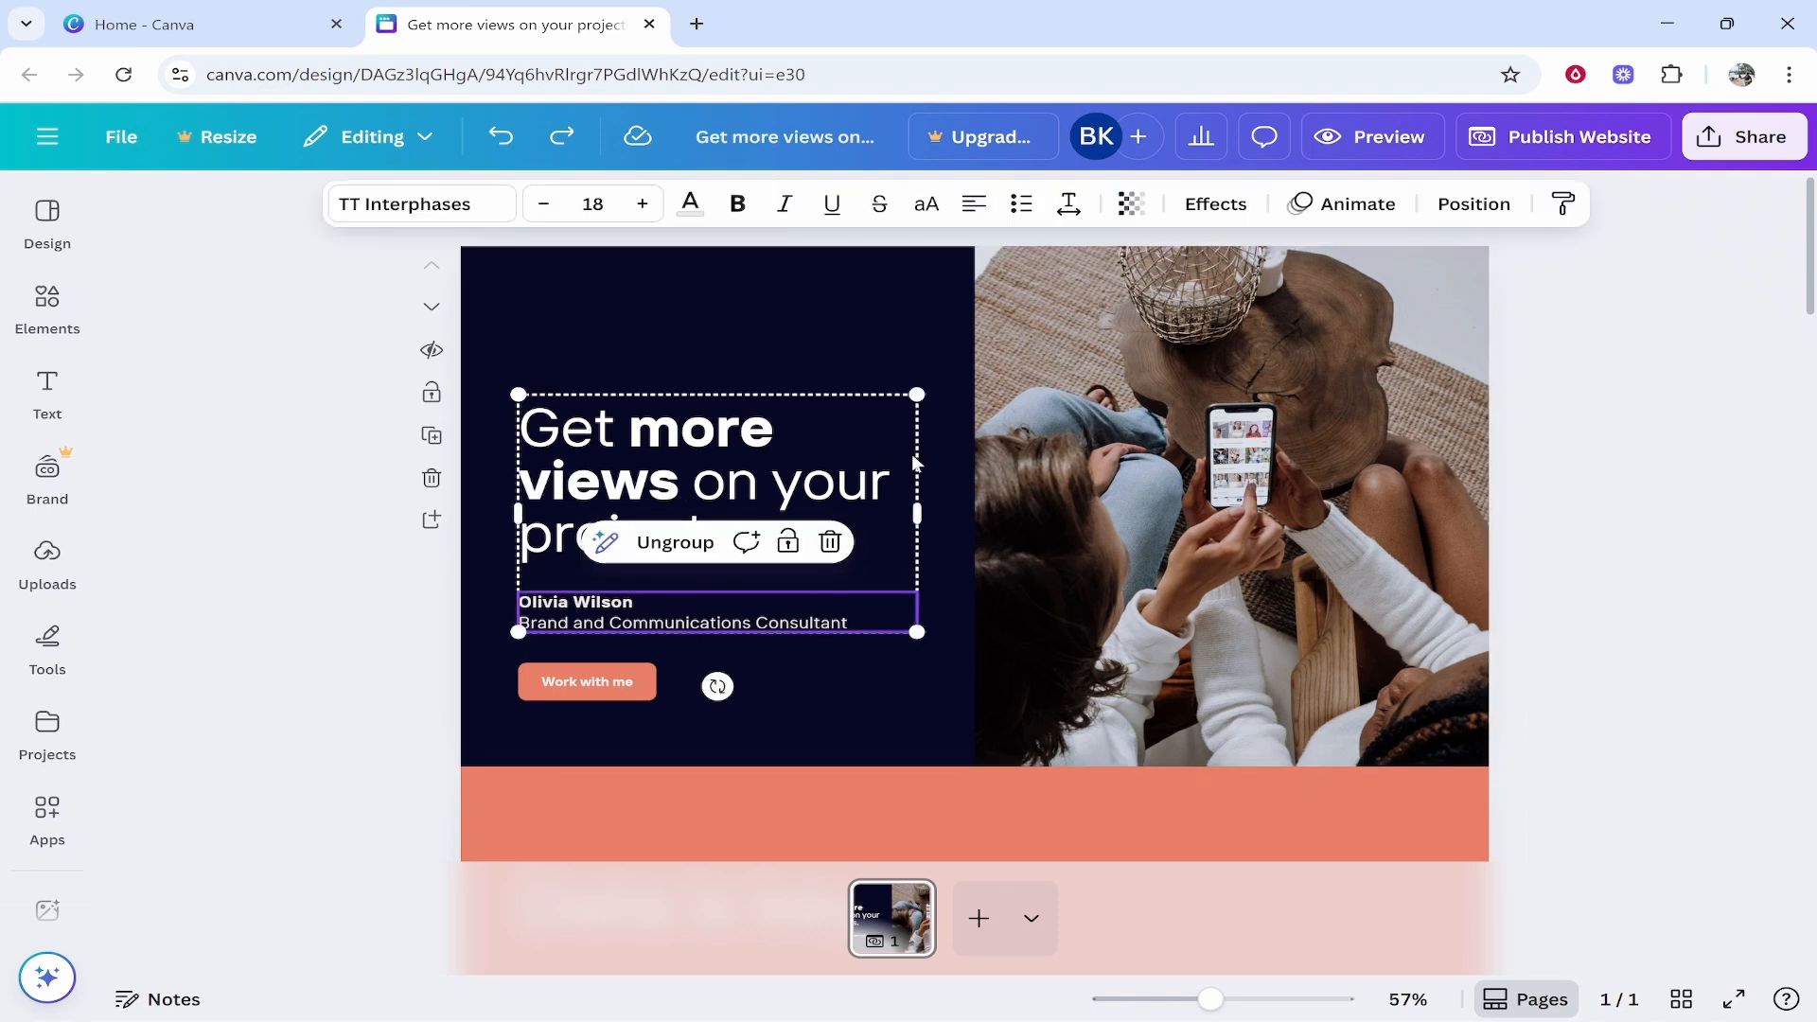
drag(708, 462, 729, 423)
key(ctrl+z)
Step: Ungroup the main heading from the name and job title text below it, and delete that text
click(655, 547)
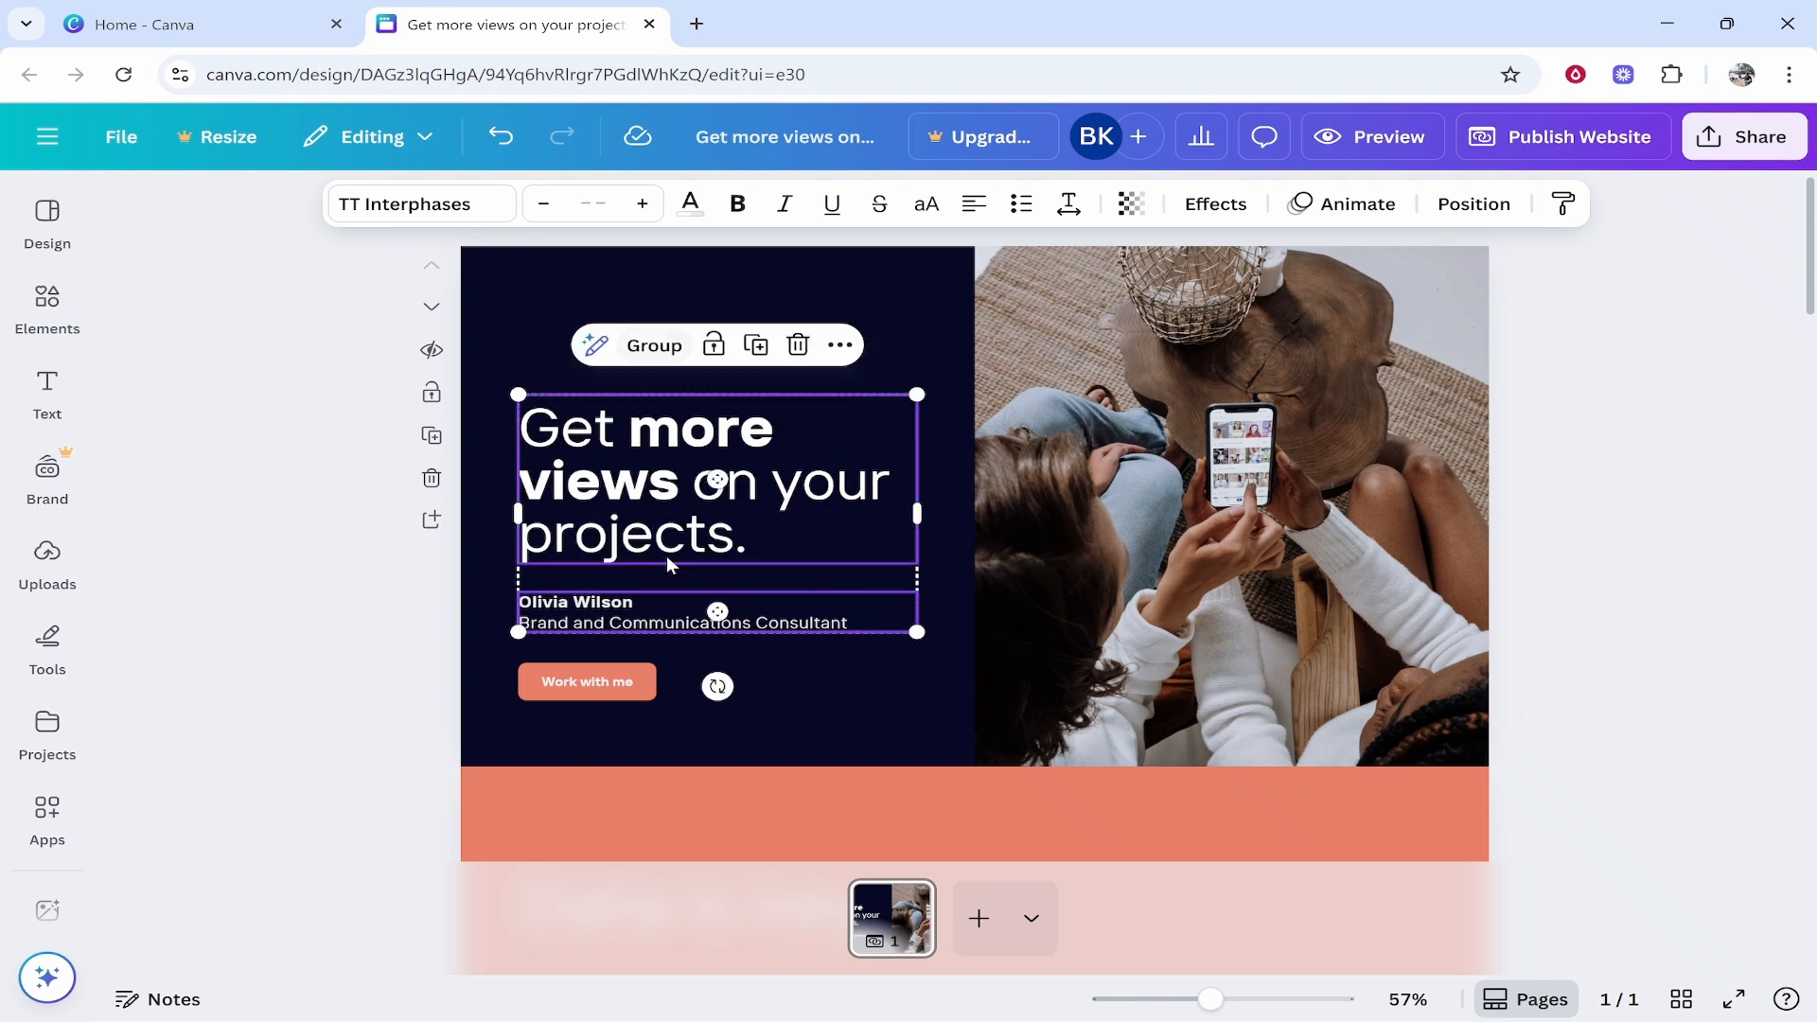
click(930, 780)
drag(729, 617, 771, 629)
key(ctrl+z)
click(781, 654)
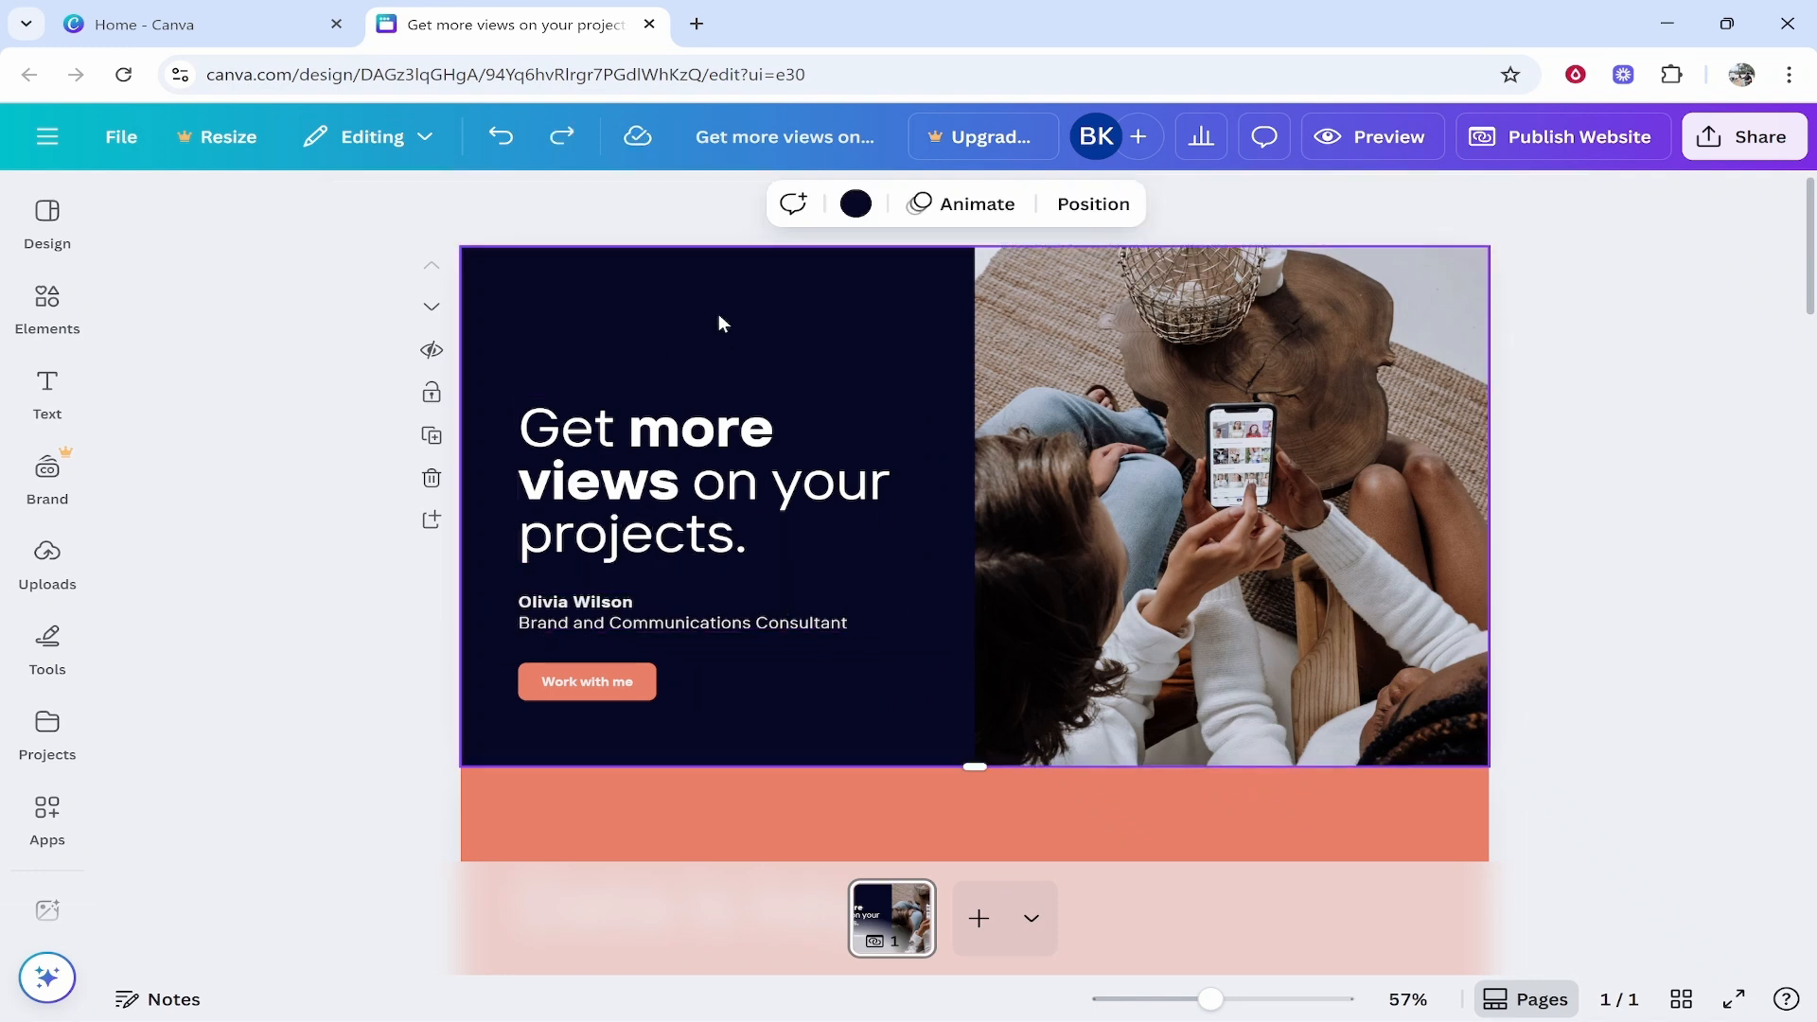
double_click(731, 625)
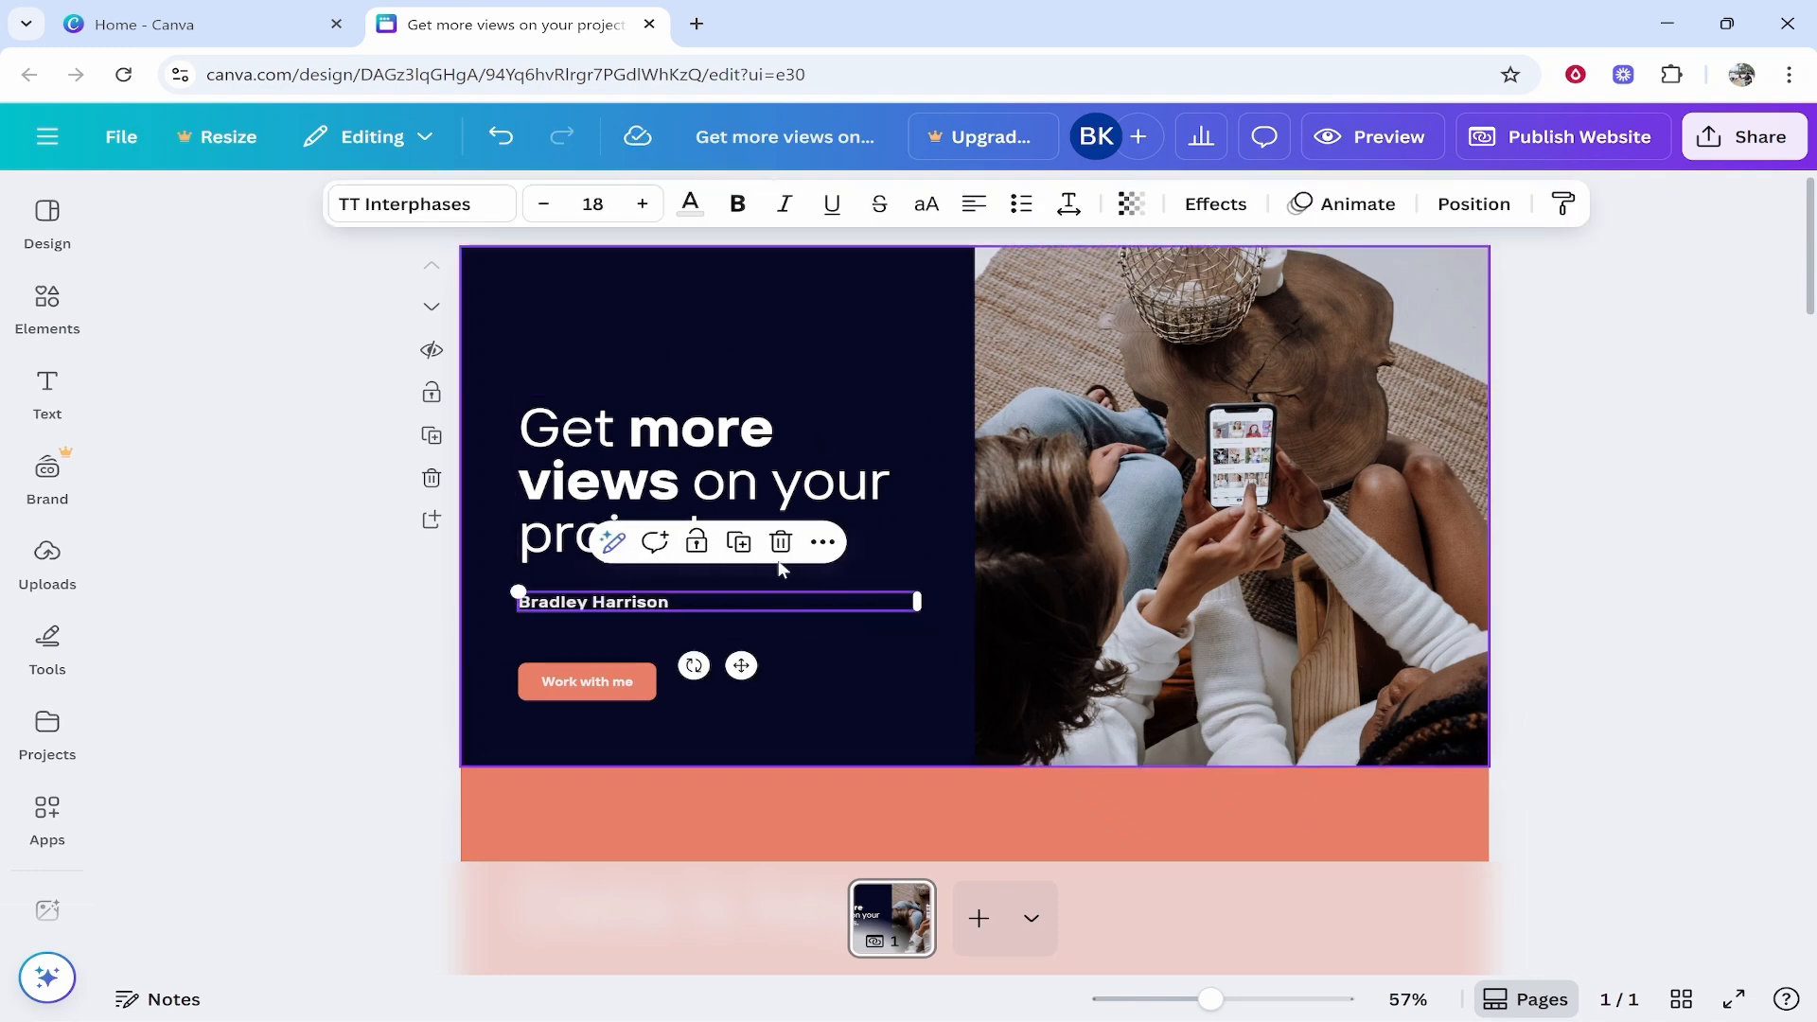
click(780, 543)
Step: Enlarge the "Work with me" button, center it under the main heading, and adjust the vertical placement of both
drag(586, 688, 771, 632)
mouse_move(660, 496)
mouse_down()
mouse_move(682, 487)
mouse_move(660, 472)
mouse_up()
click(894, 648)
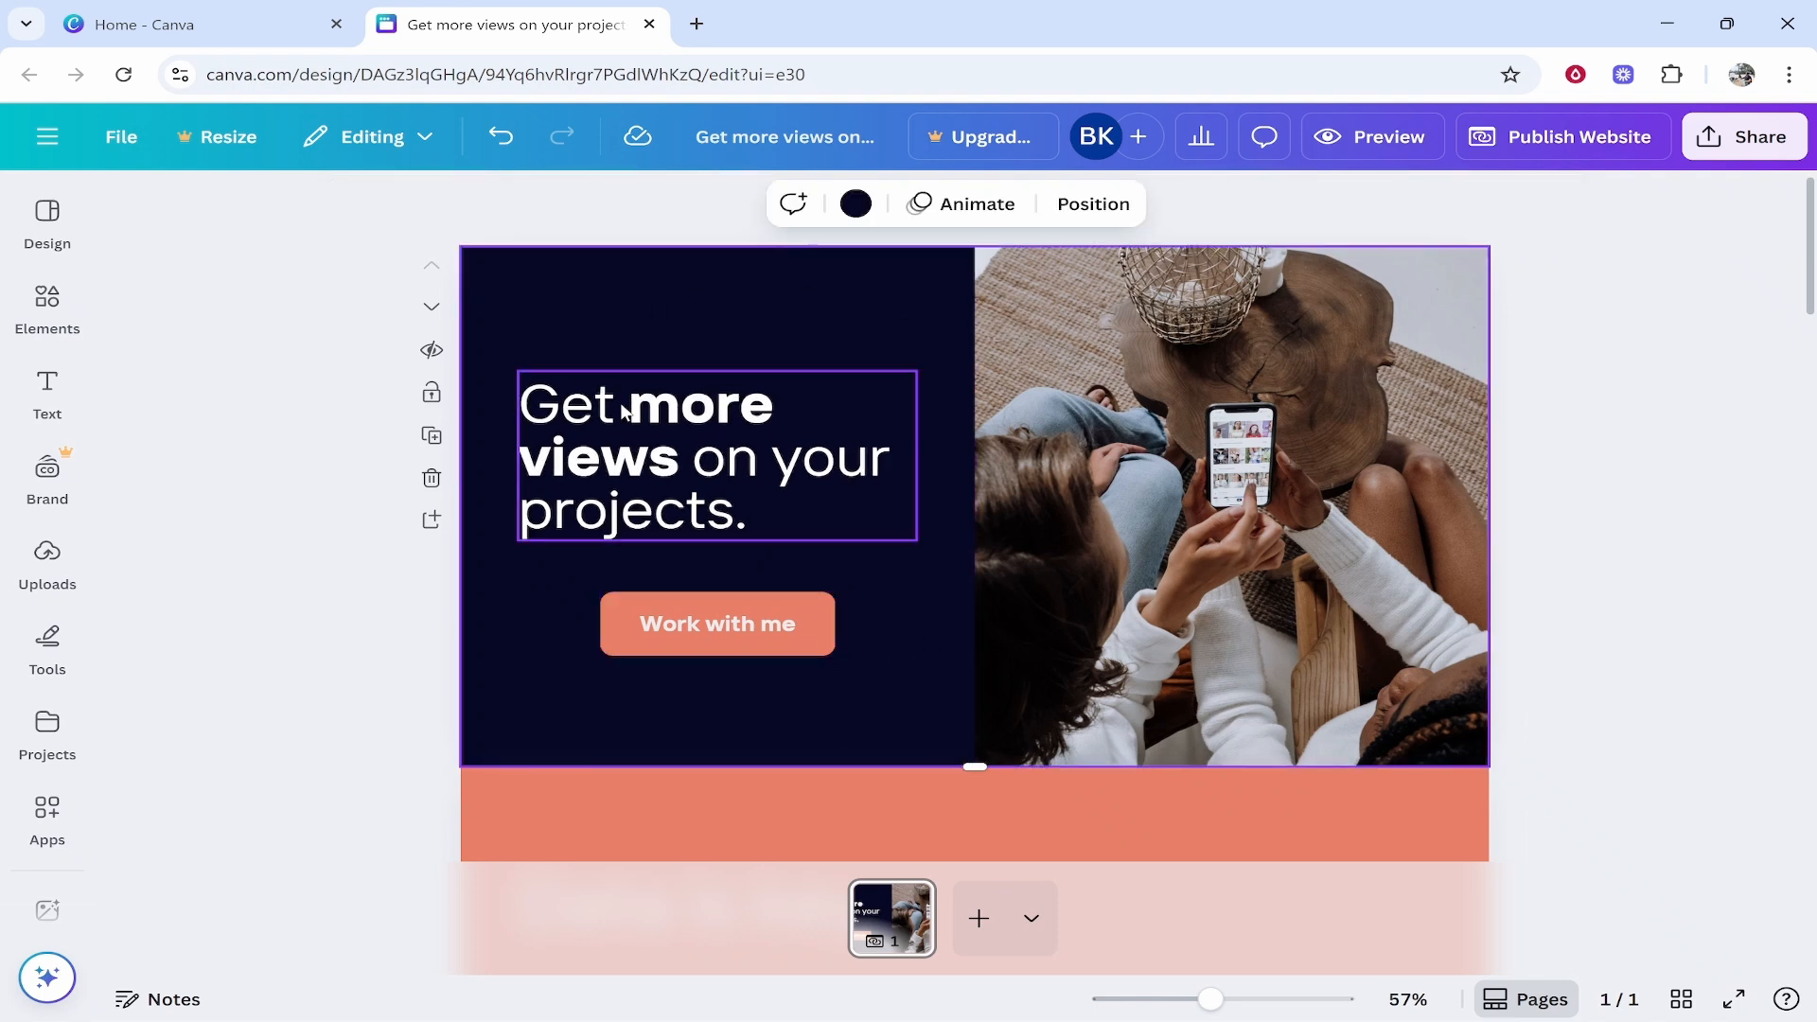
click(717, 627)
click(1481, 473)
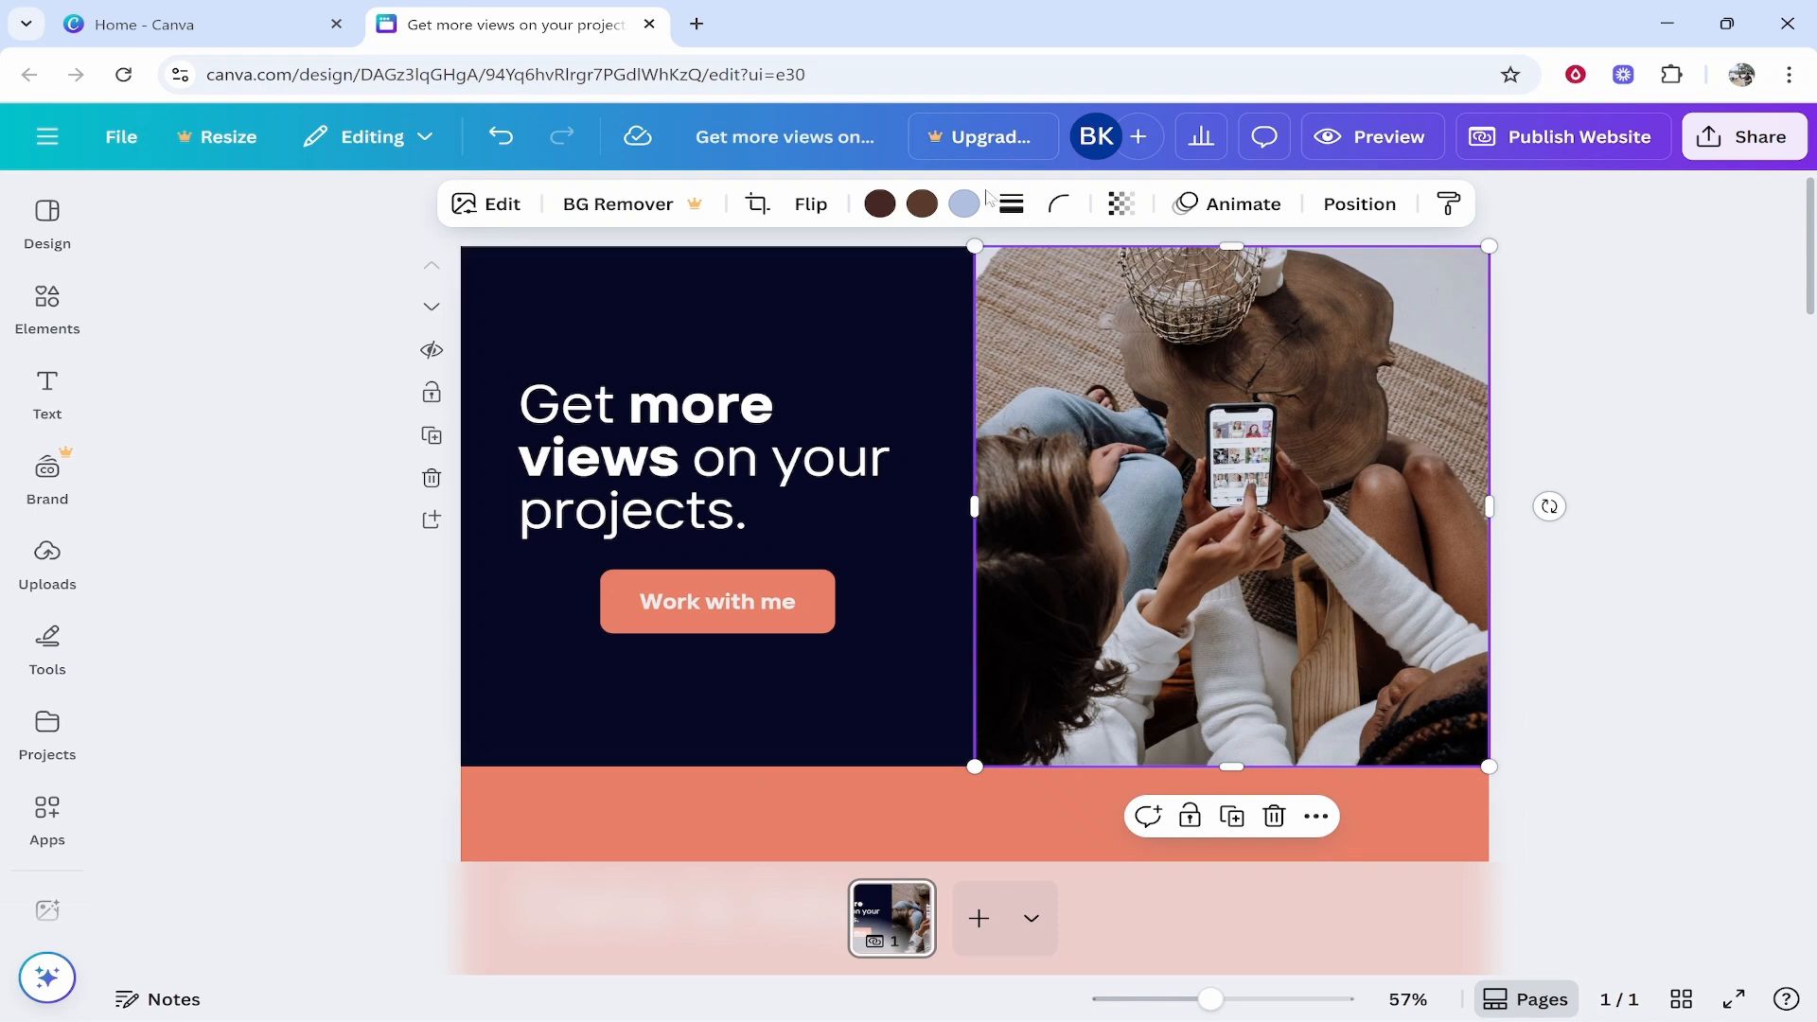
drag(707, 621, 706, 641)
drag(695, 434, 695, 450)
click(843, 575)
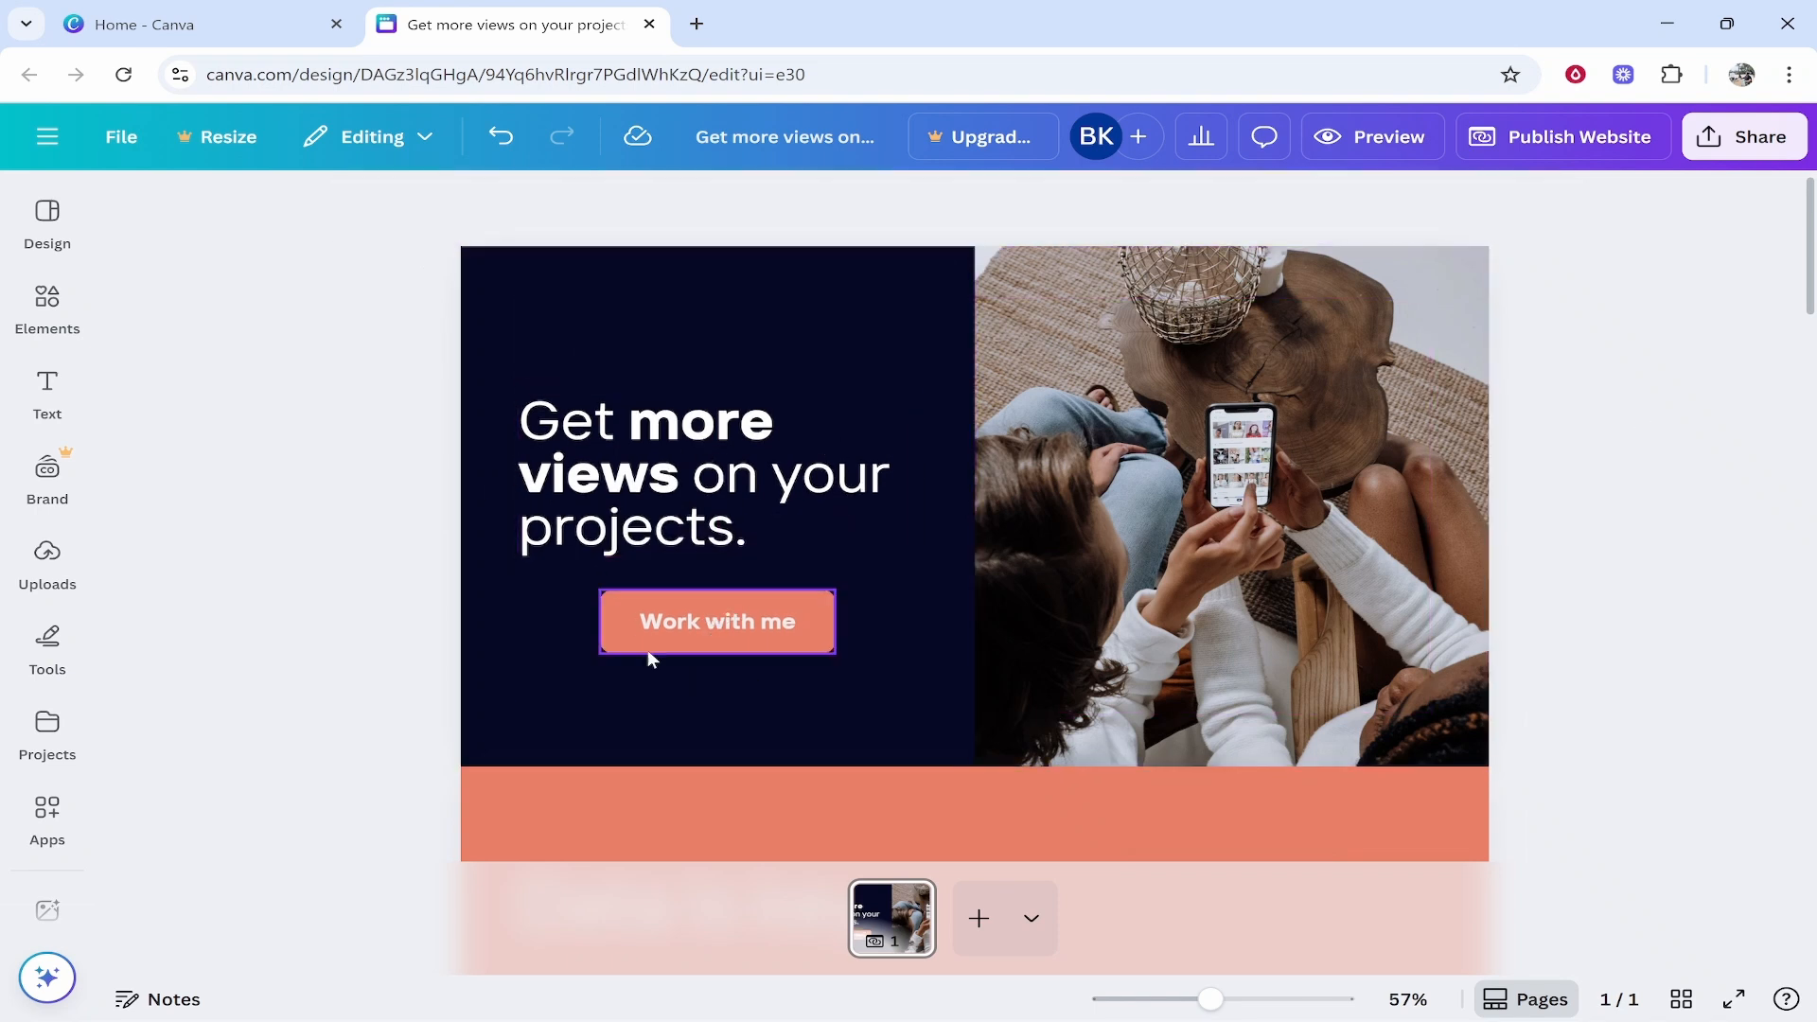
scroll(628, 653, down, 3)
scroll(628, 653, up, 3)
scroll(586, 530, down, 3)
scroll(561, 462, down, 6)
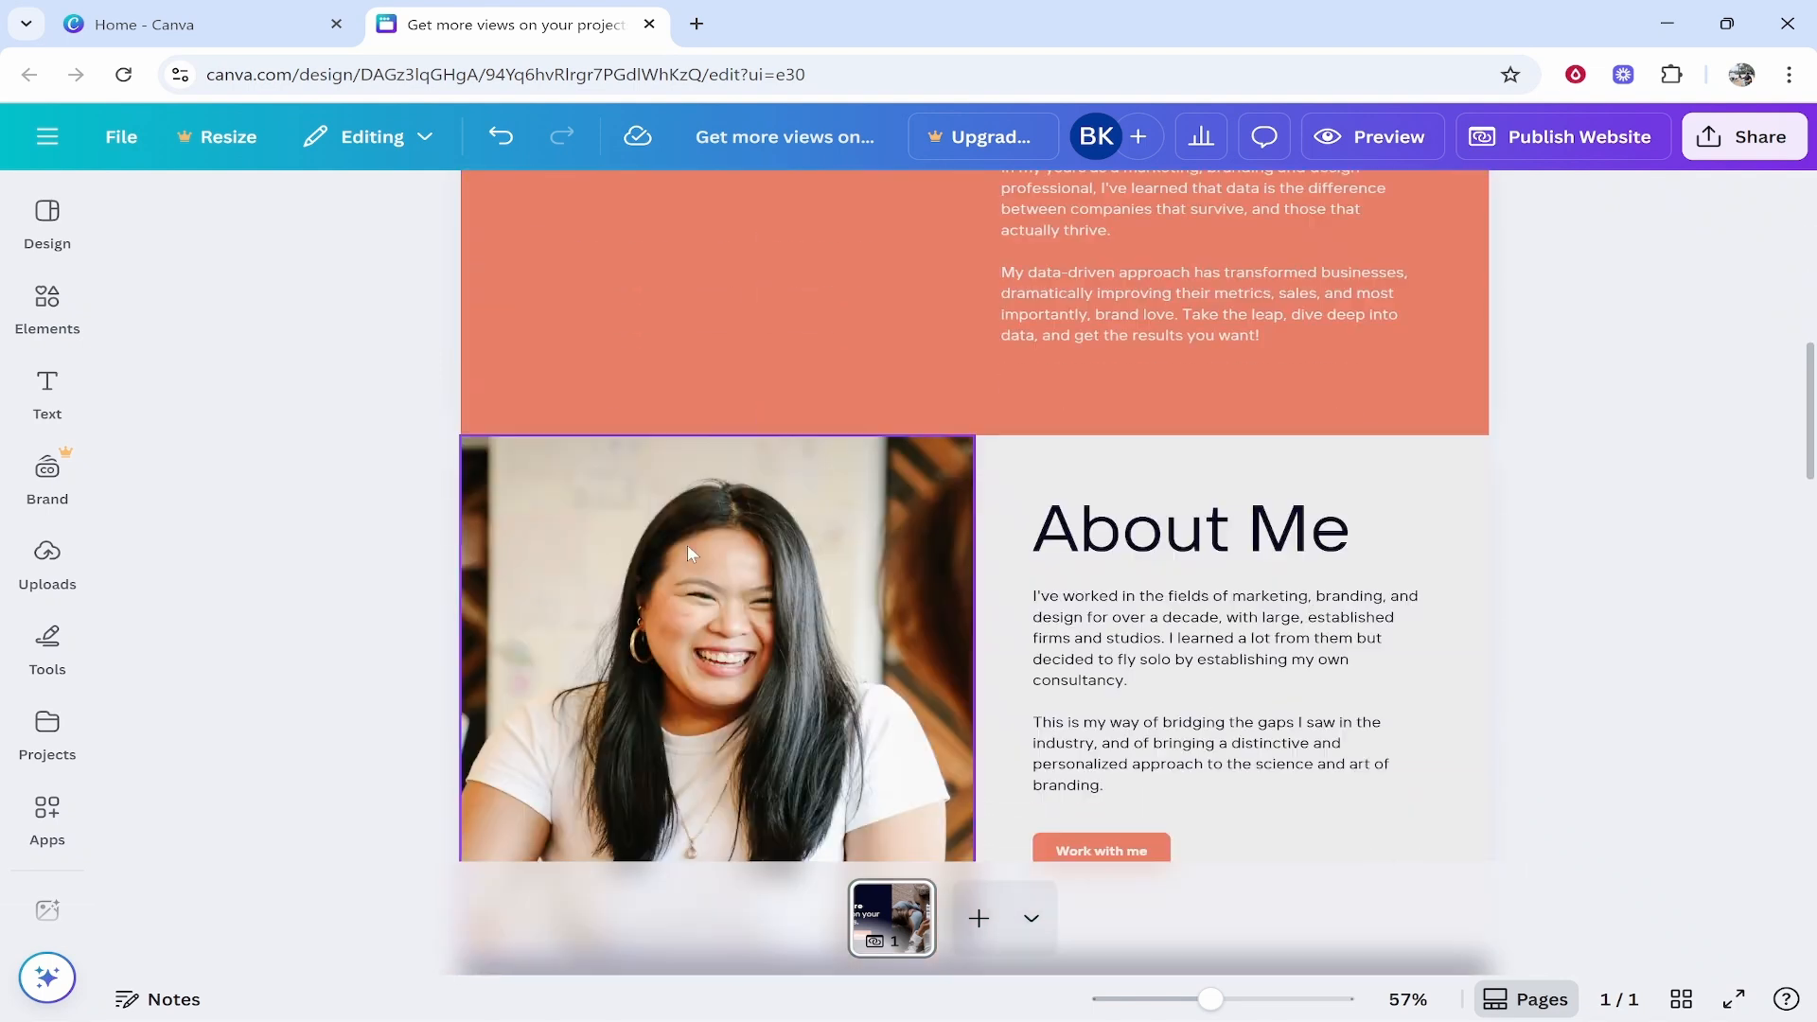
scroll(1584, 502, up, 10)
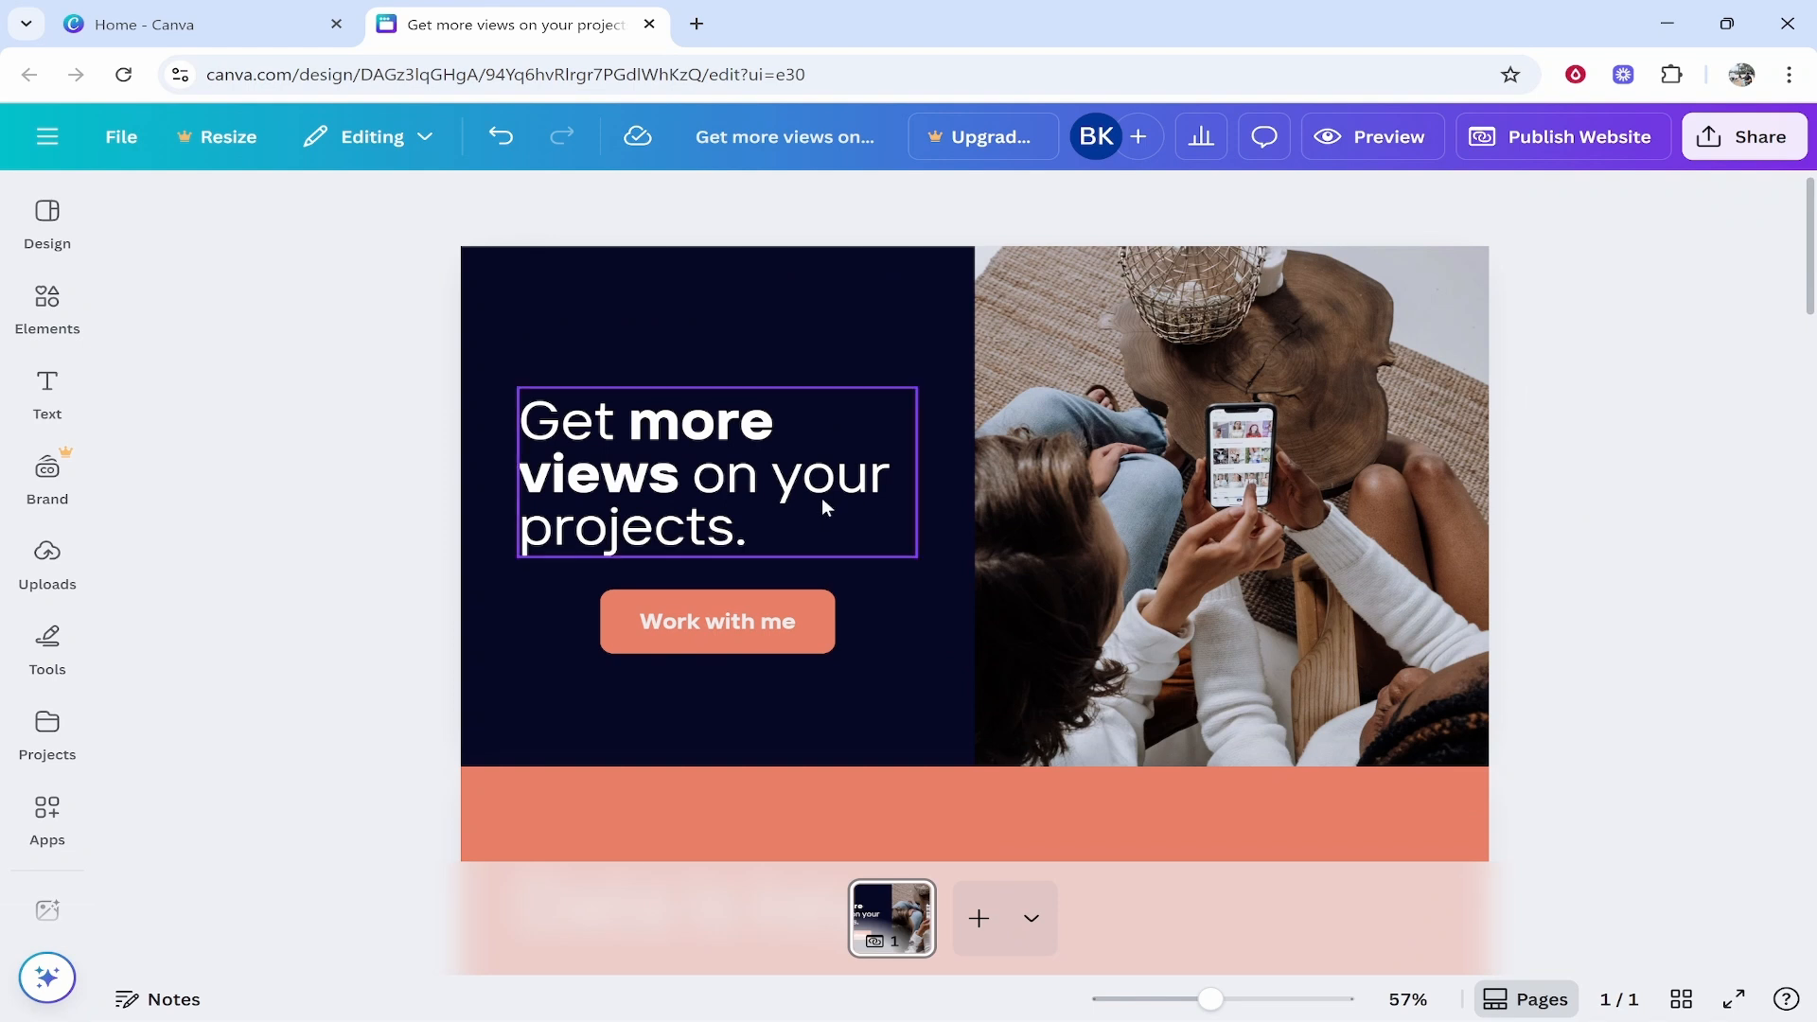
Step: Ungroup the first section's button and replace its label with "Contact Us"
click(721, 610)
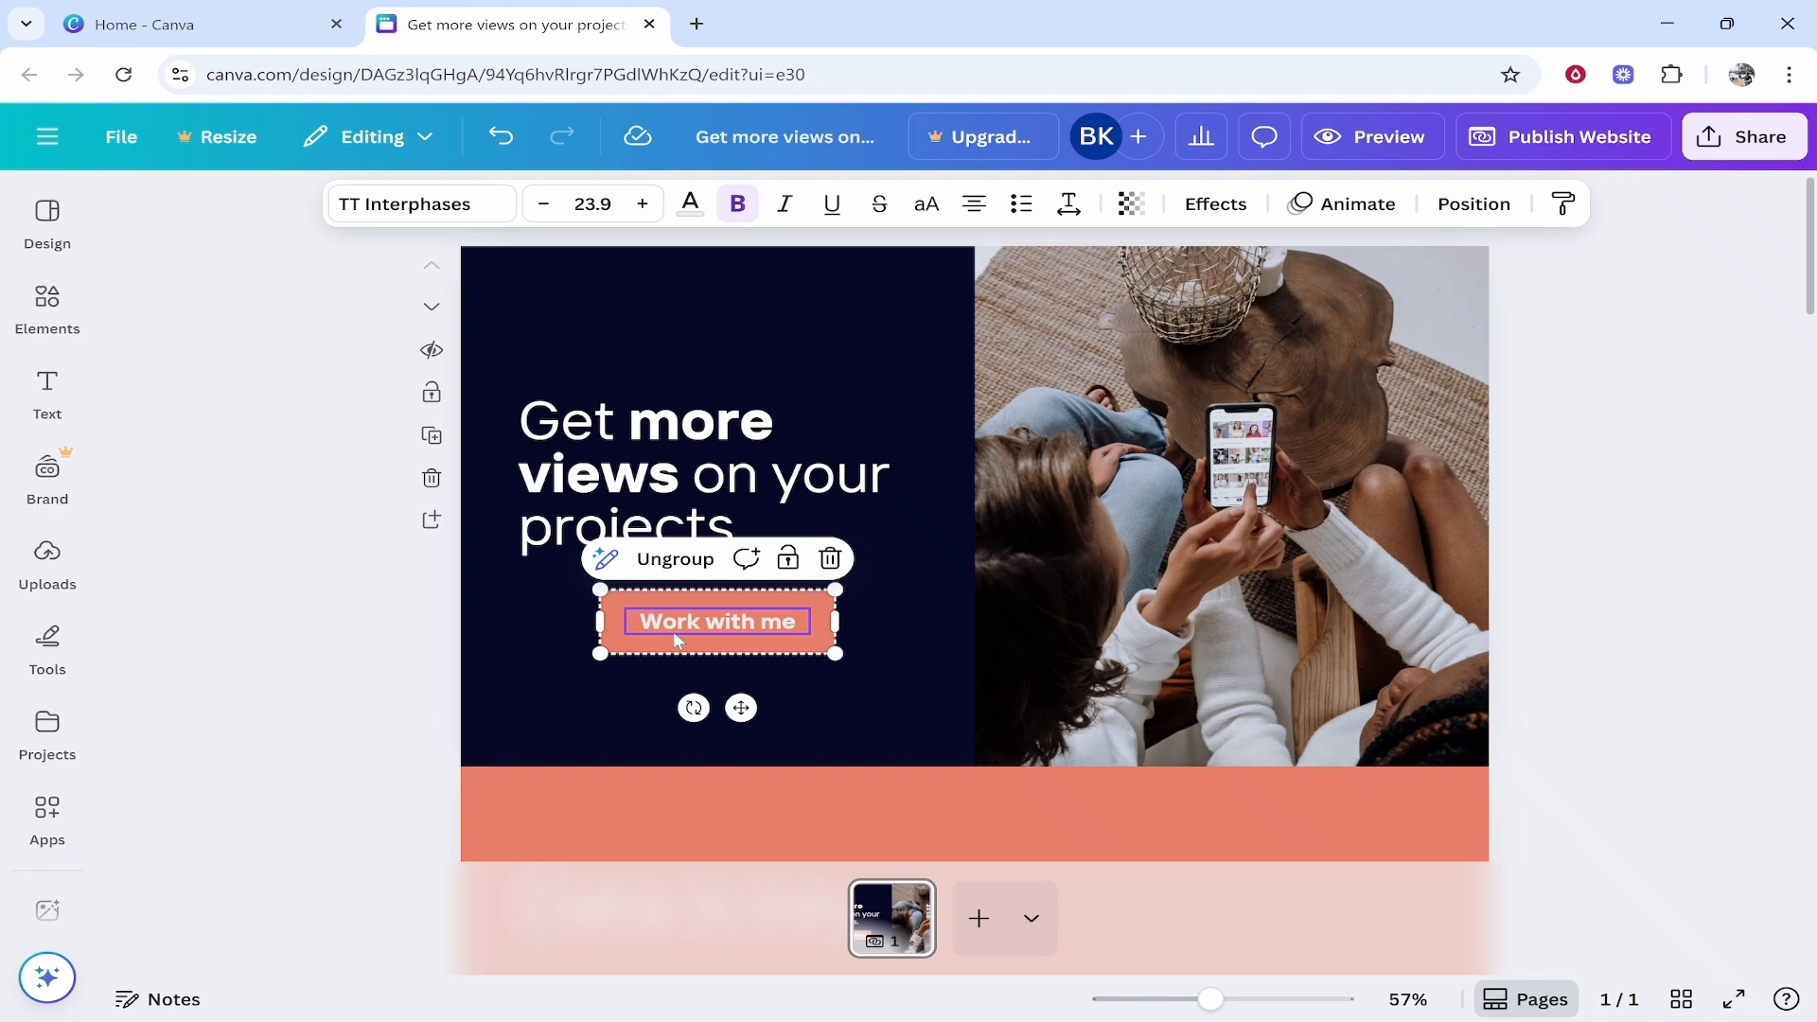
click(675, 558)
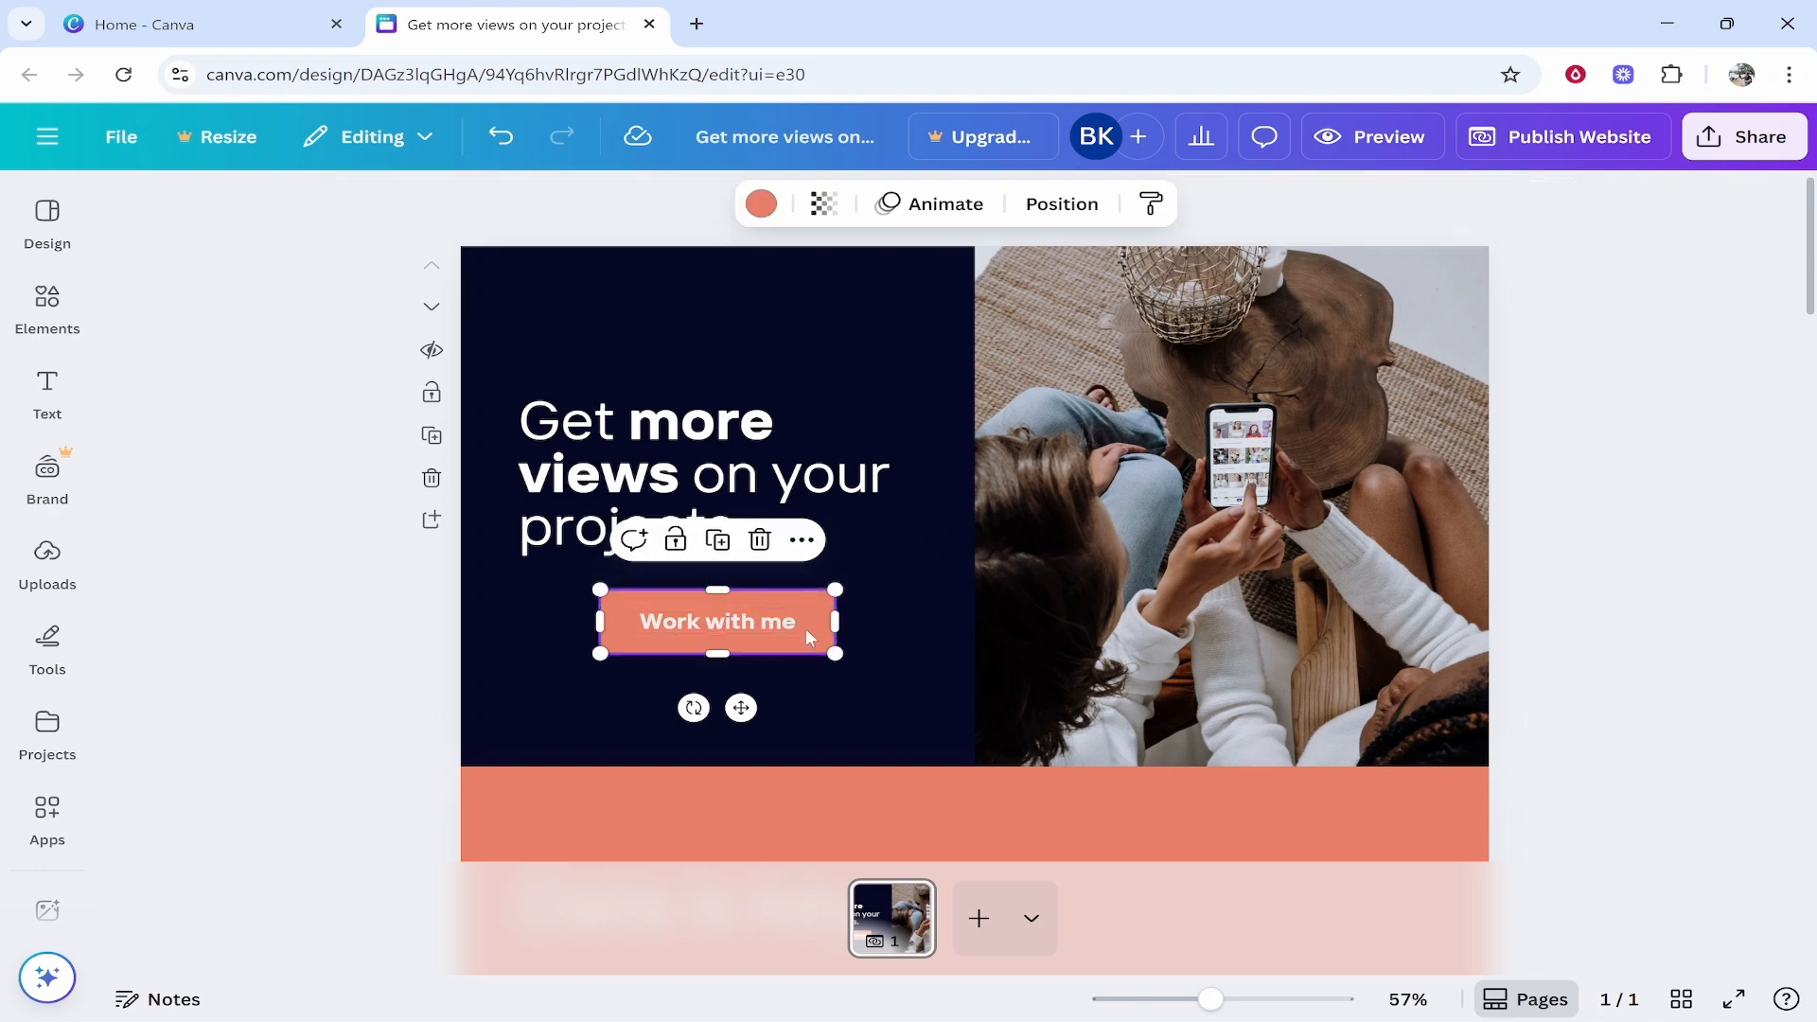
double_click(765, 625)
text(C)
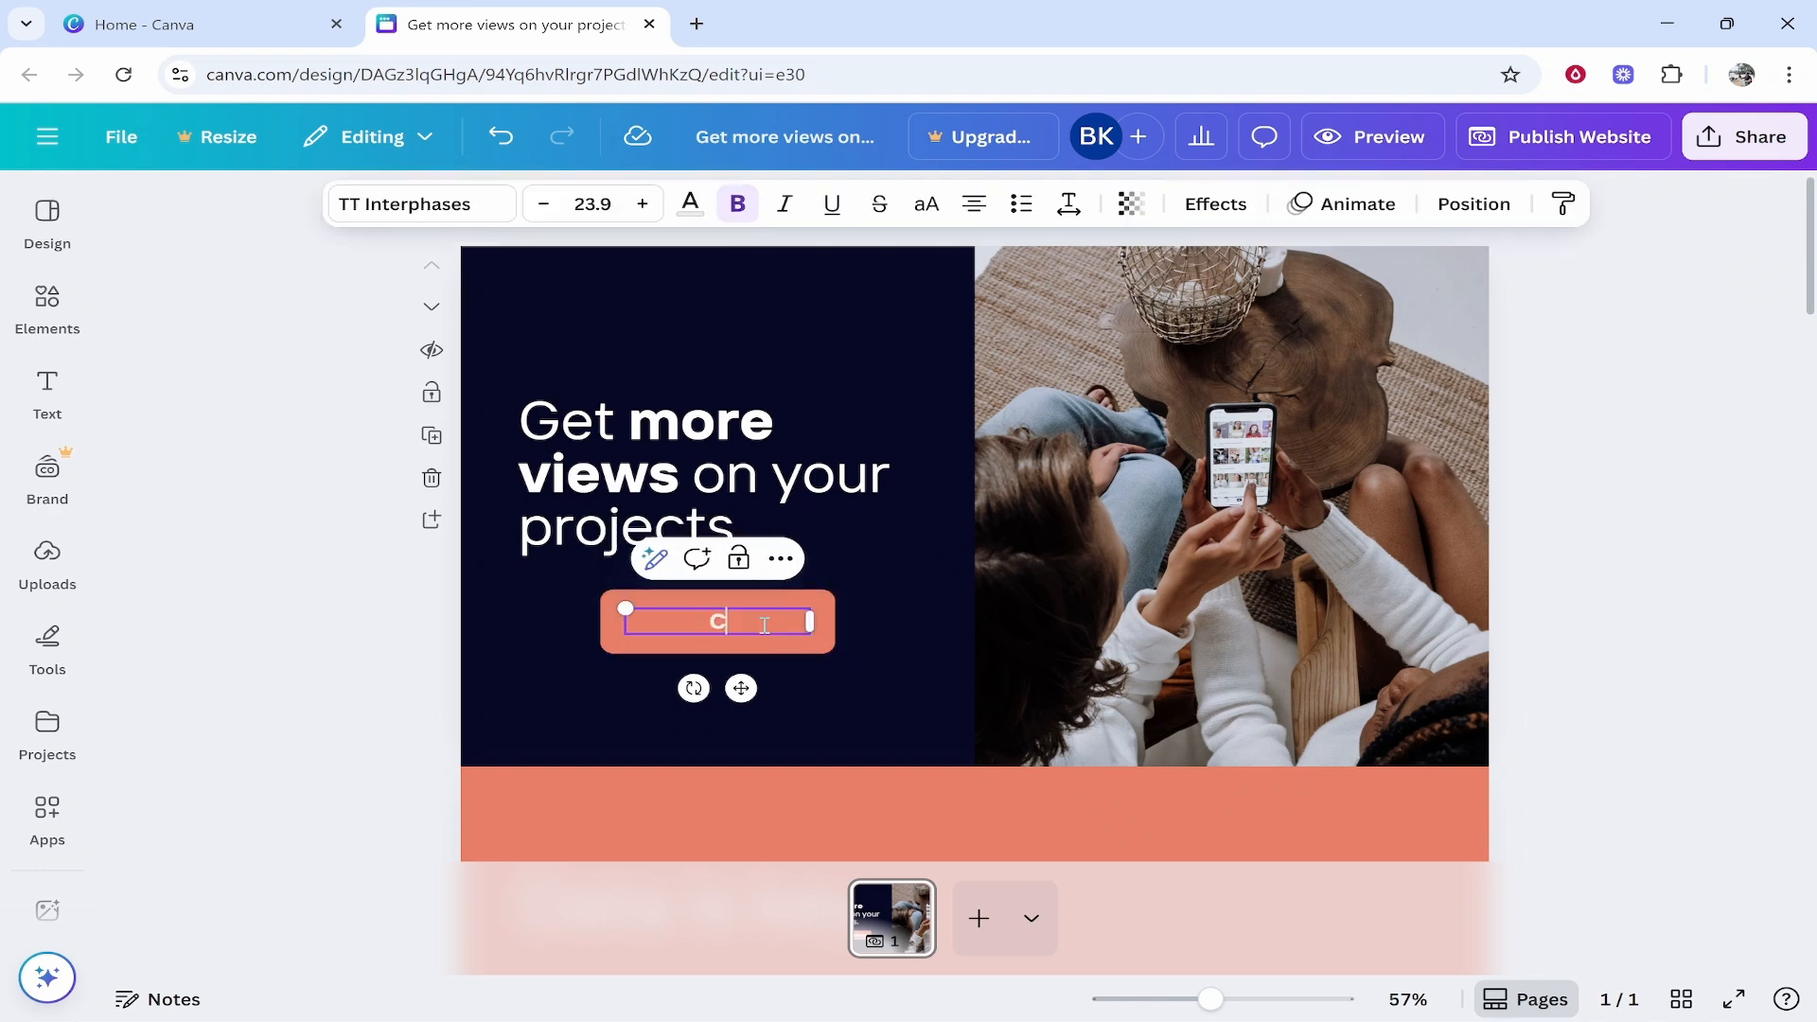
text(ontact Us)
click(969, 616)
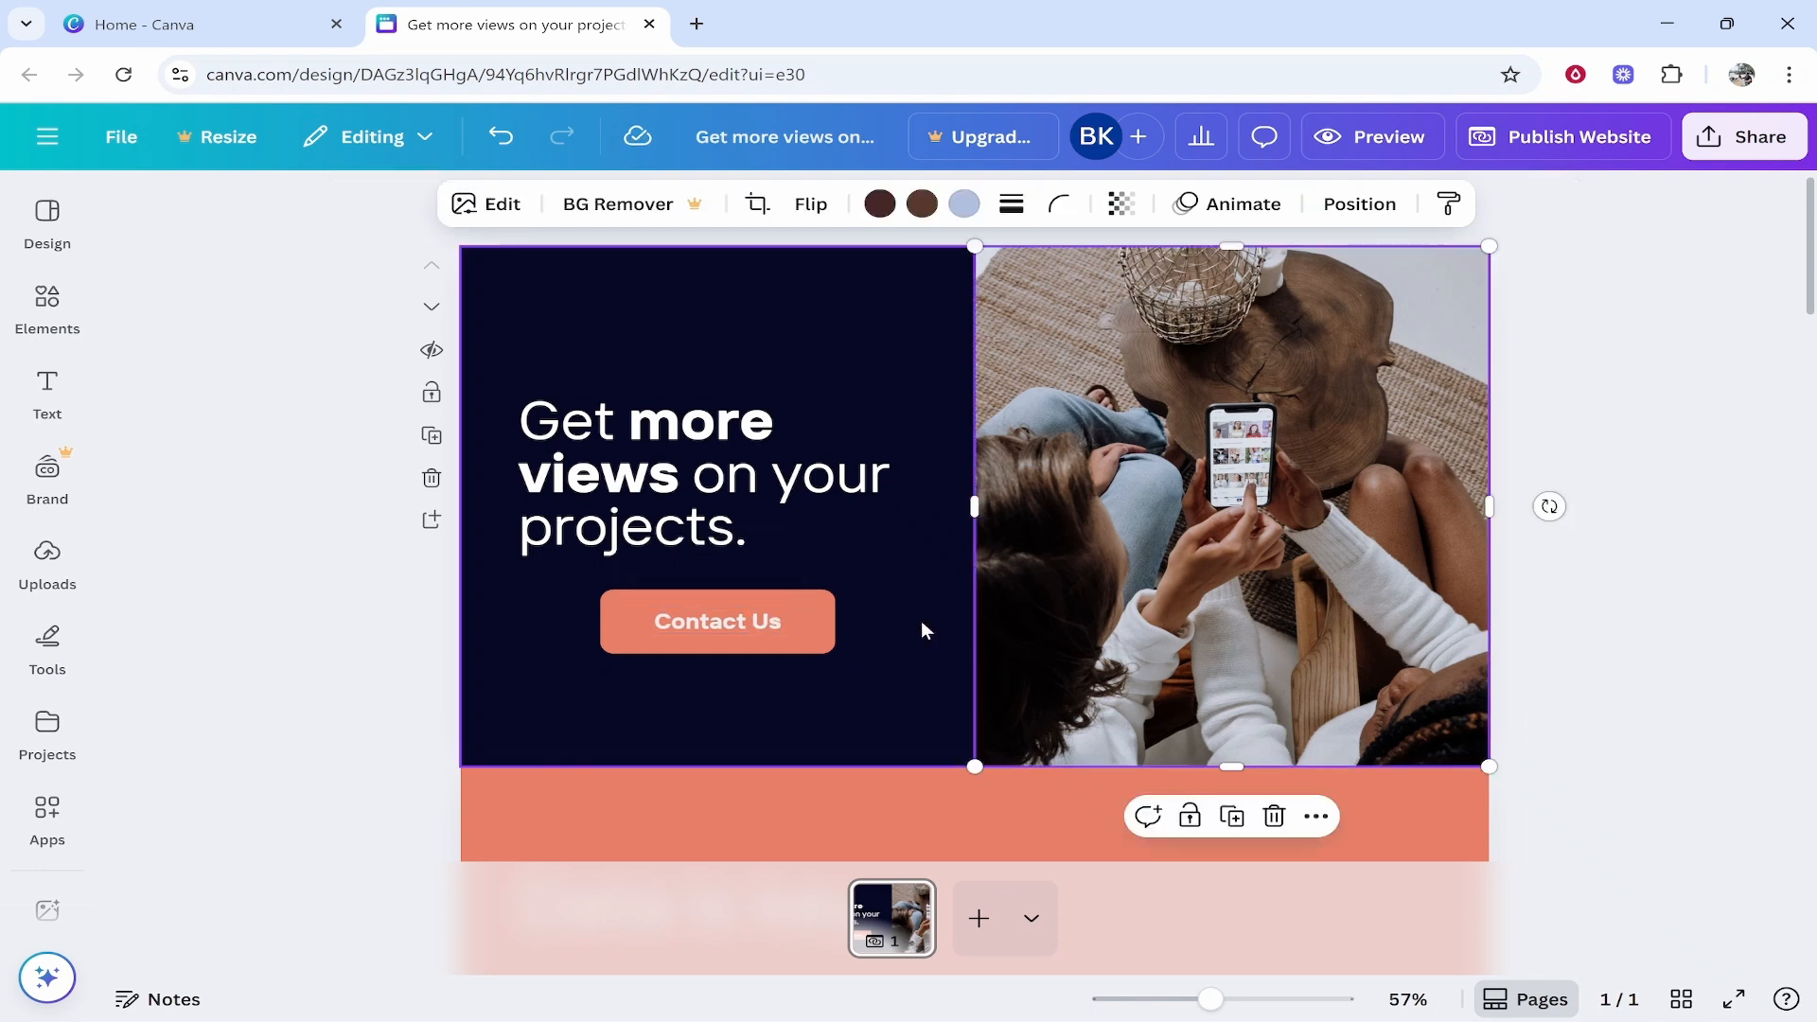
Step: Group the "Contact Us" label with its orange button shape
click(771, 624)
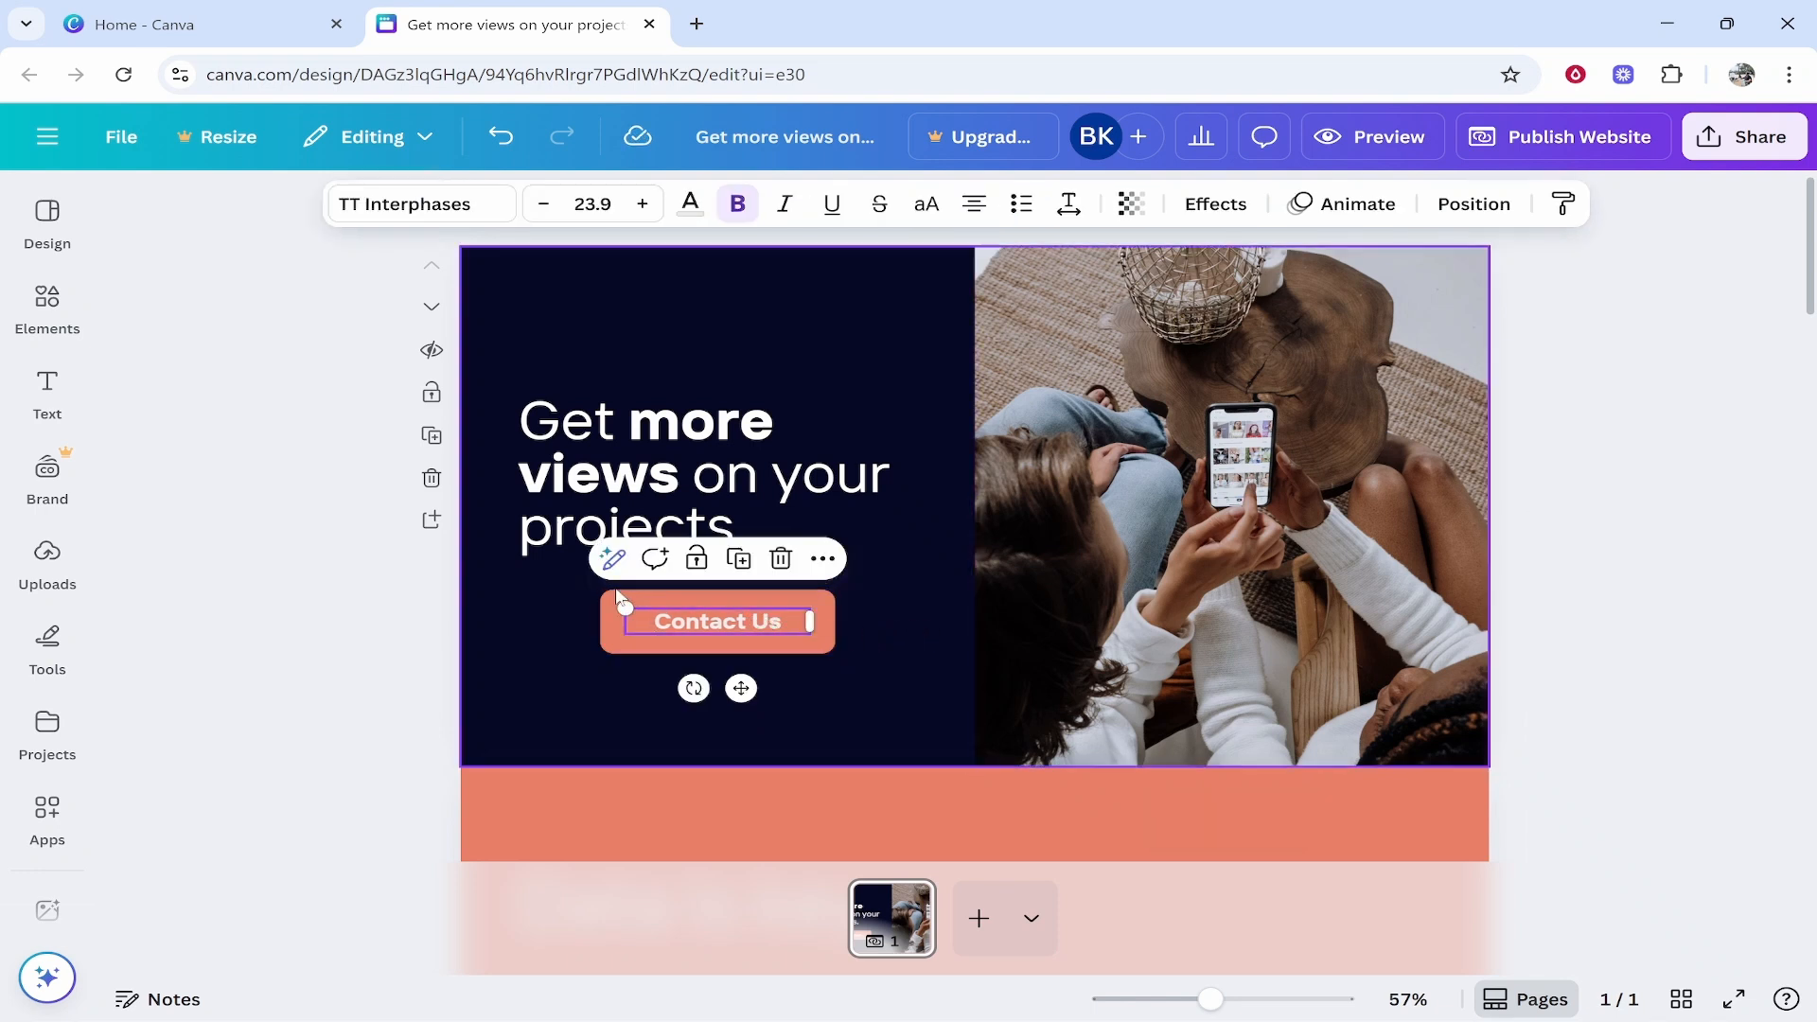
drag(547, 570, 828, 680)
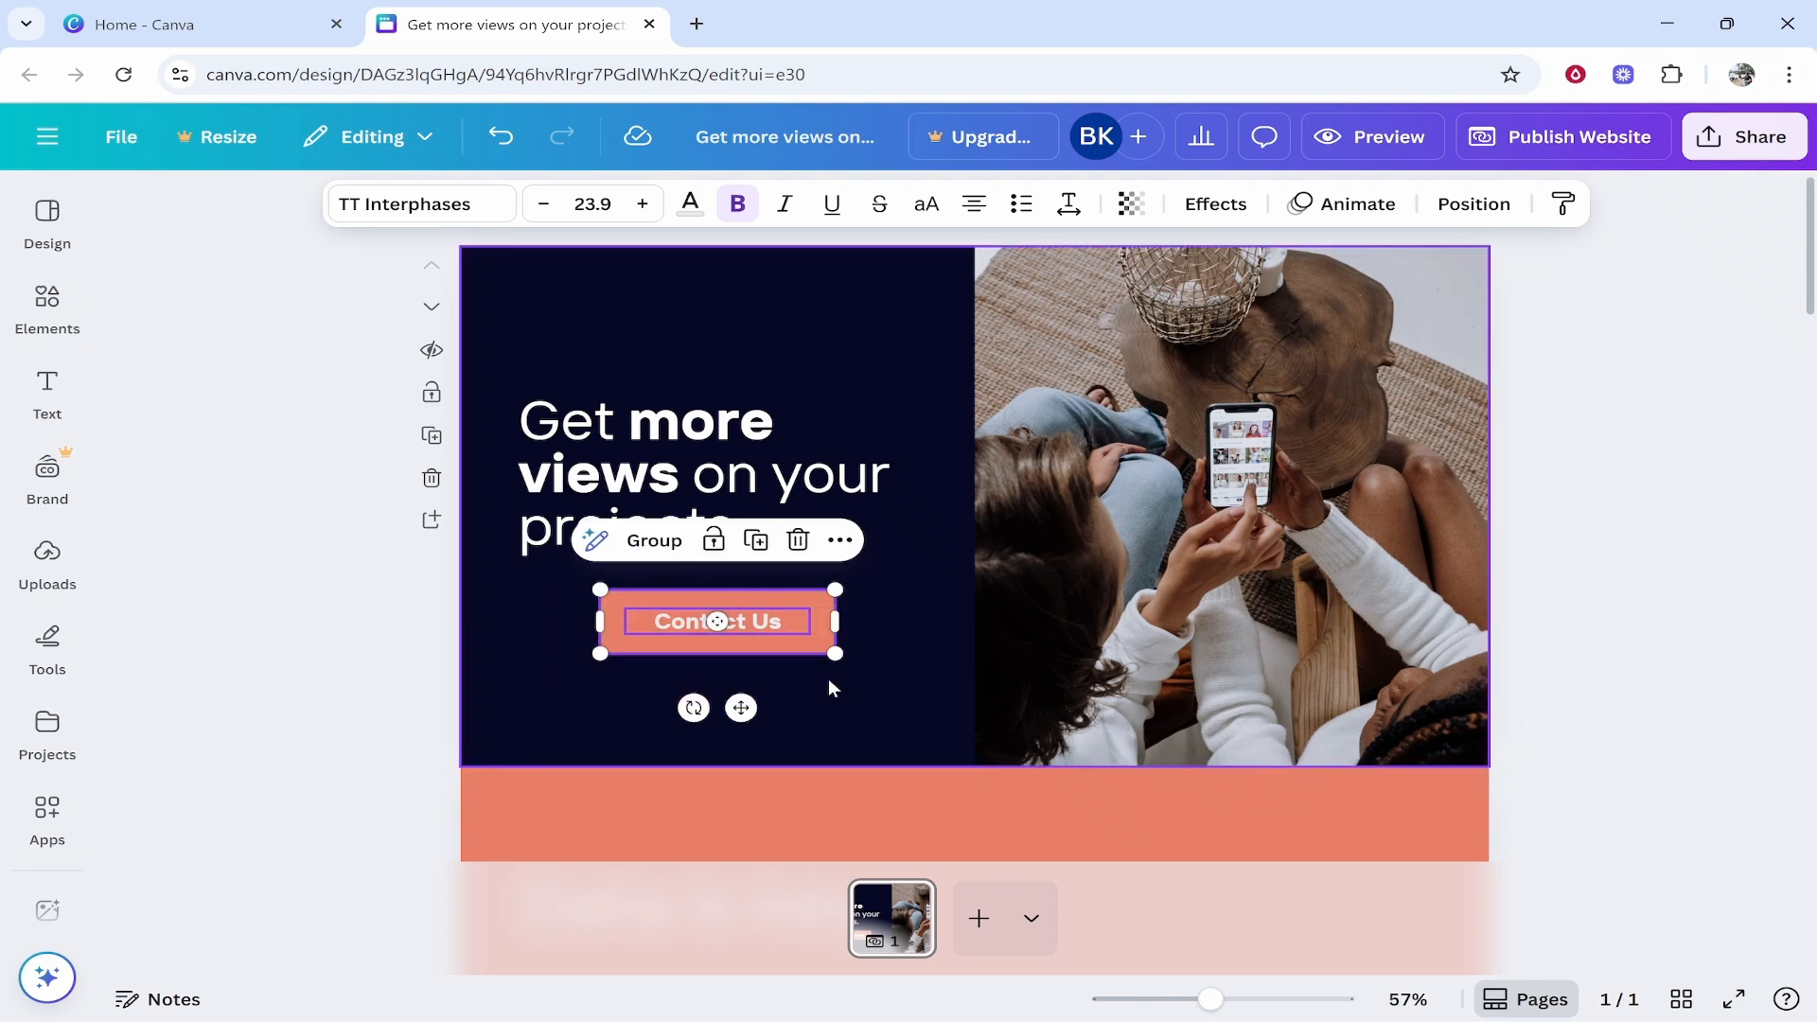
click(676, 557)
click(871, 543)
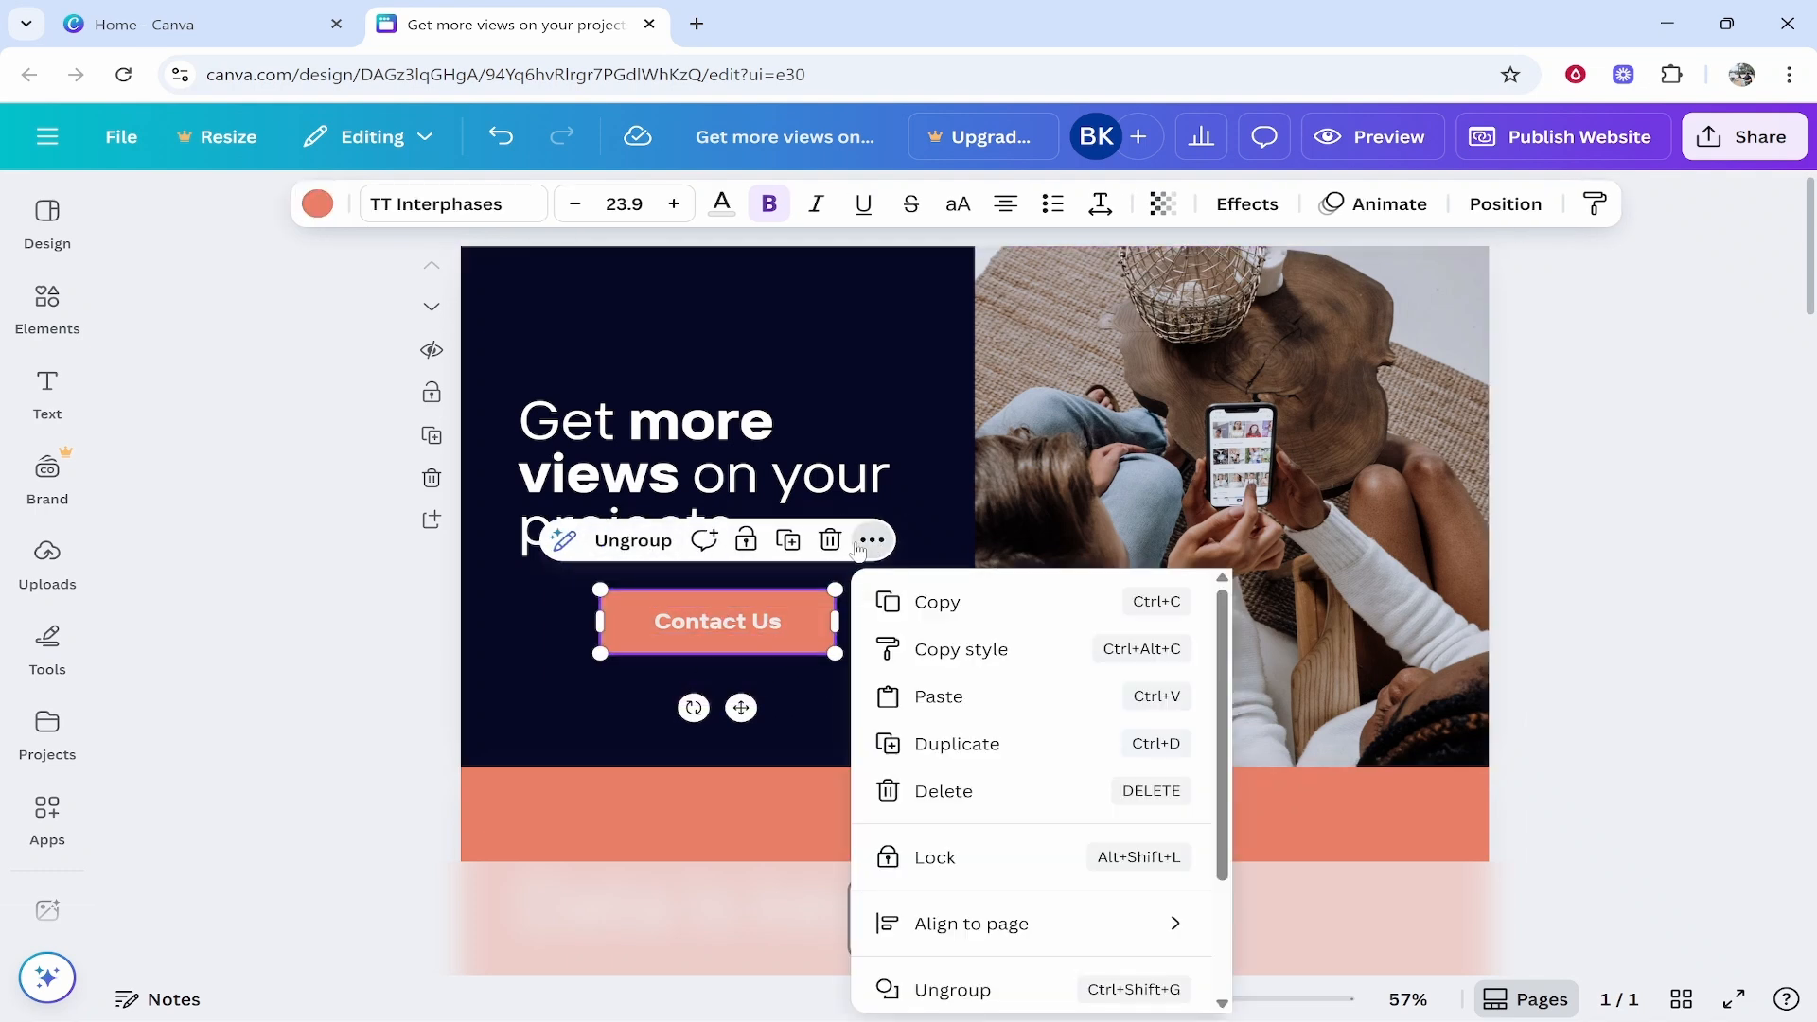
scroll(946, 757, down, 2)
scroll(914, 672, up, 2)
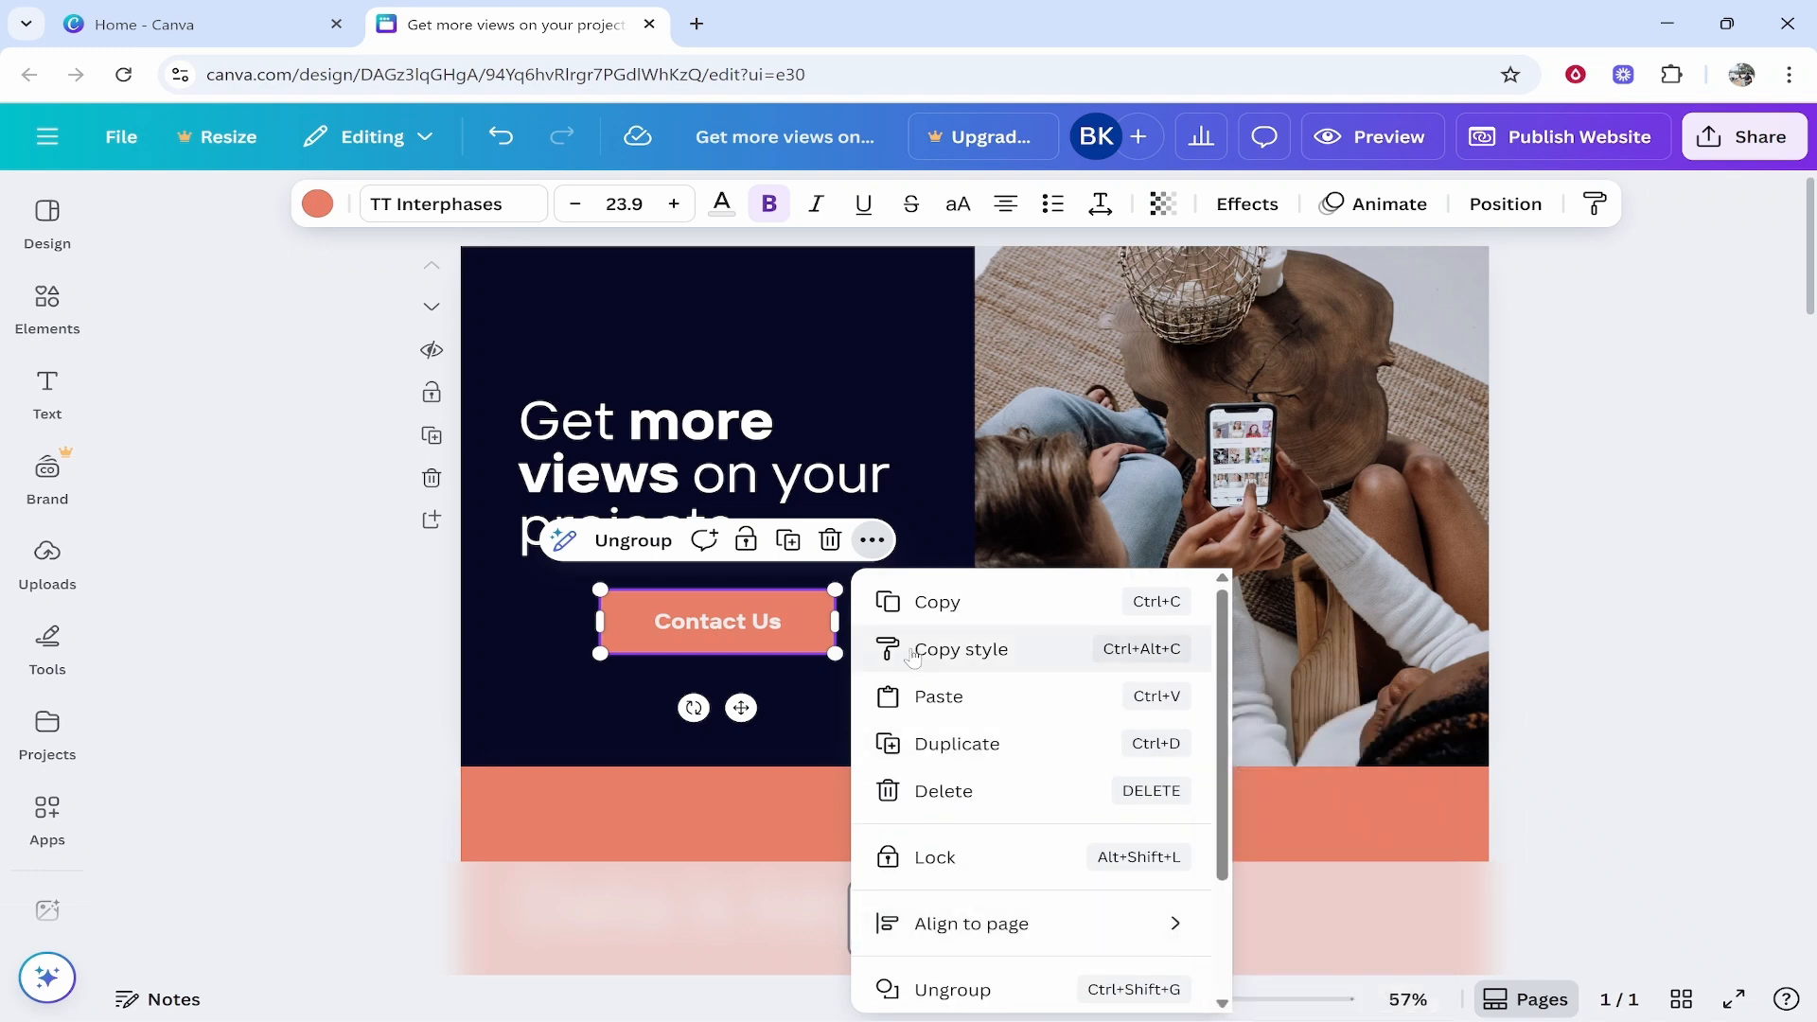
click(747, 645)
right_click(800, 632)
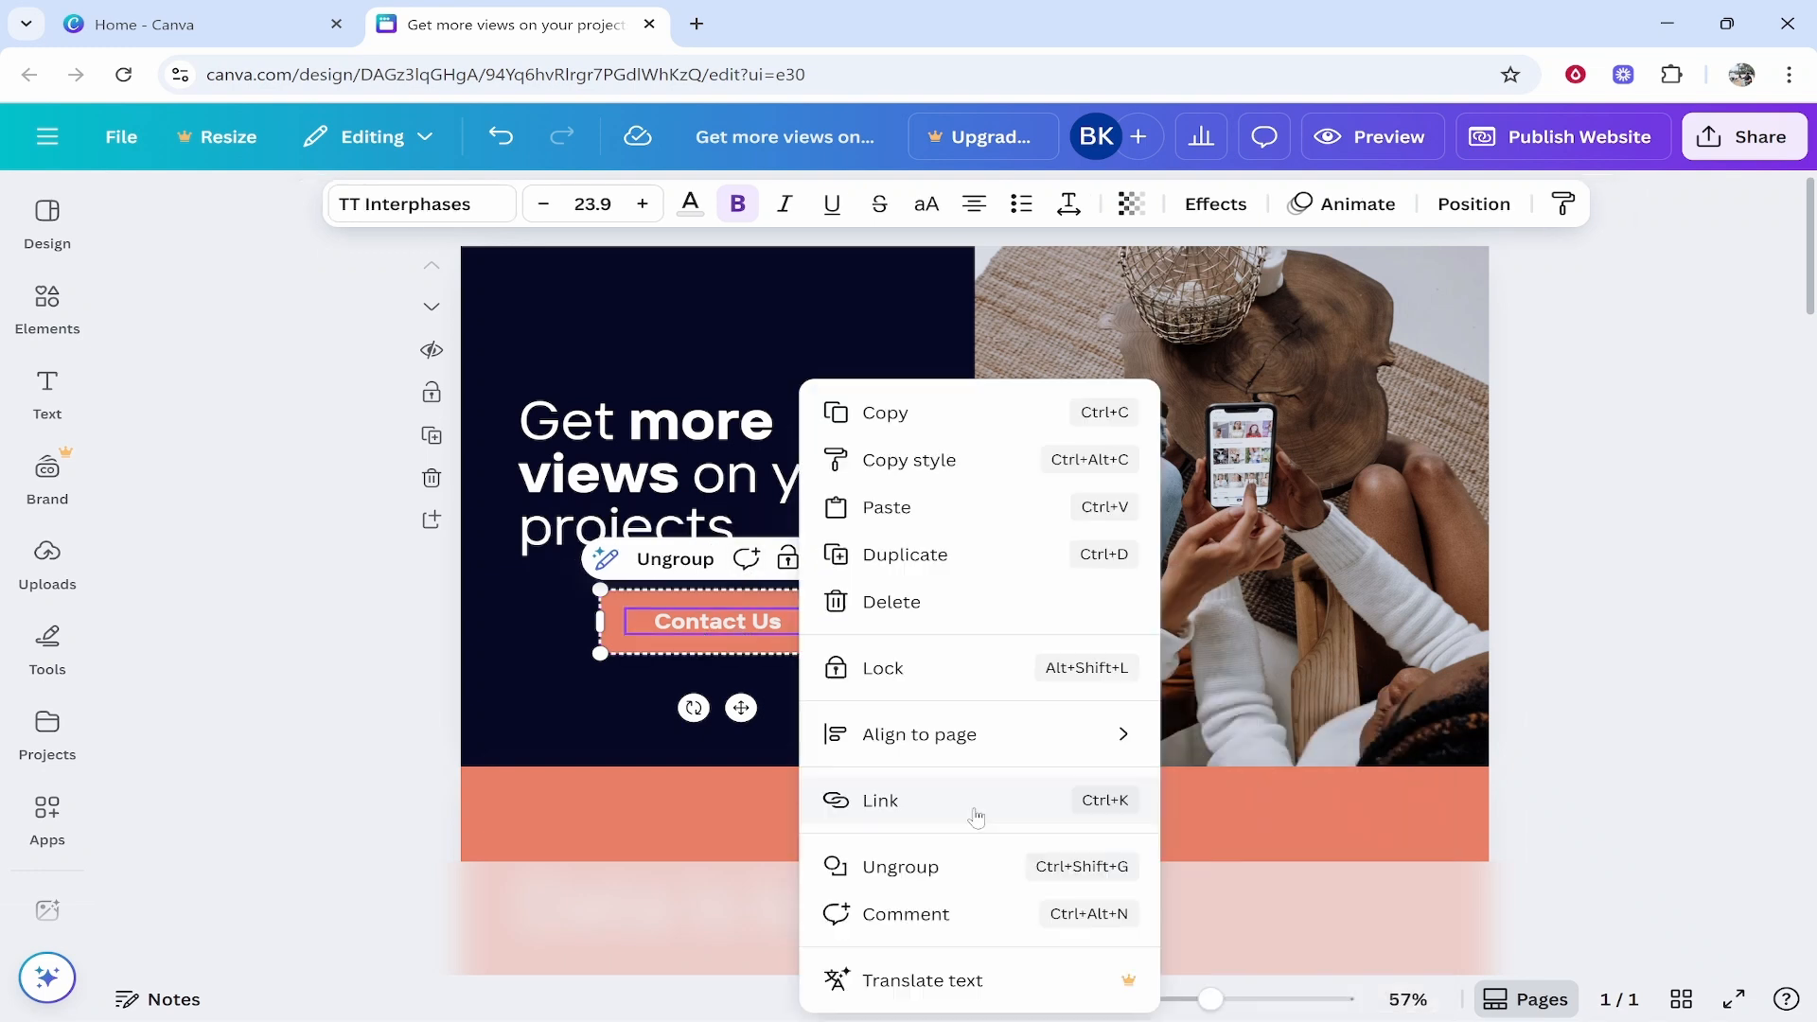
click(871, 804)
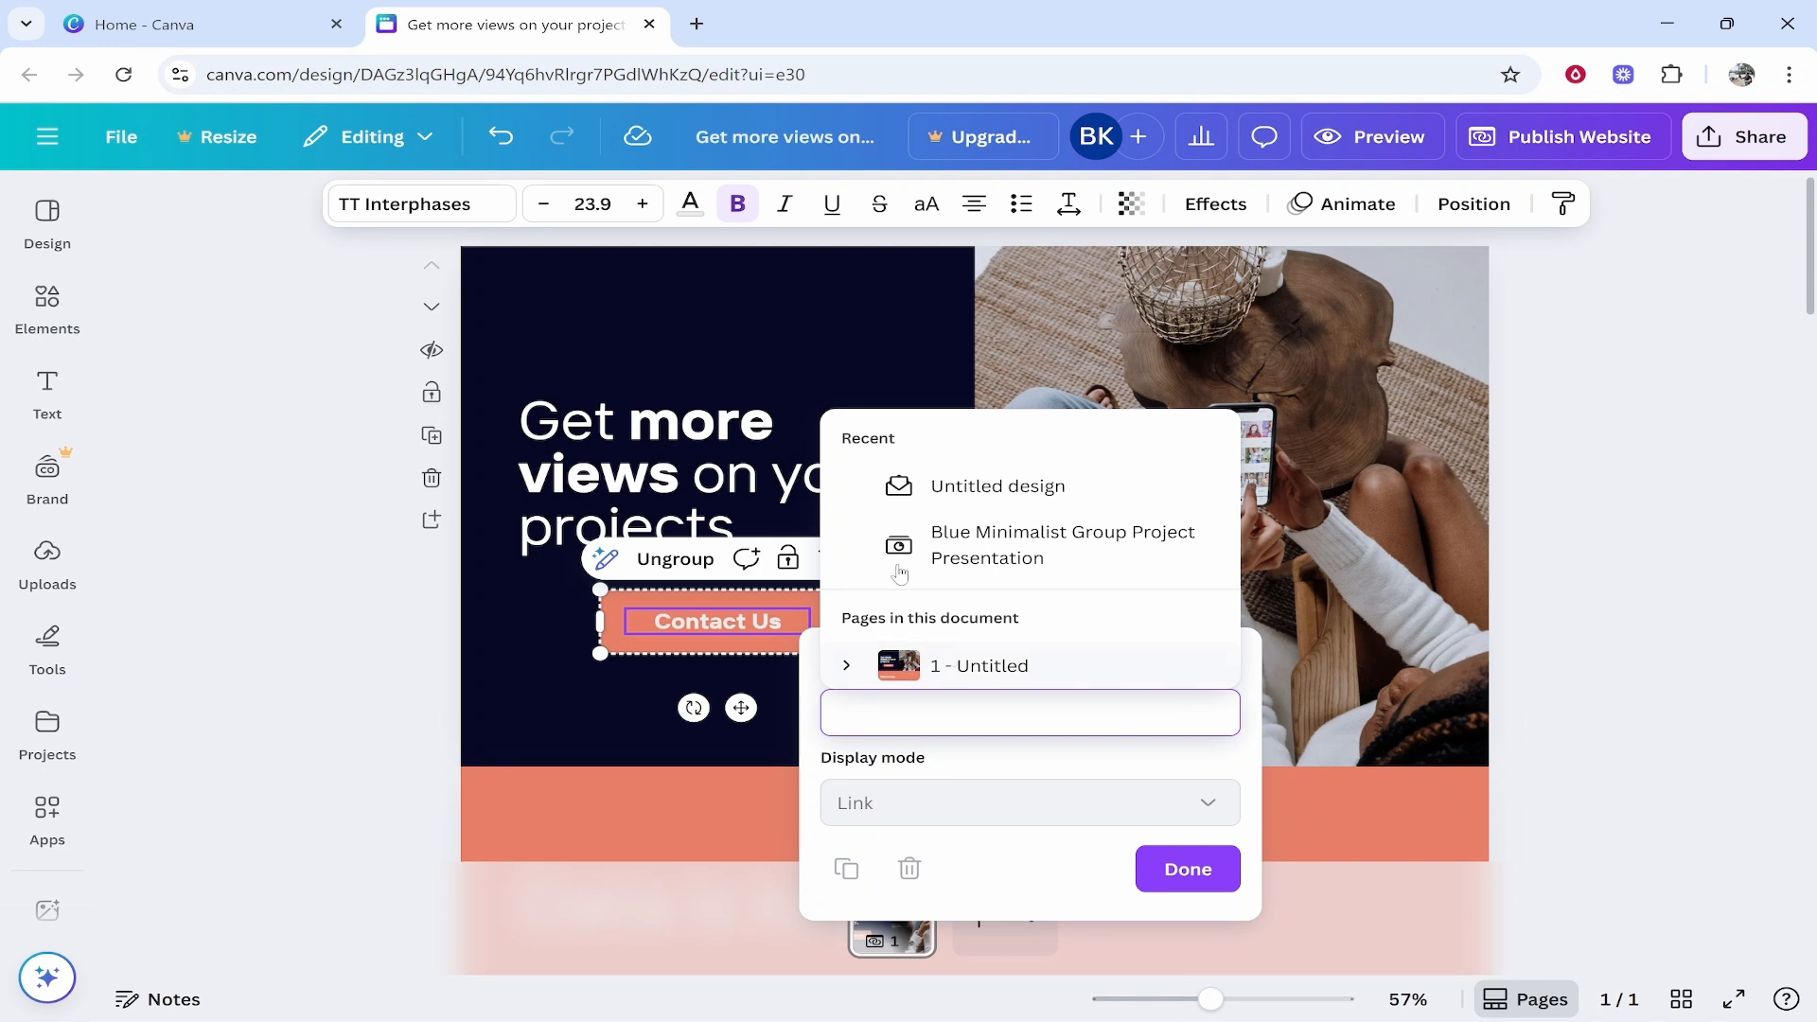
key(Escape)
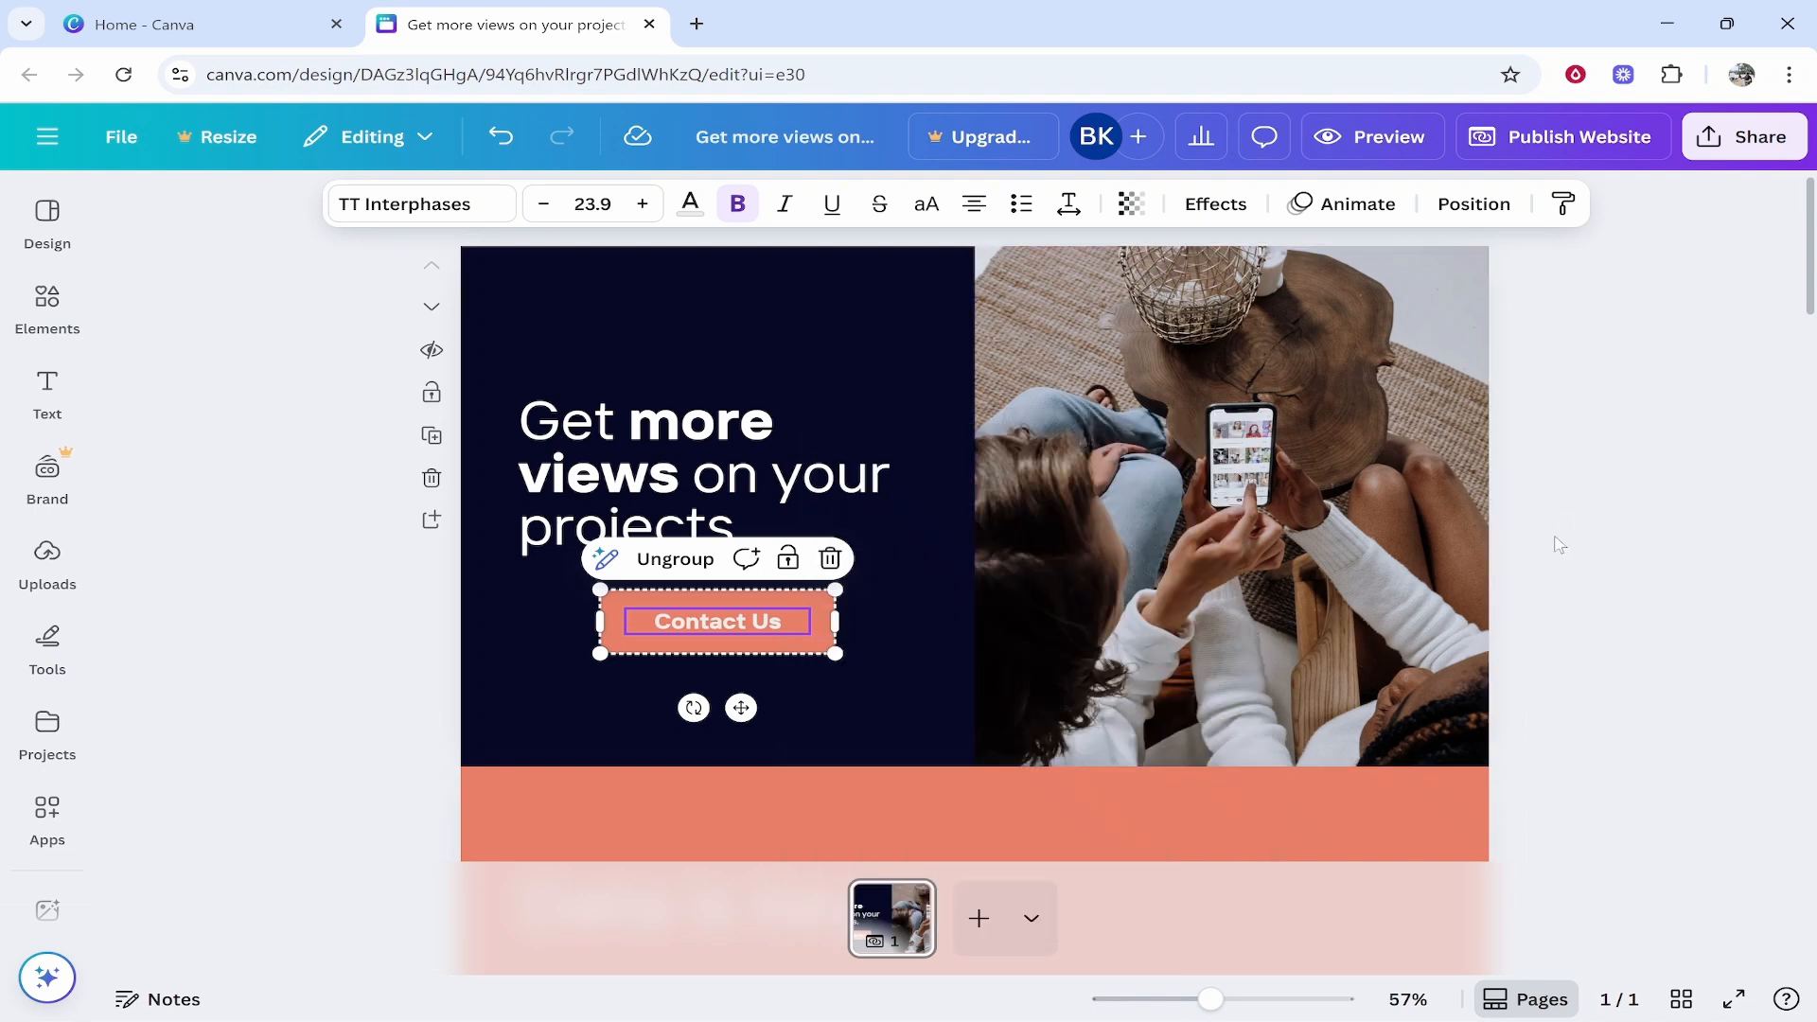
click(1675, 528)
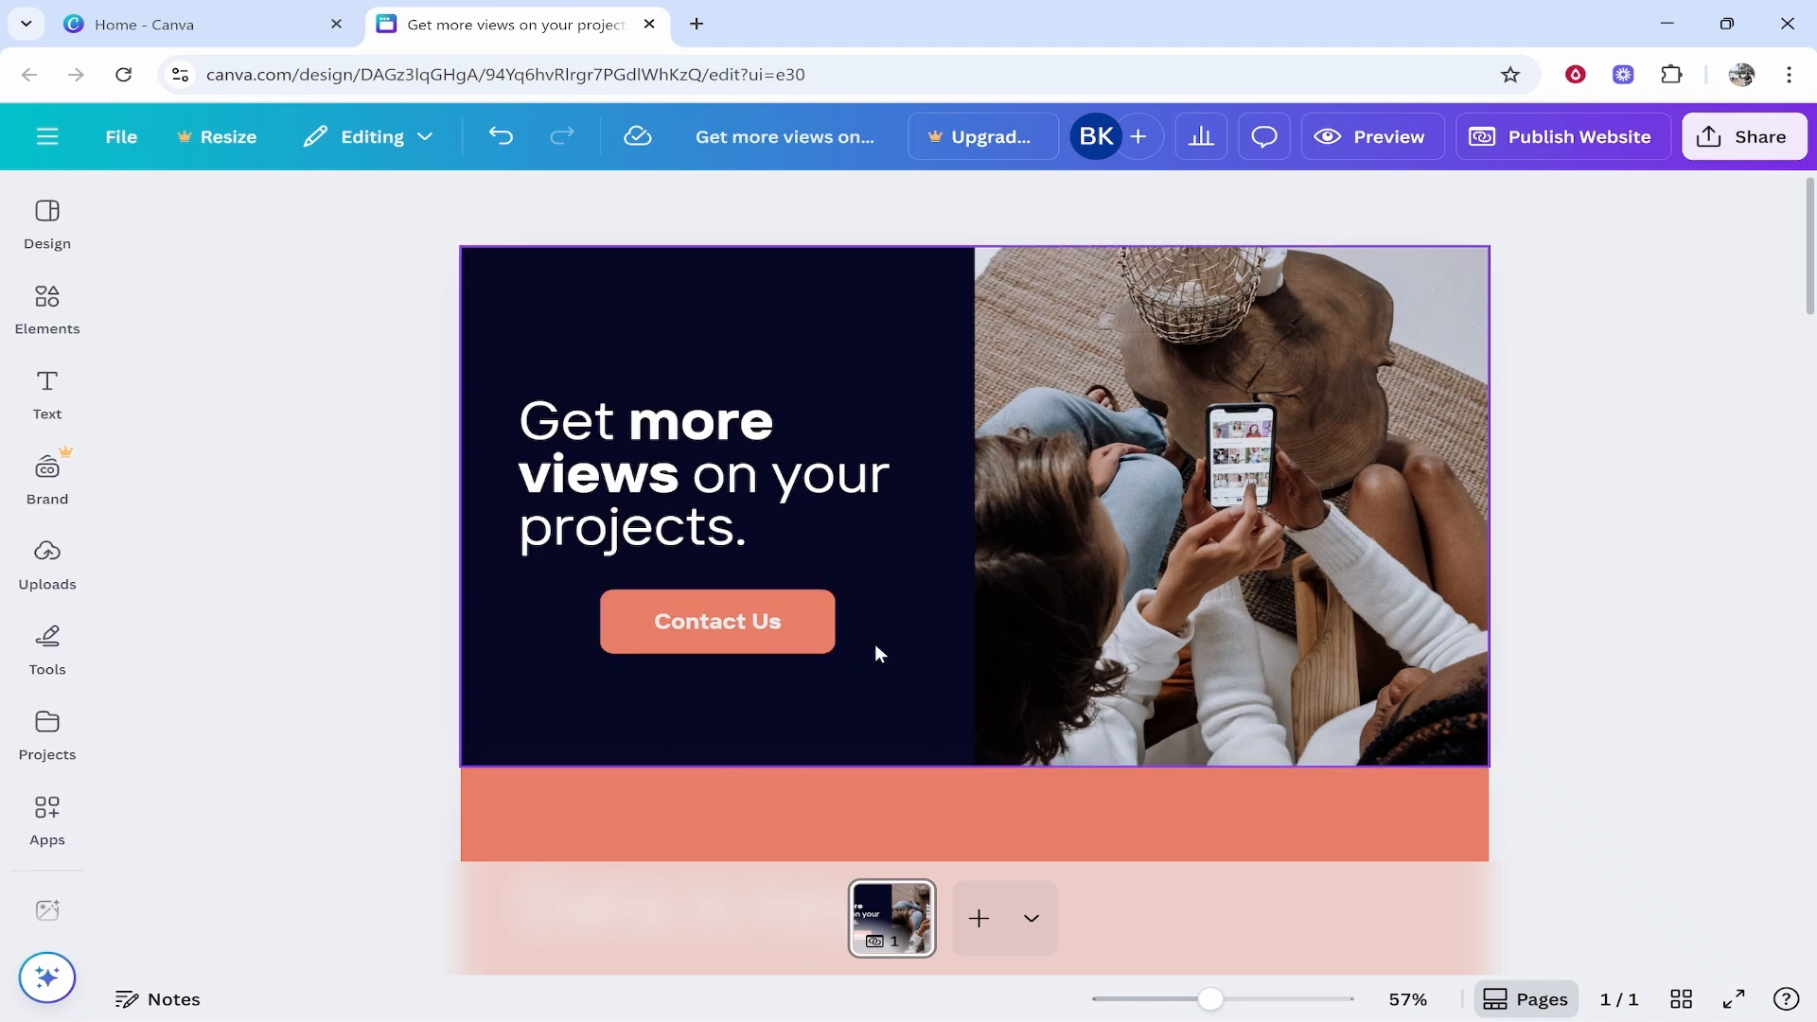
Step: Link the "Contact Us" button to Section 6 of this page, the "Let's collaborate." contact section
scroll(874, 653, down, 15)
scroll(684, 559, up, 15)
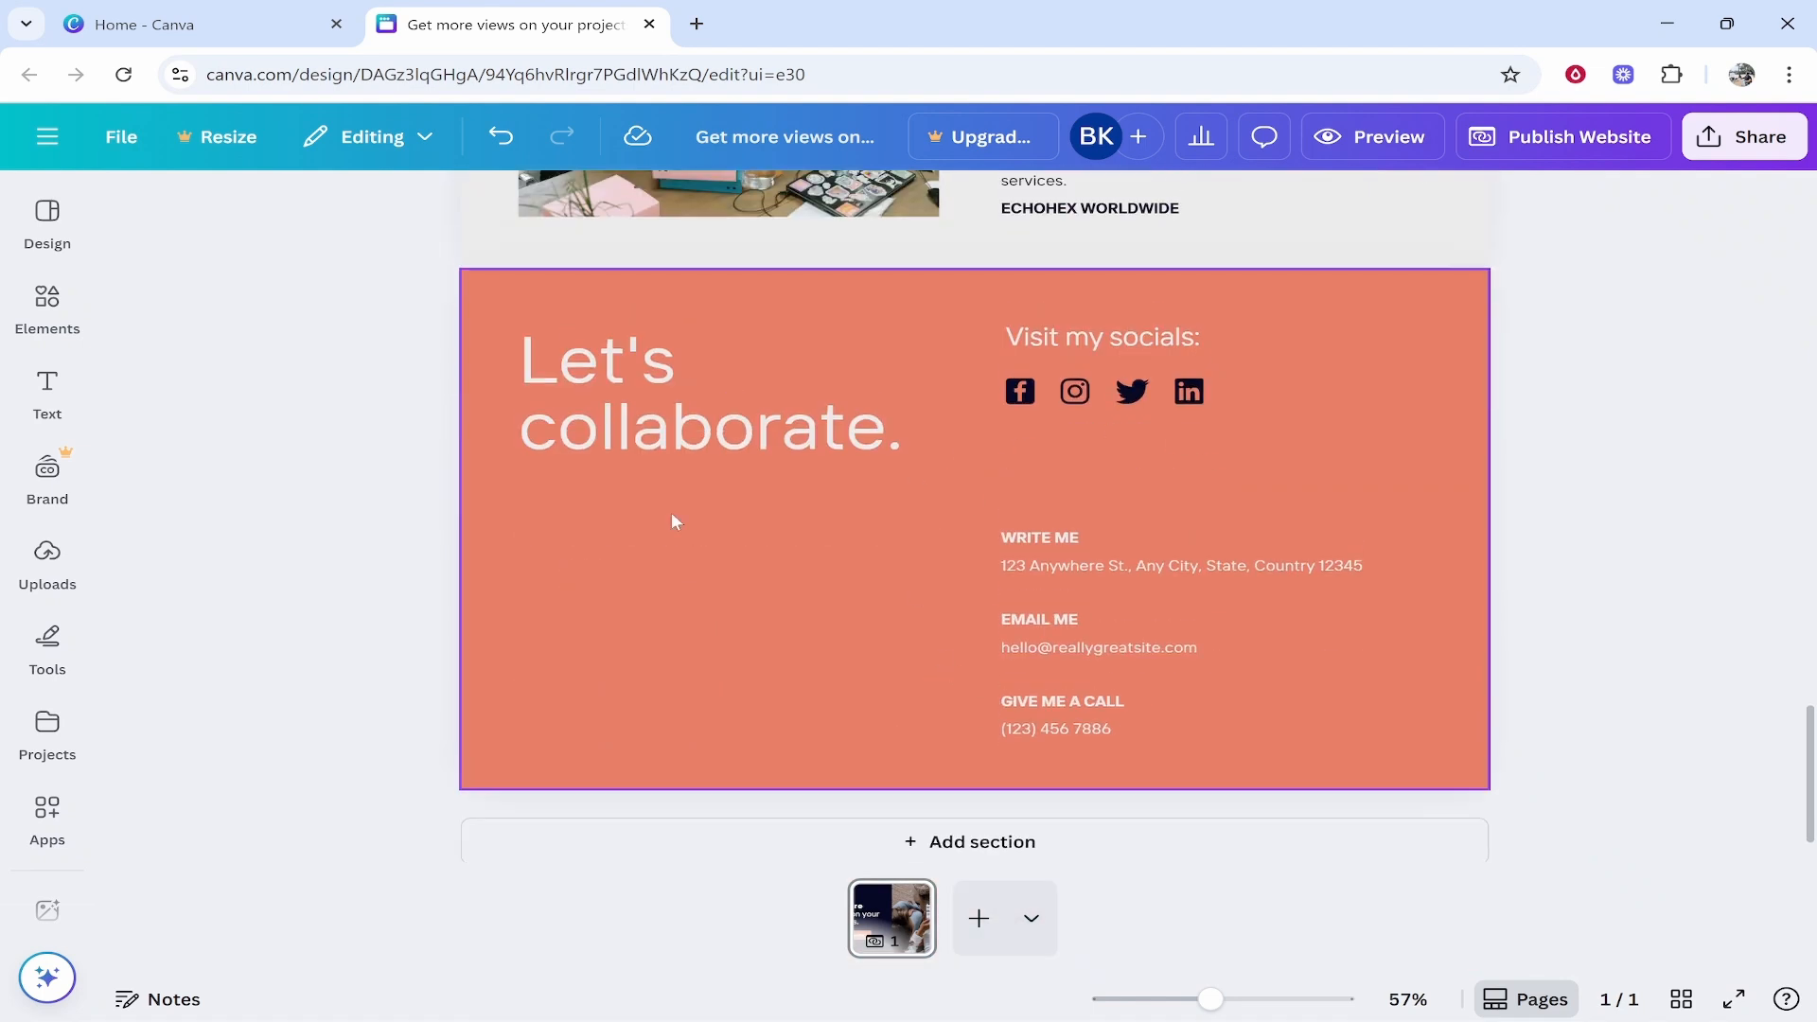
click(792, 624)
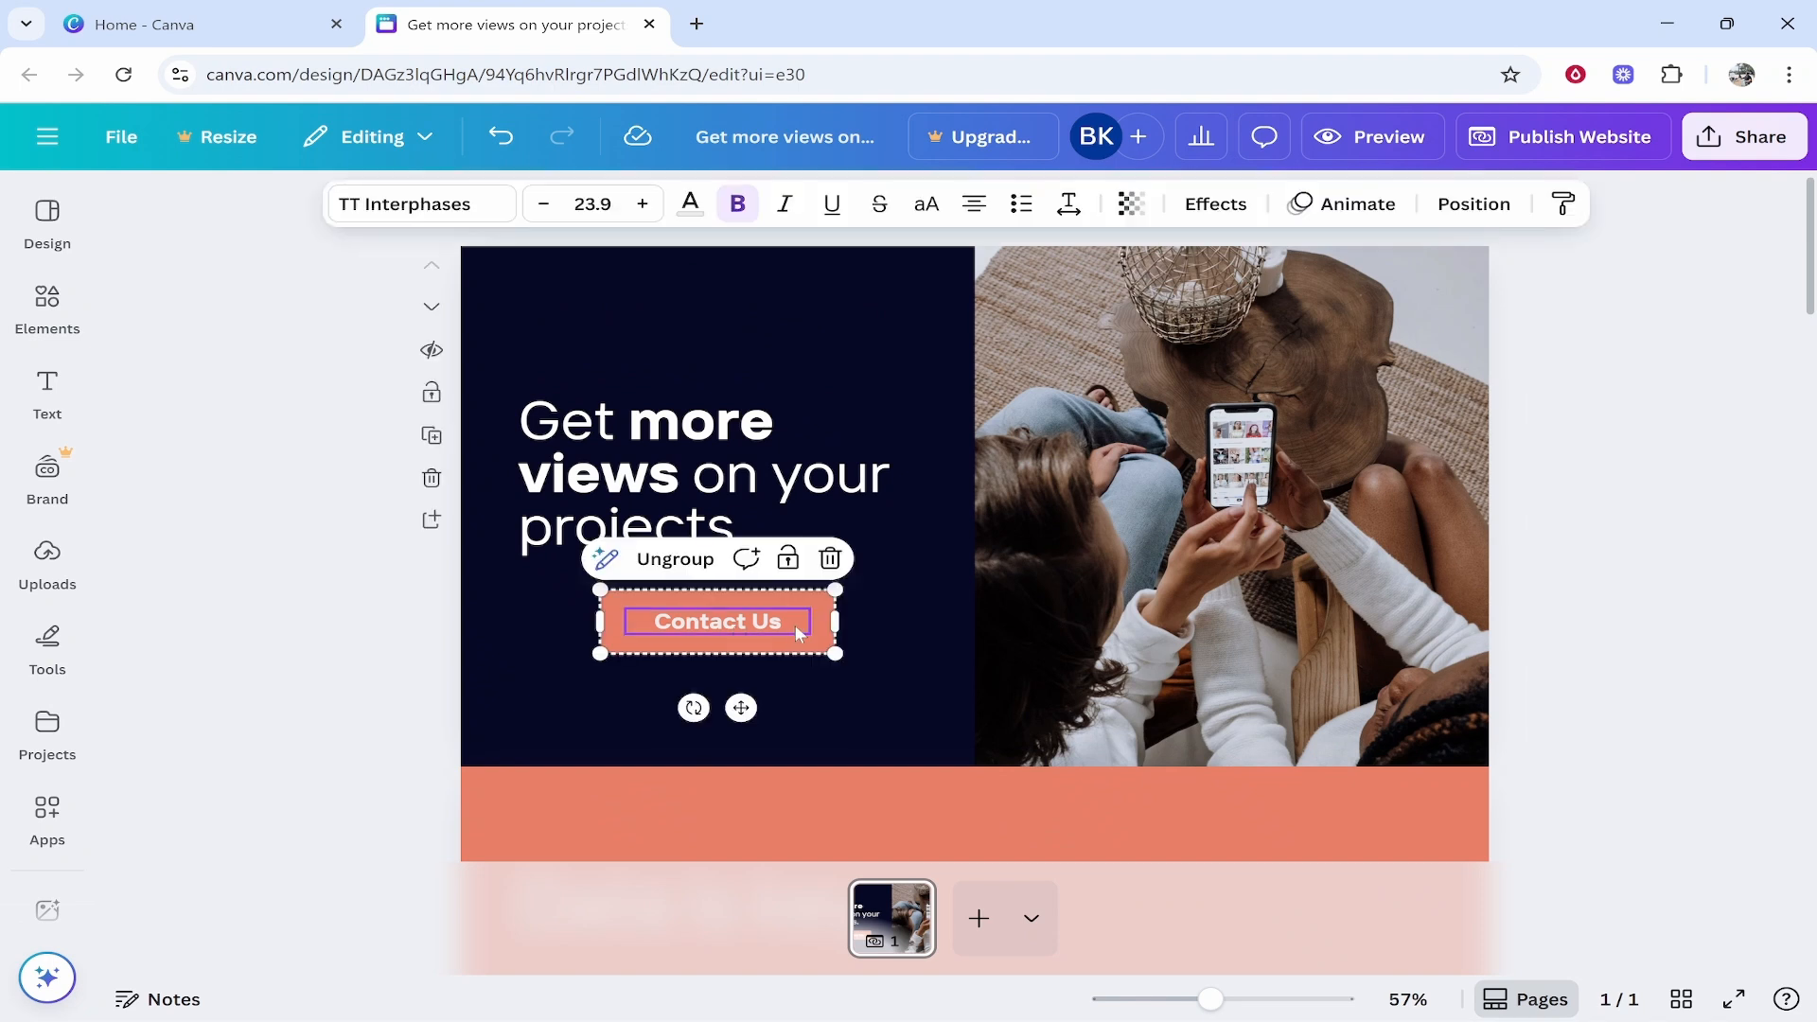
scroll(801, 627, down, 15)
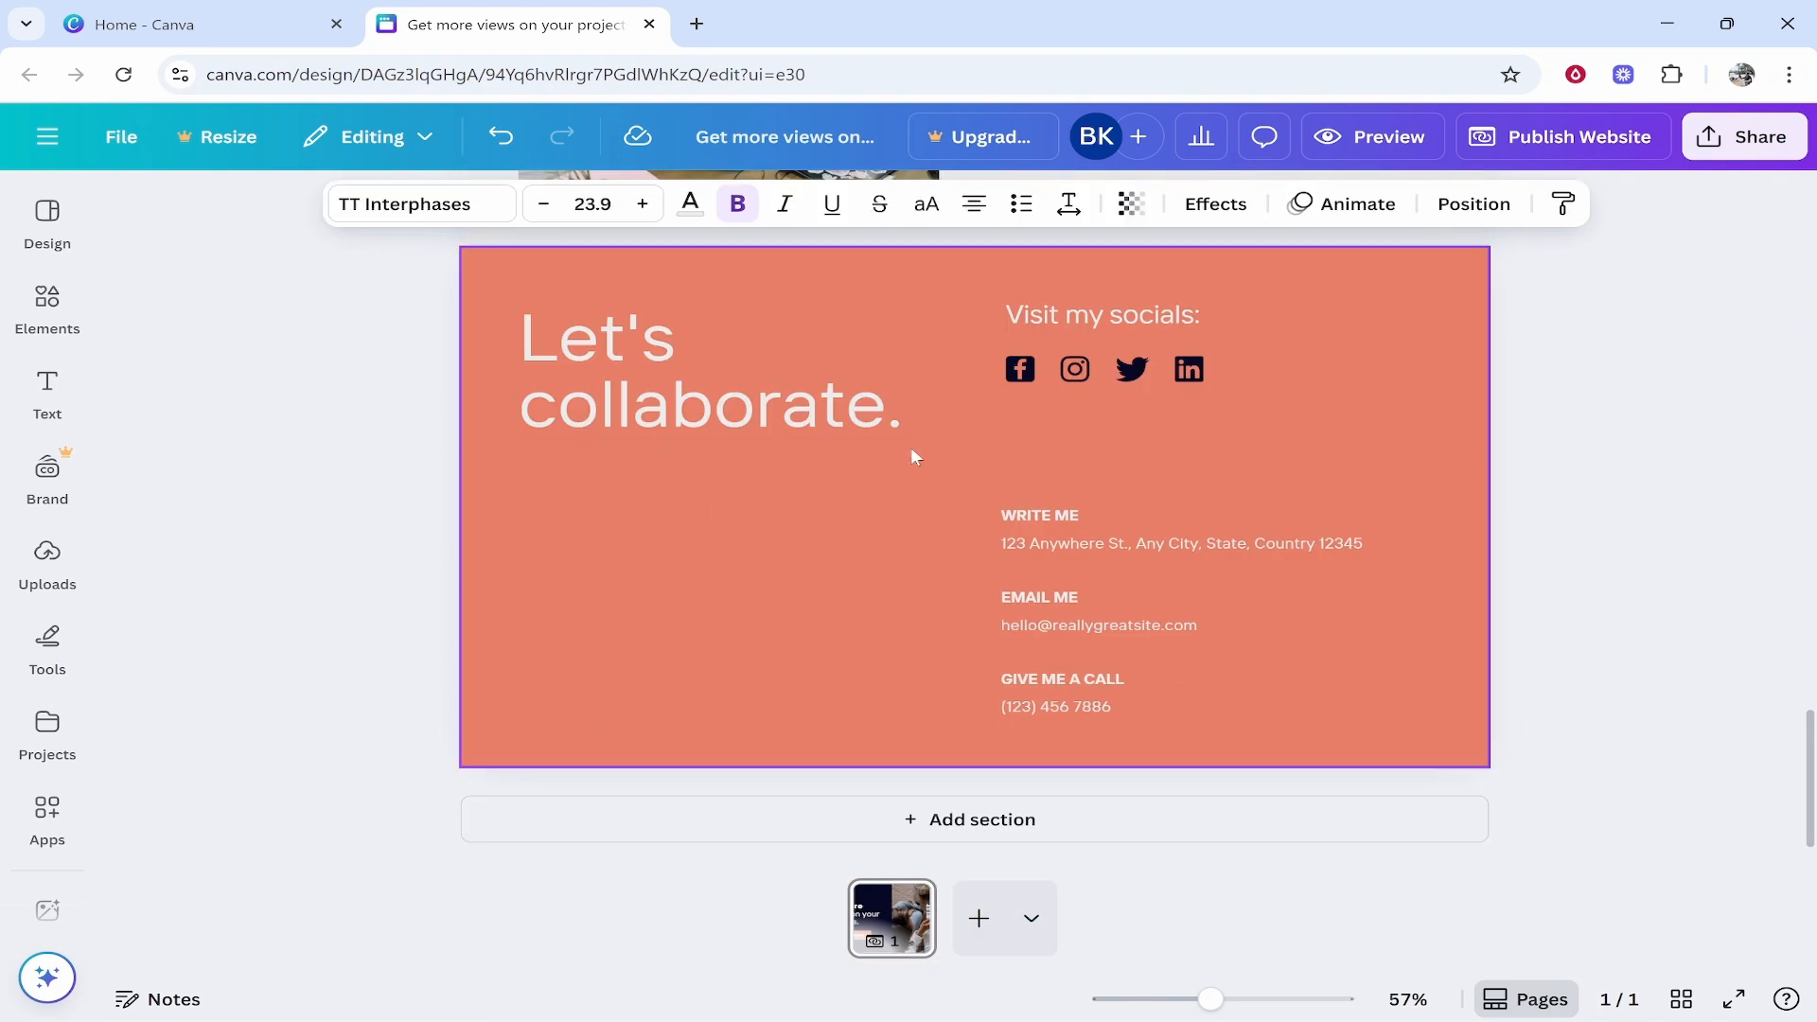
scroll(923, 463, up, 15)
right_click(802, 650)
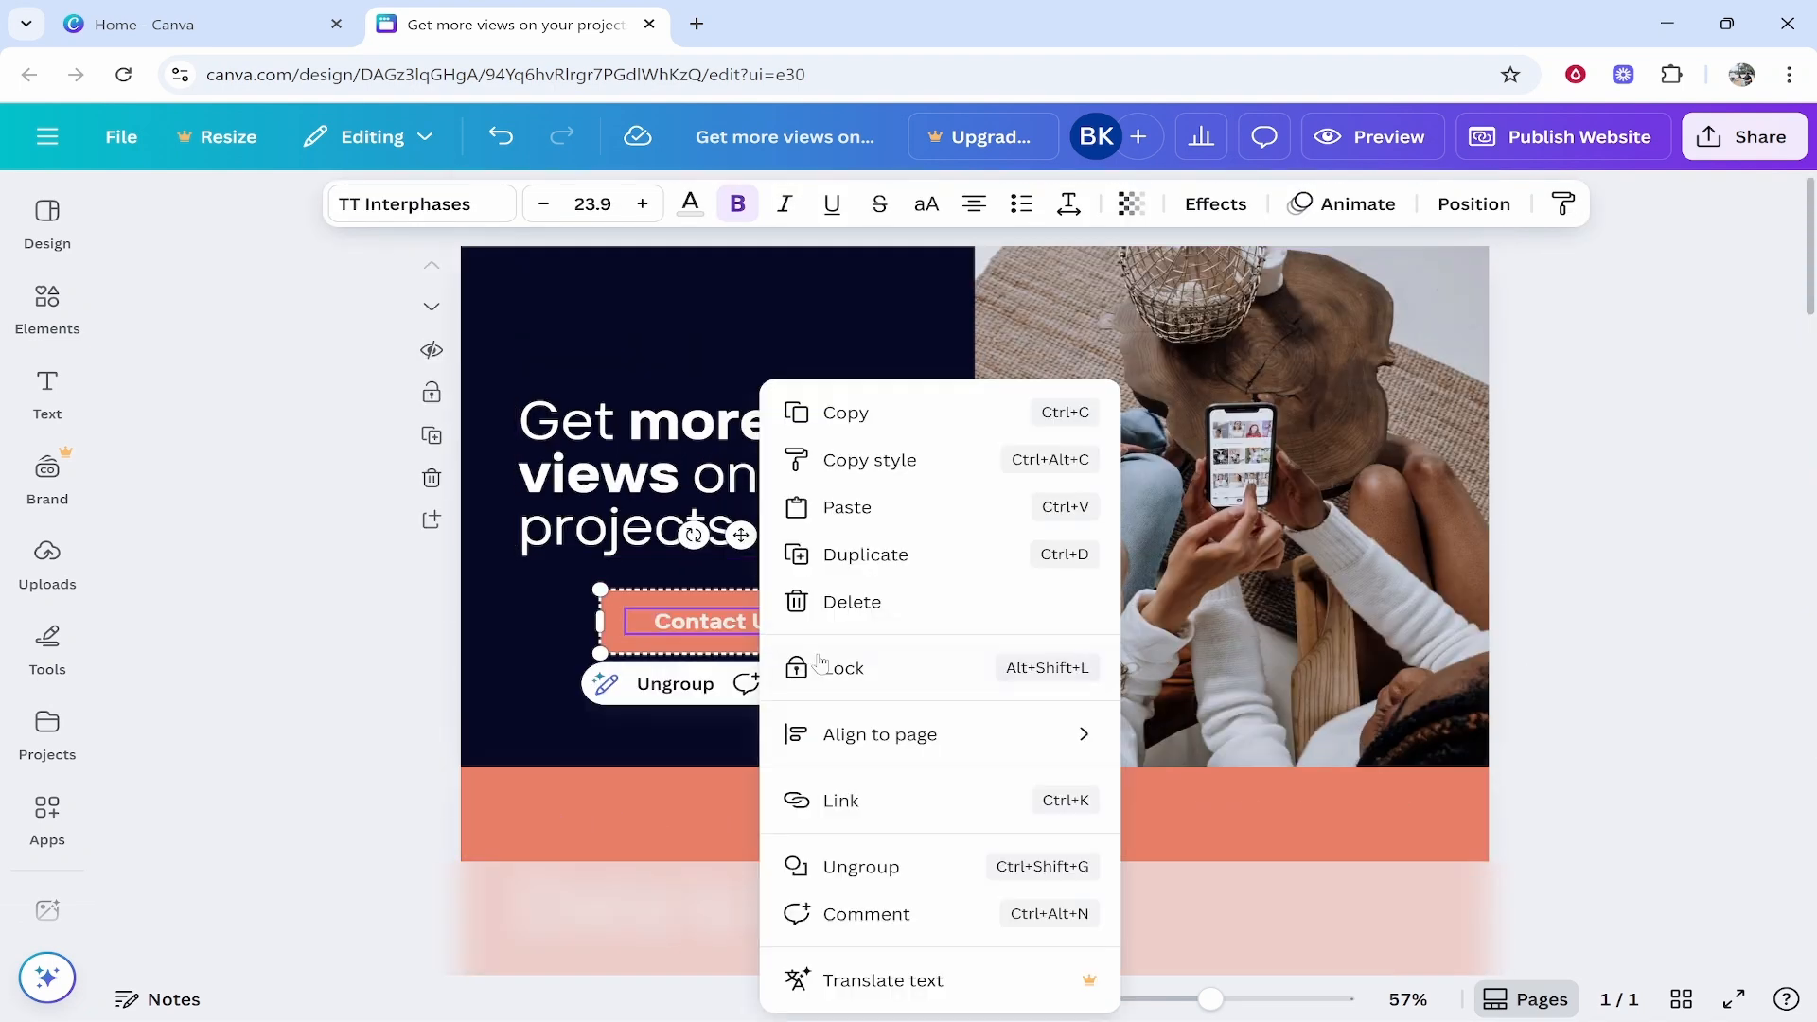
click(950, 800)
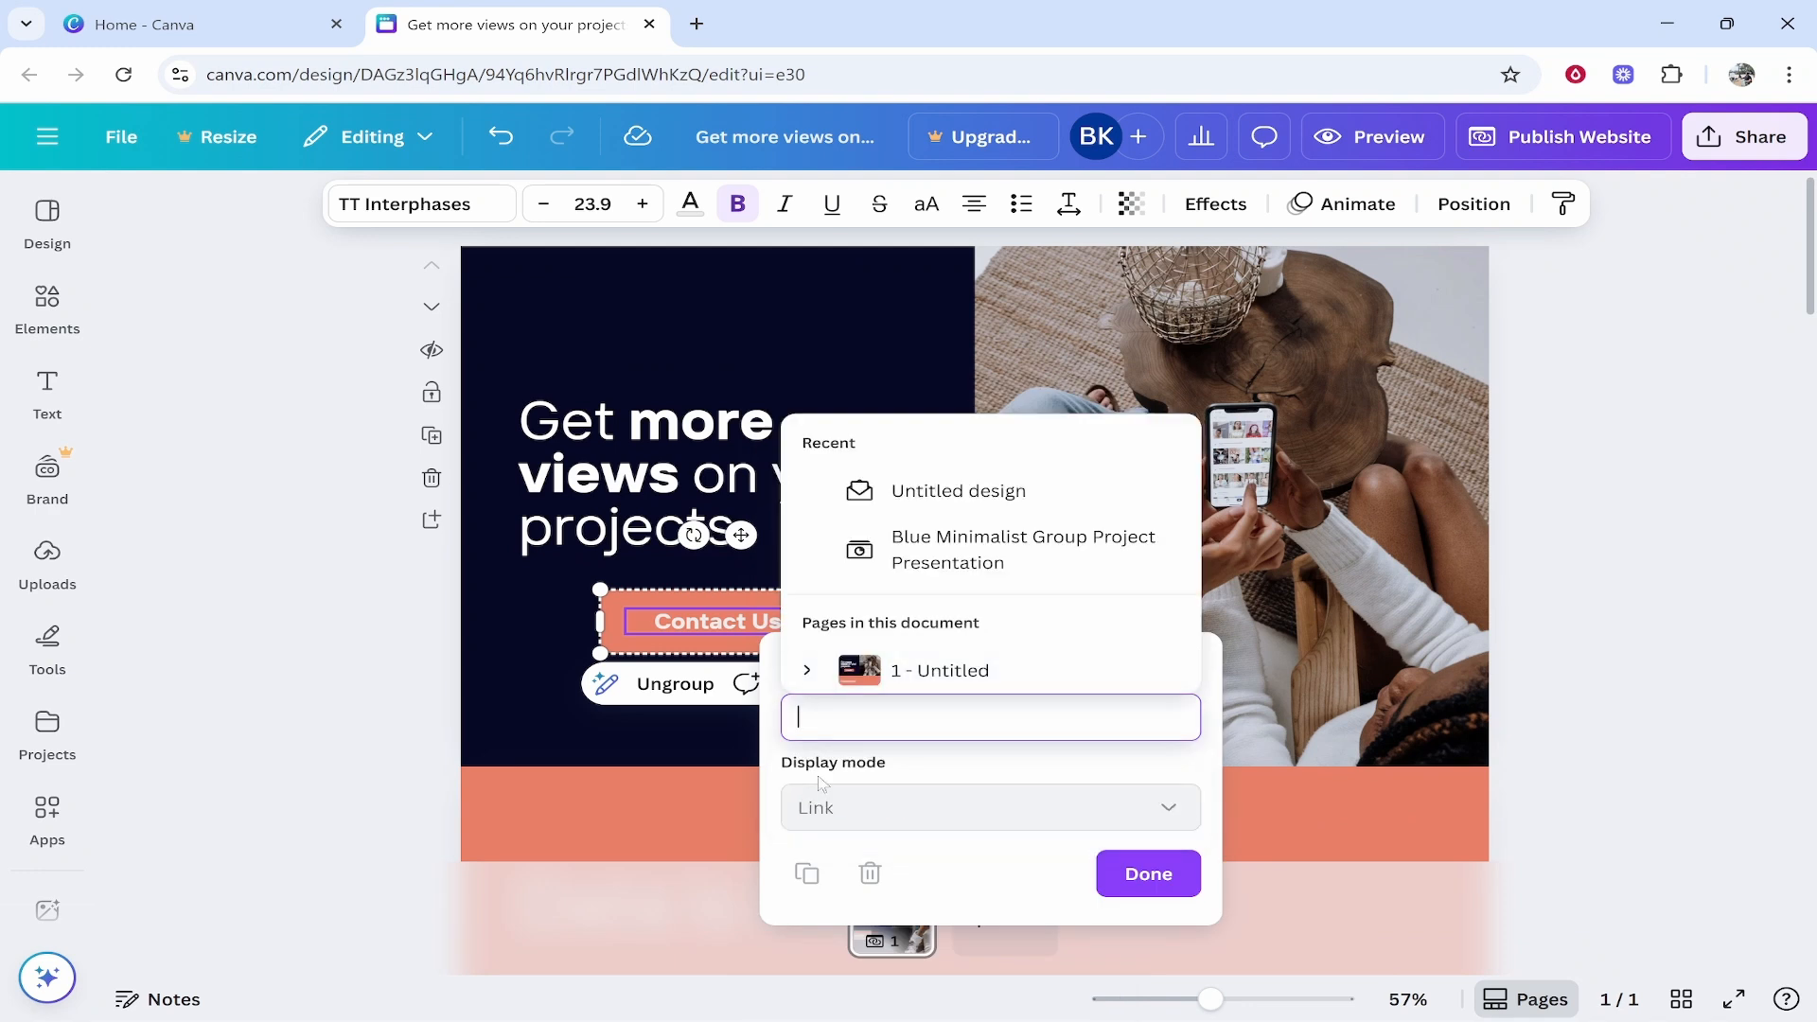
click(809, 674)
scroll(848, 674, down, 3)
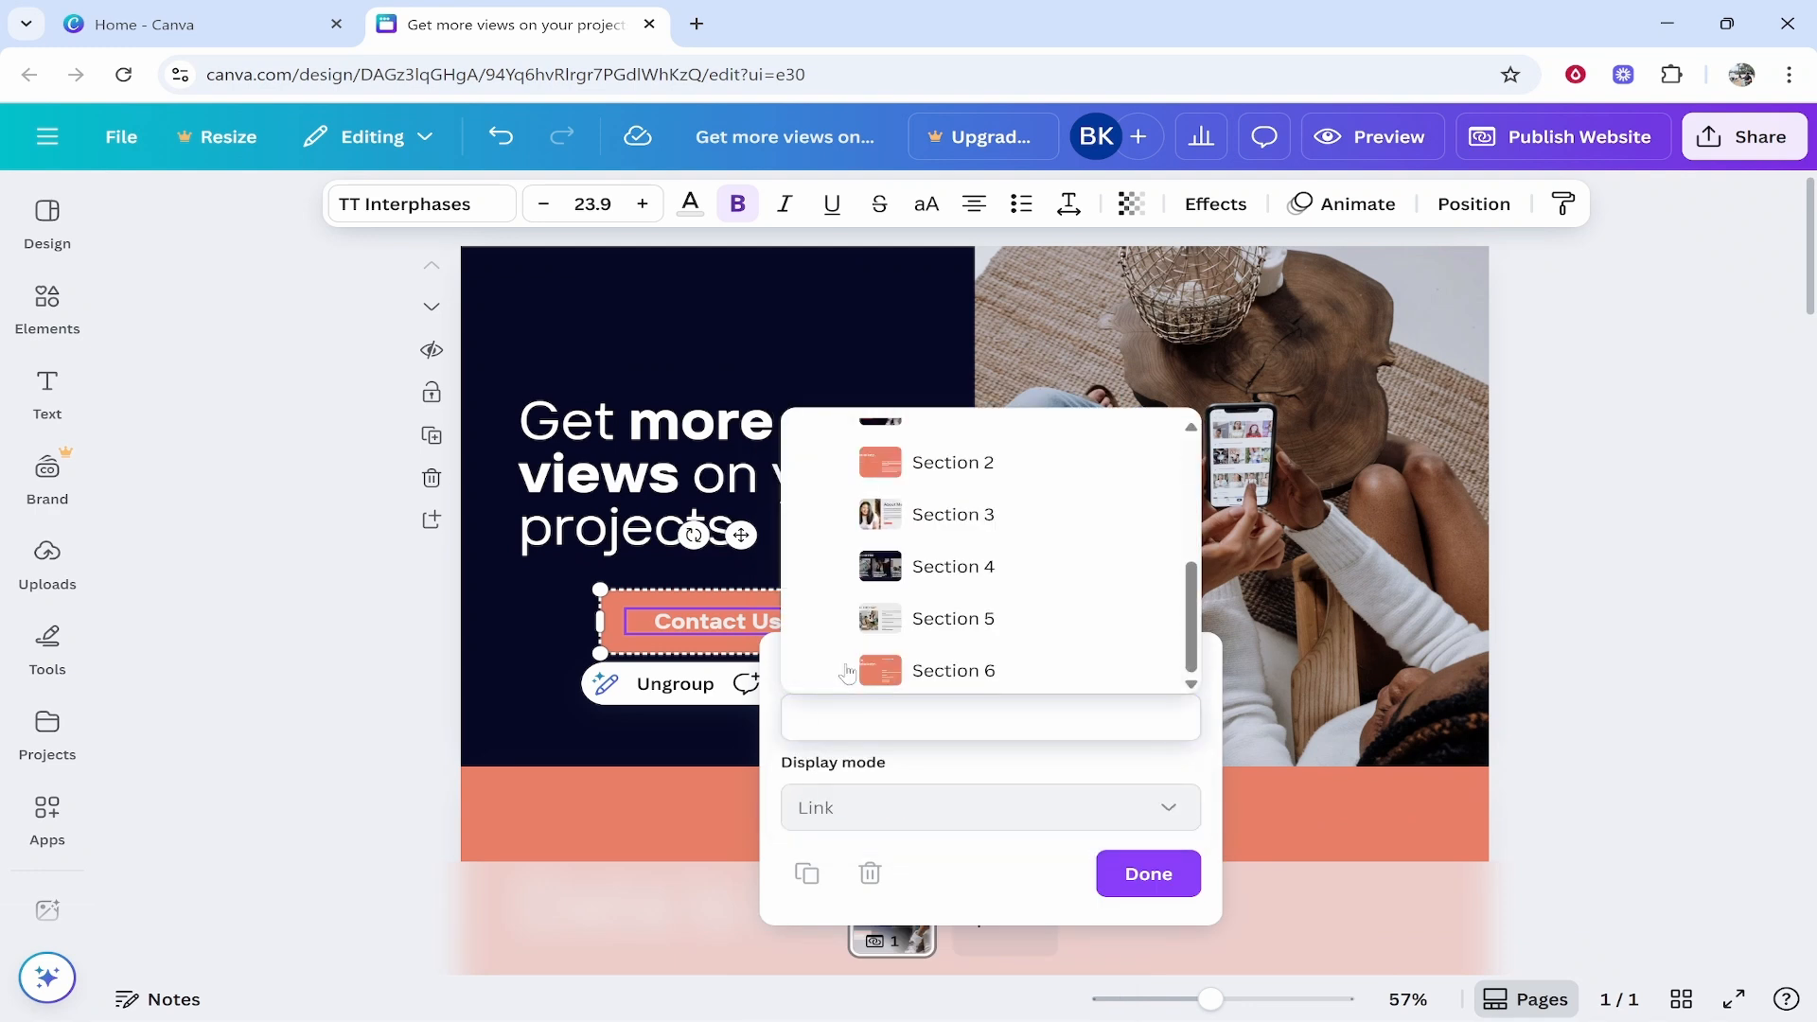
click(958, 681)
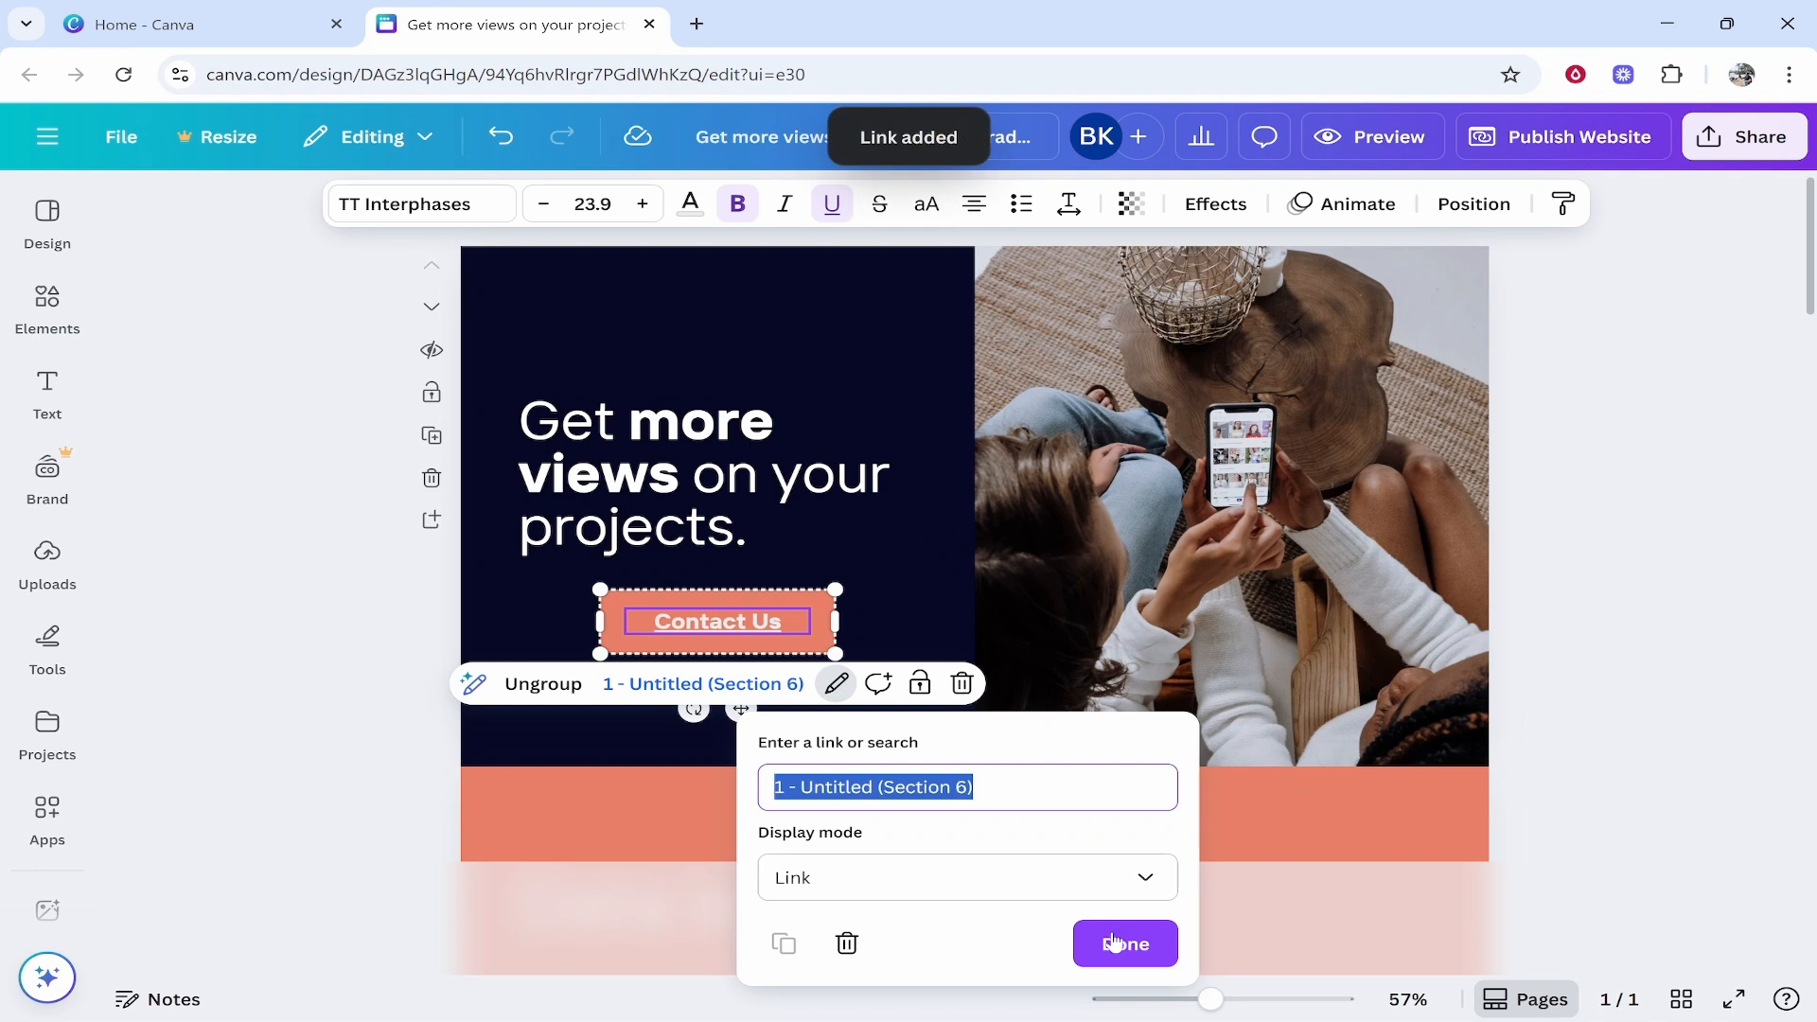
click(1079, 923)
click(872, 503)
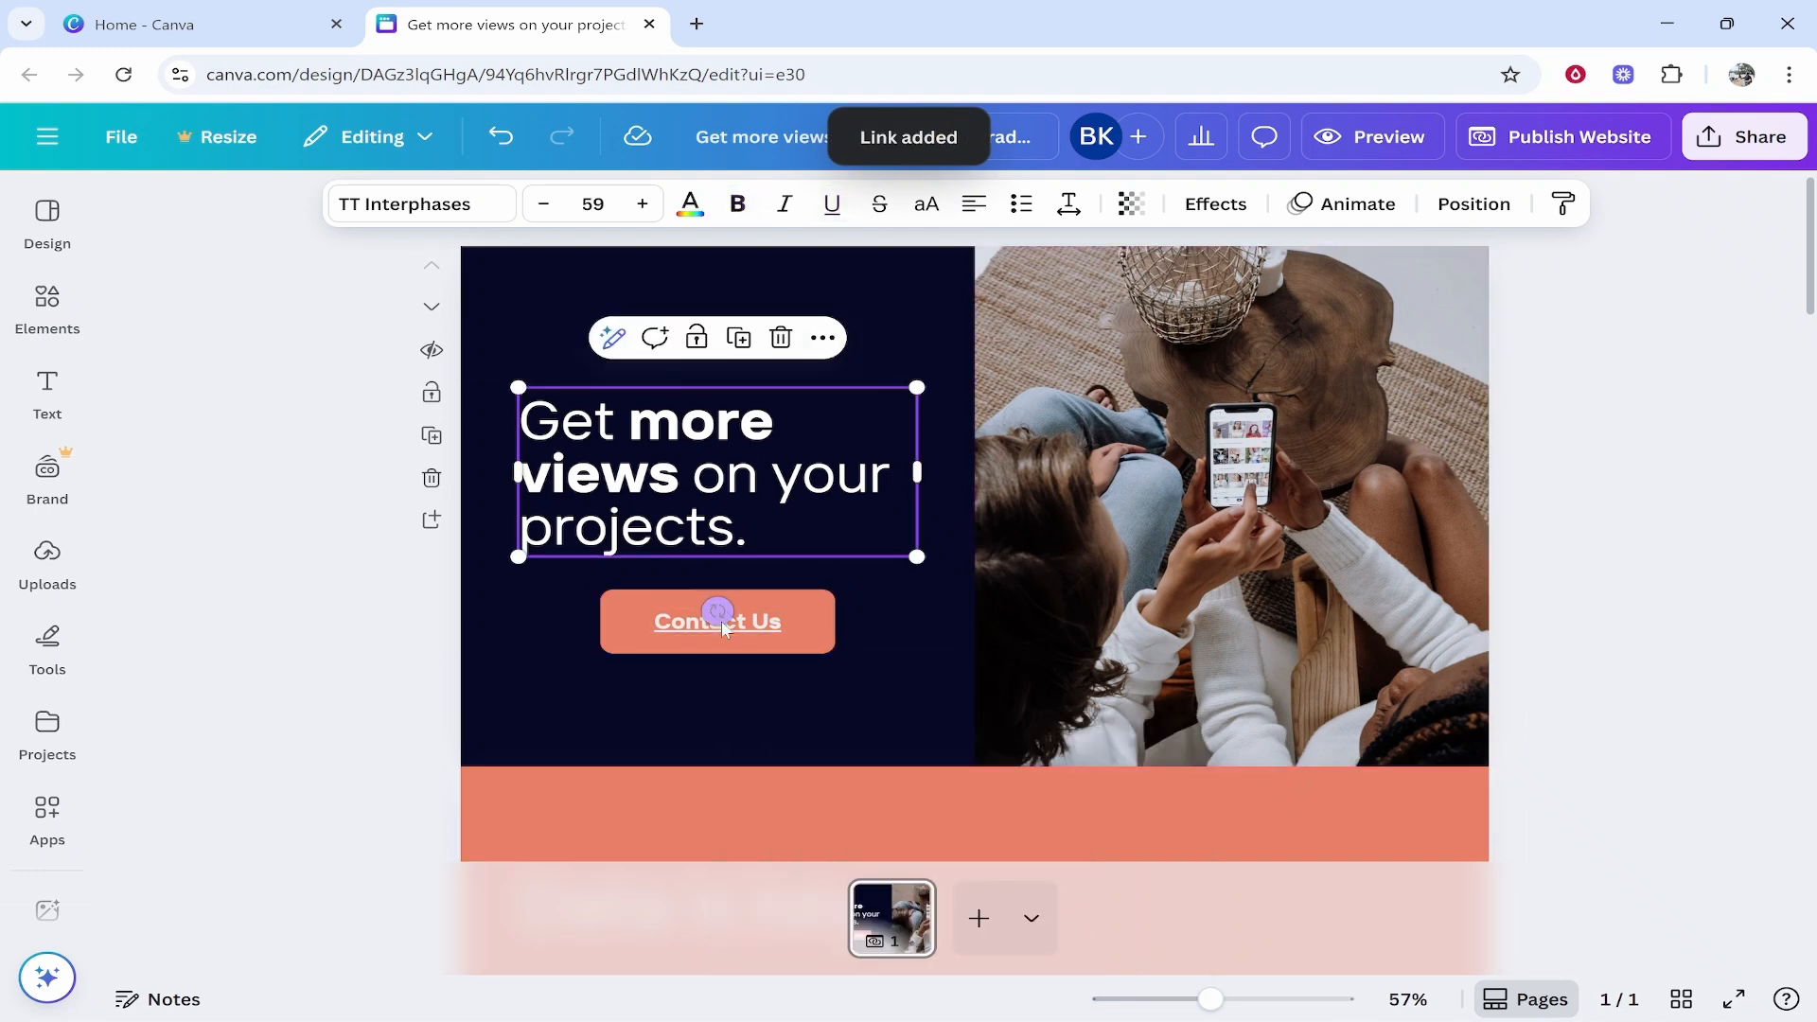
Step: Remove the underline from the first section's "Contact Us" button label
click(722, 630)
scroll(1370, 627, down, 20)
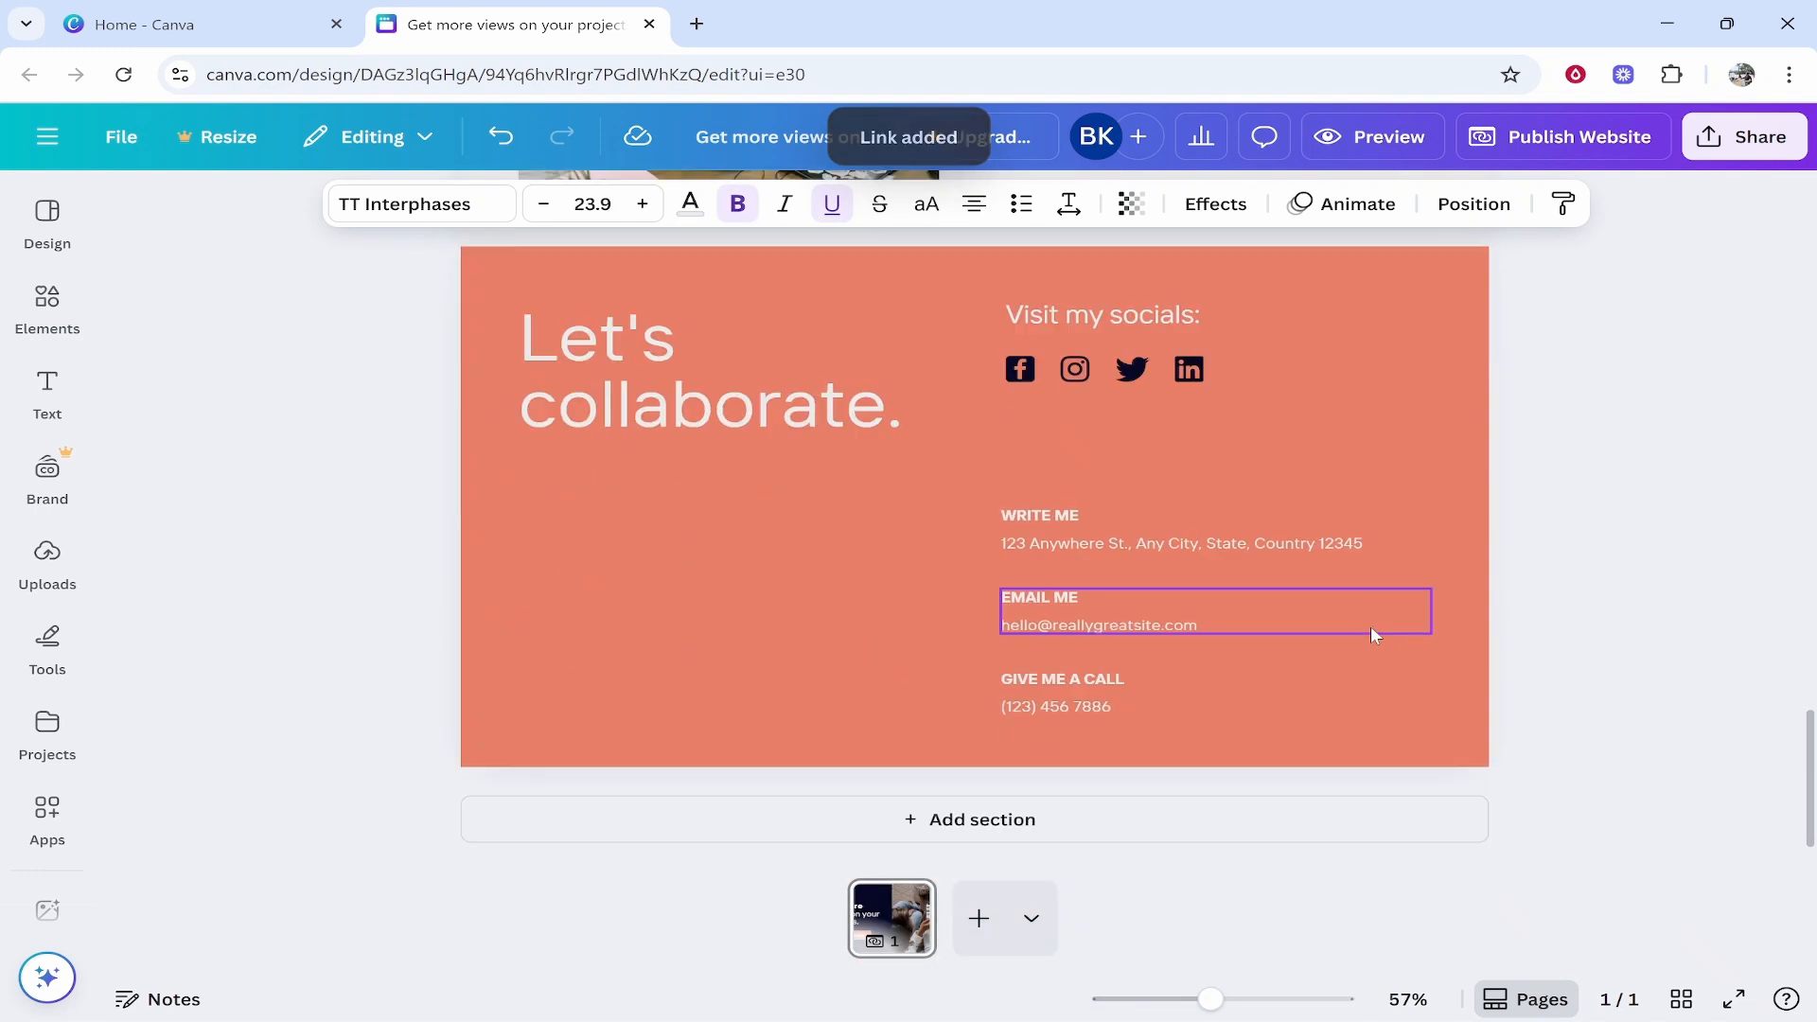
scroll(833, 542, up, 20)
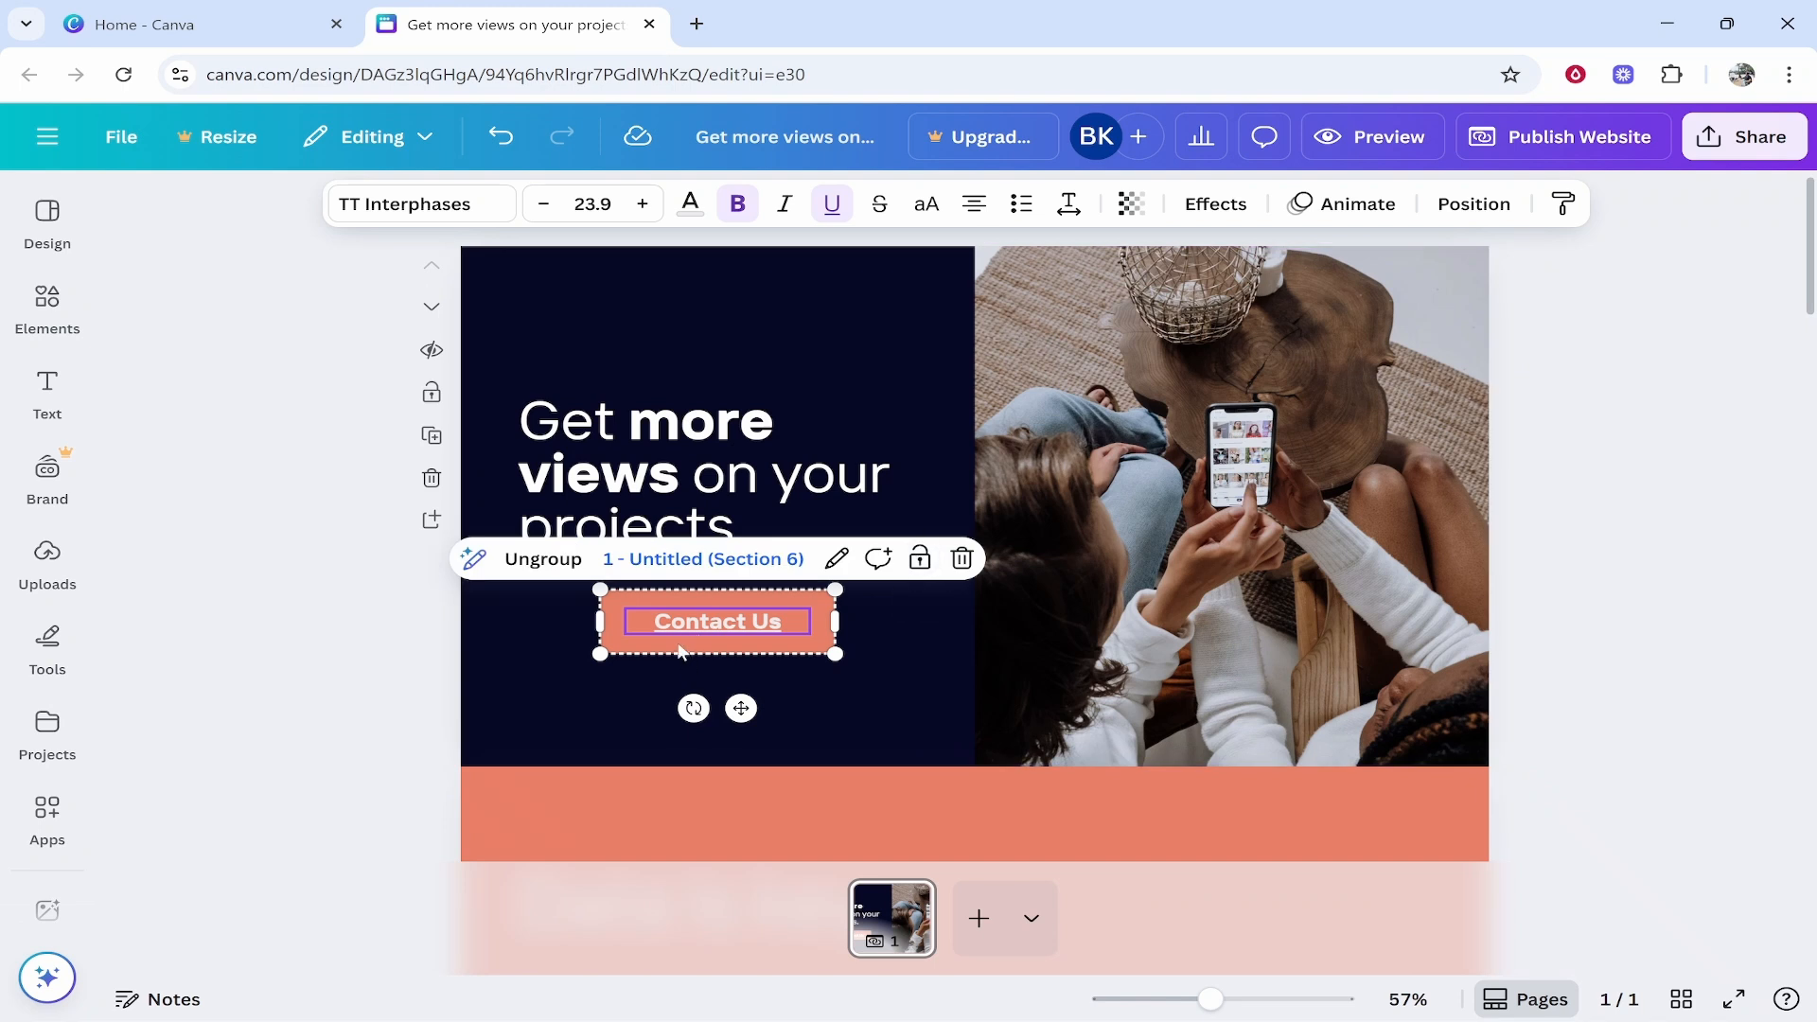
right_click(722, 632)
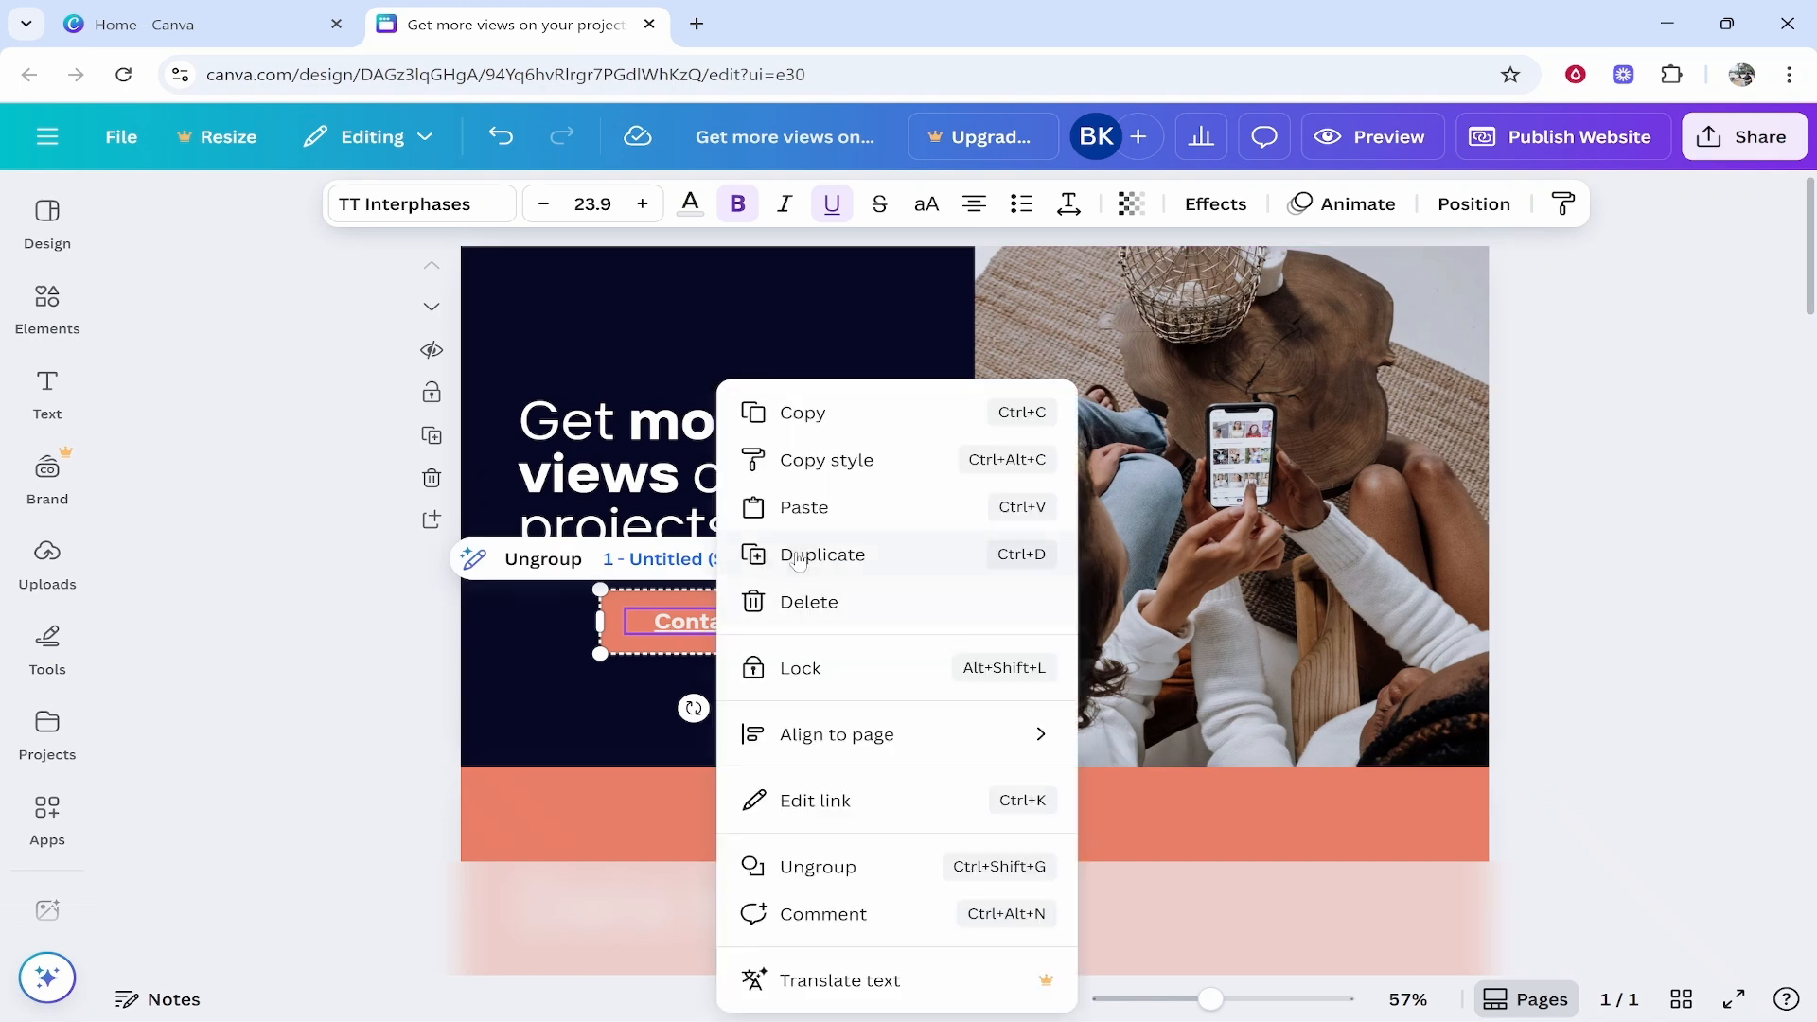
click(838, 217)
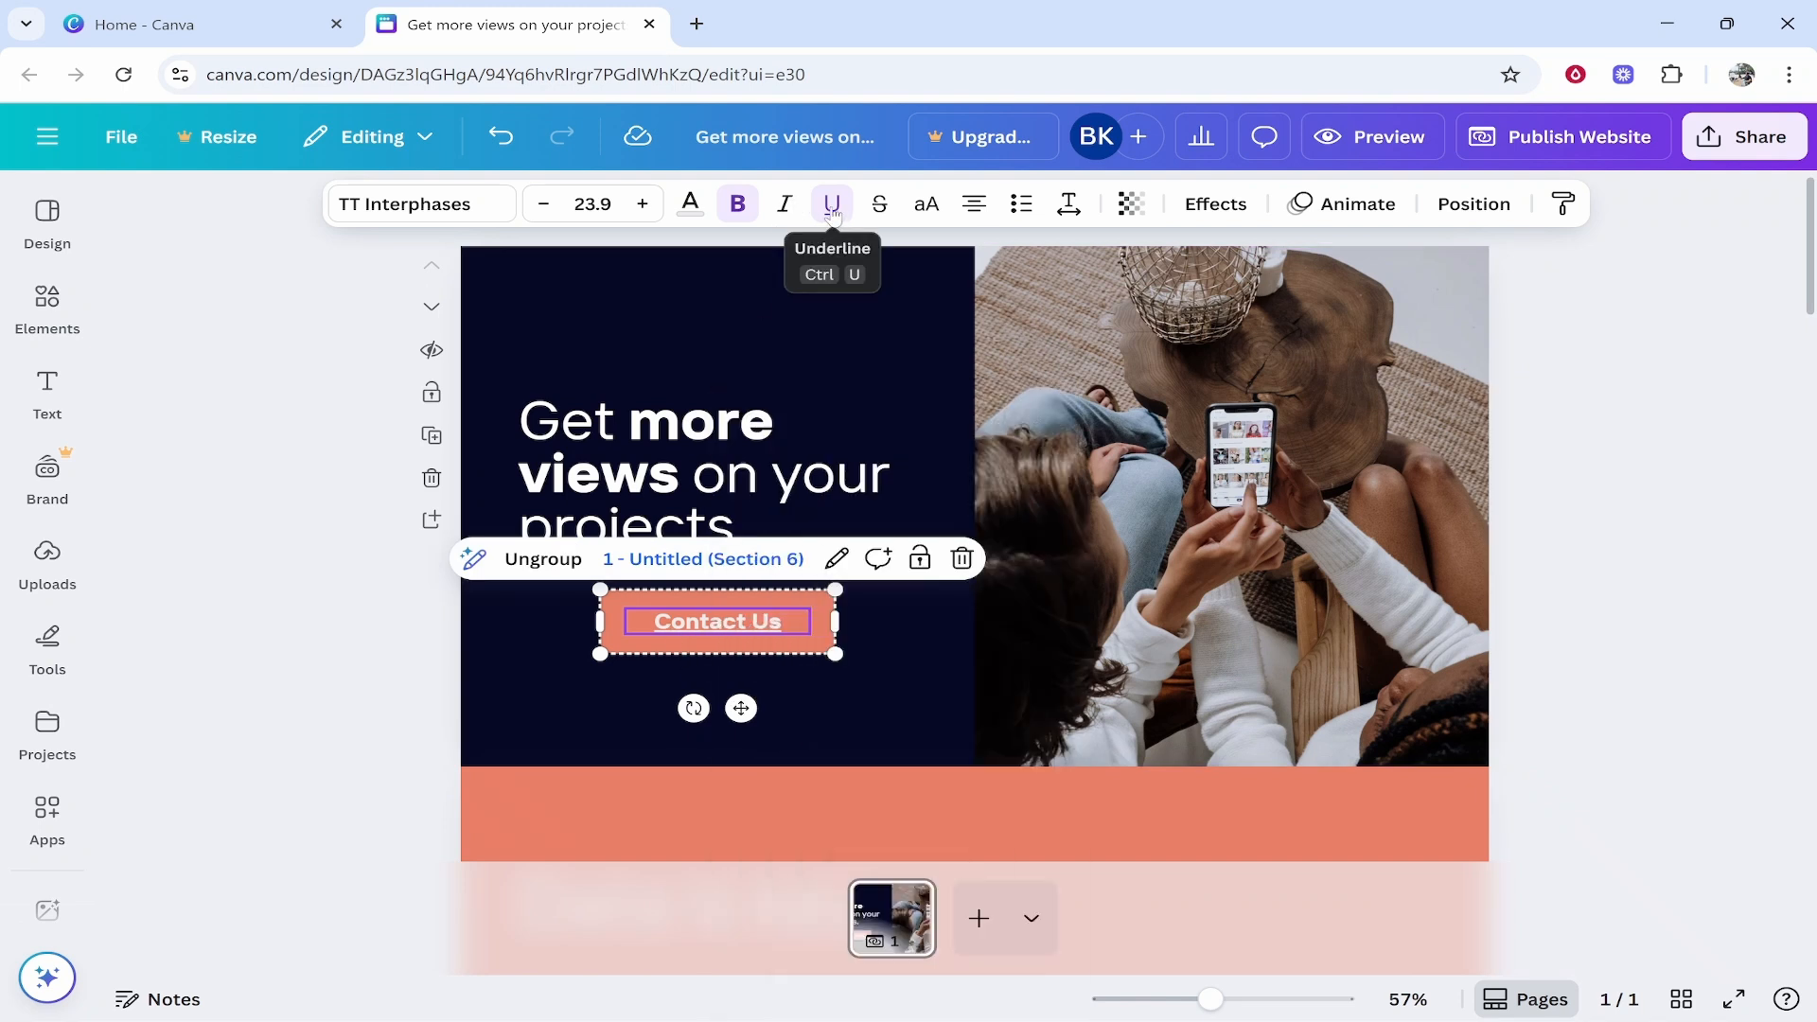
click(839, 210)
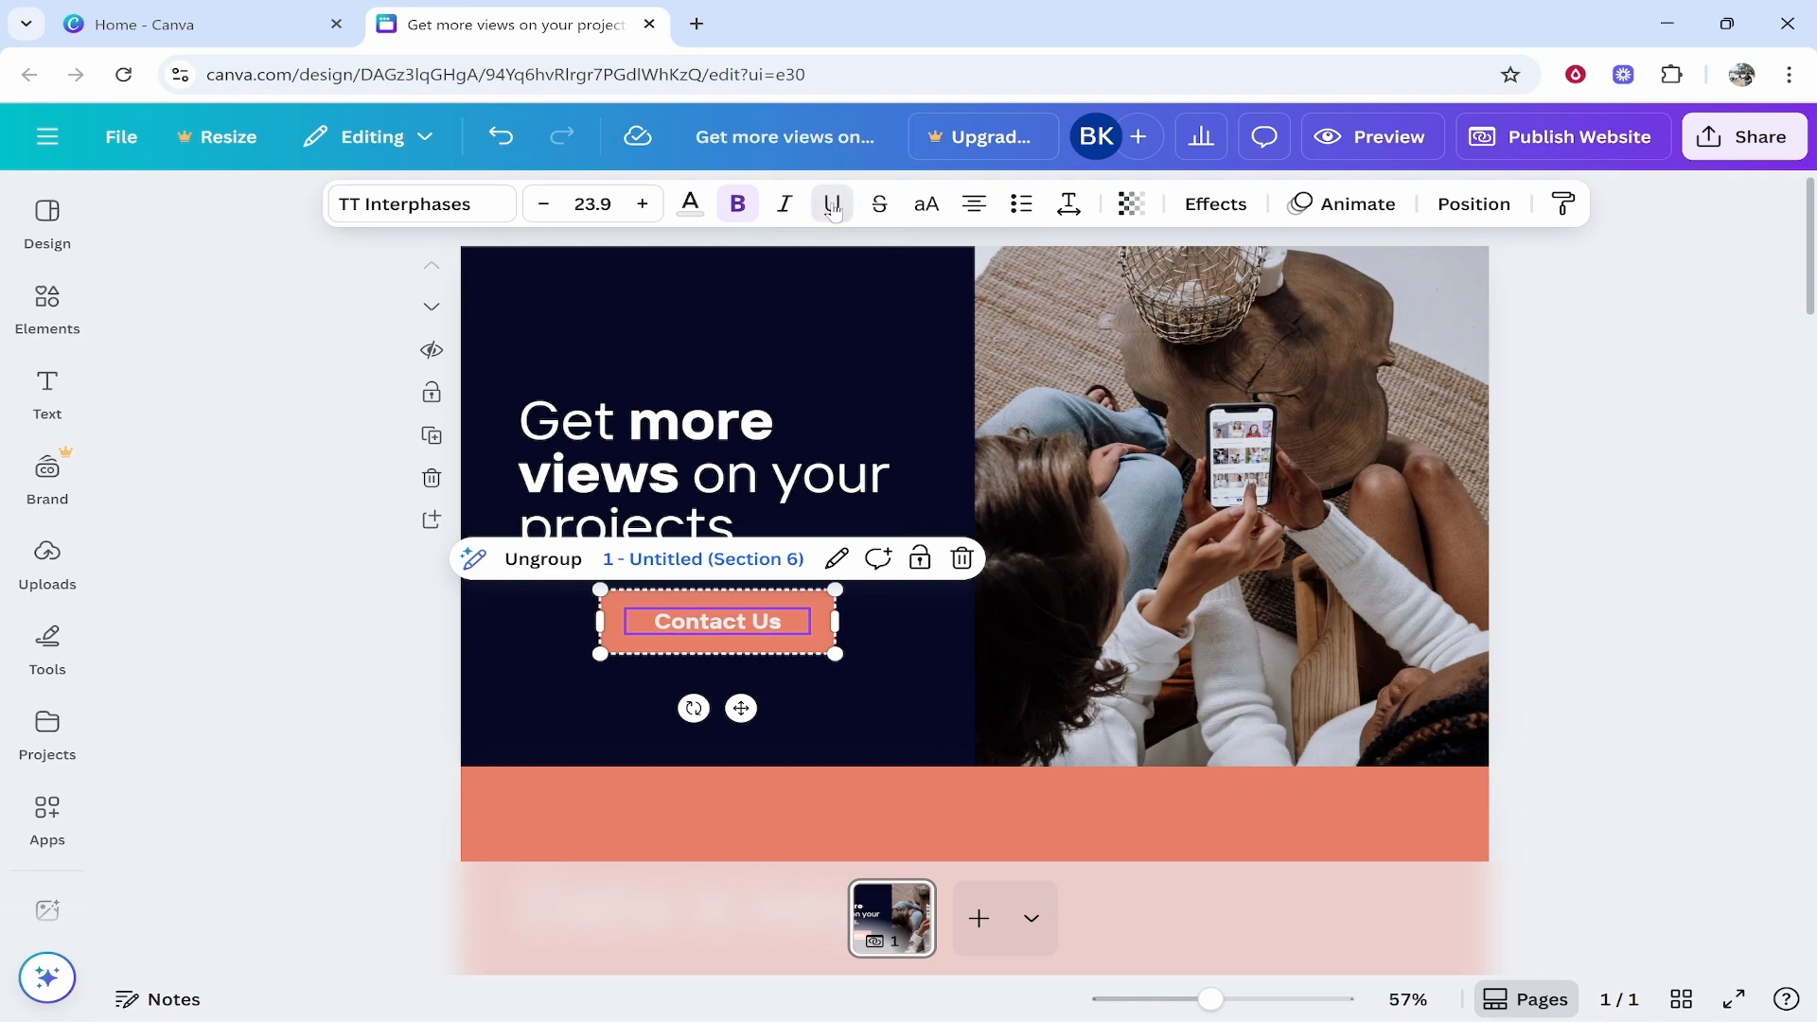
click(833, 210)
click(1266, 470)
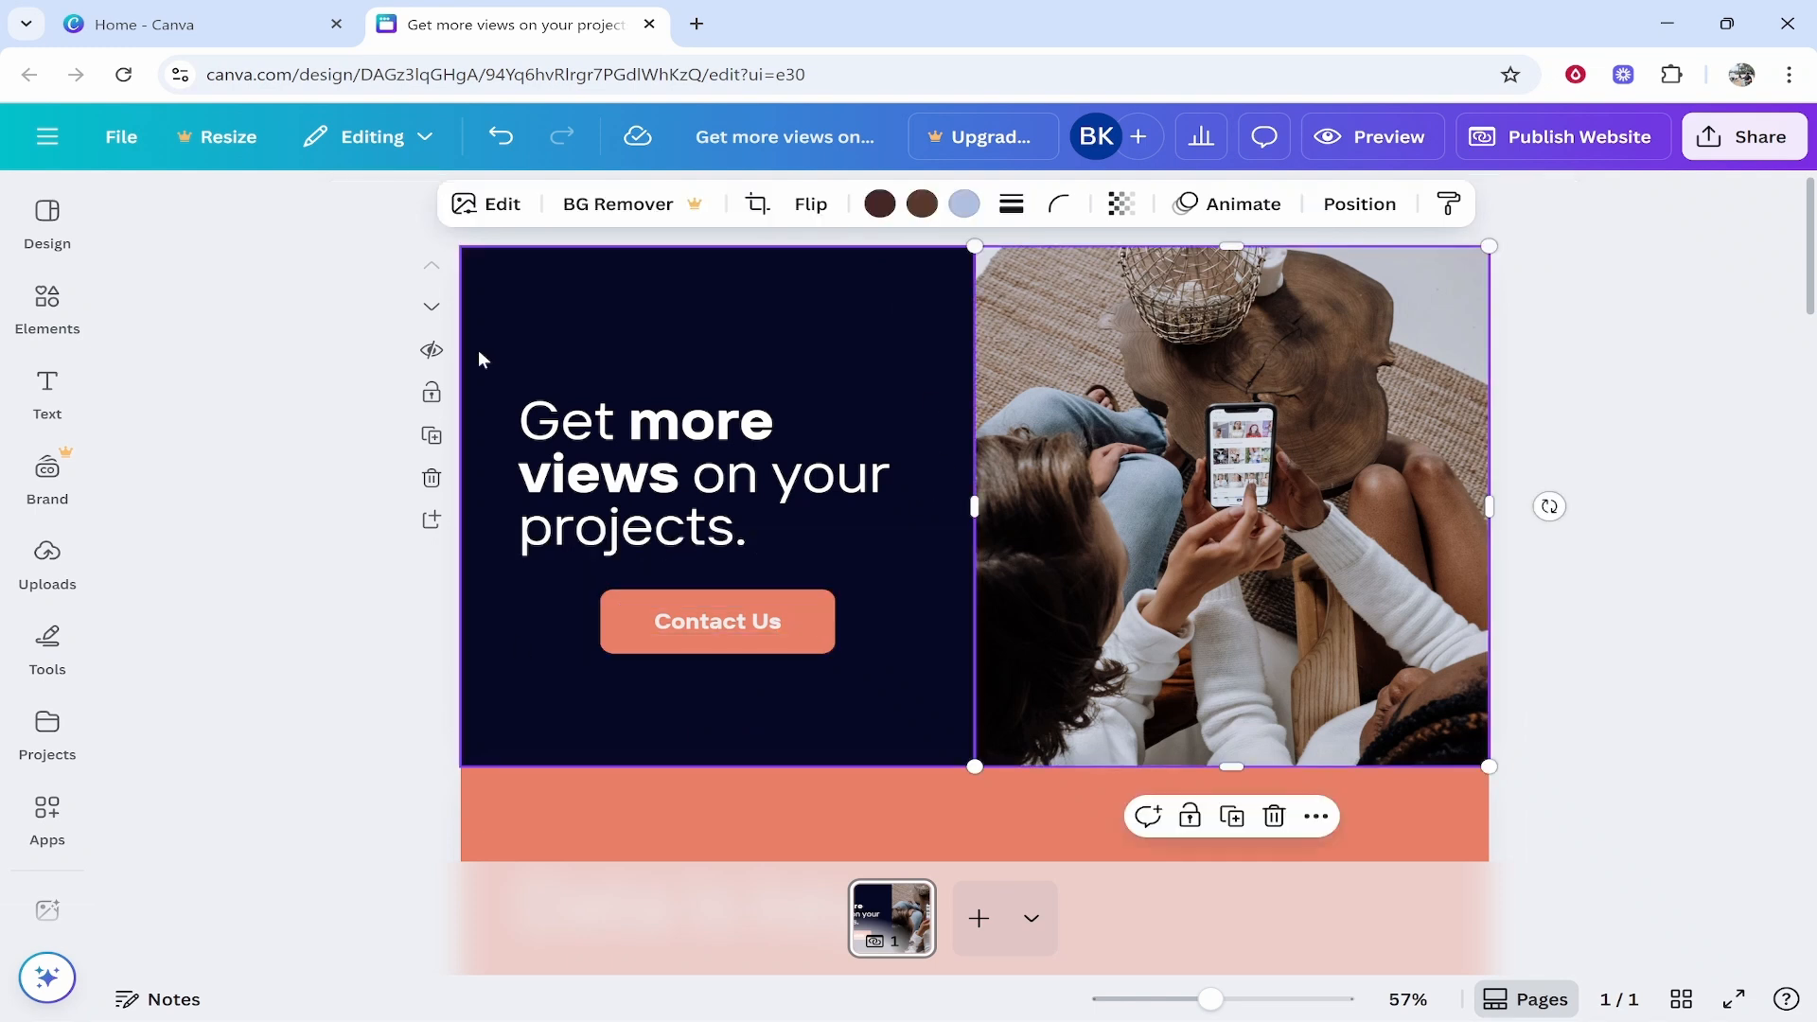
click(270, 433)
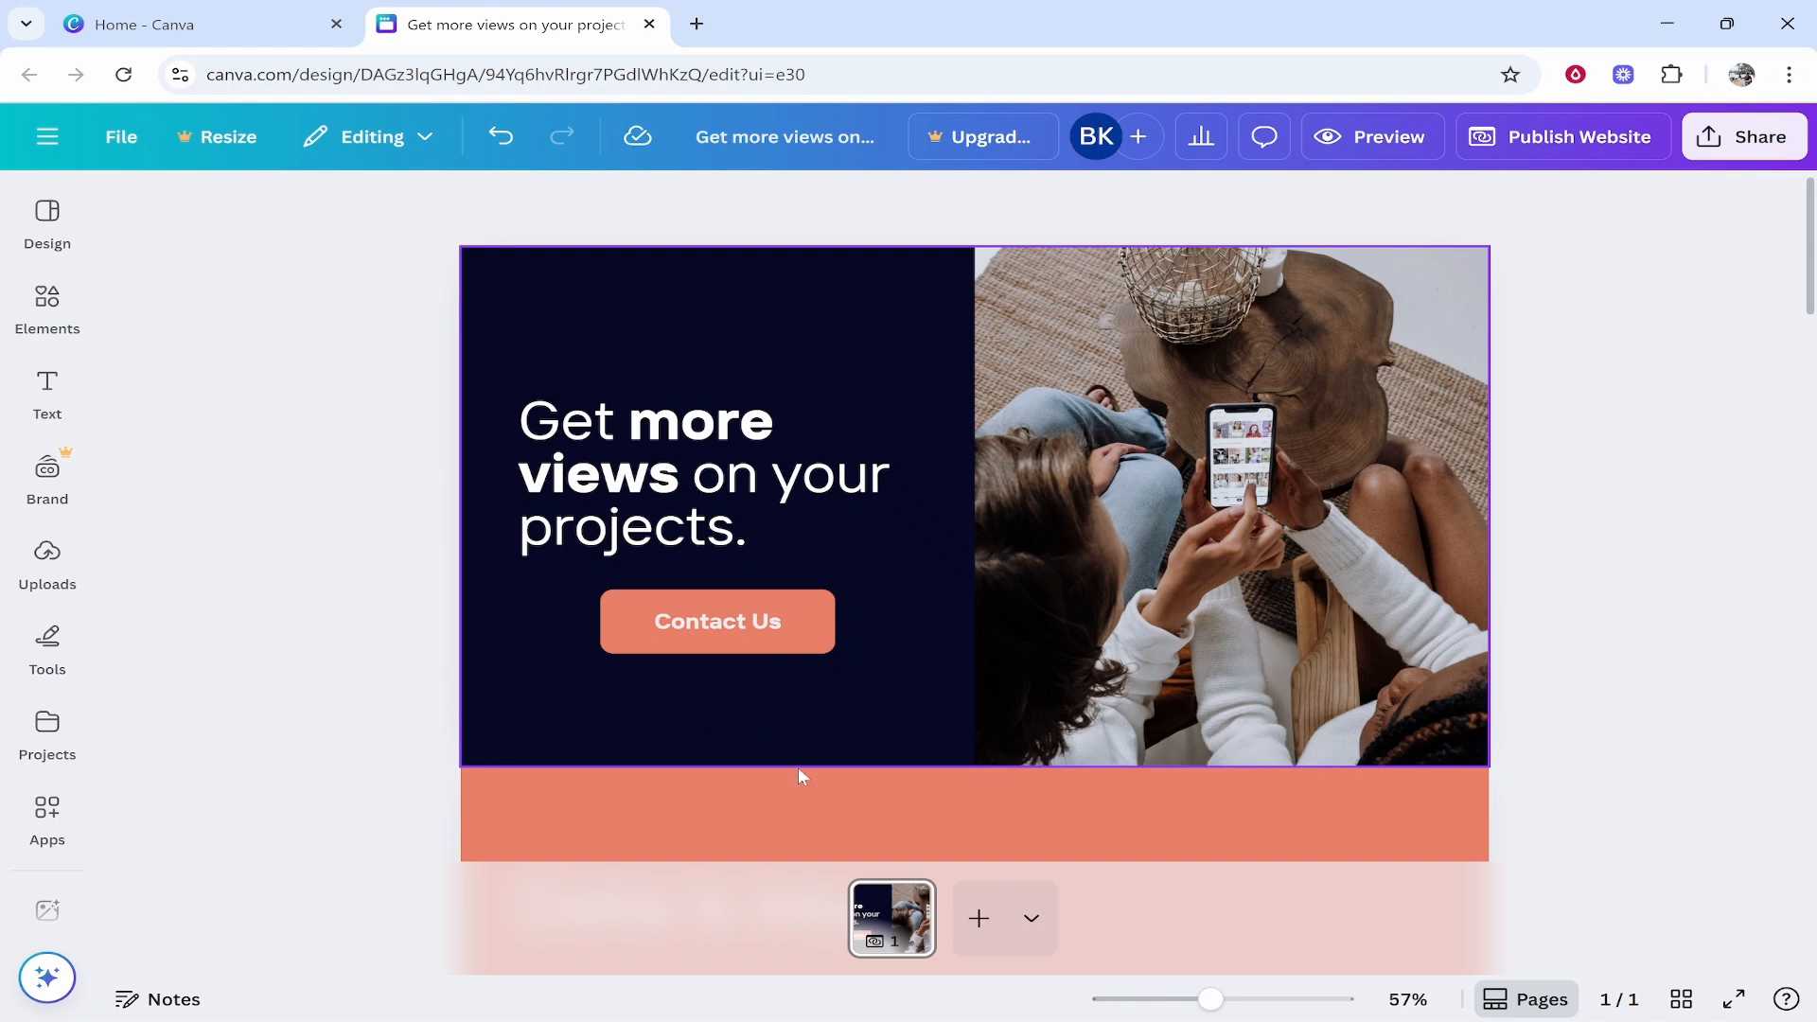
Step: Try several solid colors on the second section's background and settle on the blue-to-pink default gradient
click(793, 827)
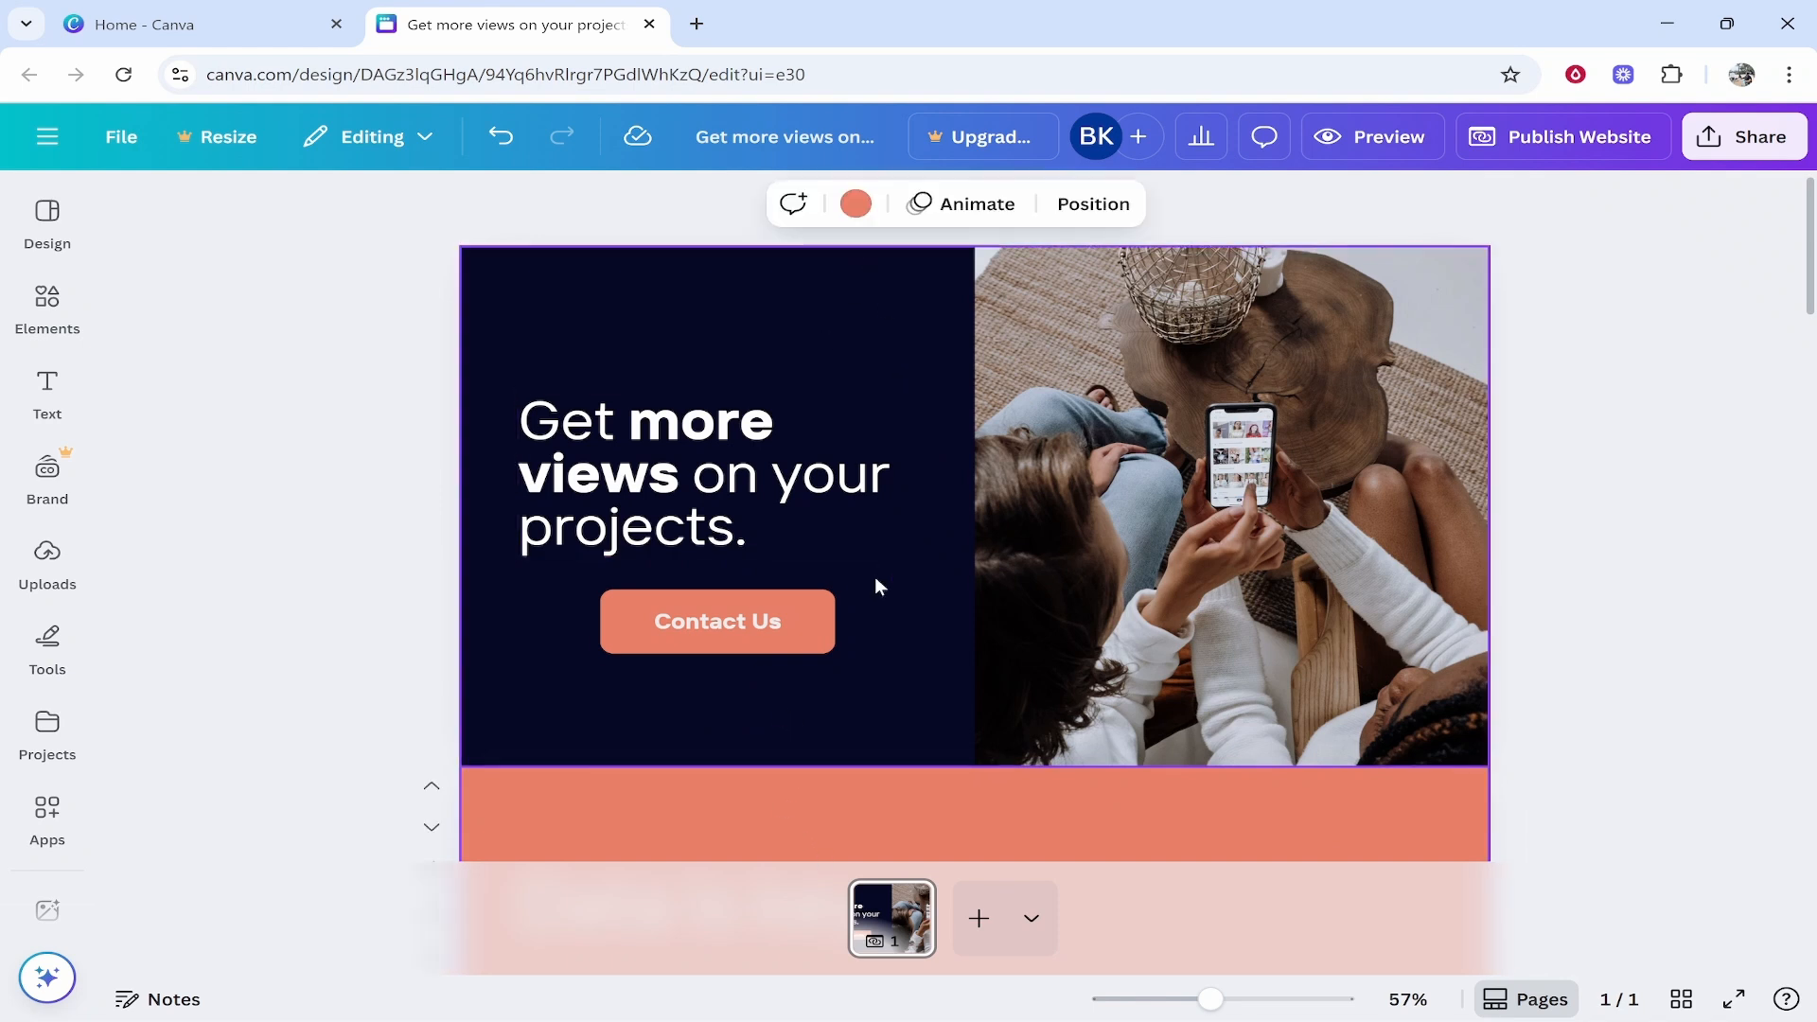
click(855, 205)
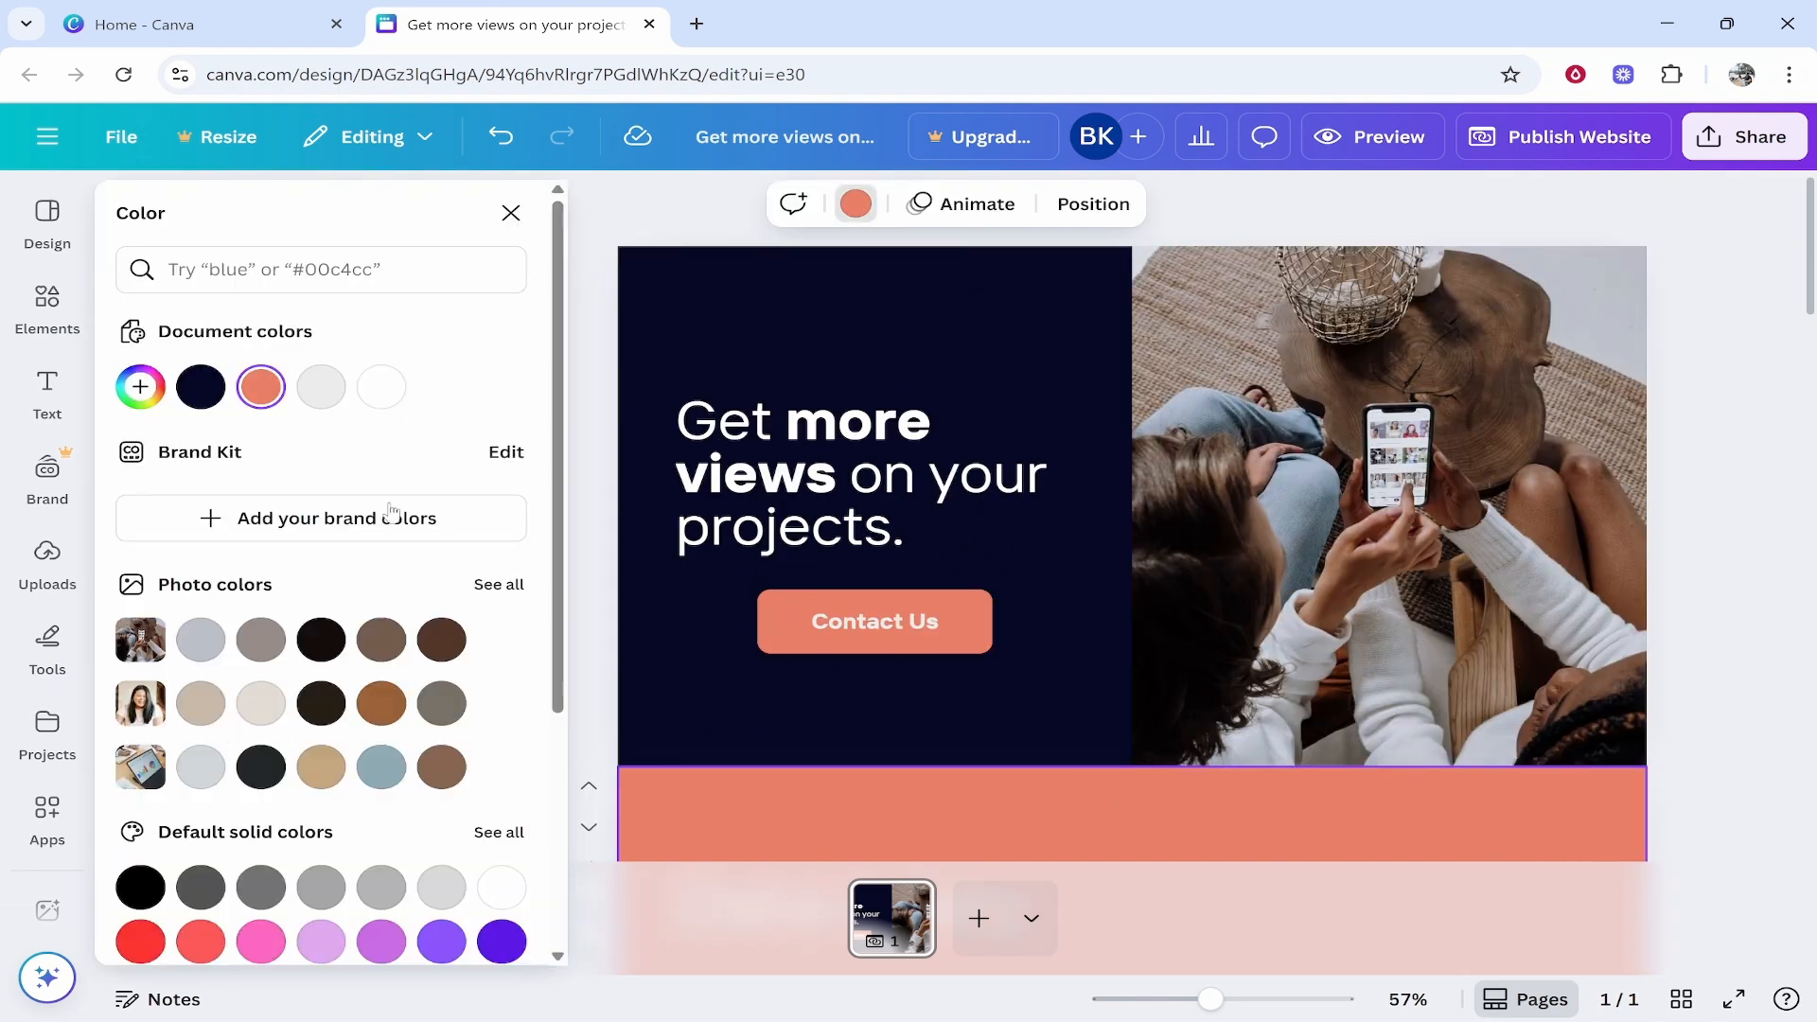
scroll(374, 783, down, 3)
click(502, 705)
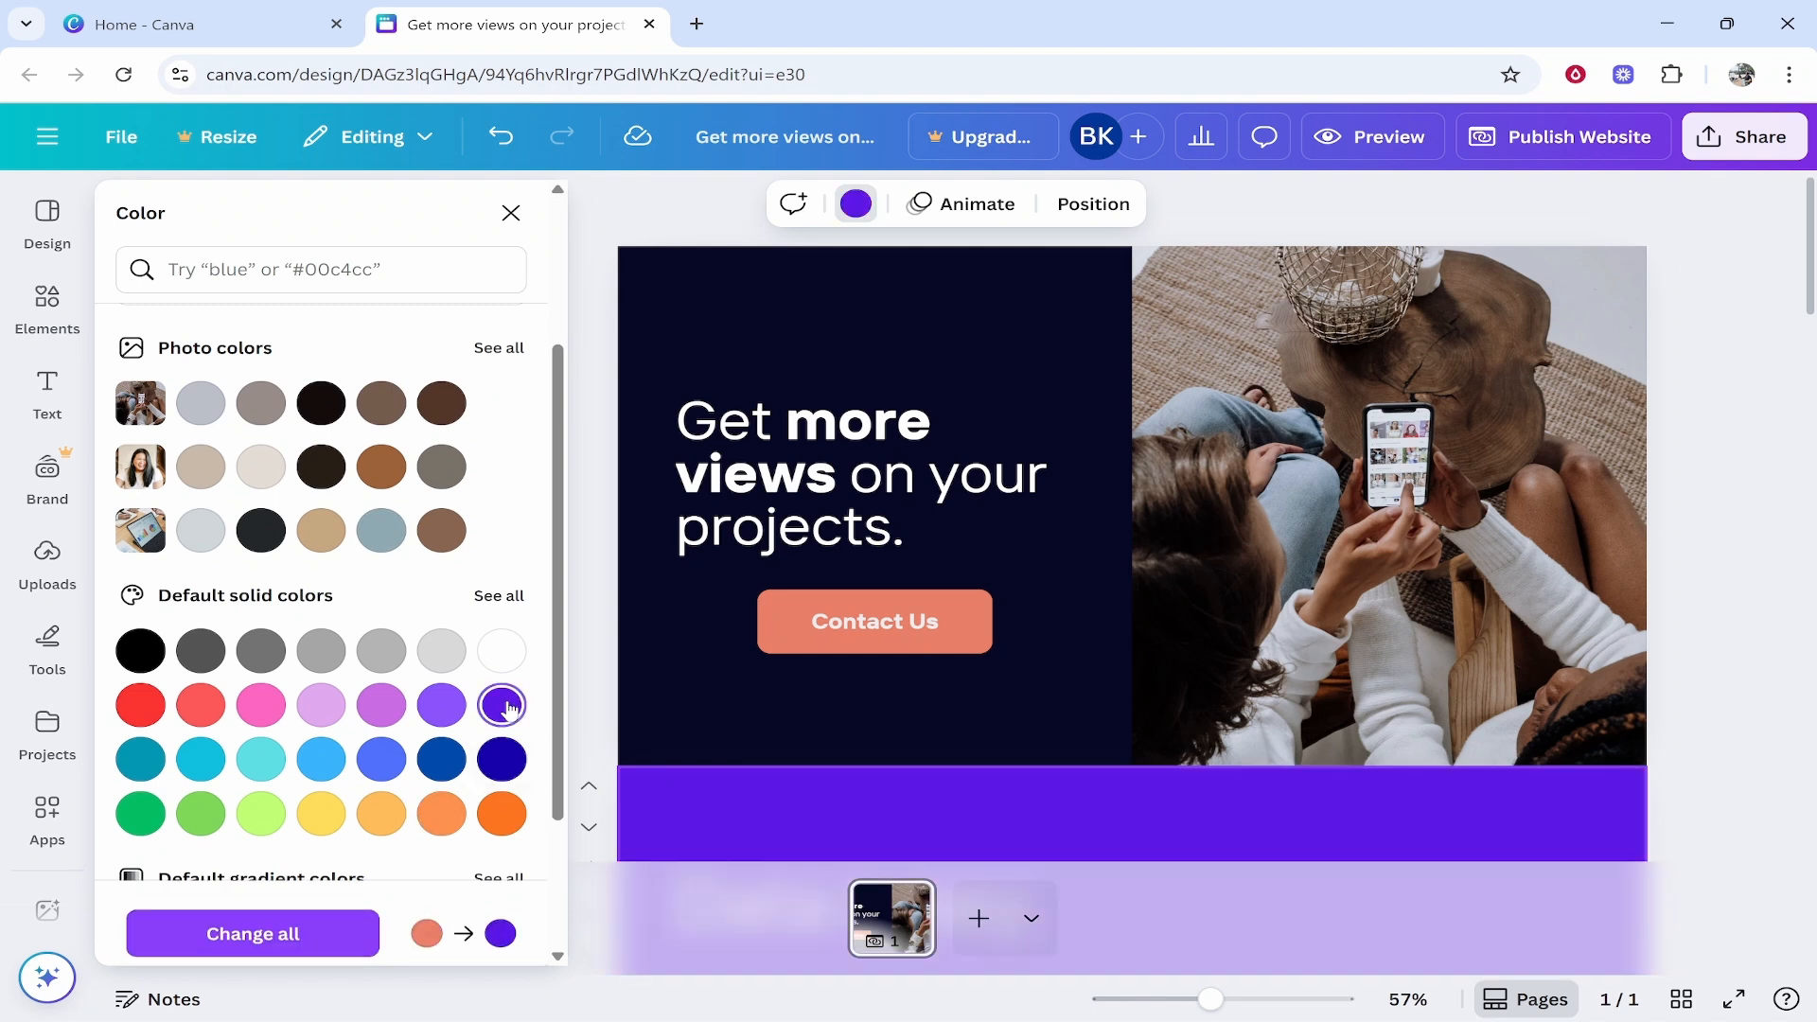
click(506, 771)
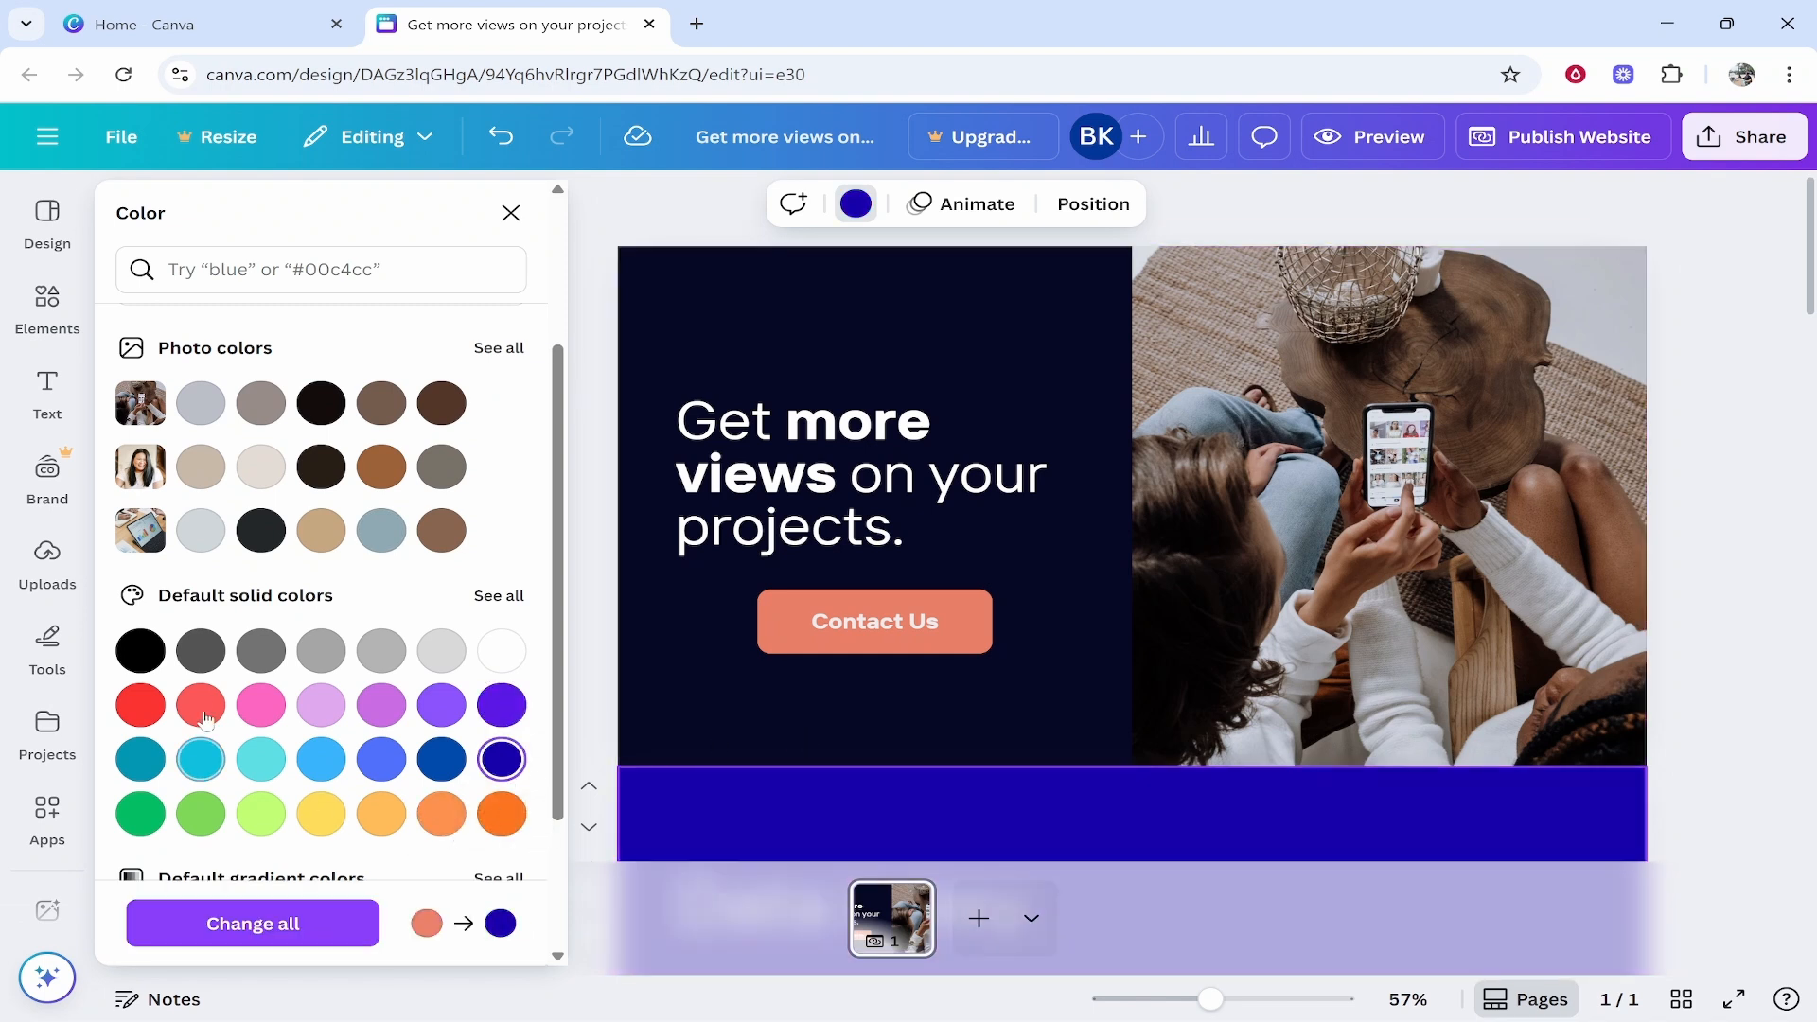
click(141, 705)
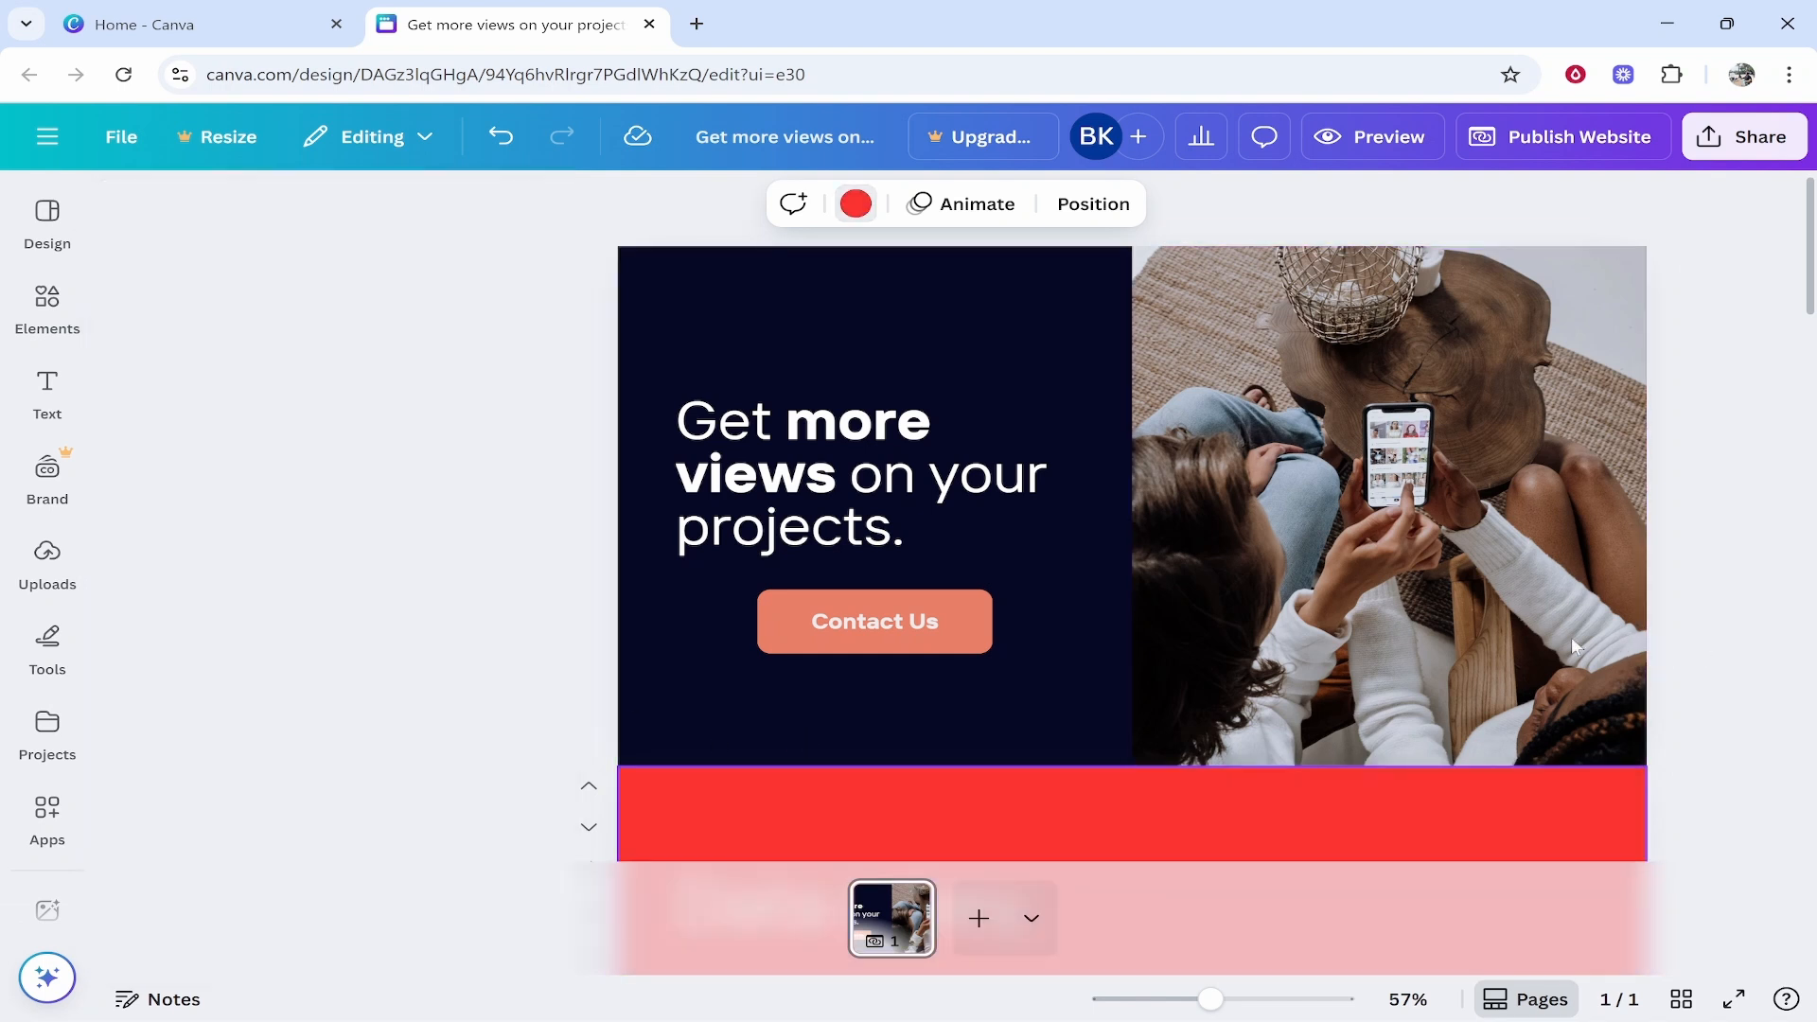
scroll(283, 795, down, 3)
click(262, 813)
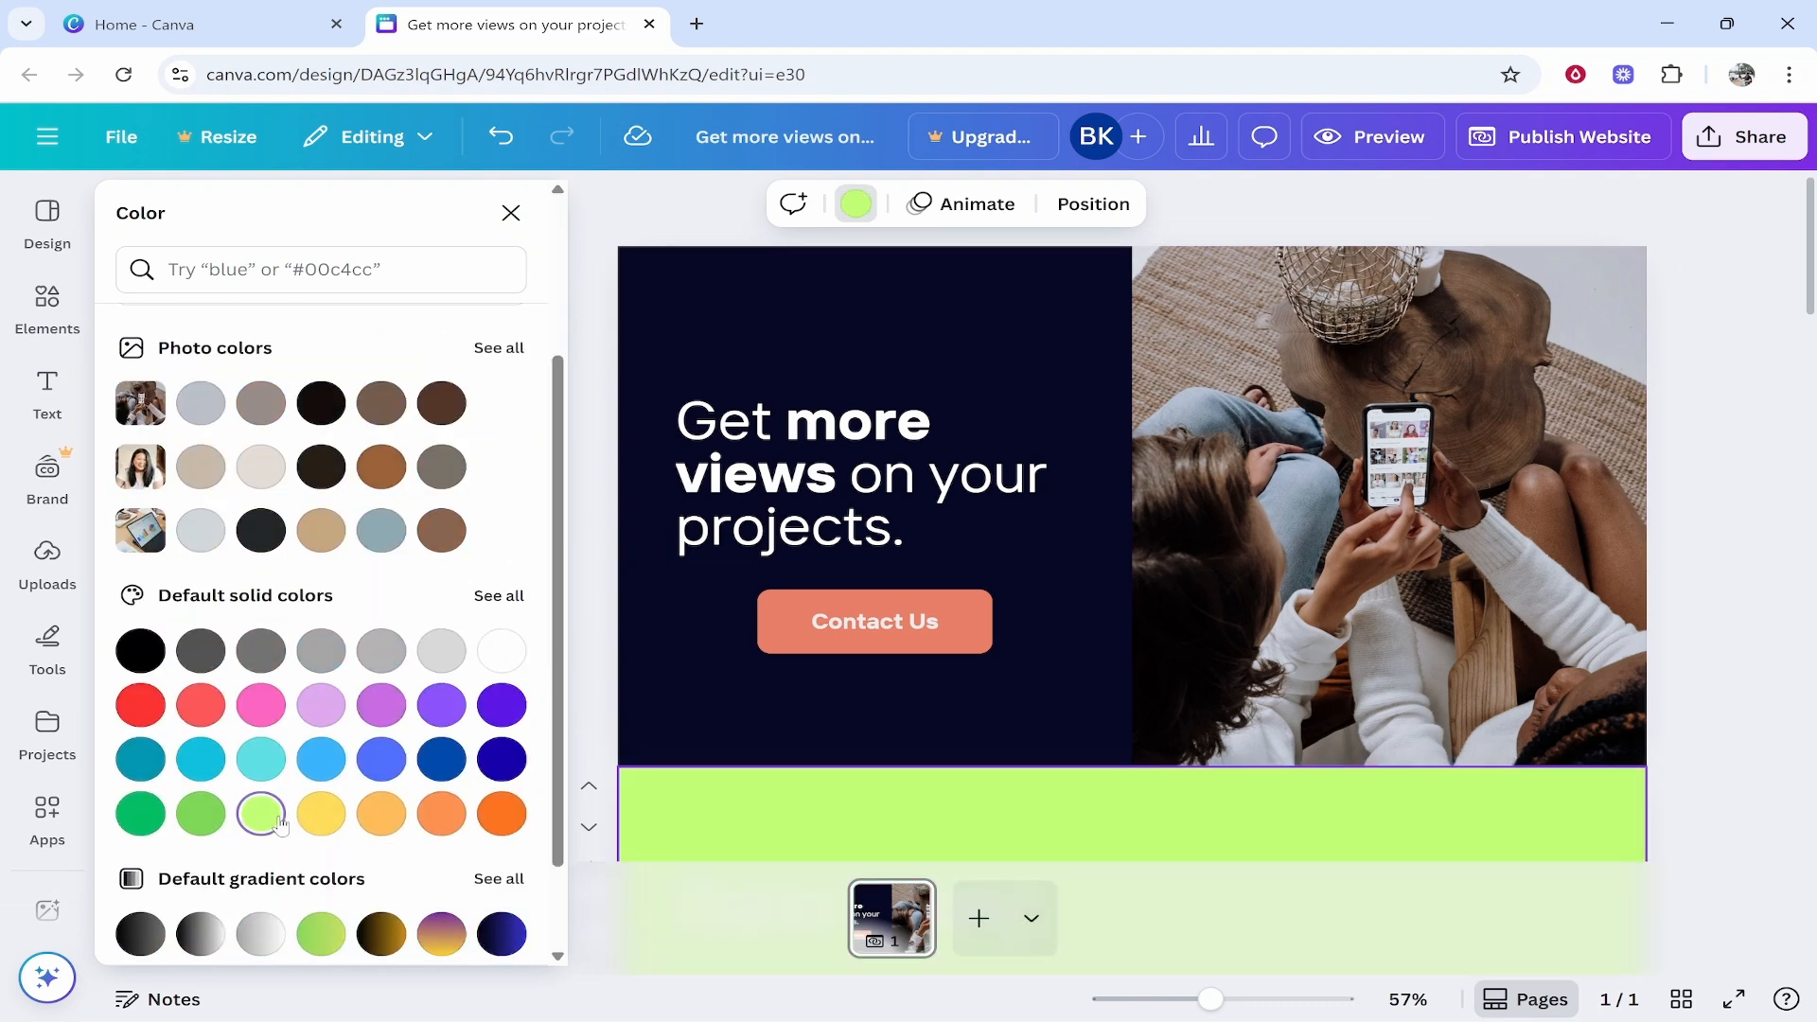
click(196, 825)
scroll(227, 820, down, 2)
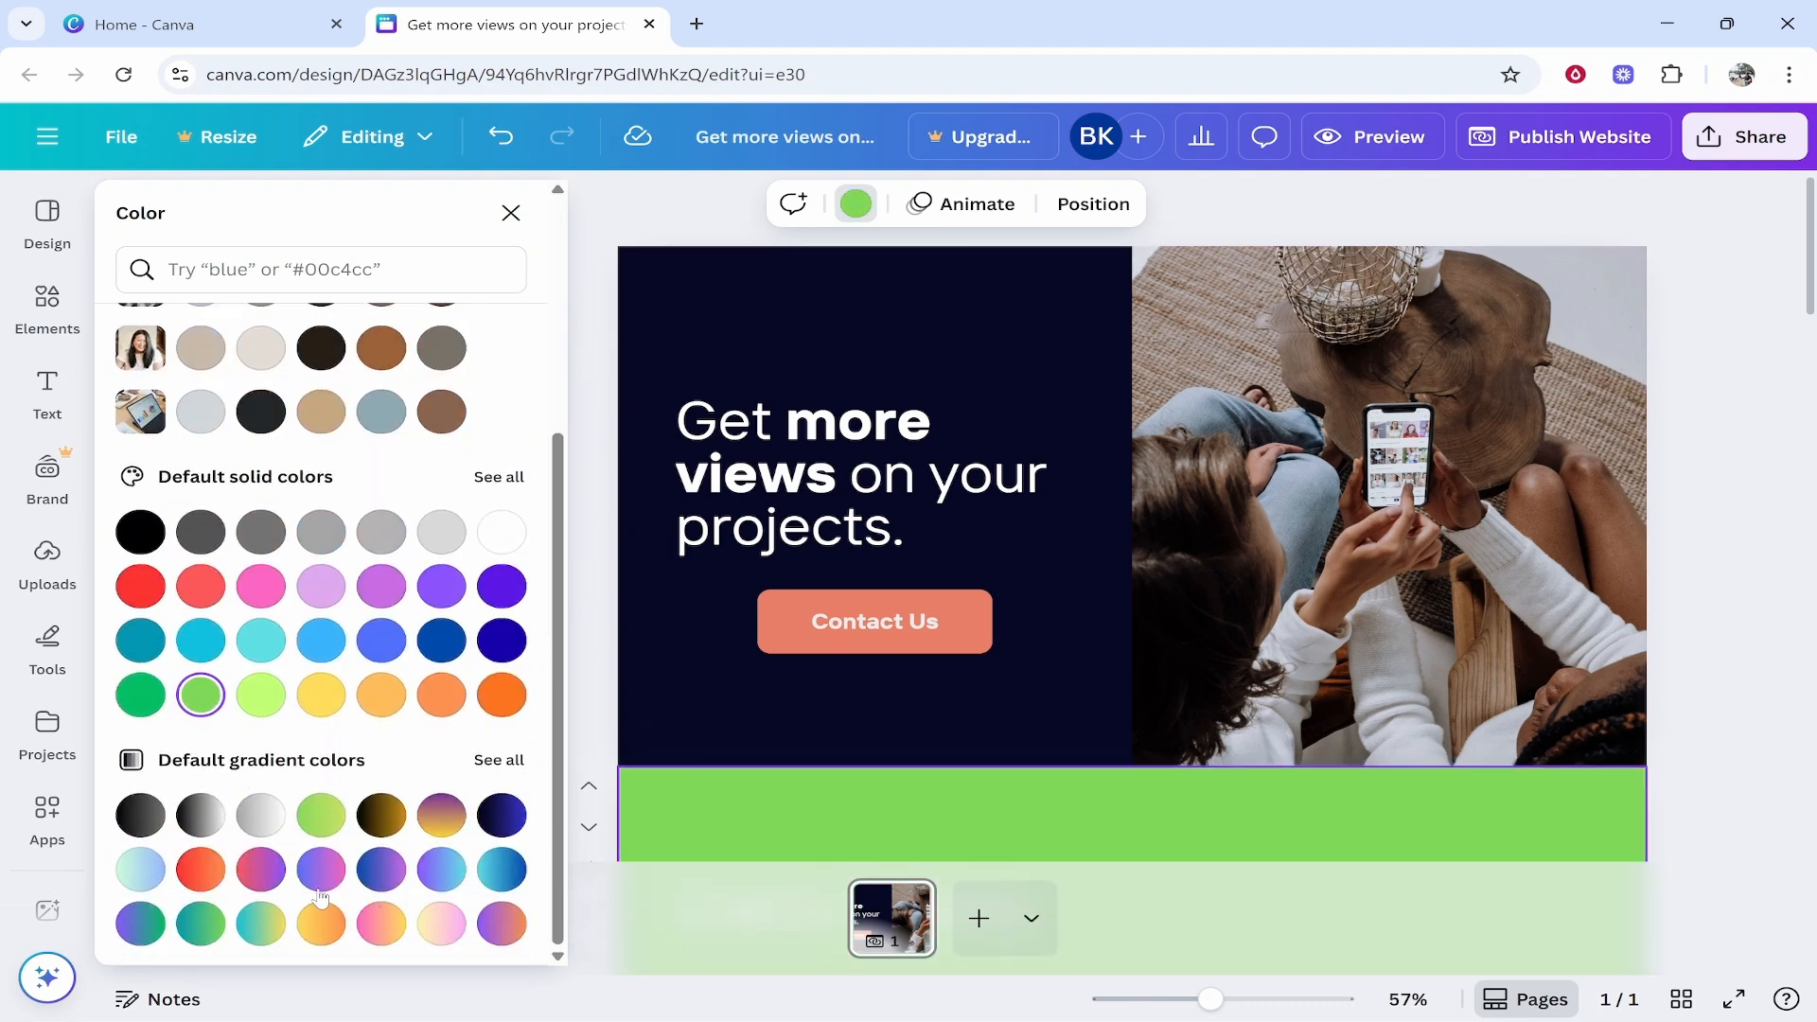
Step: Fill the "Contact Us" button shape with the same blue-to-pink gradient
click(761, 204)
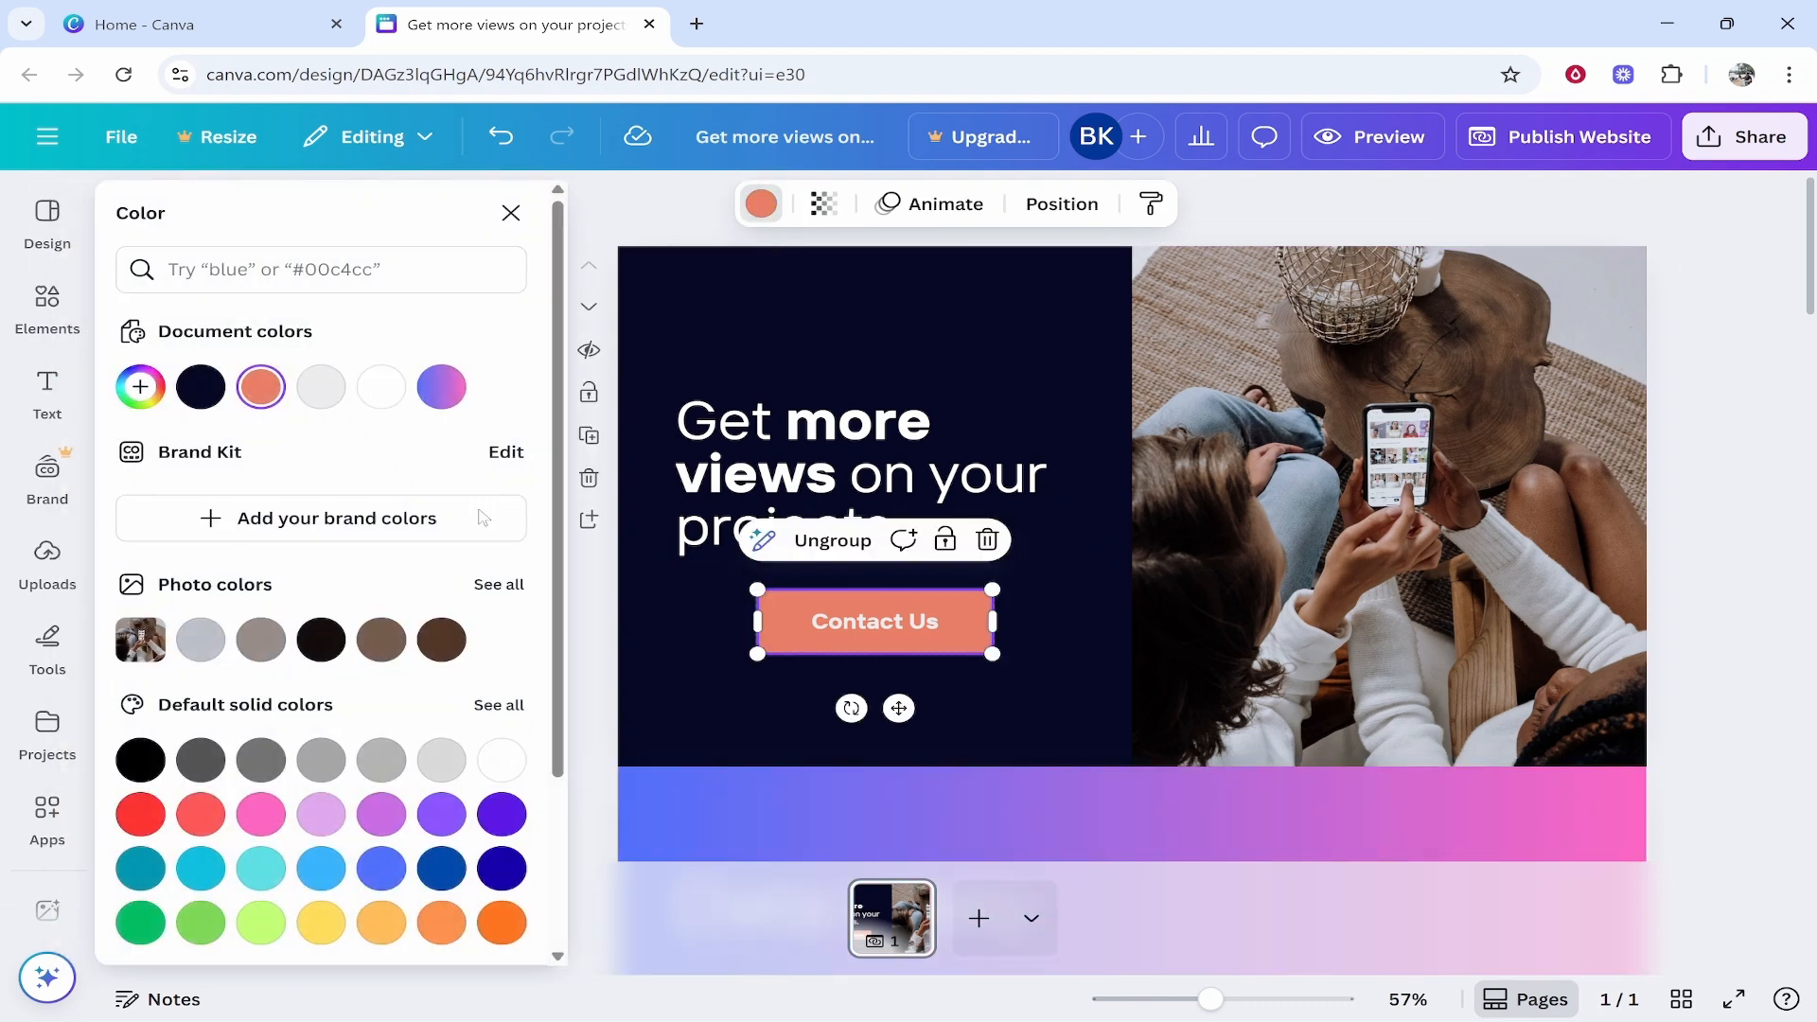
scroll(339, 660, down, 1)
scroll(341, 660, down, 1)
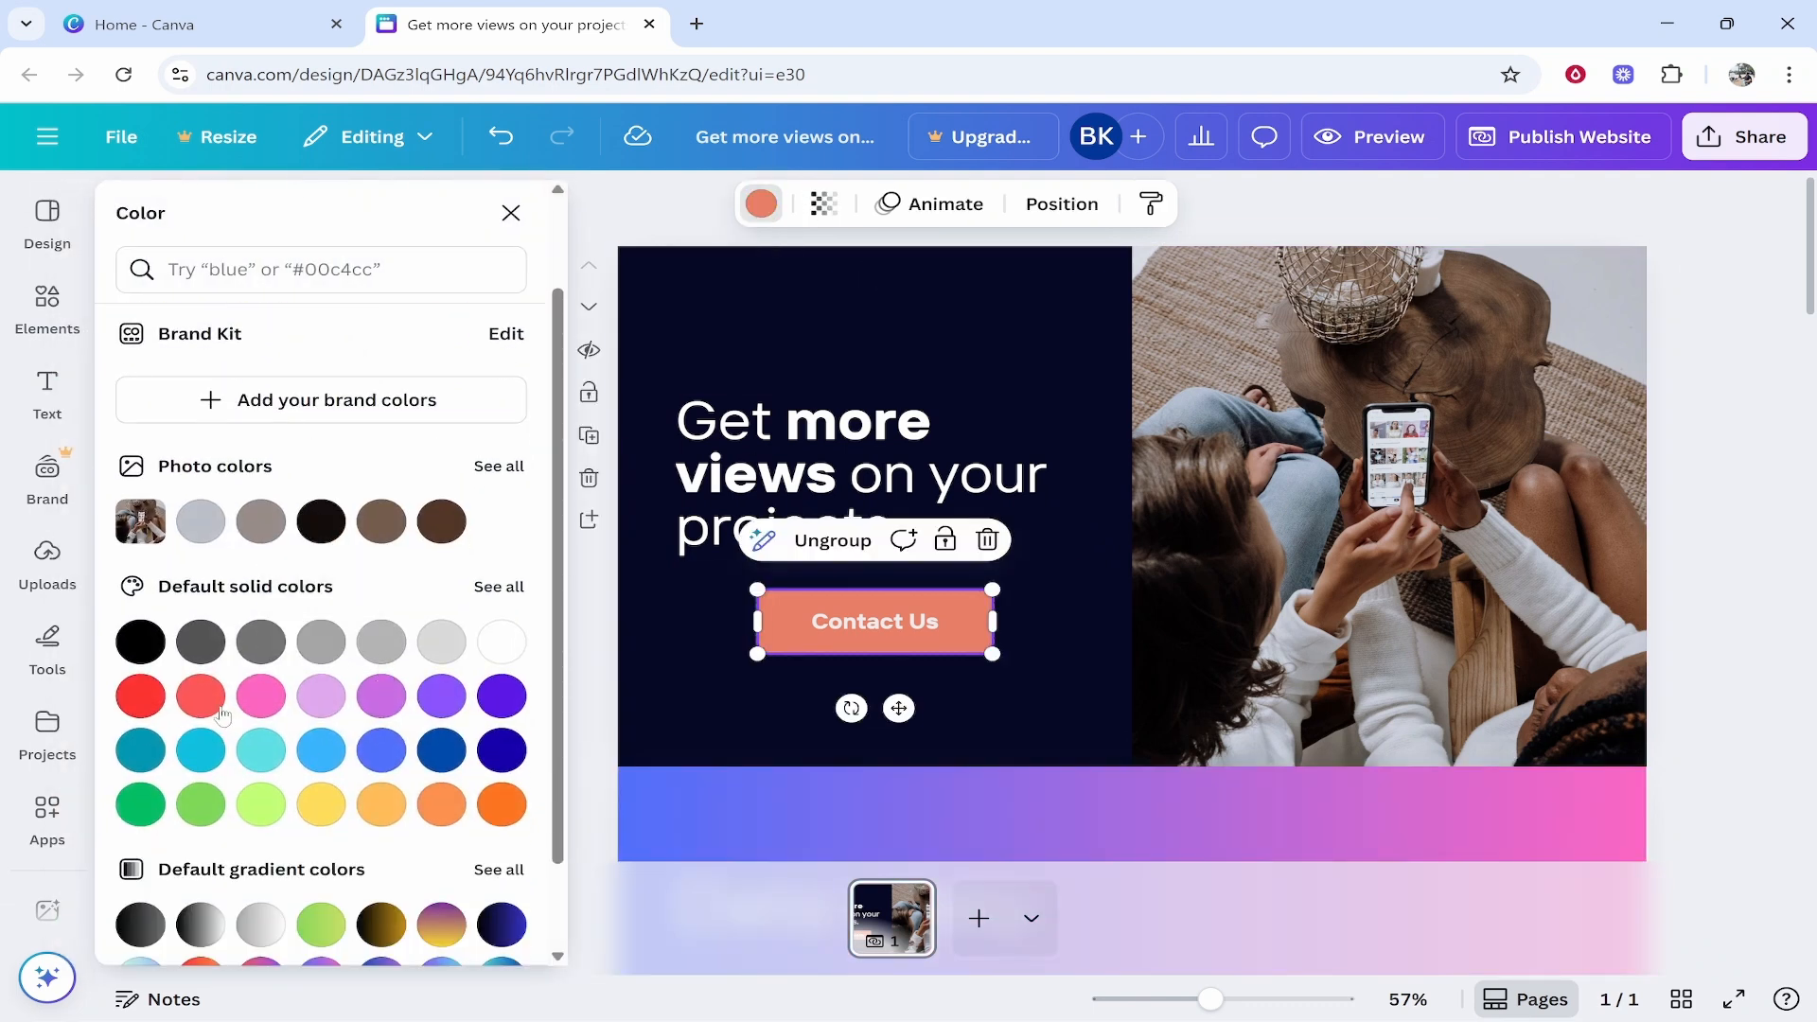
scroll(224, 716, down, 2)
click(319, 867)
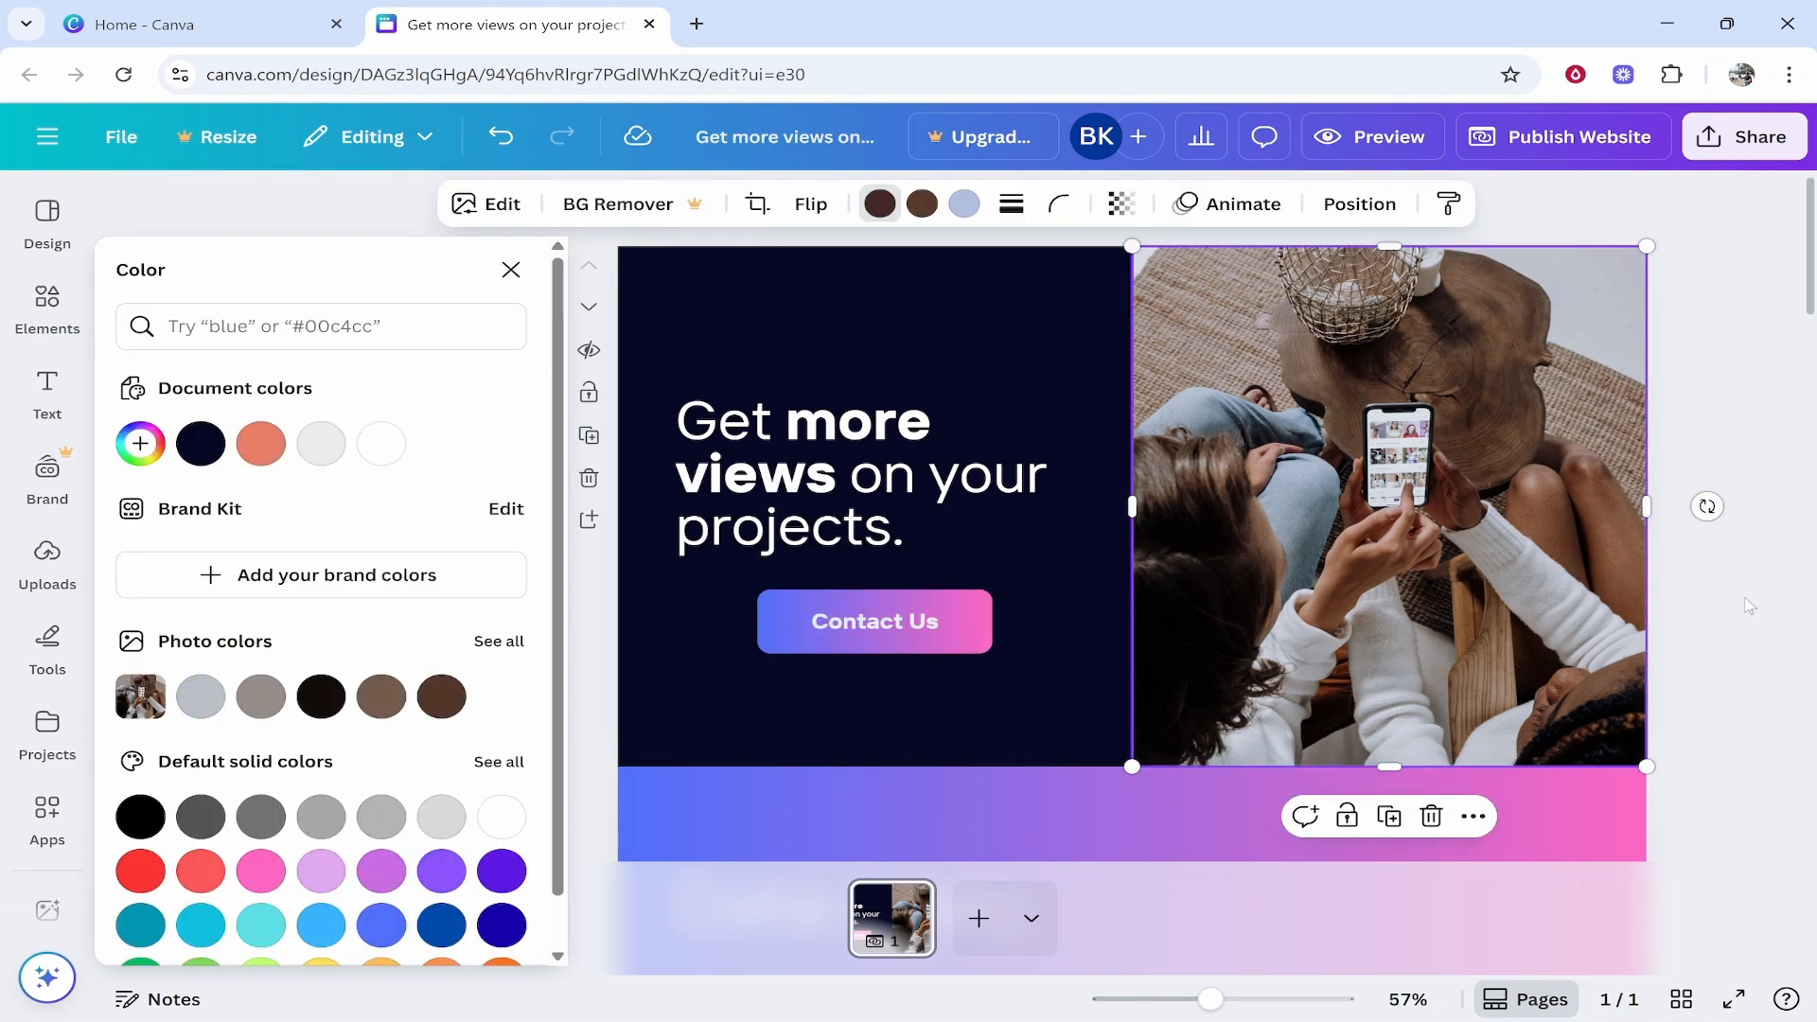
click(1064, 605)
Step: Move the "Data is key." heading and its body text to the middle of the section, with the text below the heading
scroll(1064, 702, down, 3)
scroll(1053, 543, up, 2)
scroll(689, 579, down, 4)
click(689, 577)
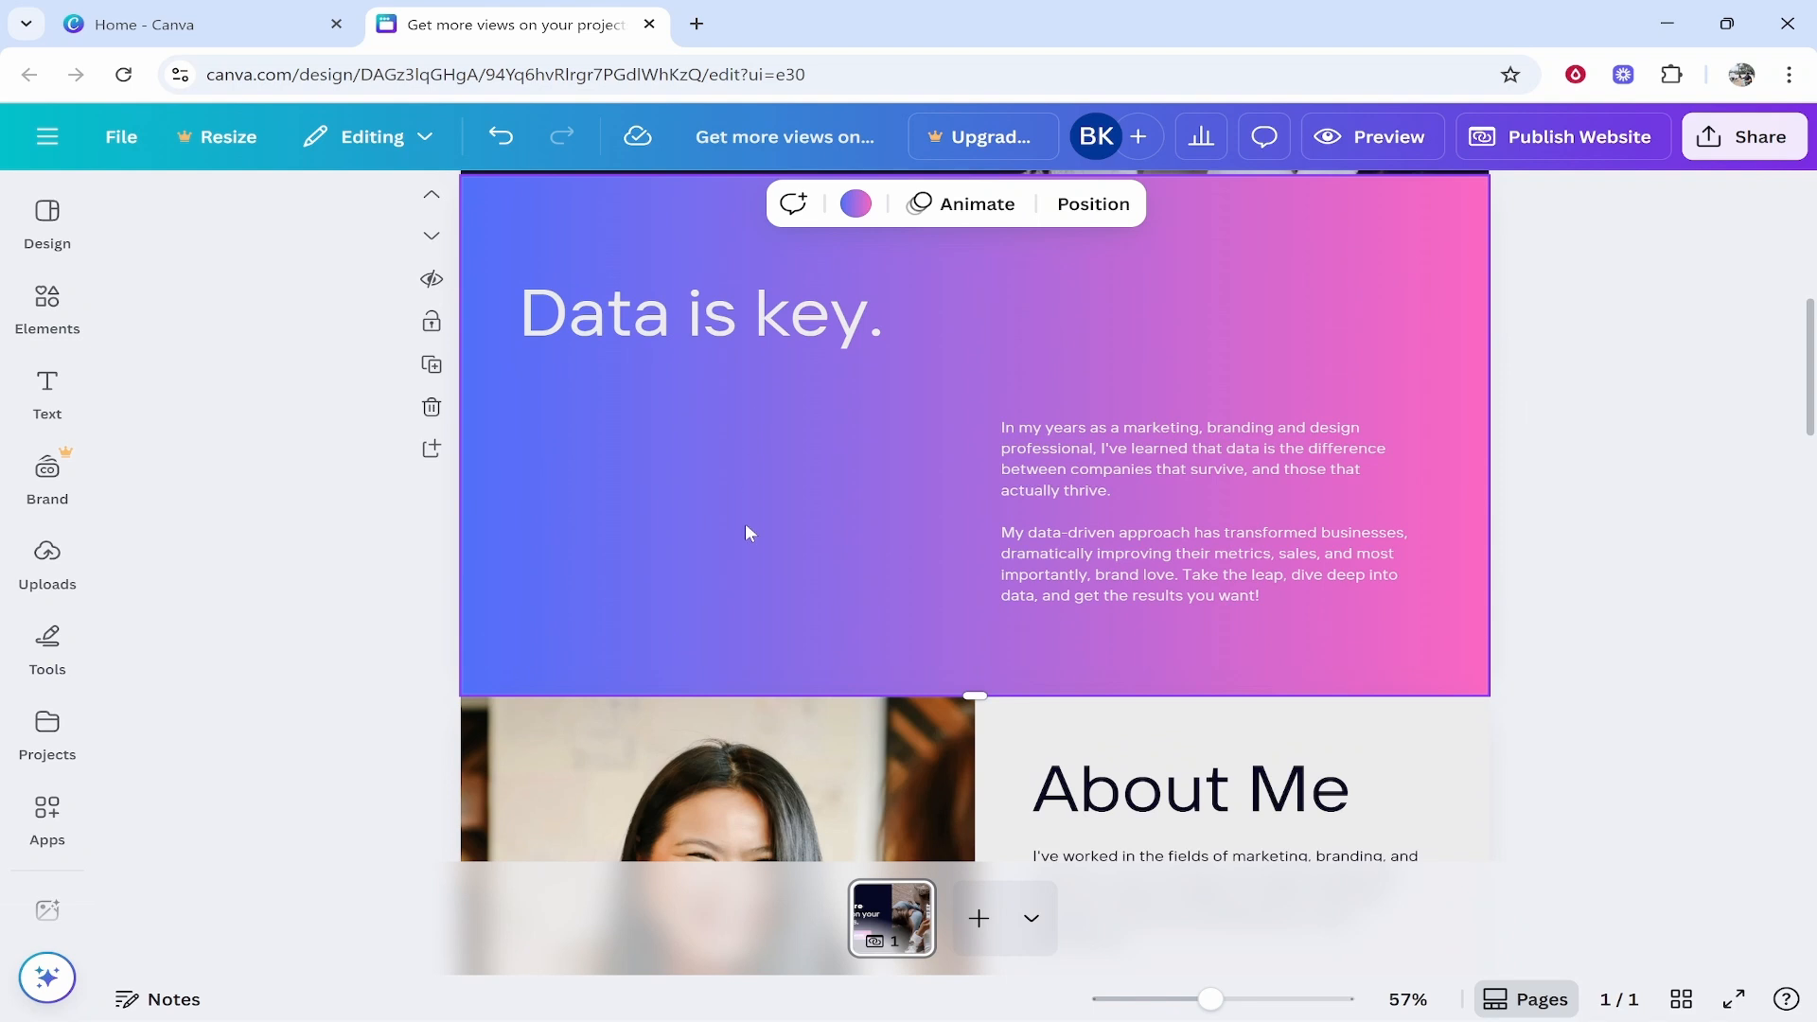
click(1241, 507)
scroll(1230, 530, up, 1)
drag(1136, 636, 930, 637)
drag(716, 453, 960, 441)
drag(1026, 600, 997, 554)
Step: Center-align the body text and the "Data is key." heading
double_click(996, 554)
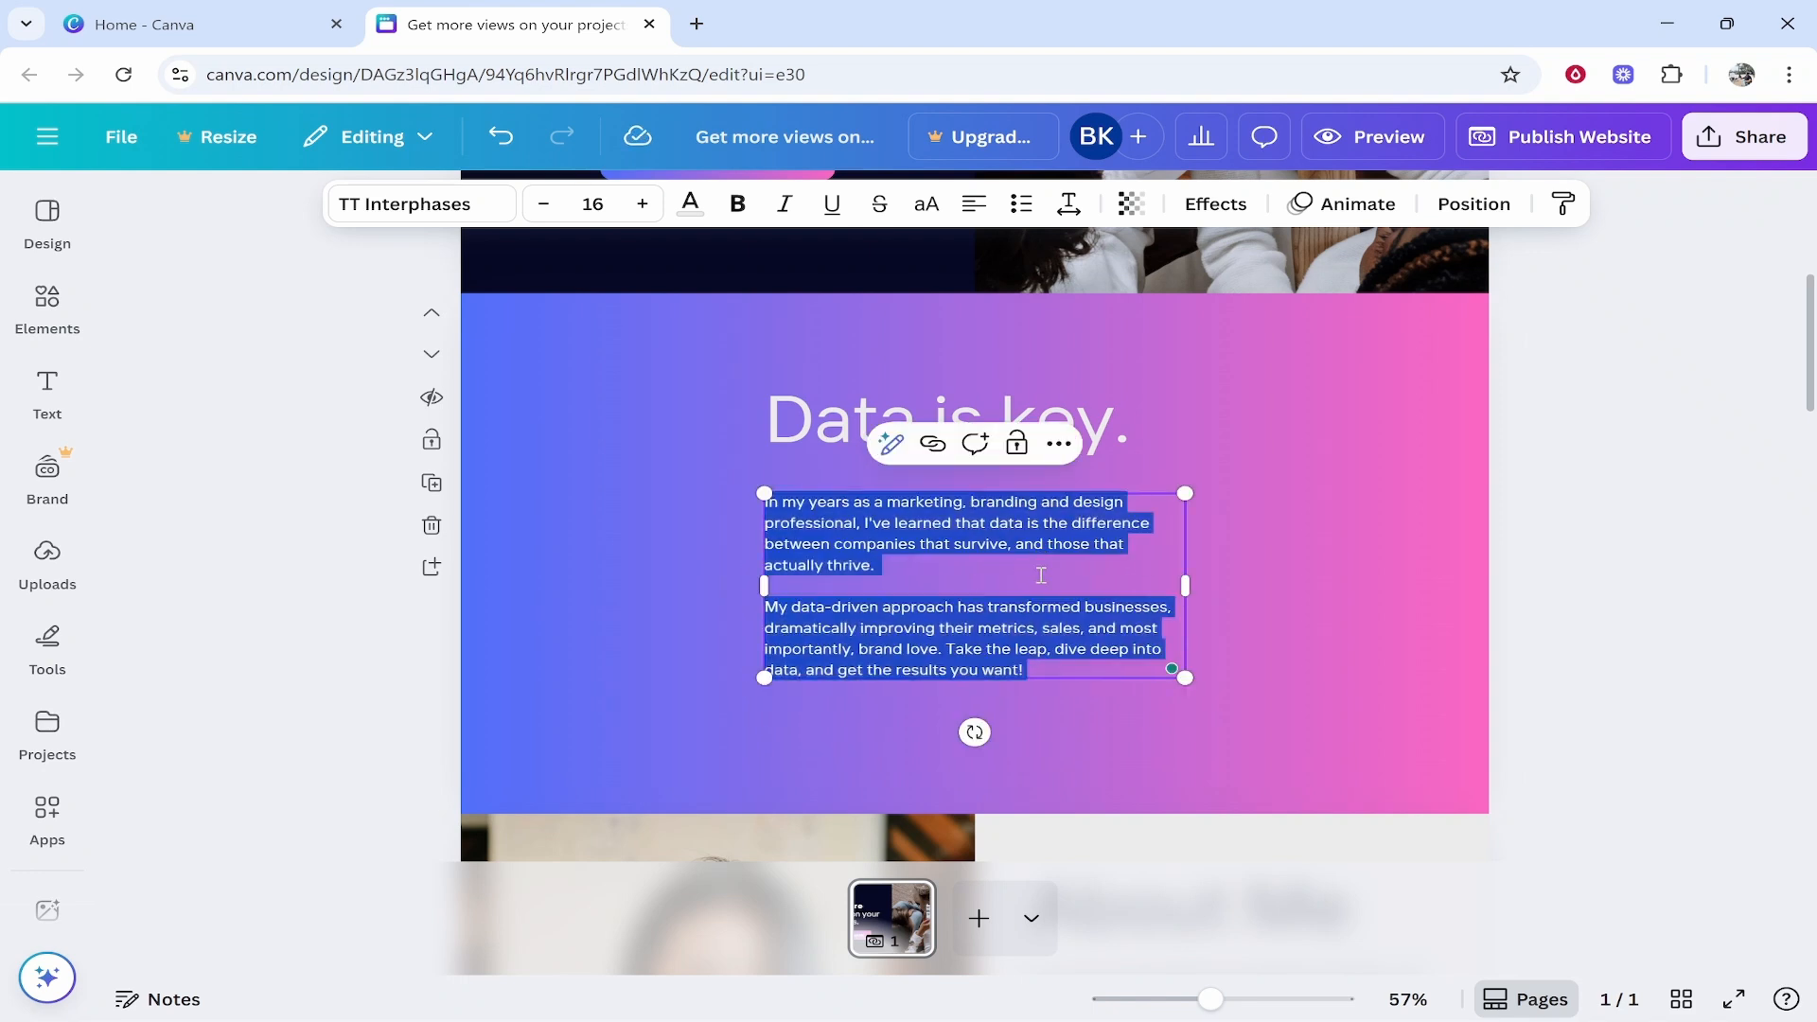
click(974, 203)
click(1703, 471)
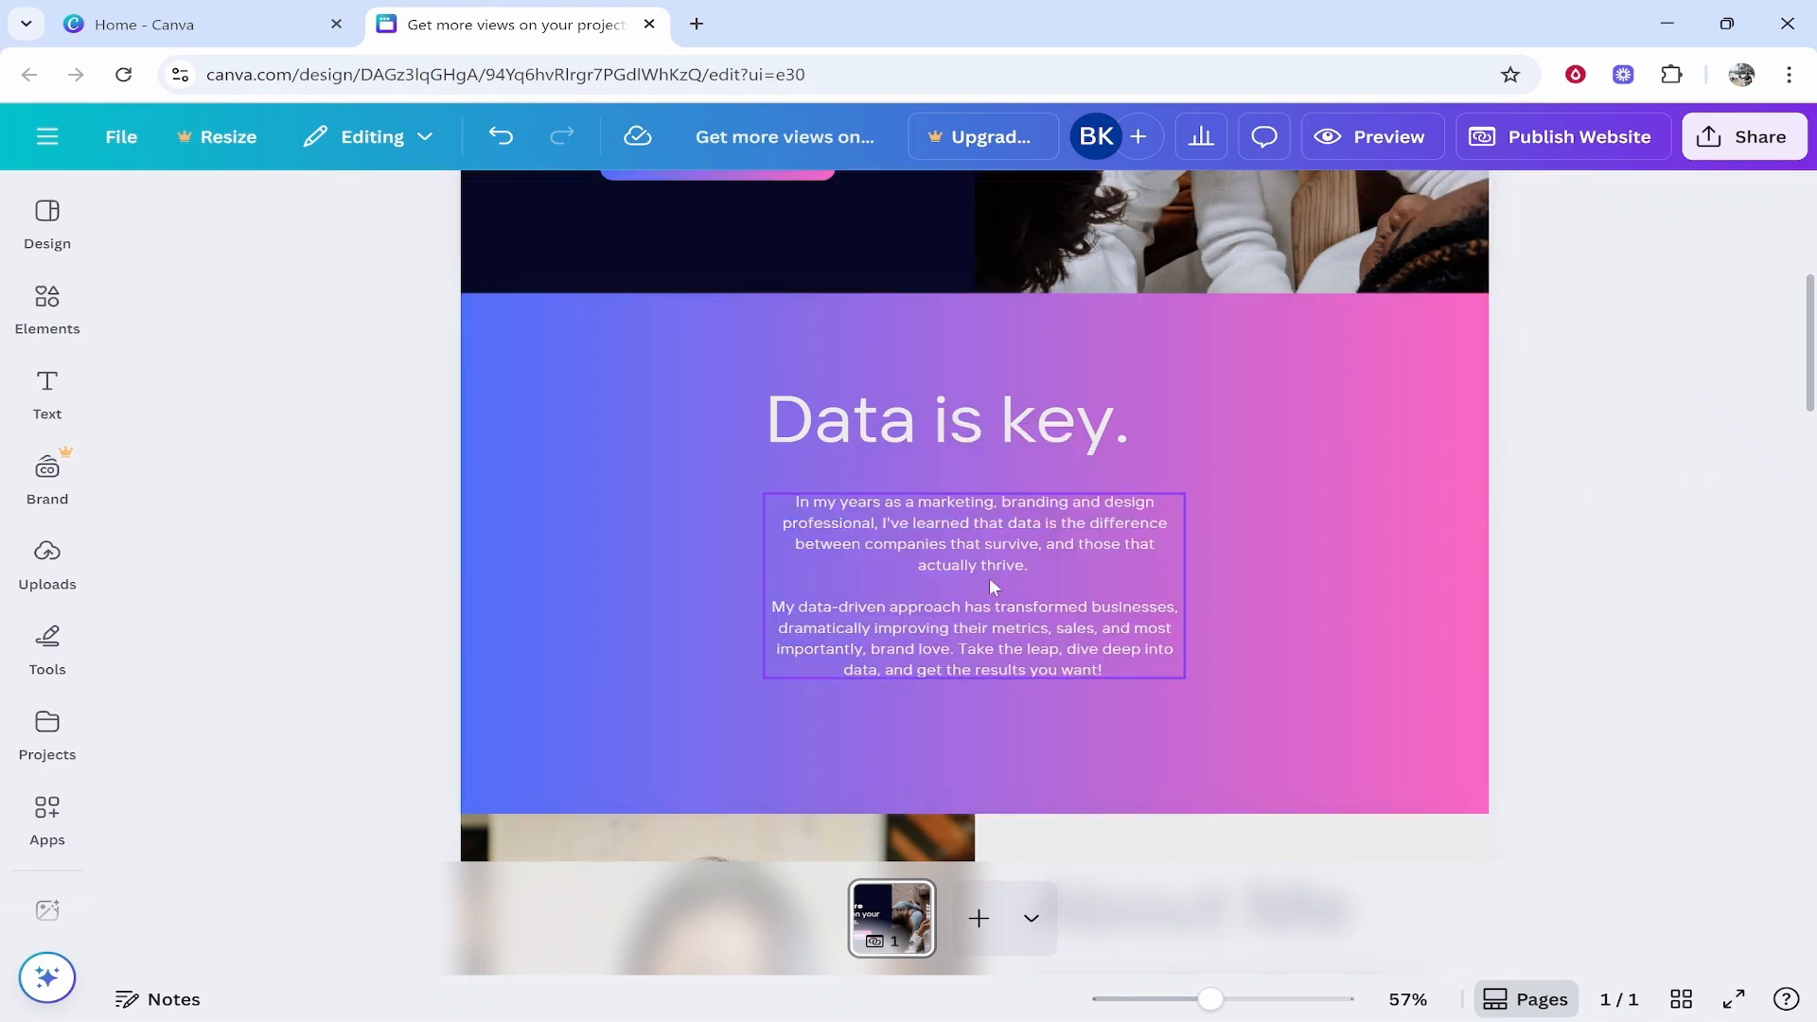
double_click(946, 416)
click(977, 207)
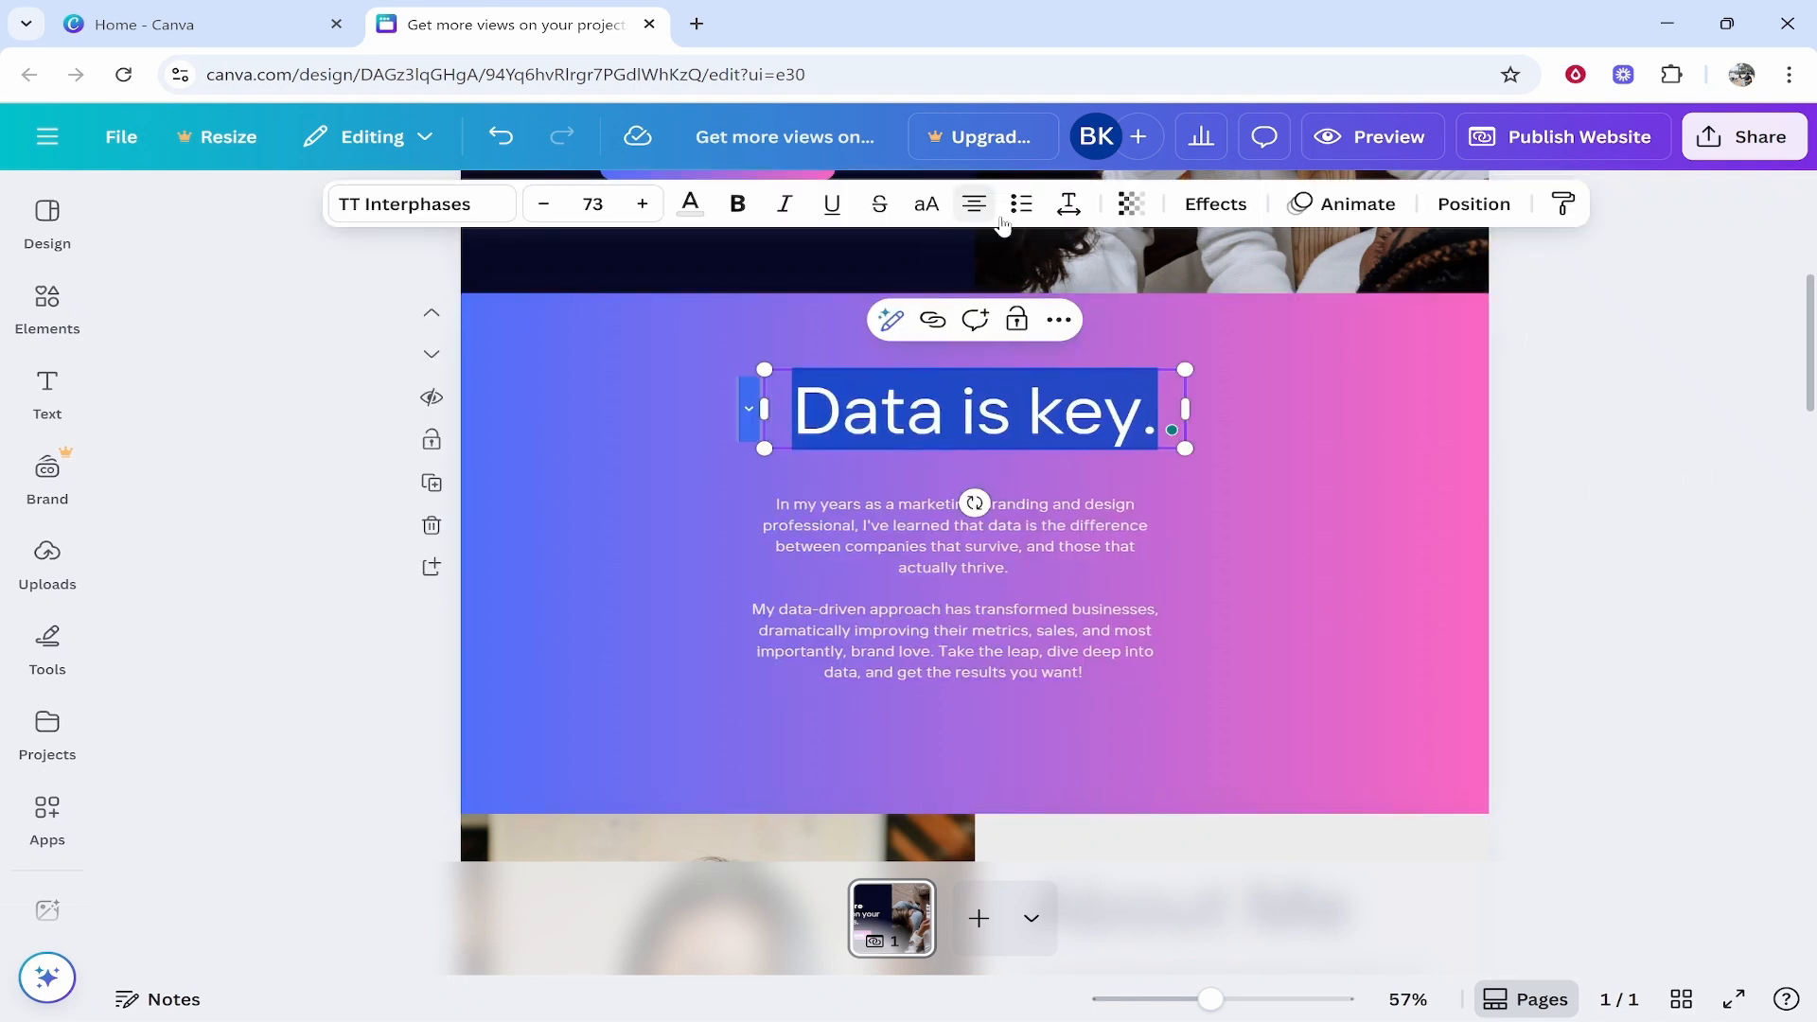
click(1425, 412)
scroll(1139, 484, down, 5)
scroll(1151, 543, up, 10)
scroll(1132, 531, down, 3)
scroll(1173, 440, up, 3)
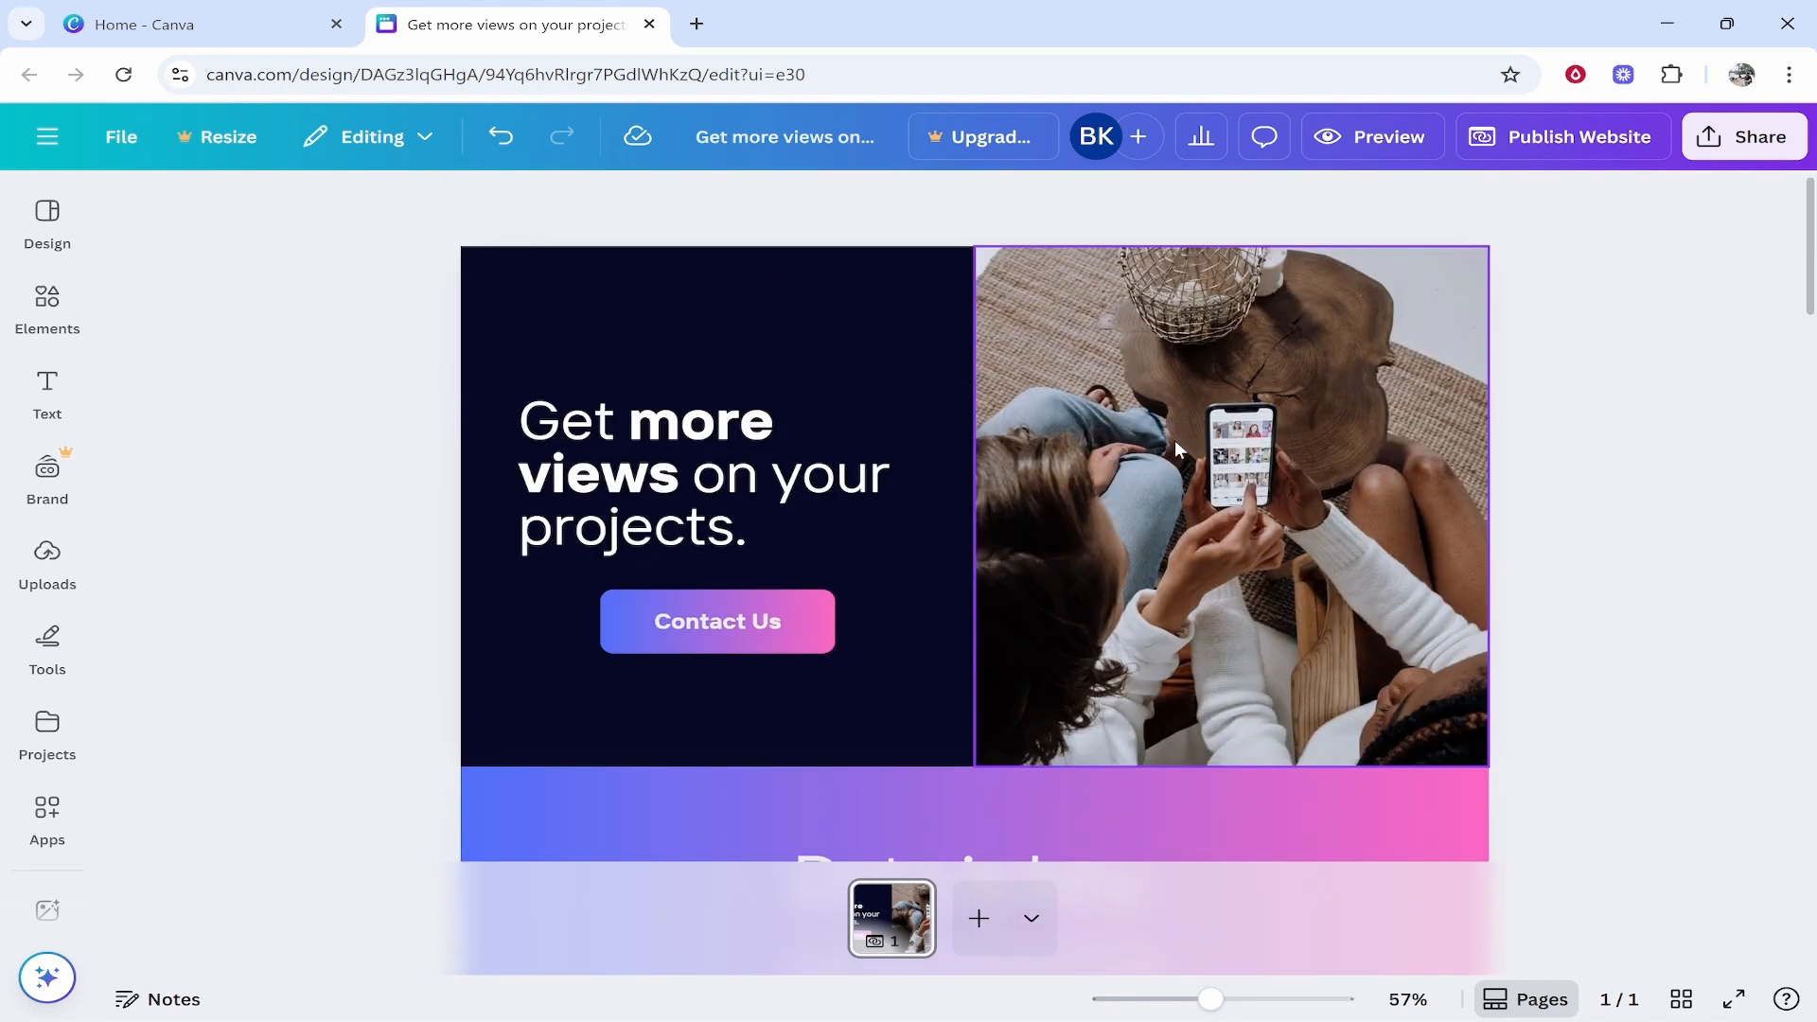
Step: Search the elements library for "video"
click(50, 208)
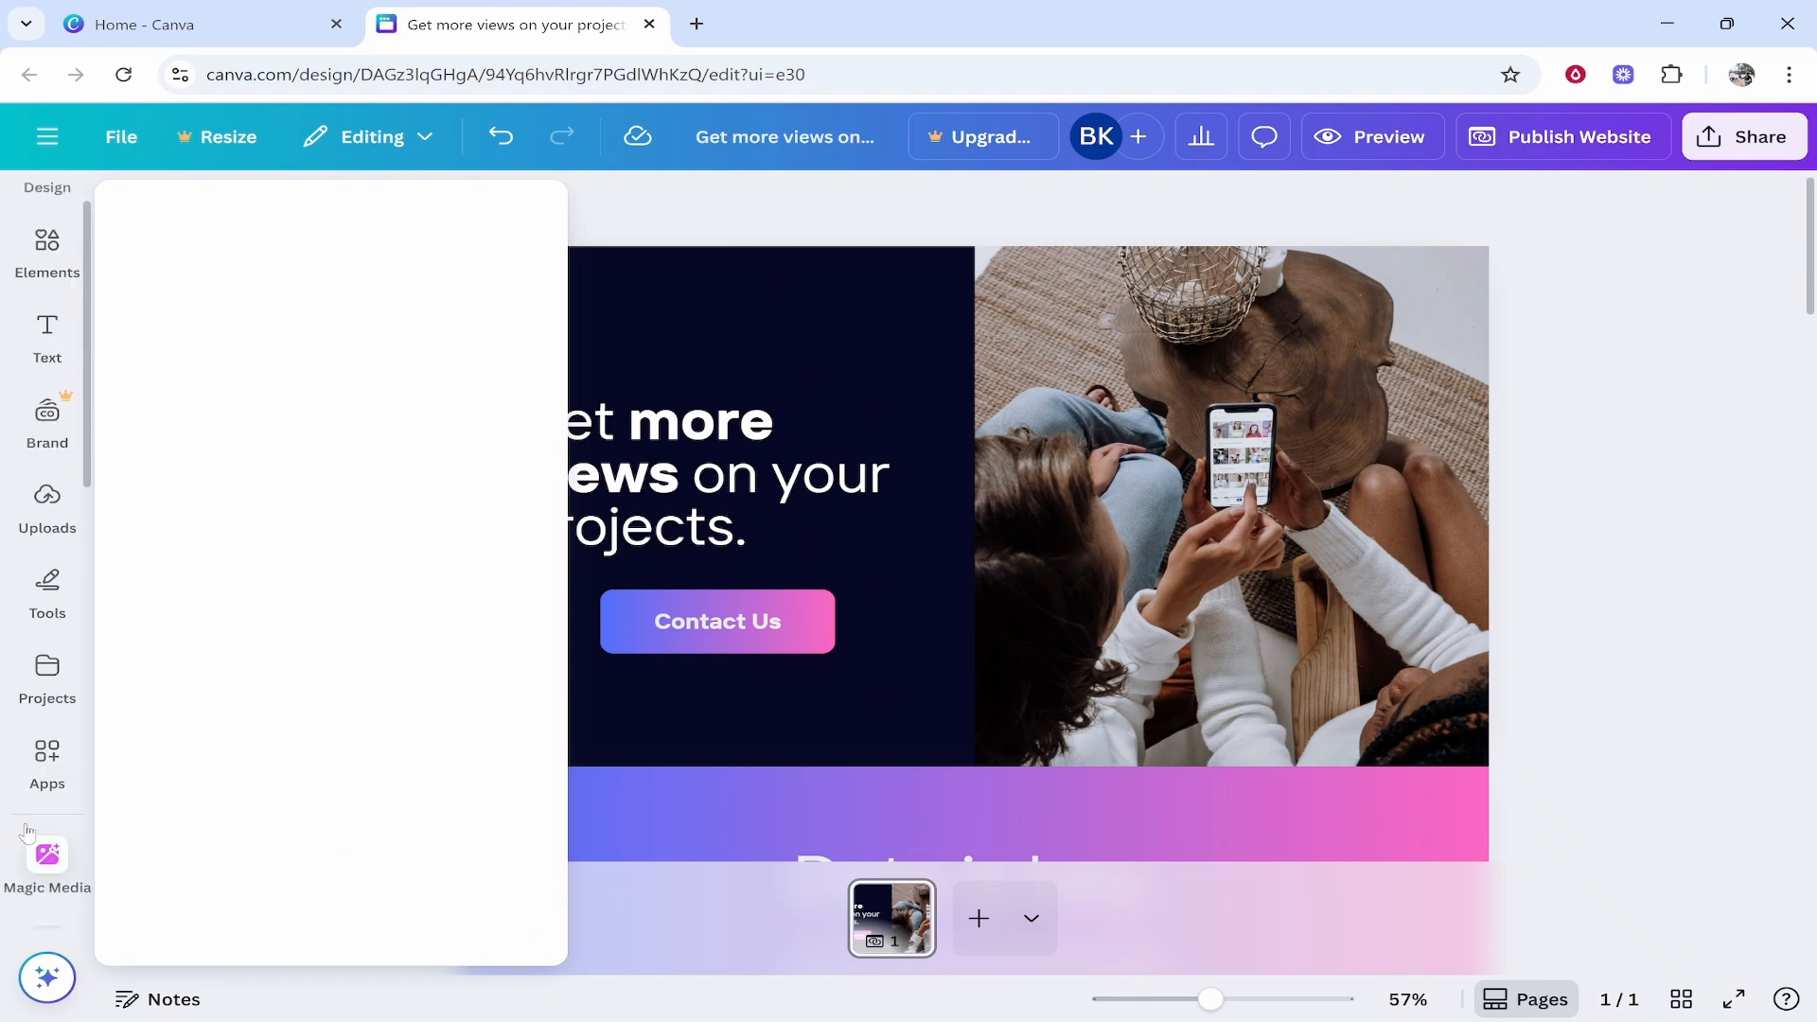
click(43, 244)
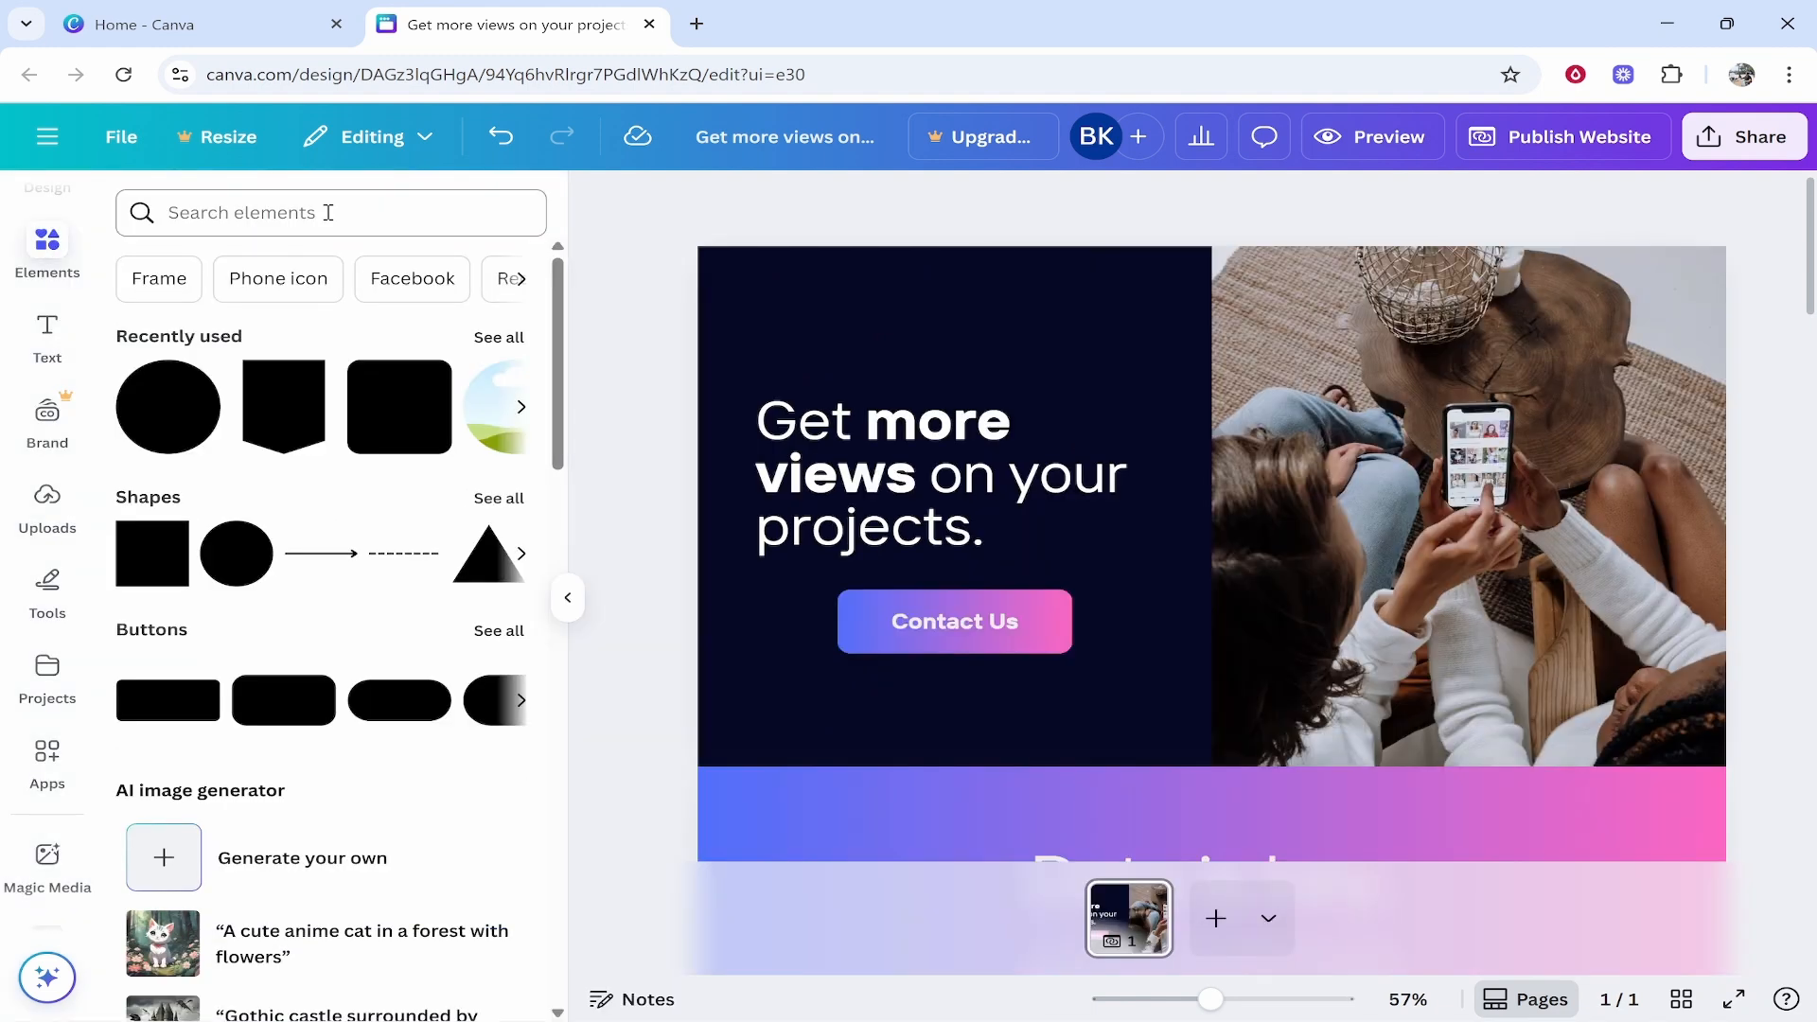
click(287, 212)
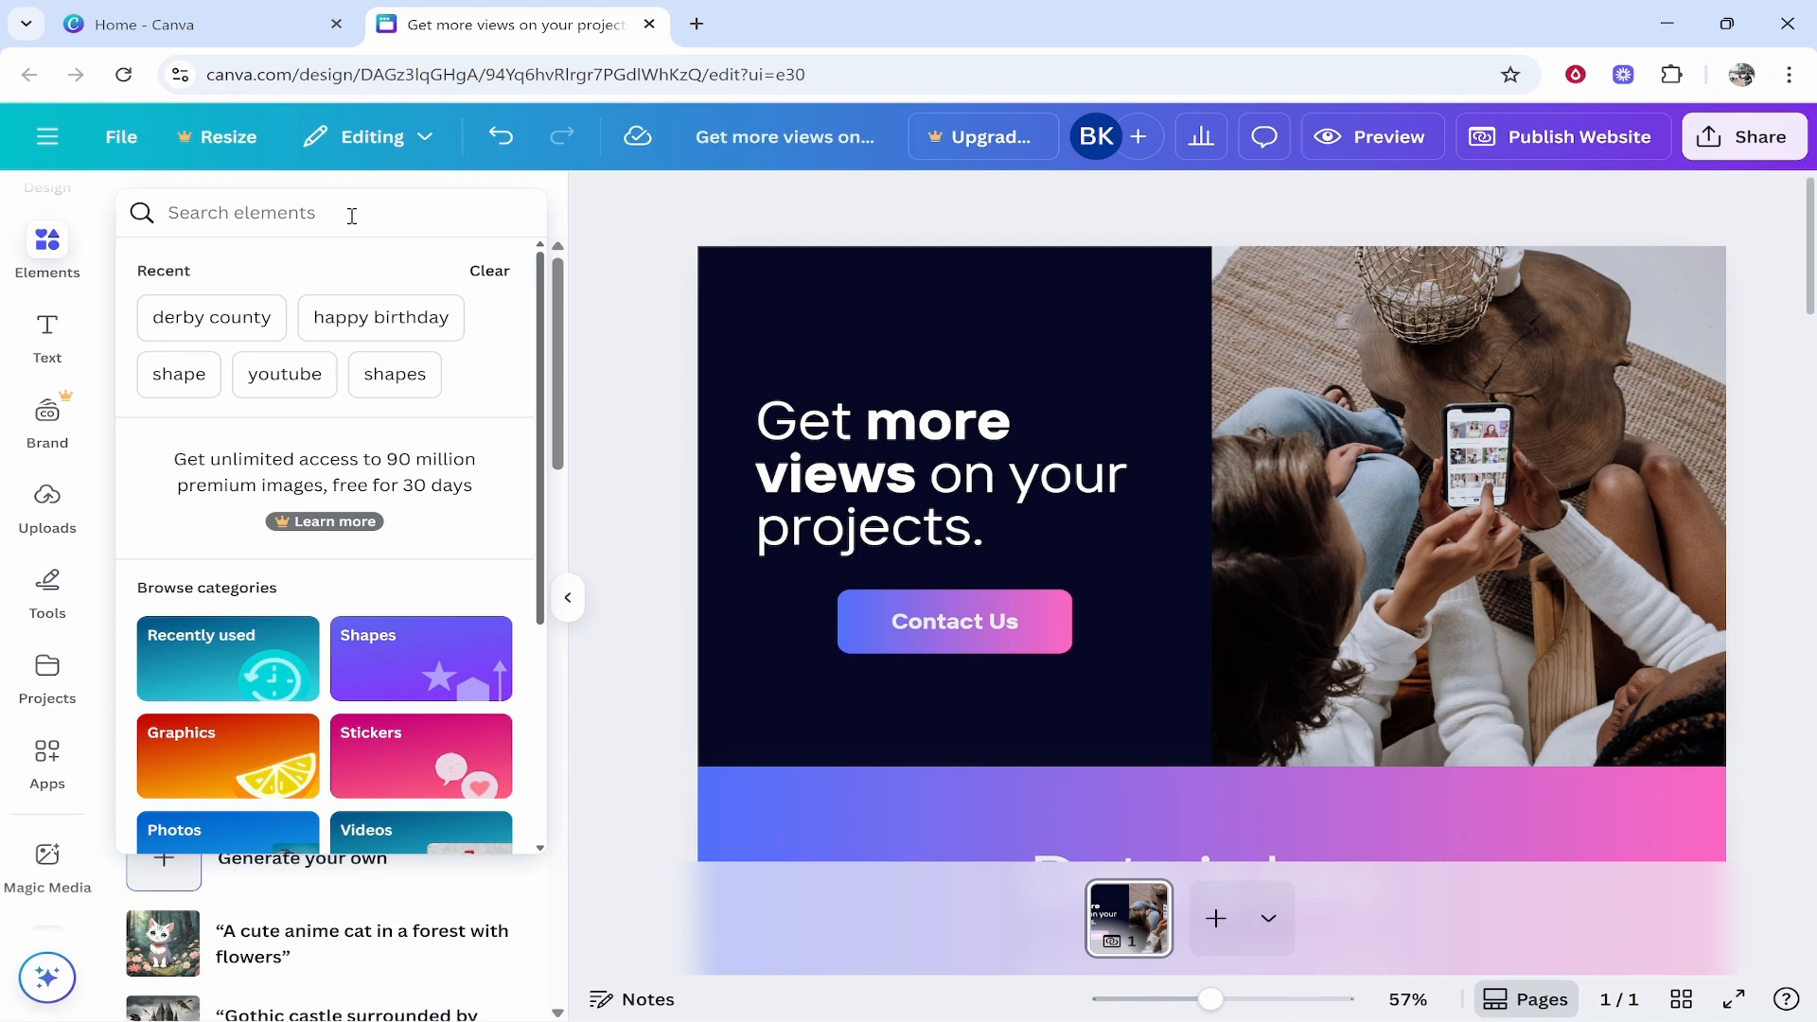
text(you)
key(BackSpace)
key(BackSpace)
key(BackSpace)
text(video)
key(Return)
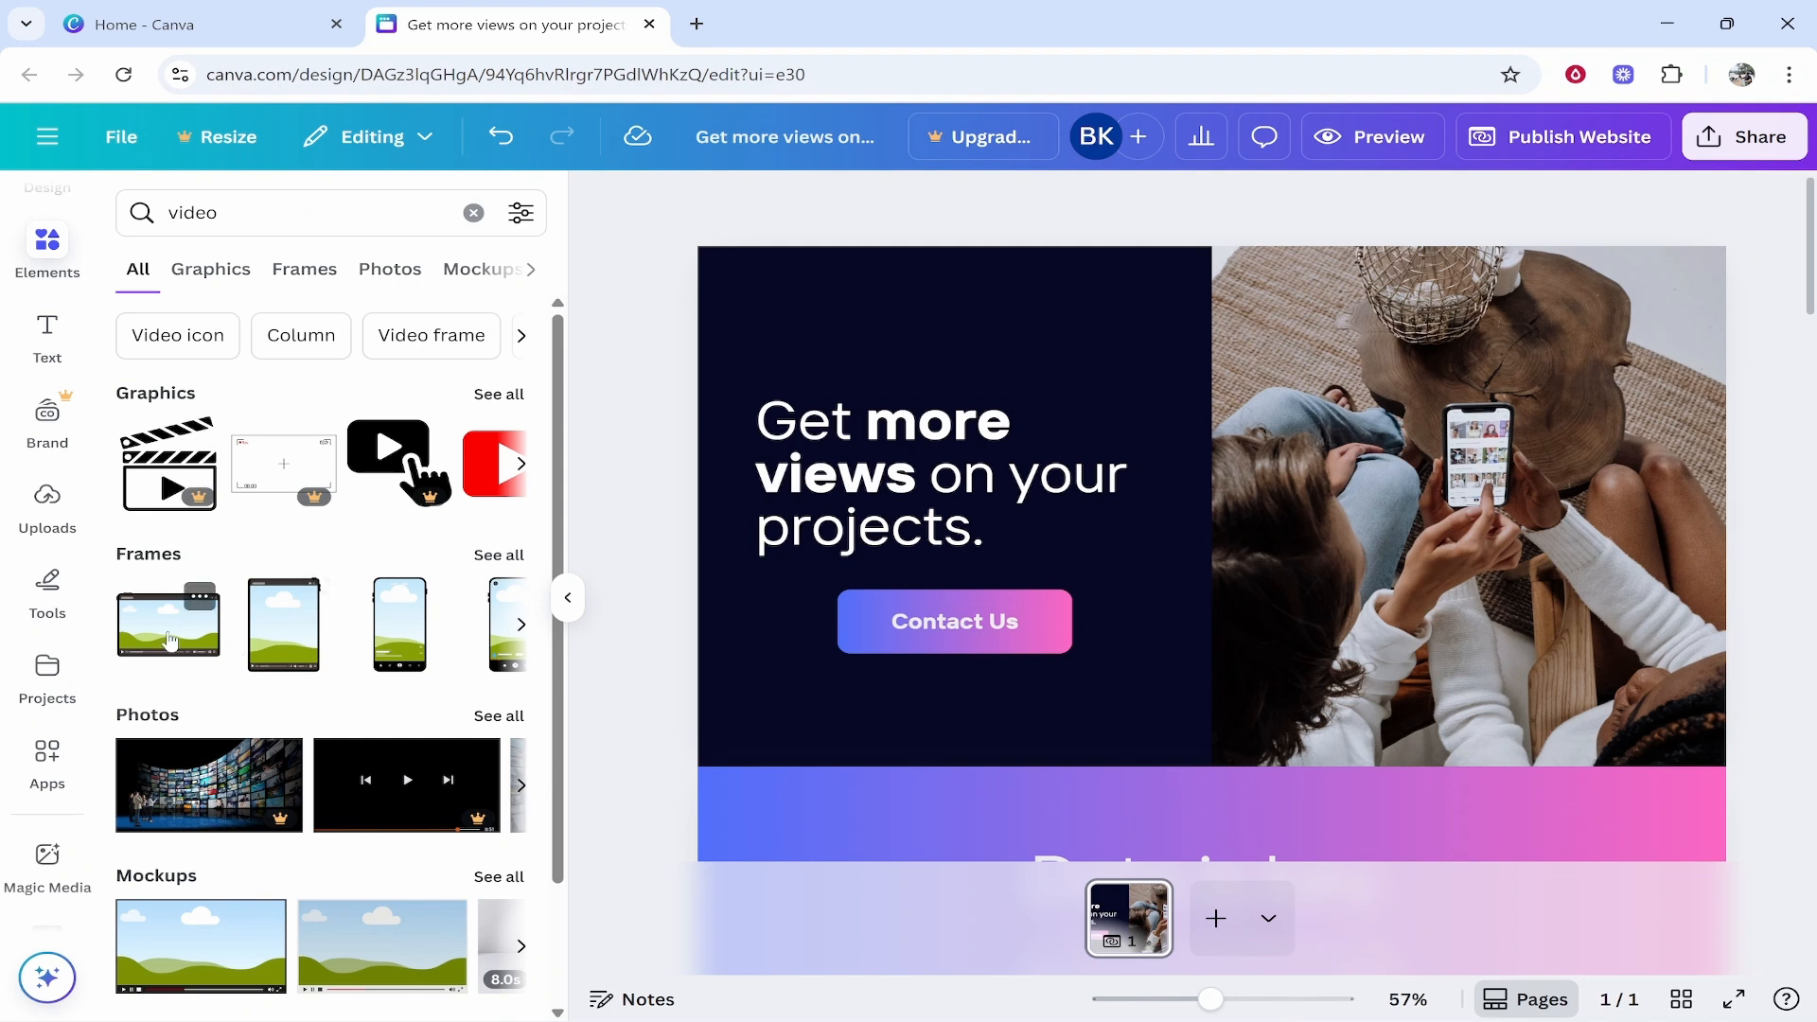
Step: Place the phone-shaped video frame left of the "Data is key." text and enlarge it to nearly the section's height
scroll(243, 454, down, 2)
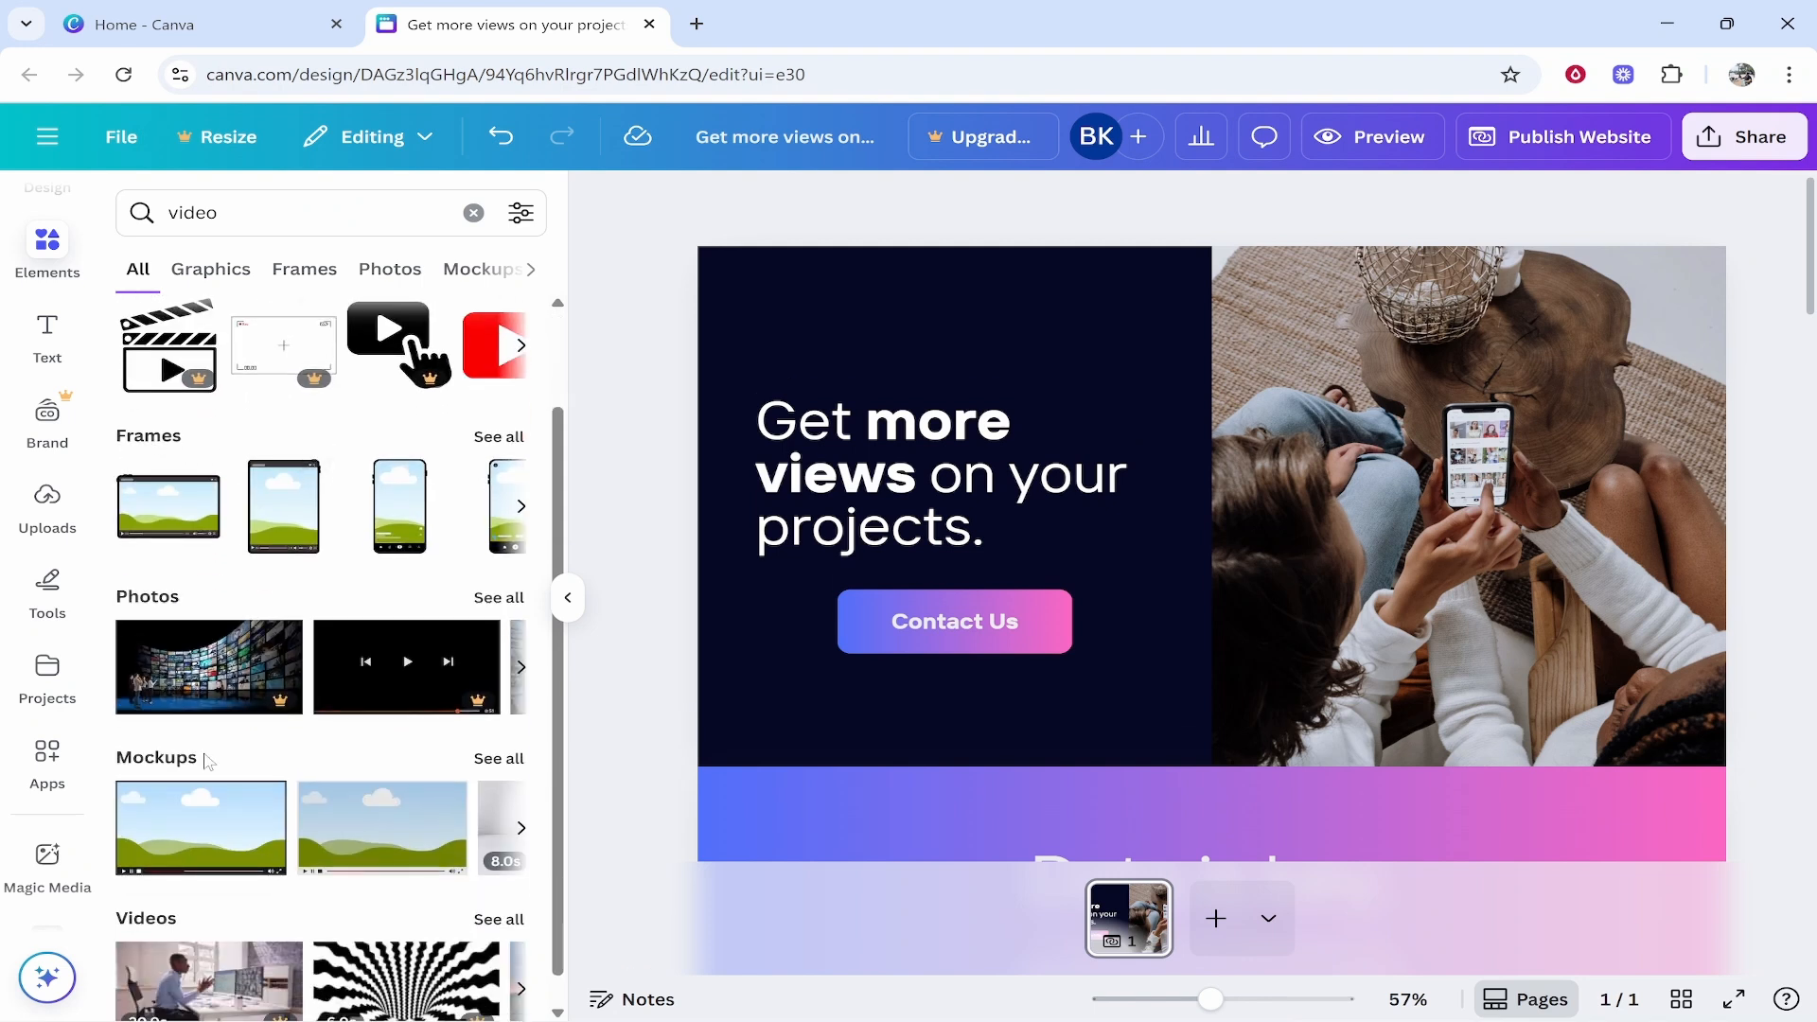
scroll(298, 734, up, 2)
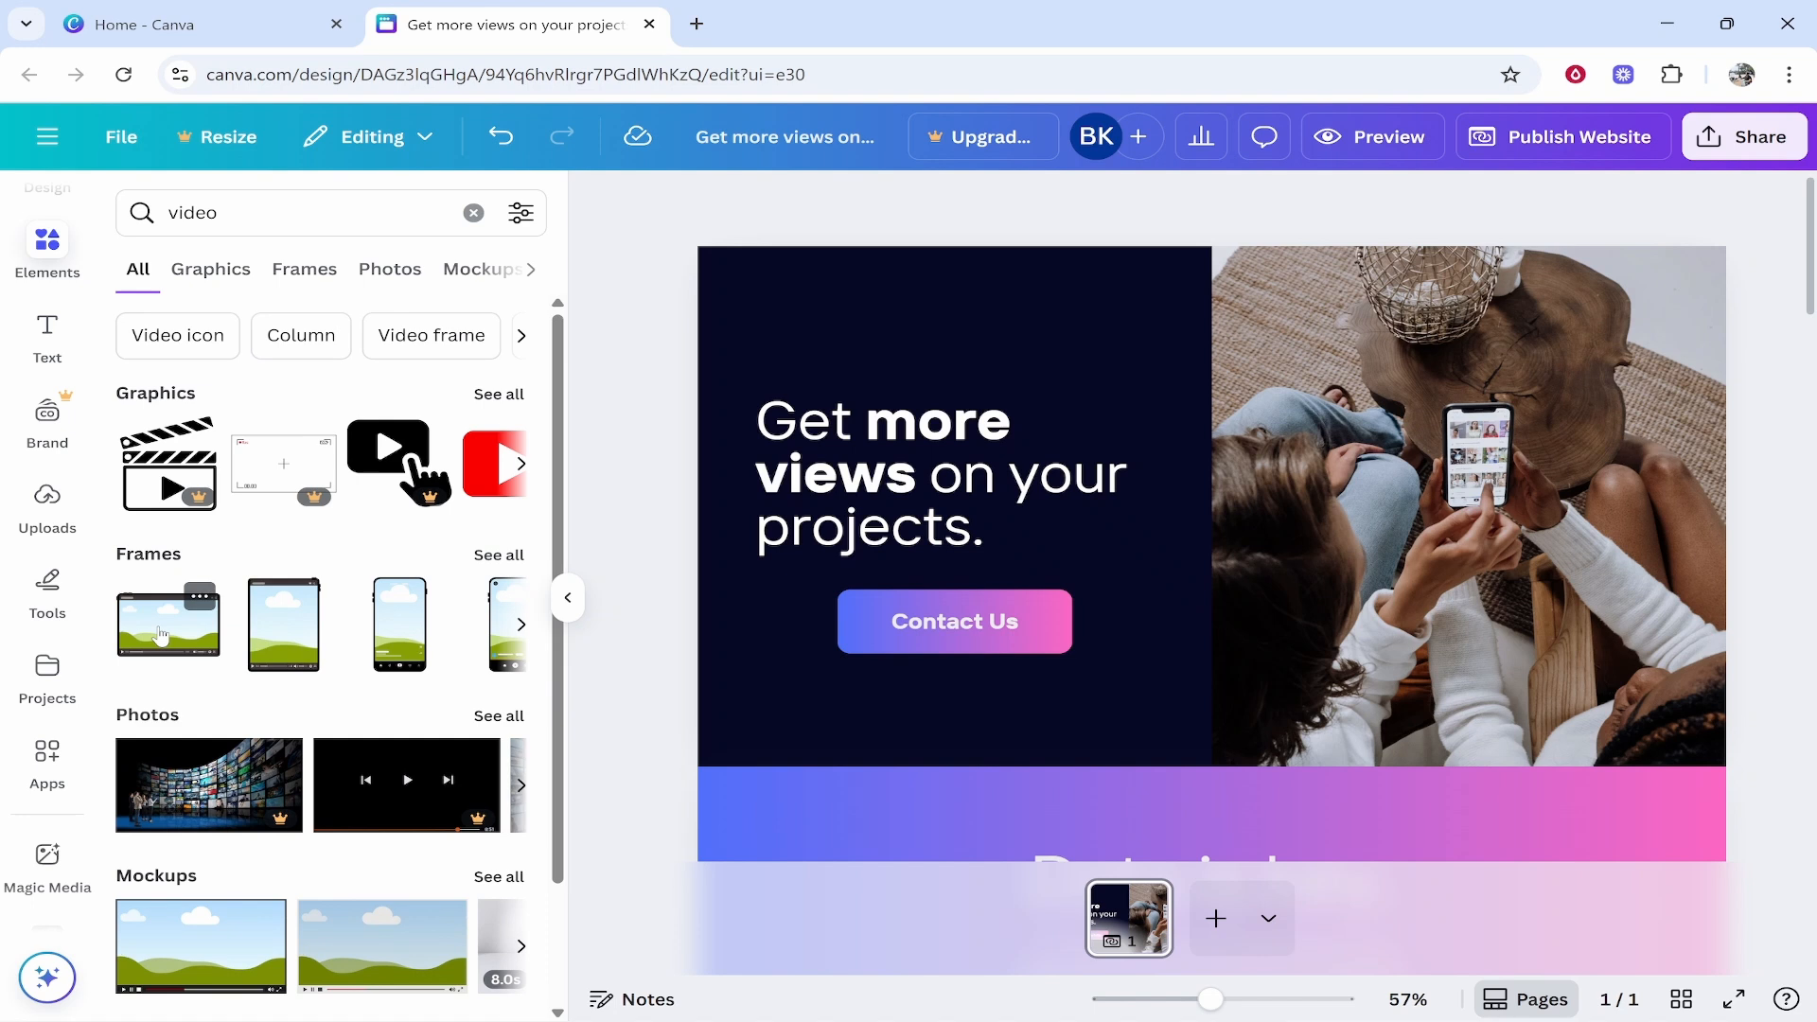
drag(421, 638, 784, 833)
drag(902, 655, 949, 758)
drag(870, 690, 861, 671)
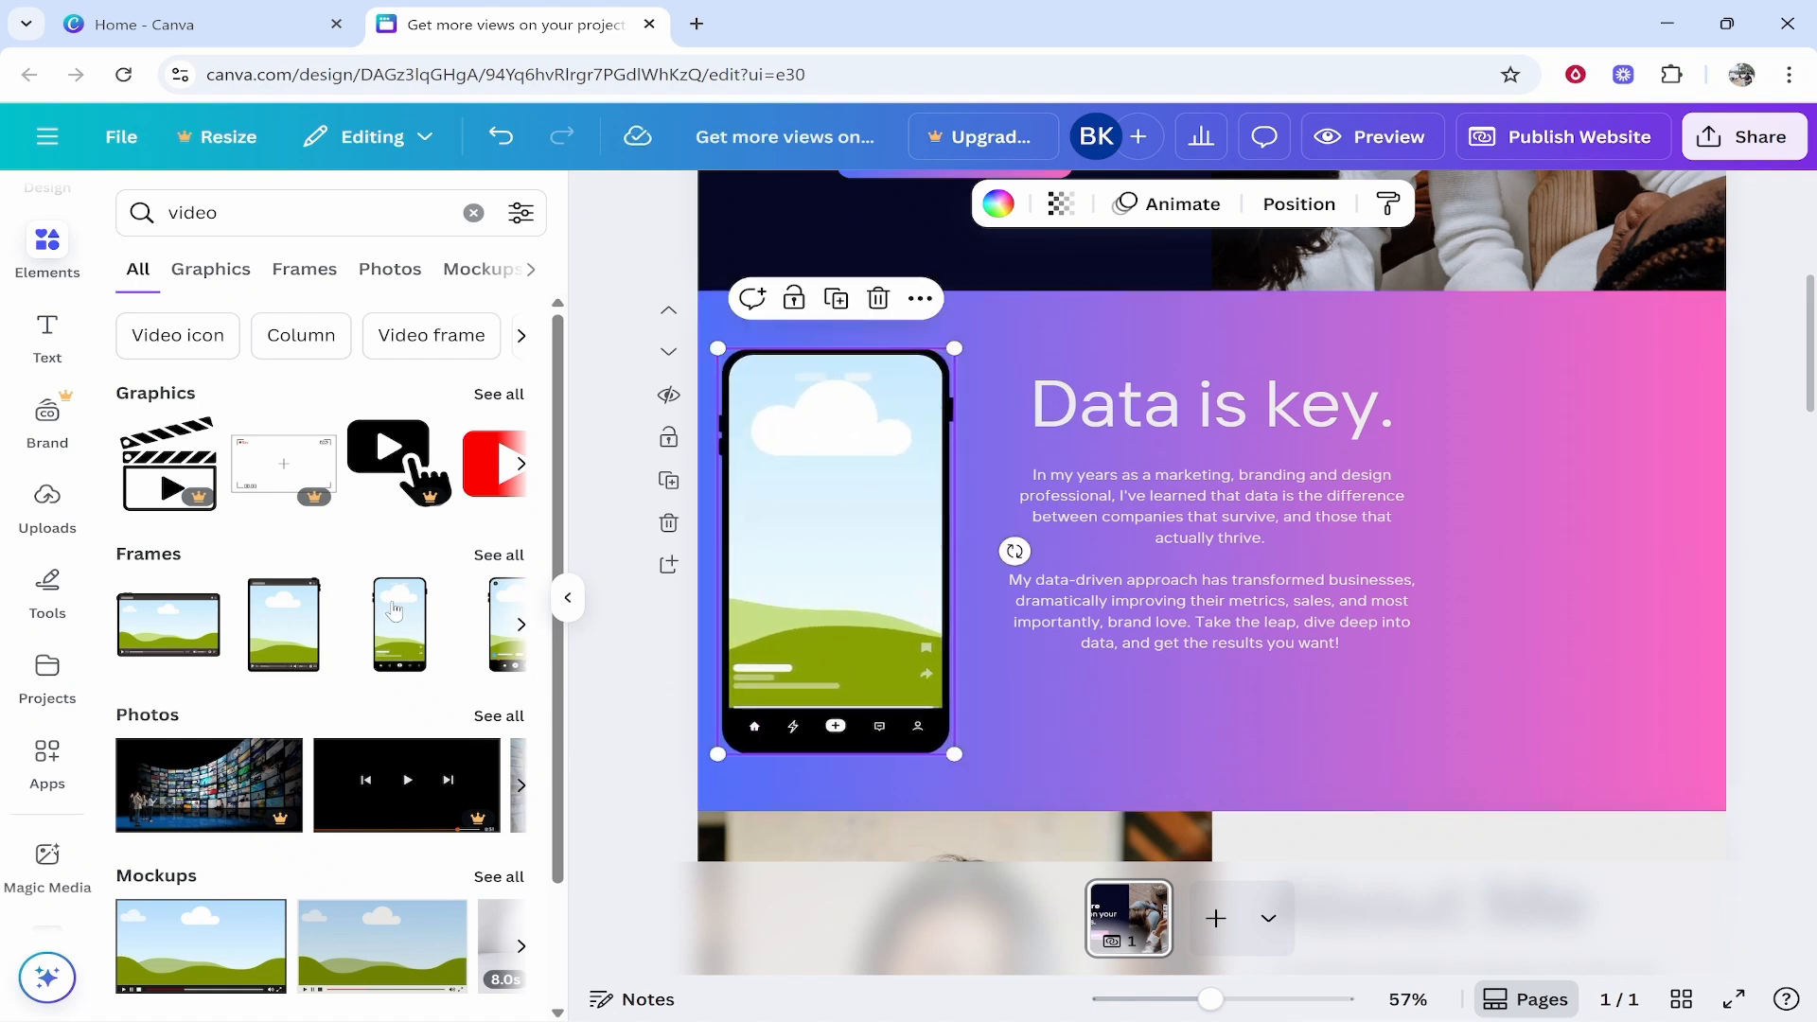
Step: Browse the graphics results of the "video" element search
click(212, 271)
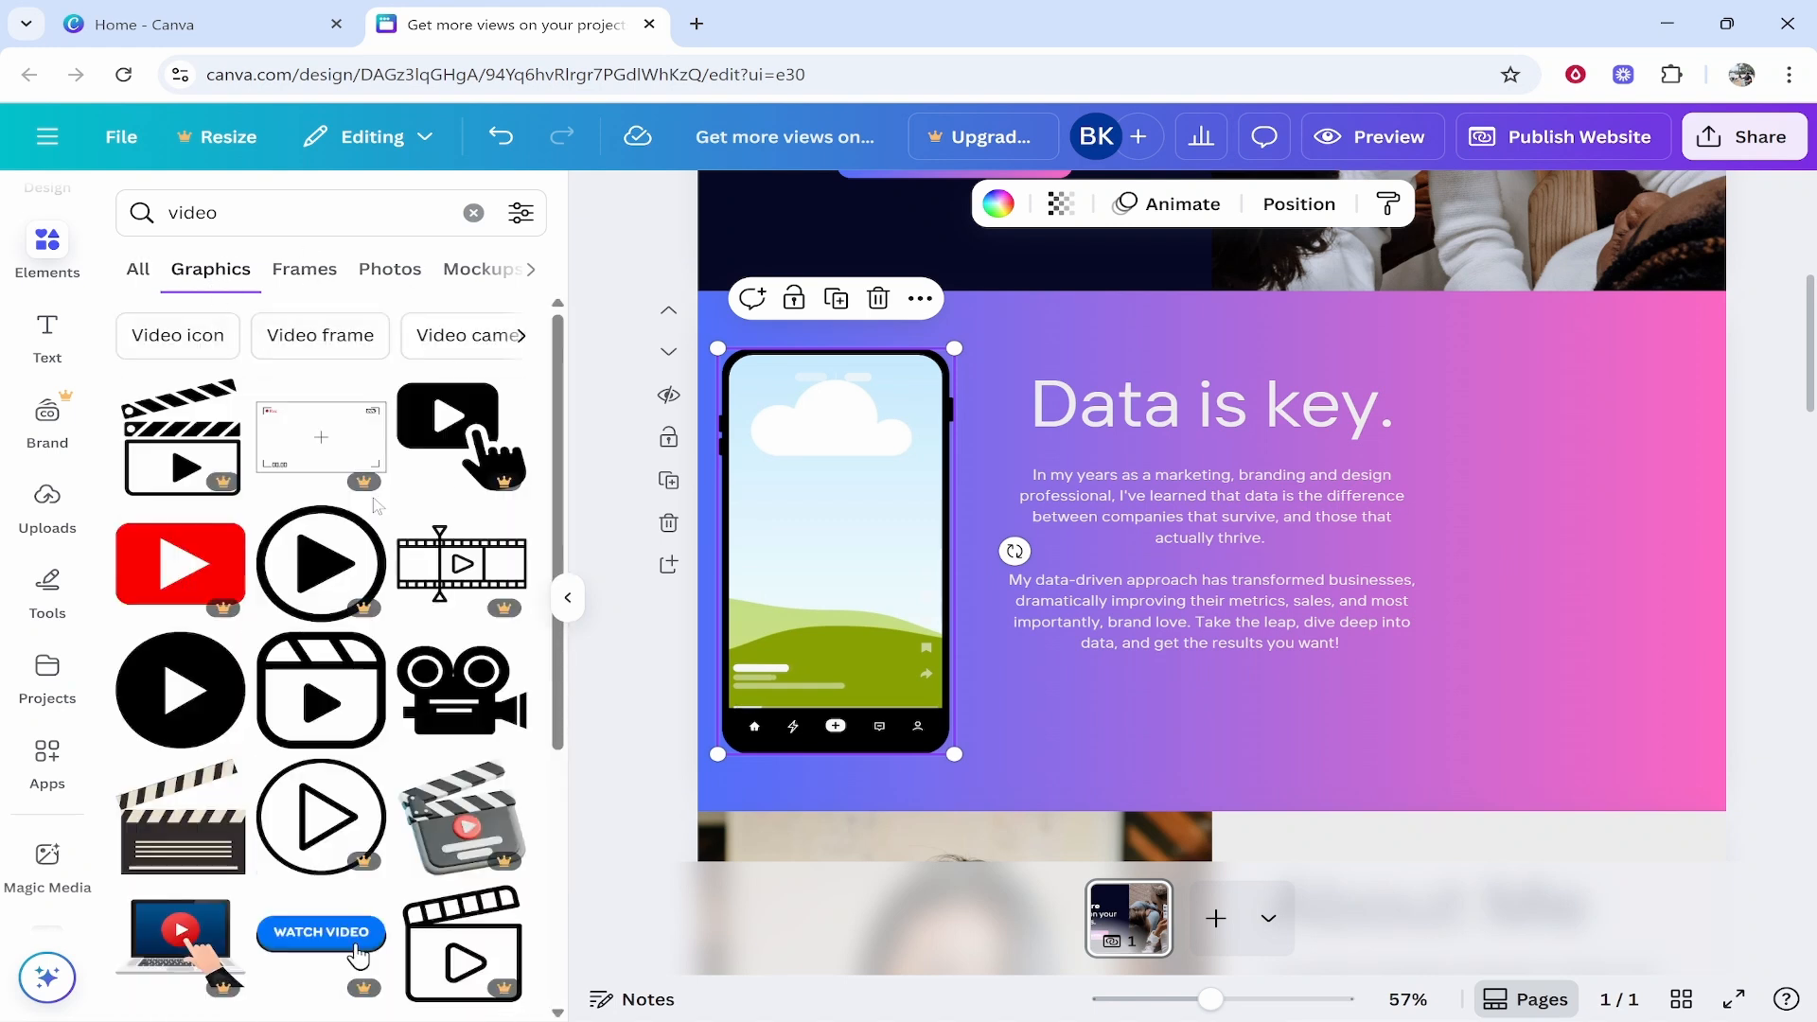
scroll(376, 507, down, 10)
scroll(426, 473, up, 10)
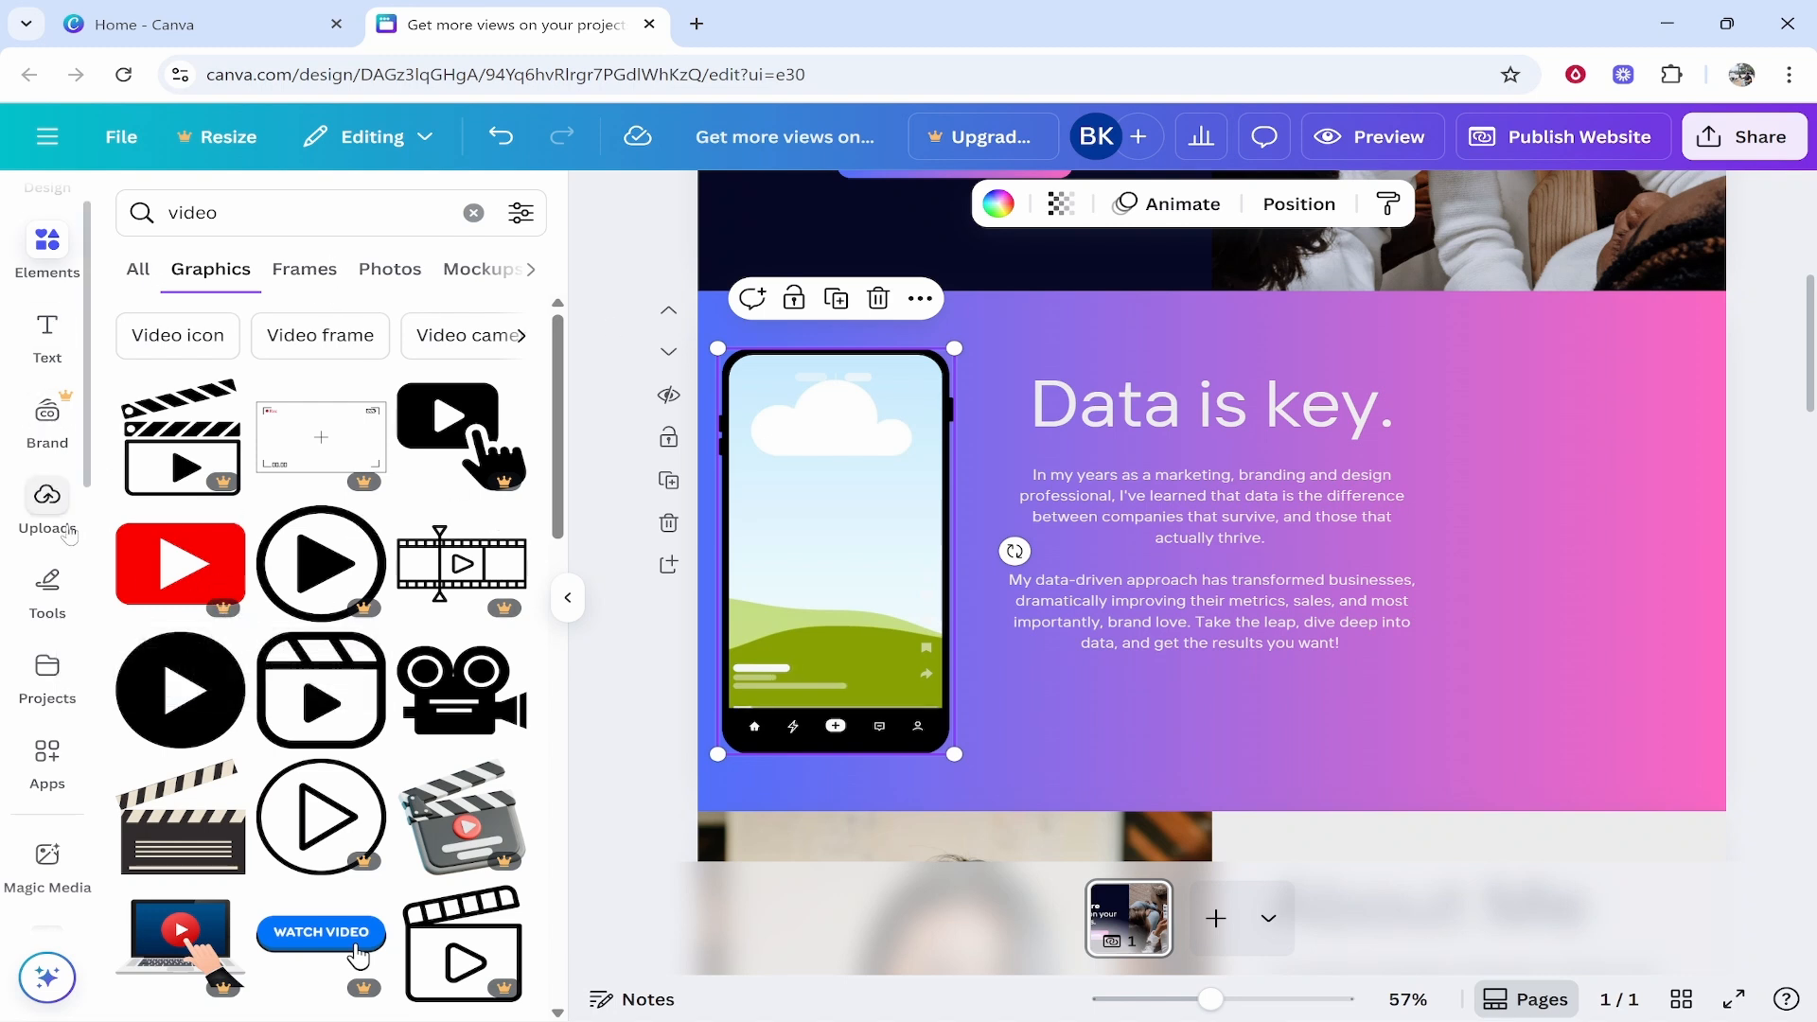
Step: Look through the uploaded videos, audio files and images
click(47, 502)
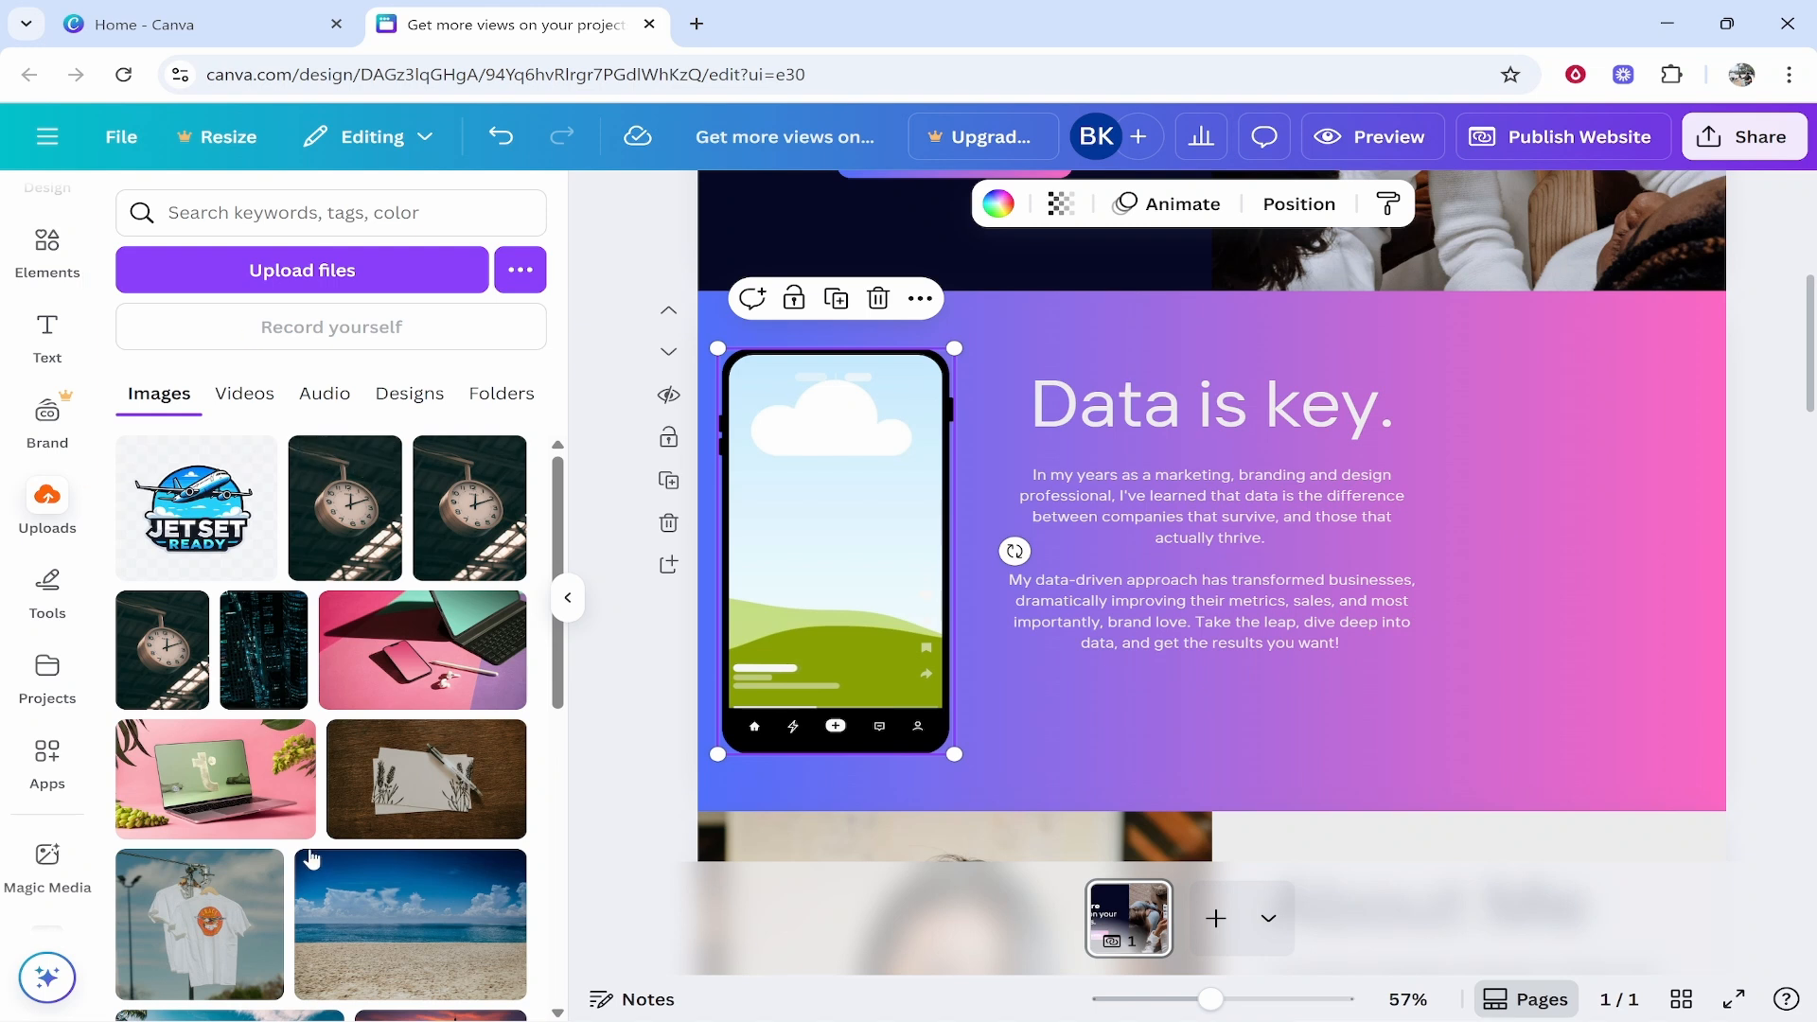
click(245, 398)
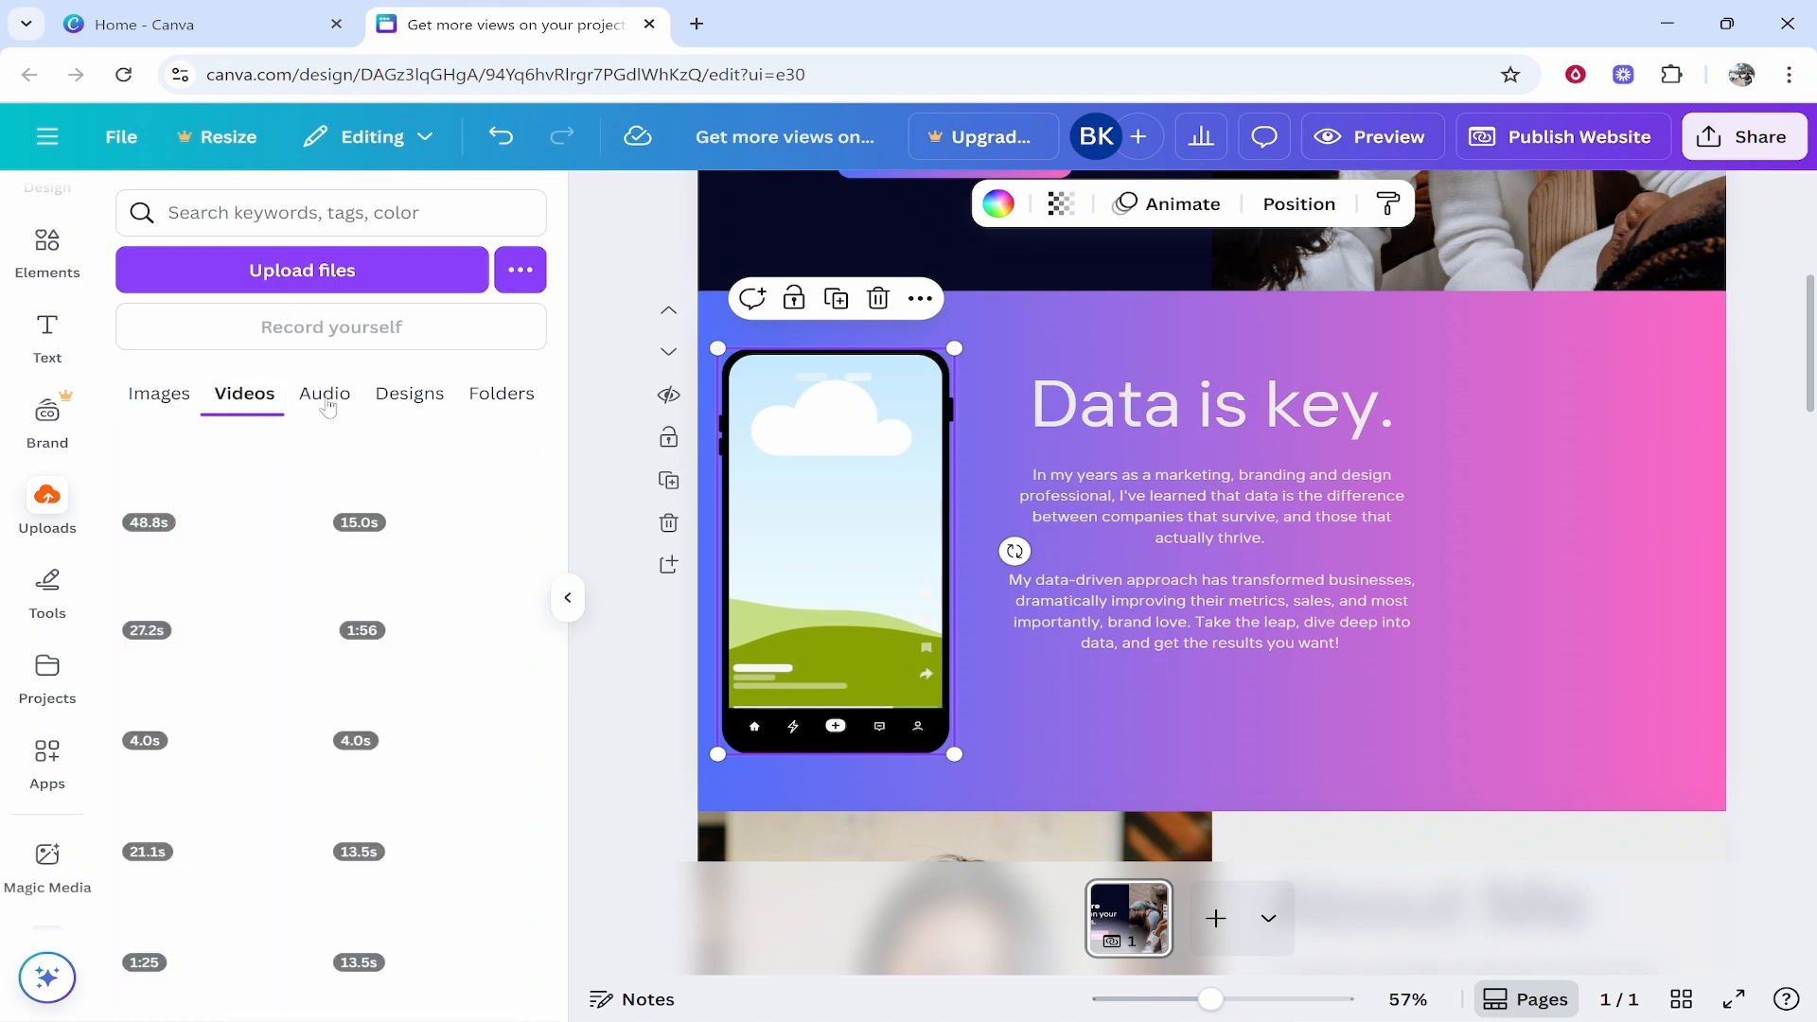
click(342, 400)
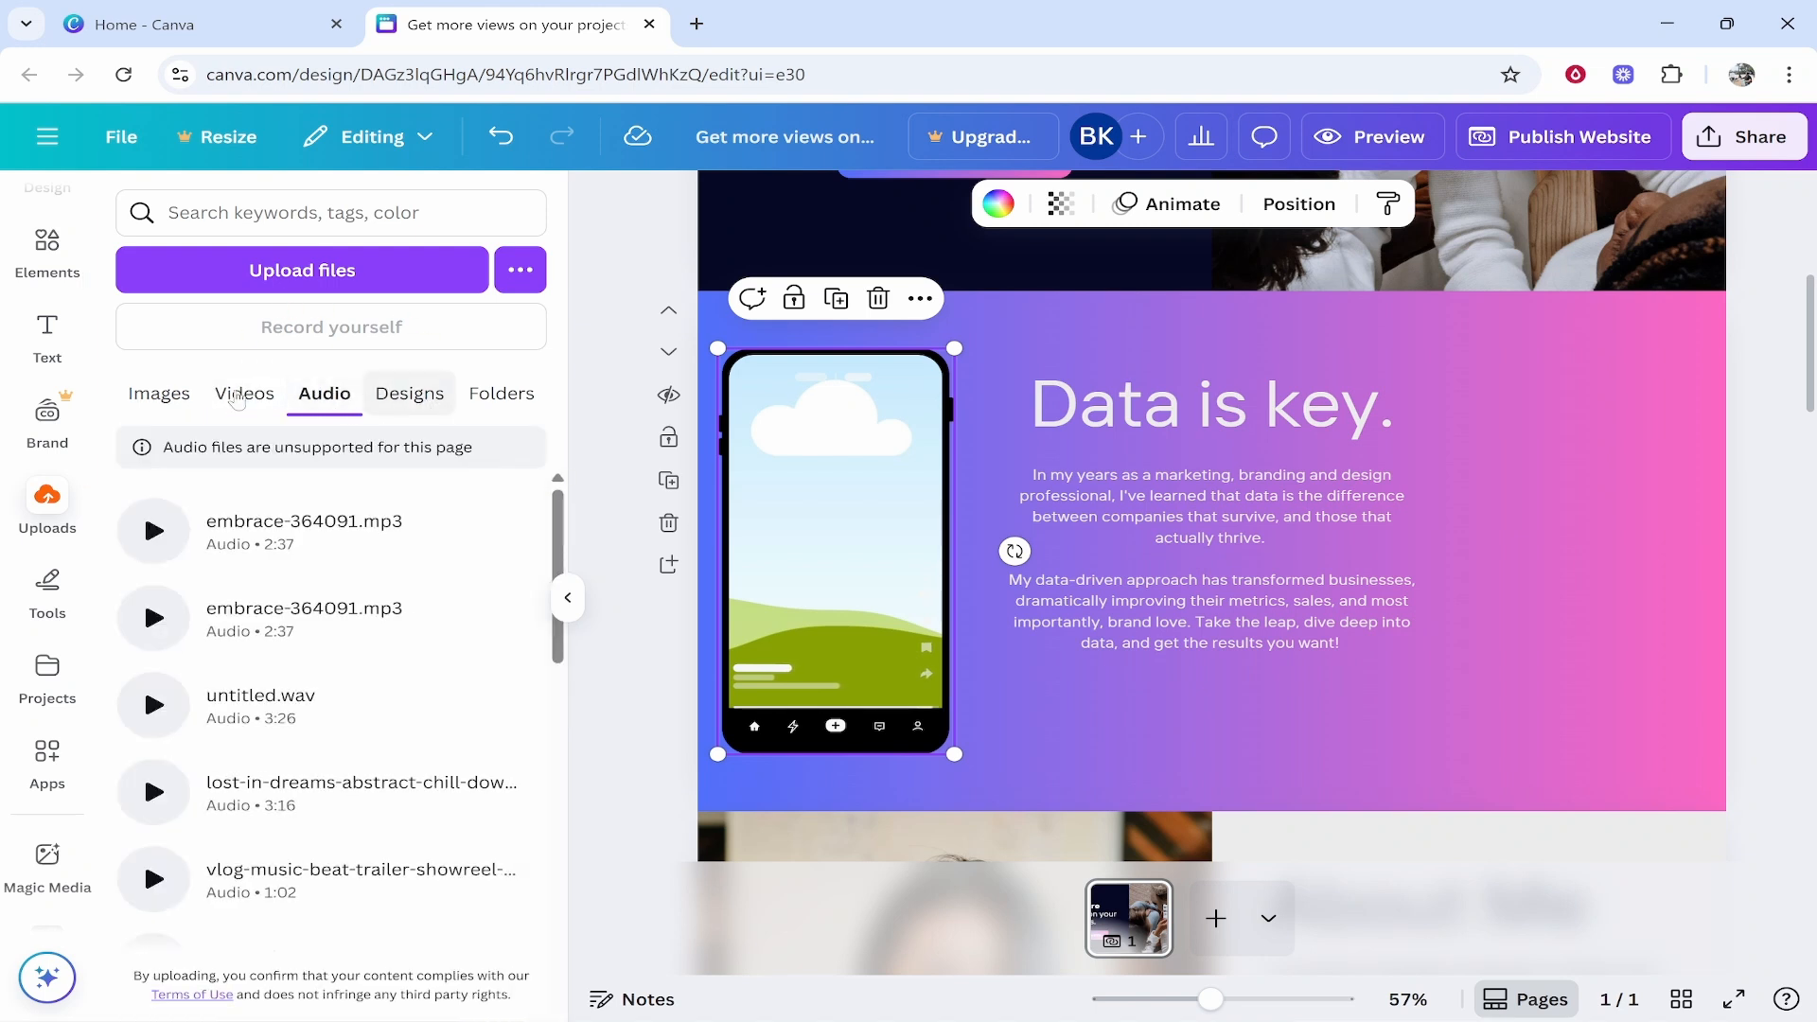
click(151, 392)
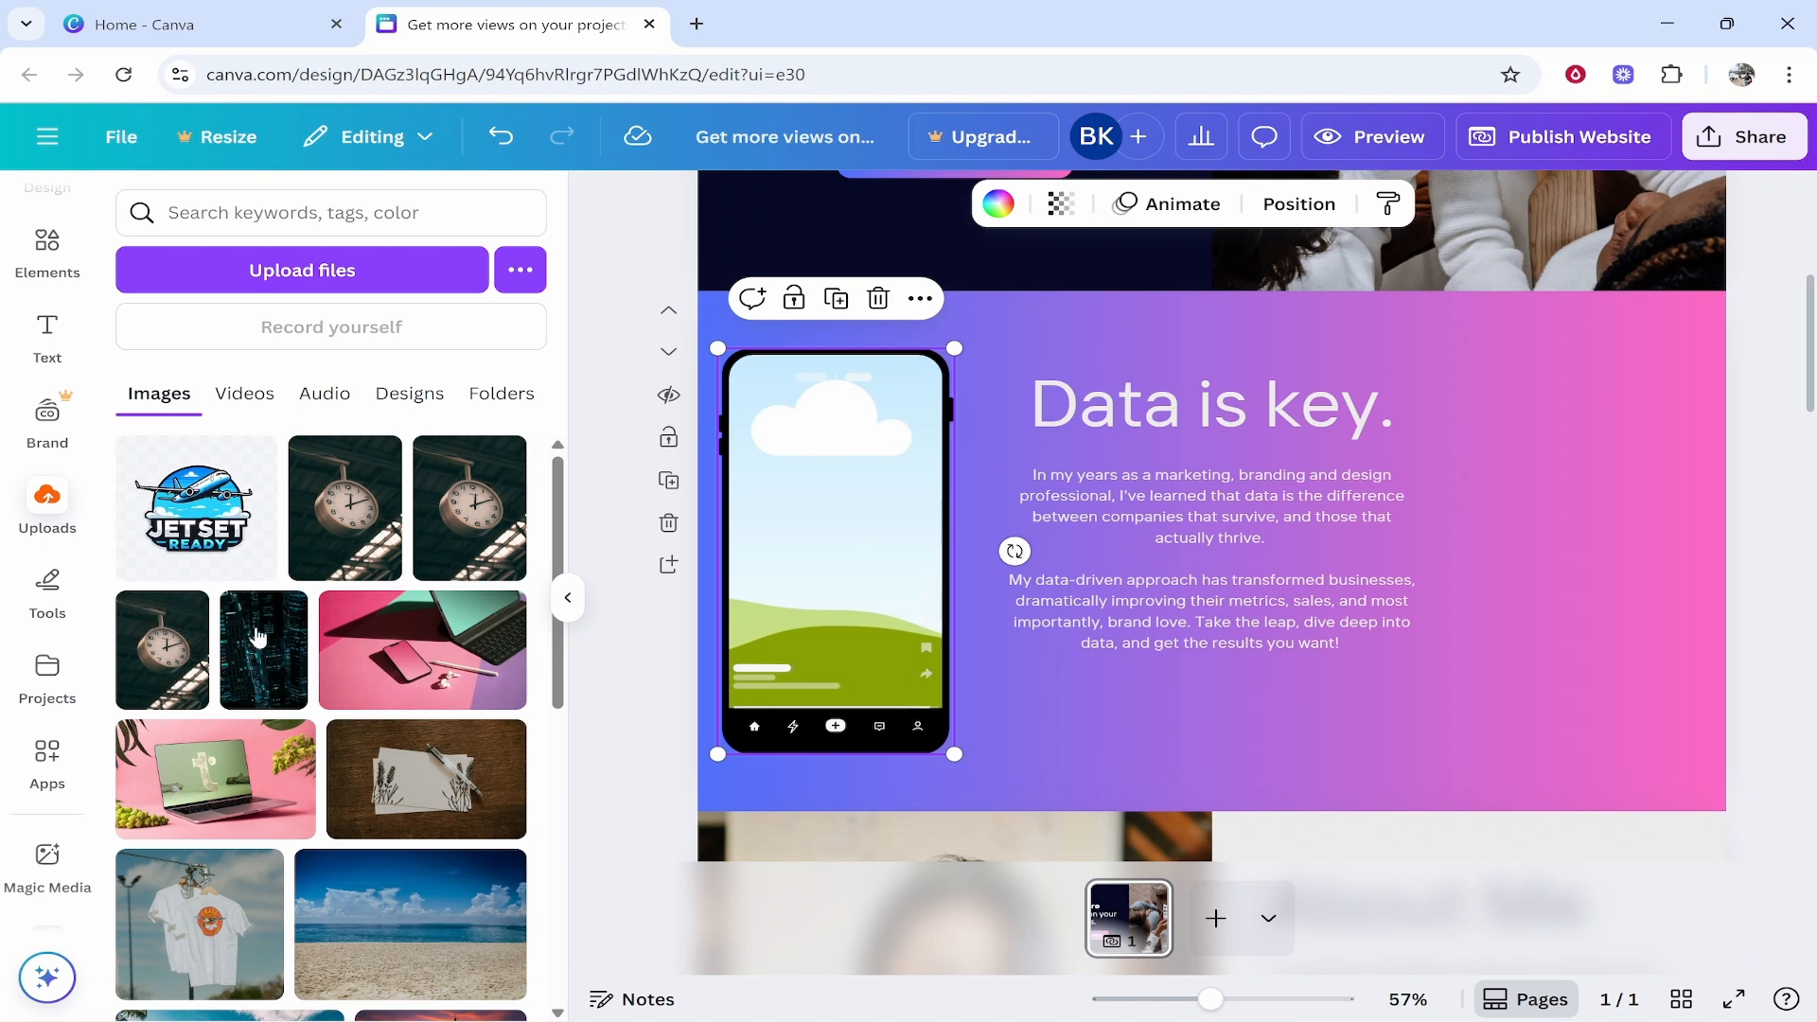
Step: Fill the phone frame with the uploaded clock photo, and replace it with the uploaded photo of blank paper and a pen on wood
drag(163, 650, 845, 528)
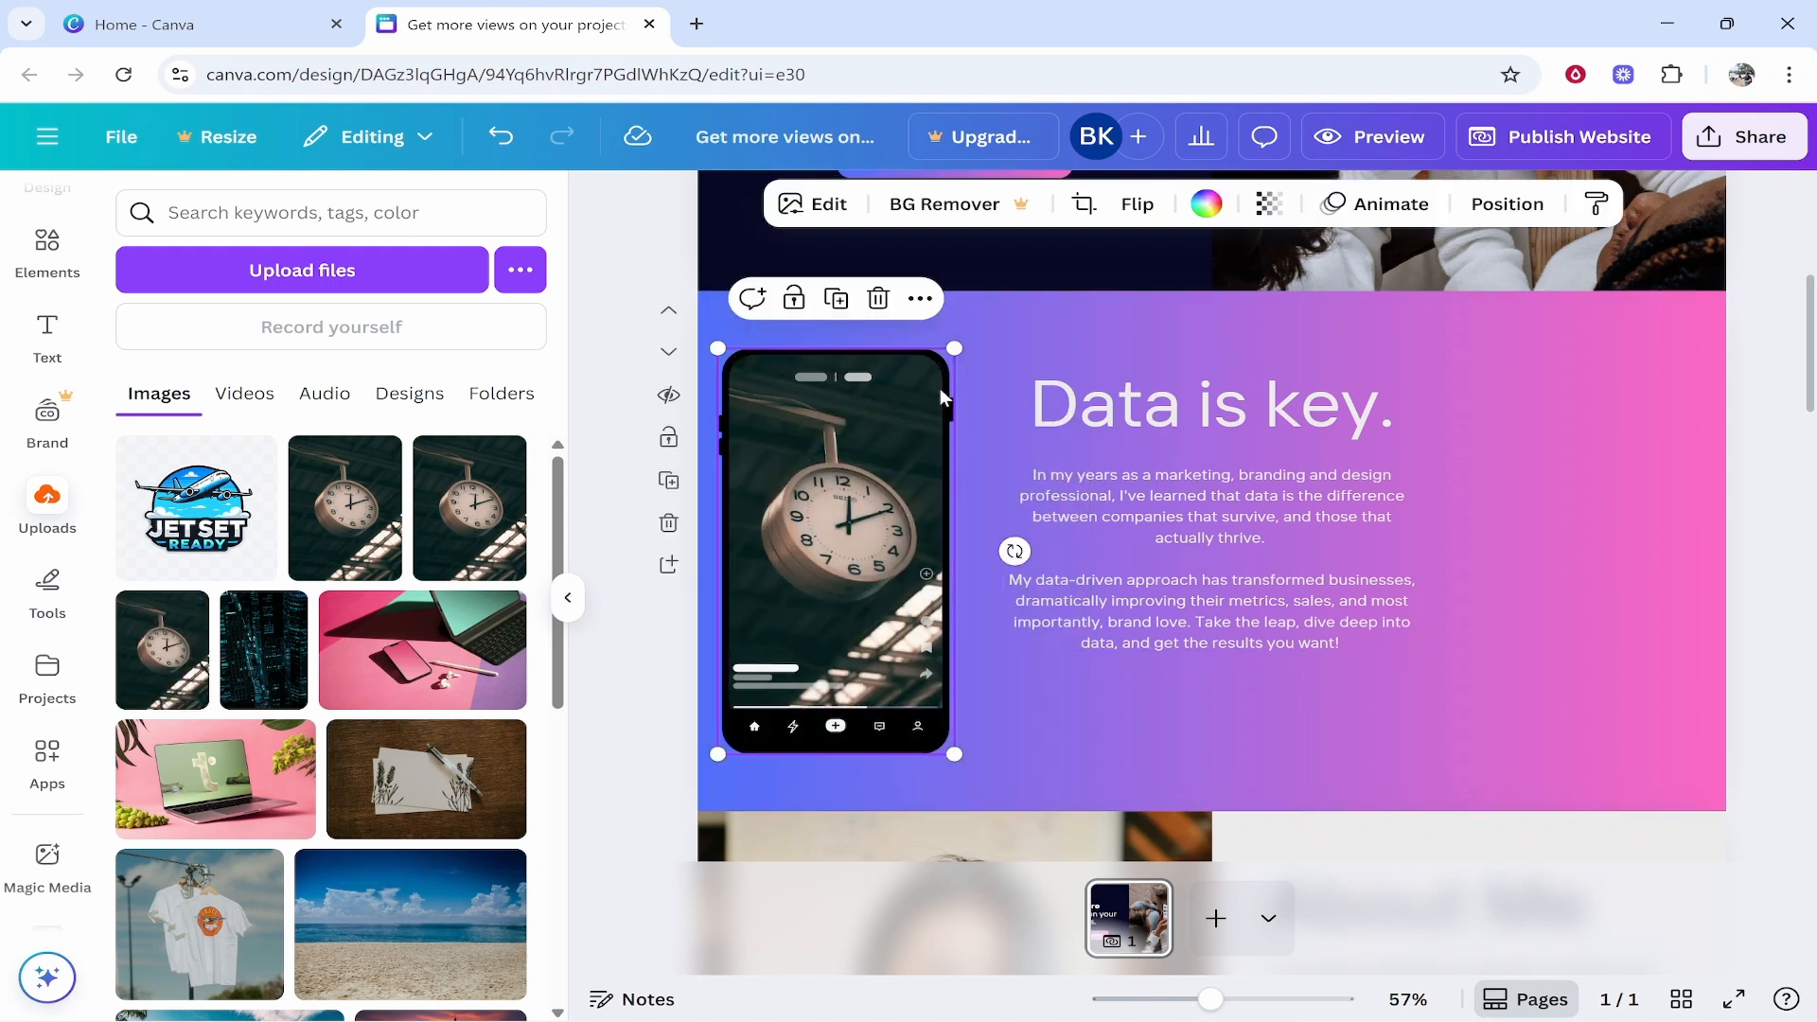
scroll(901, 511, up, 5)
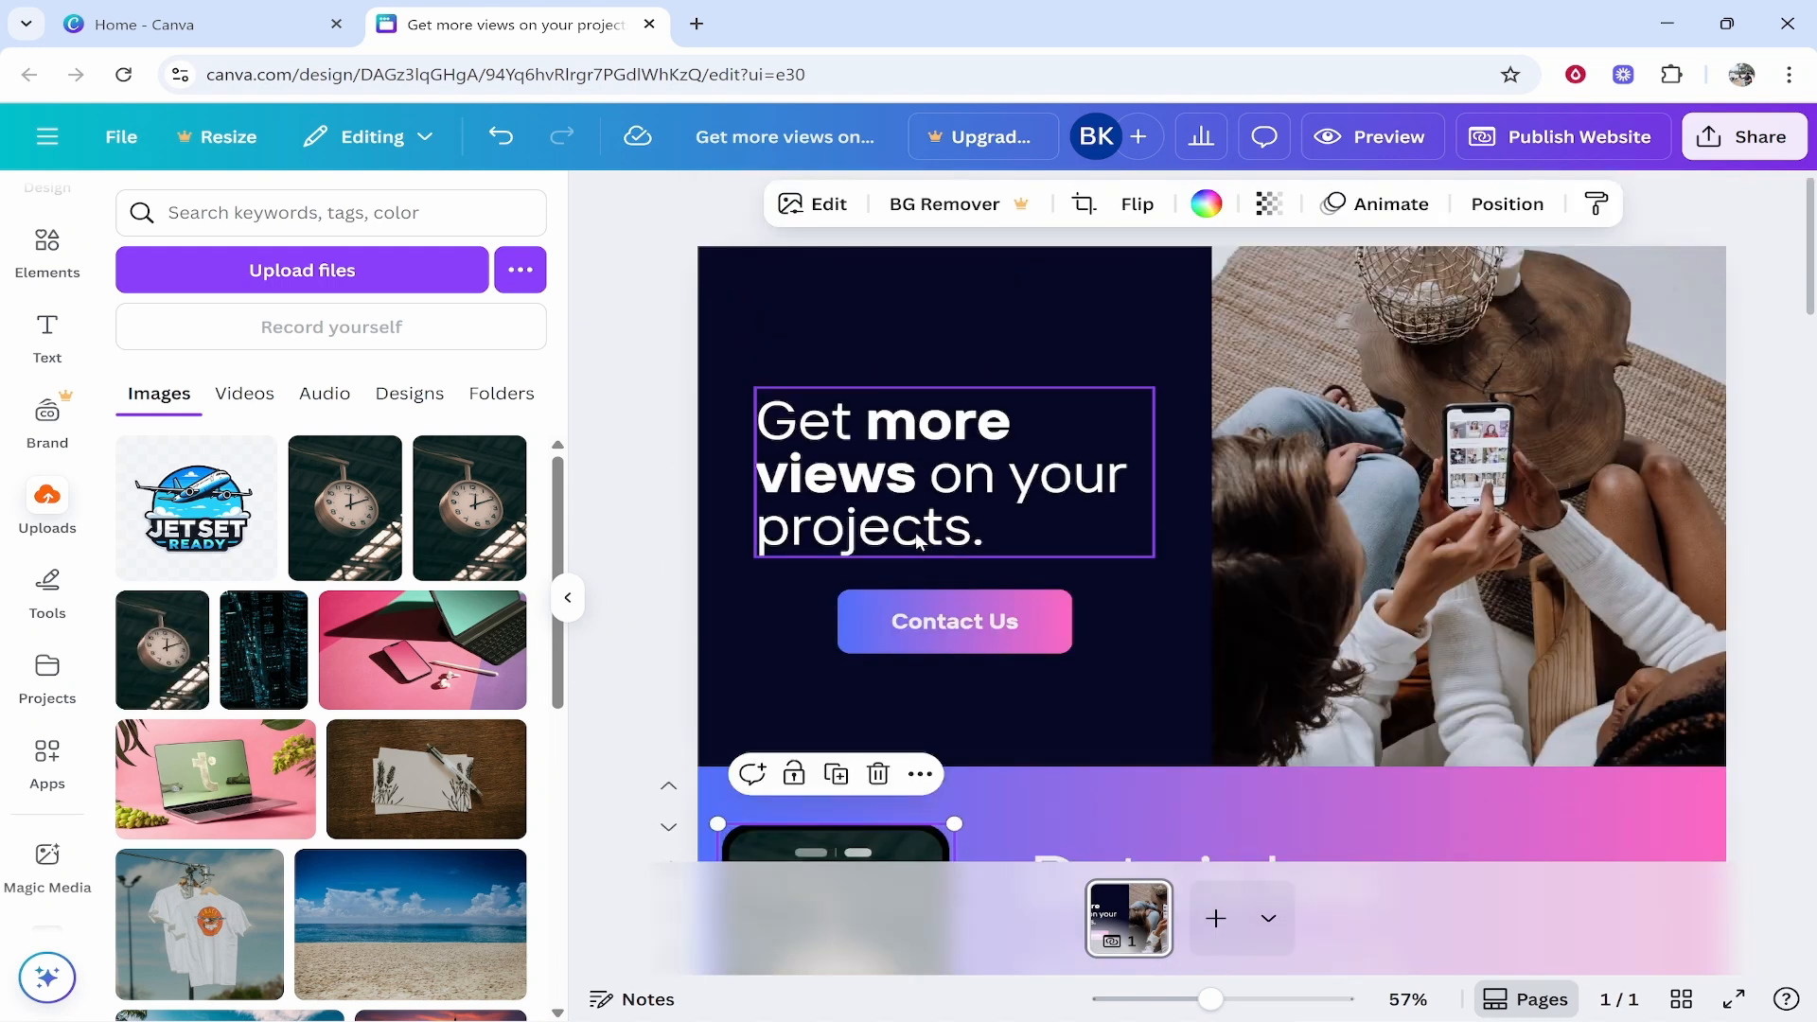
scroll(948, 628, down, 5)
scroll(800, 377, up, 1)
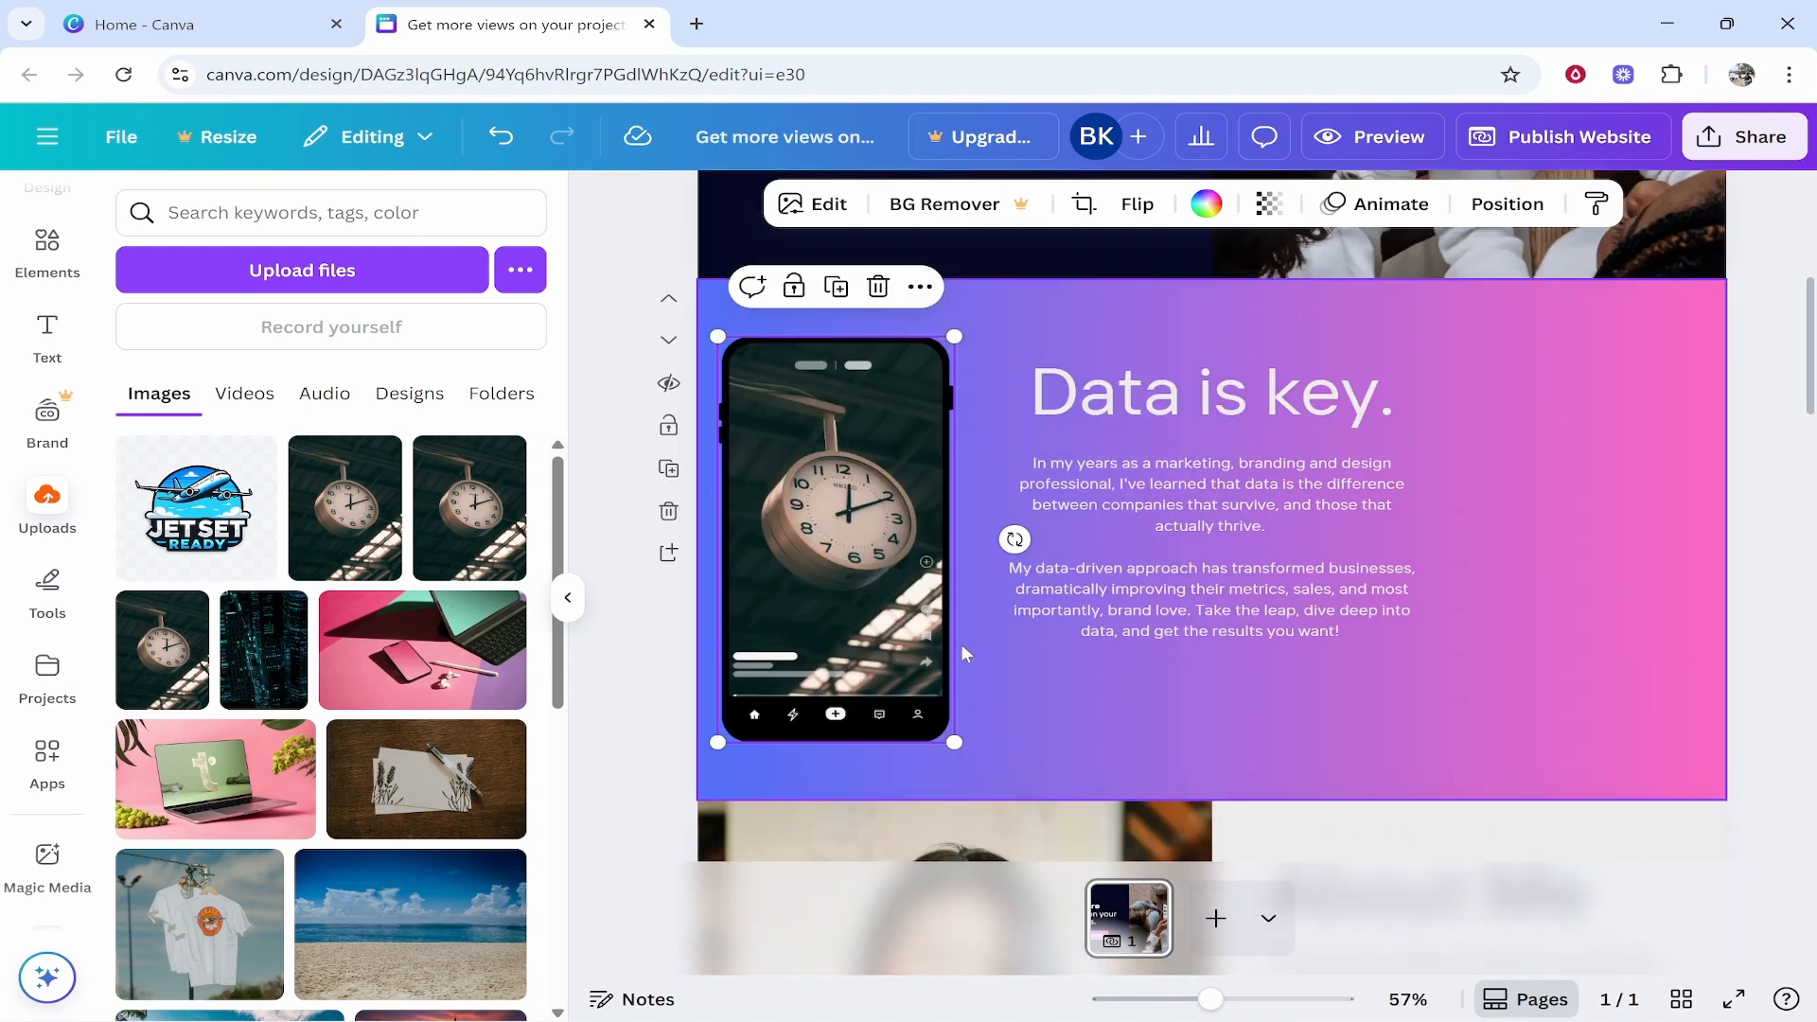
drag(445, 766, 854, 524)
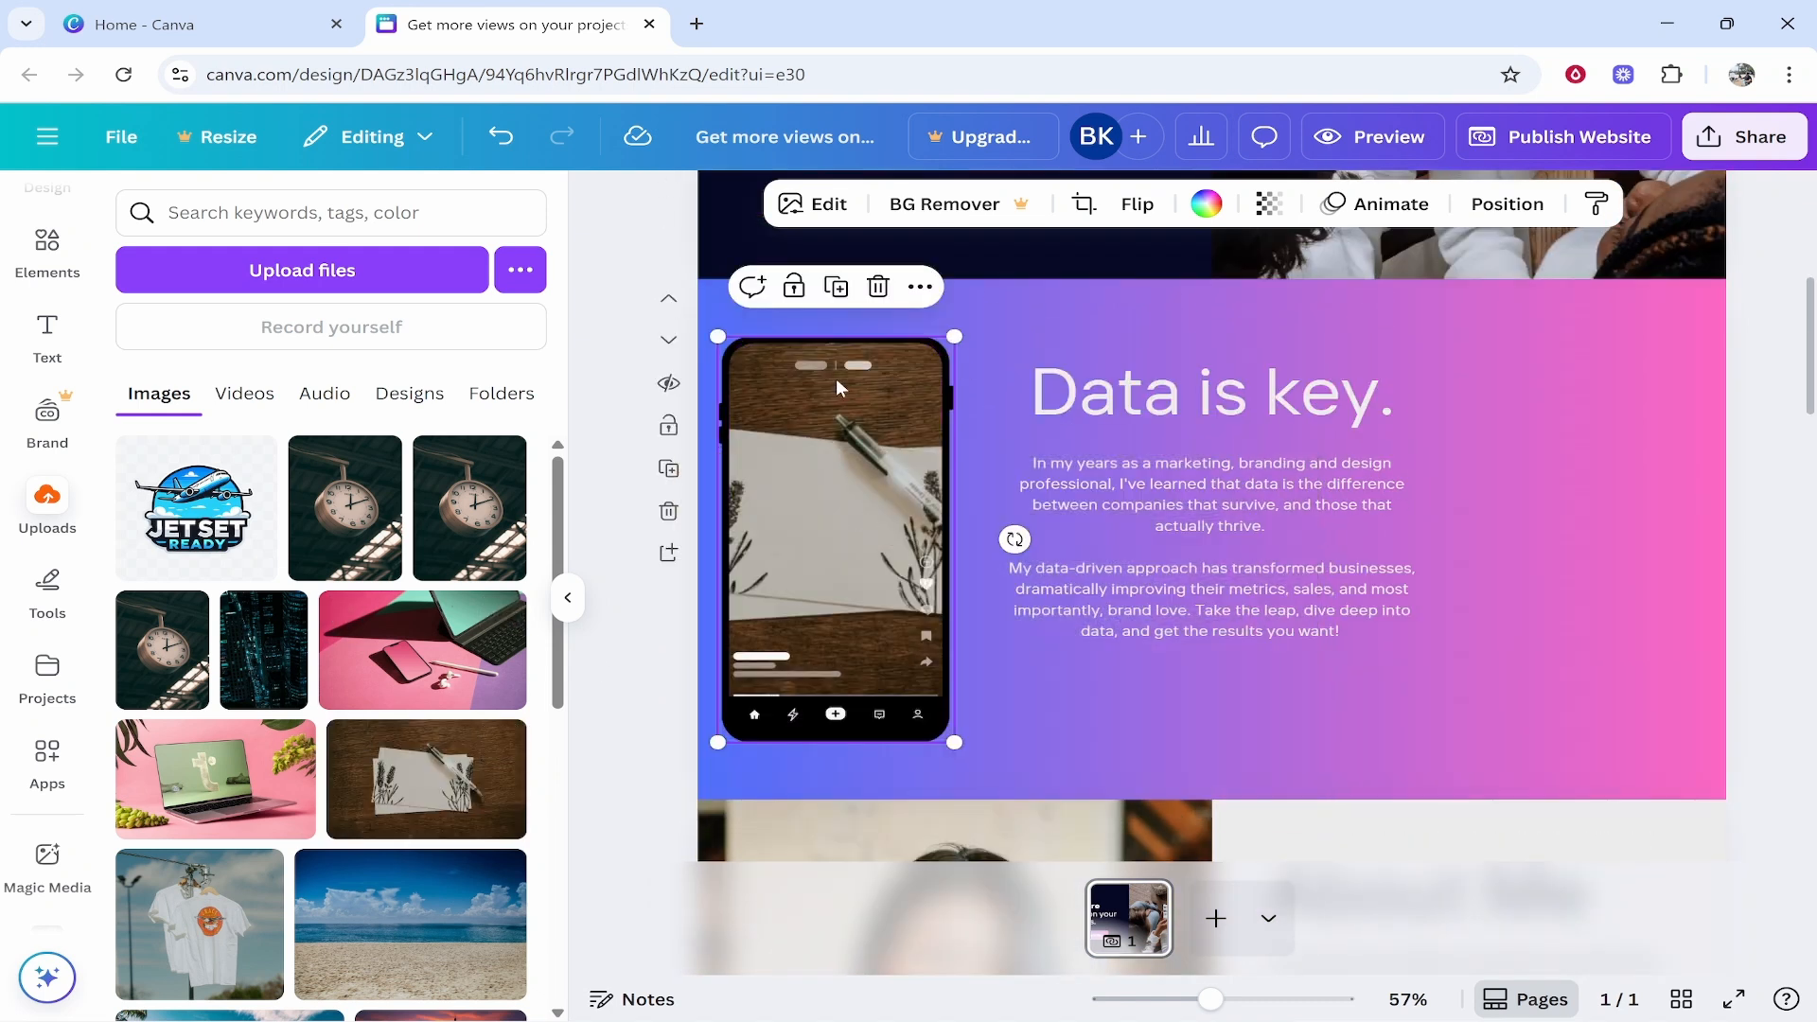
click(1782, 484)
Step: Clear the "video" element search and look through the element categories, including the full collection of frames
click(57, 251)
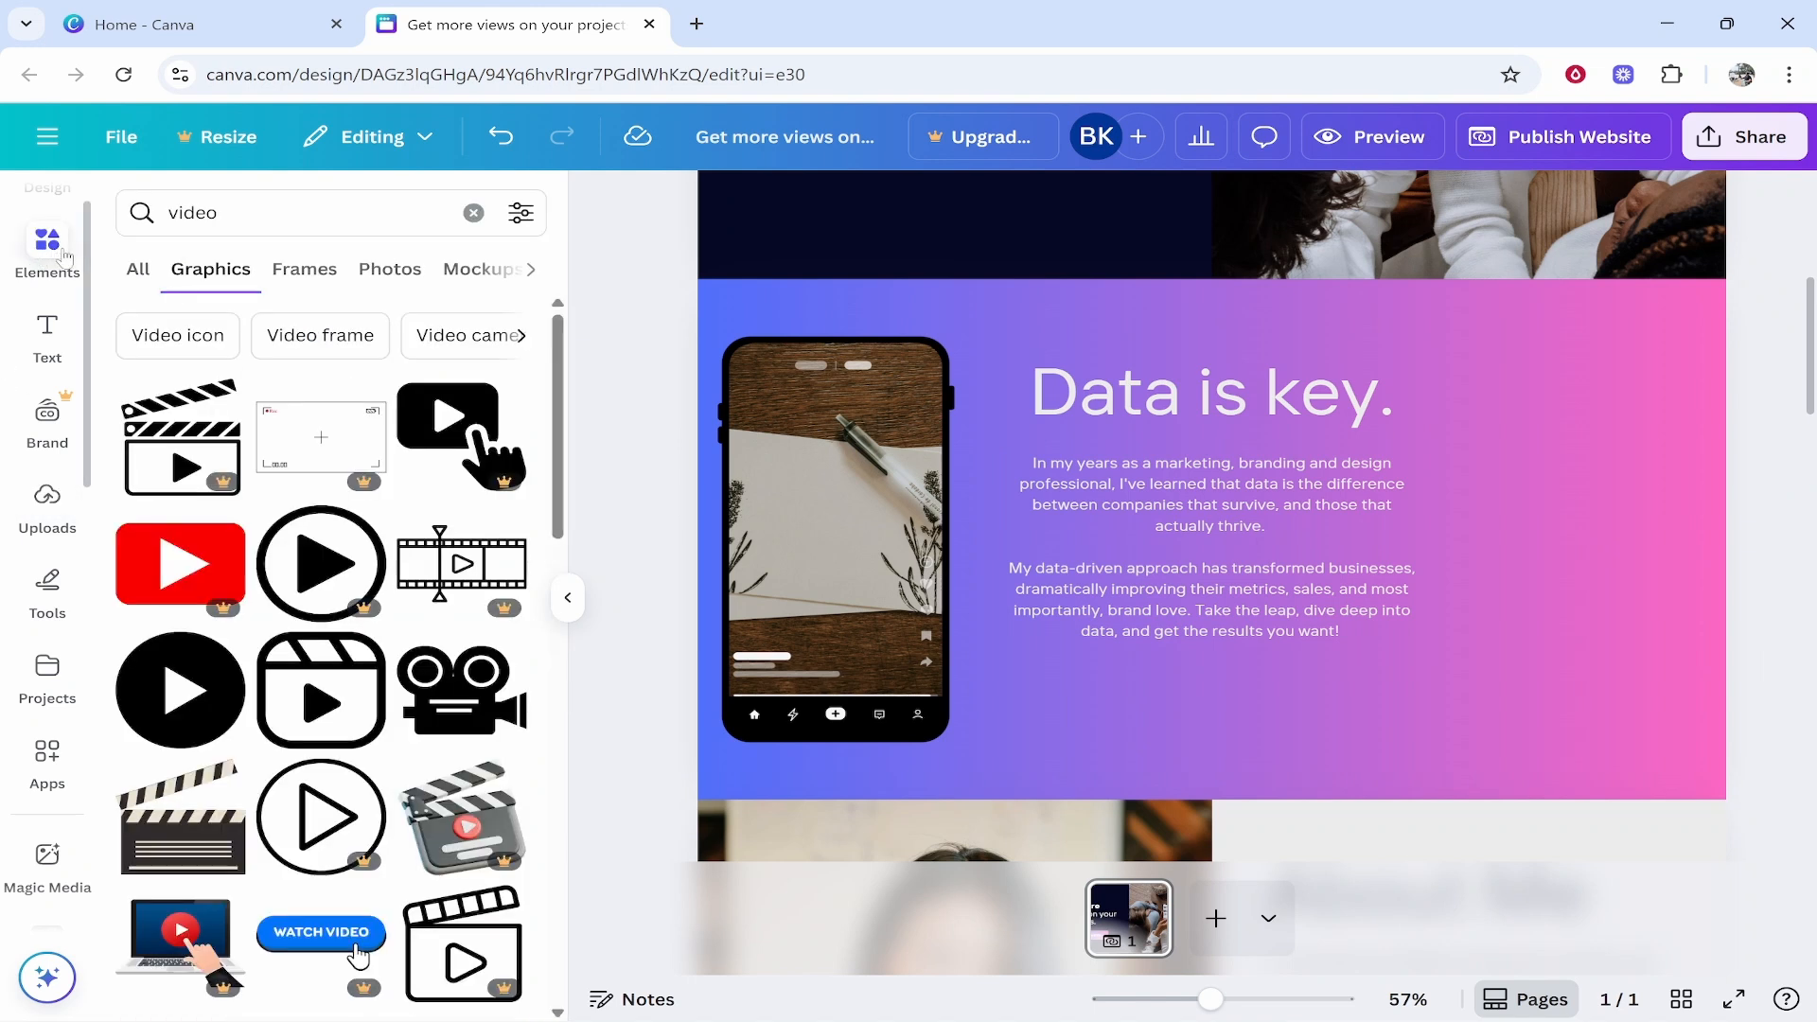
click(473, 212)
scroll(209, 489, down, 20)
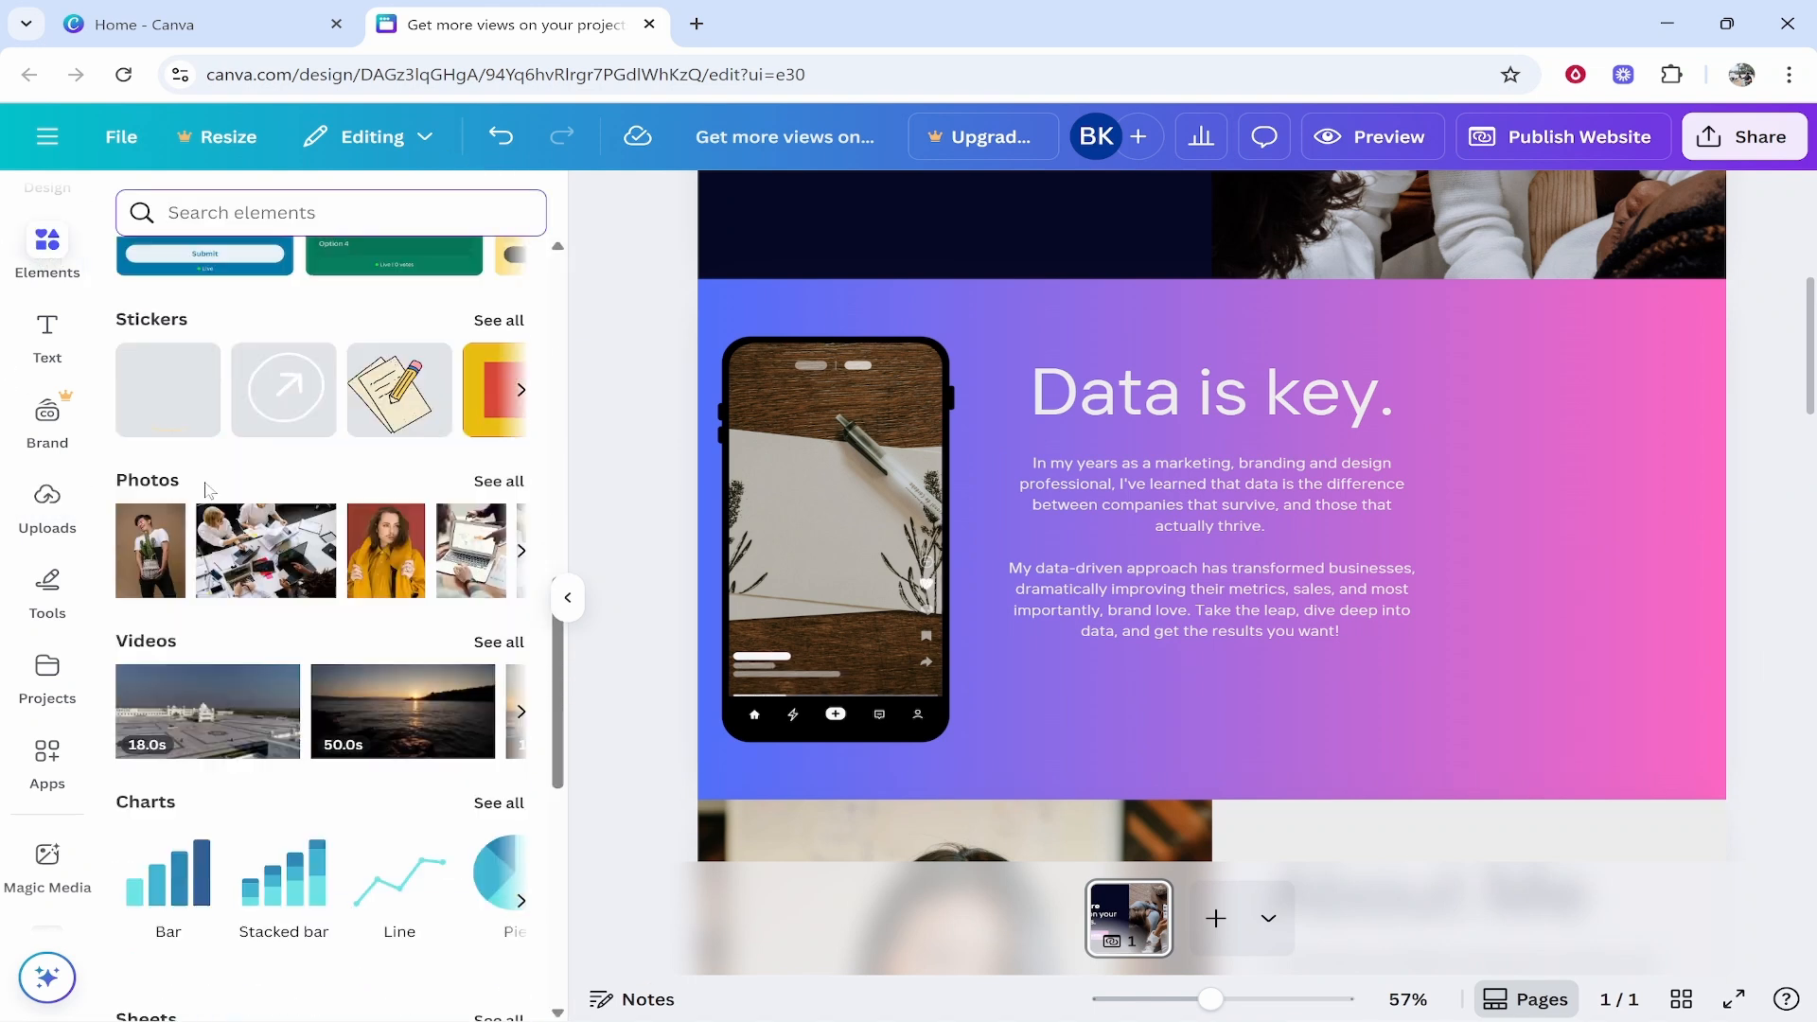
scroll(216, 533, down, 1)
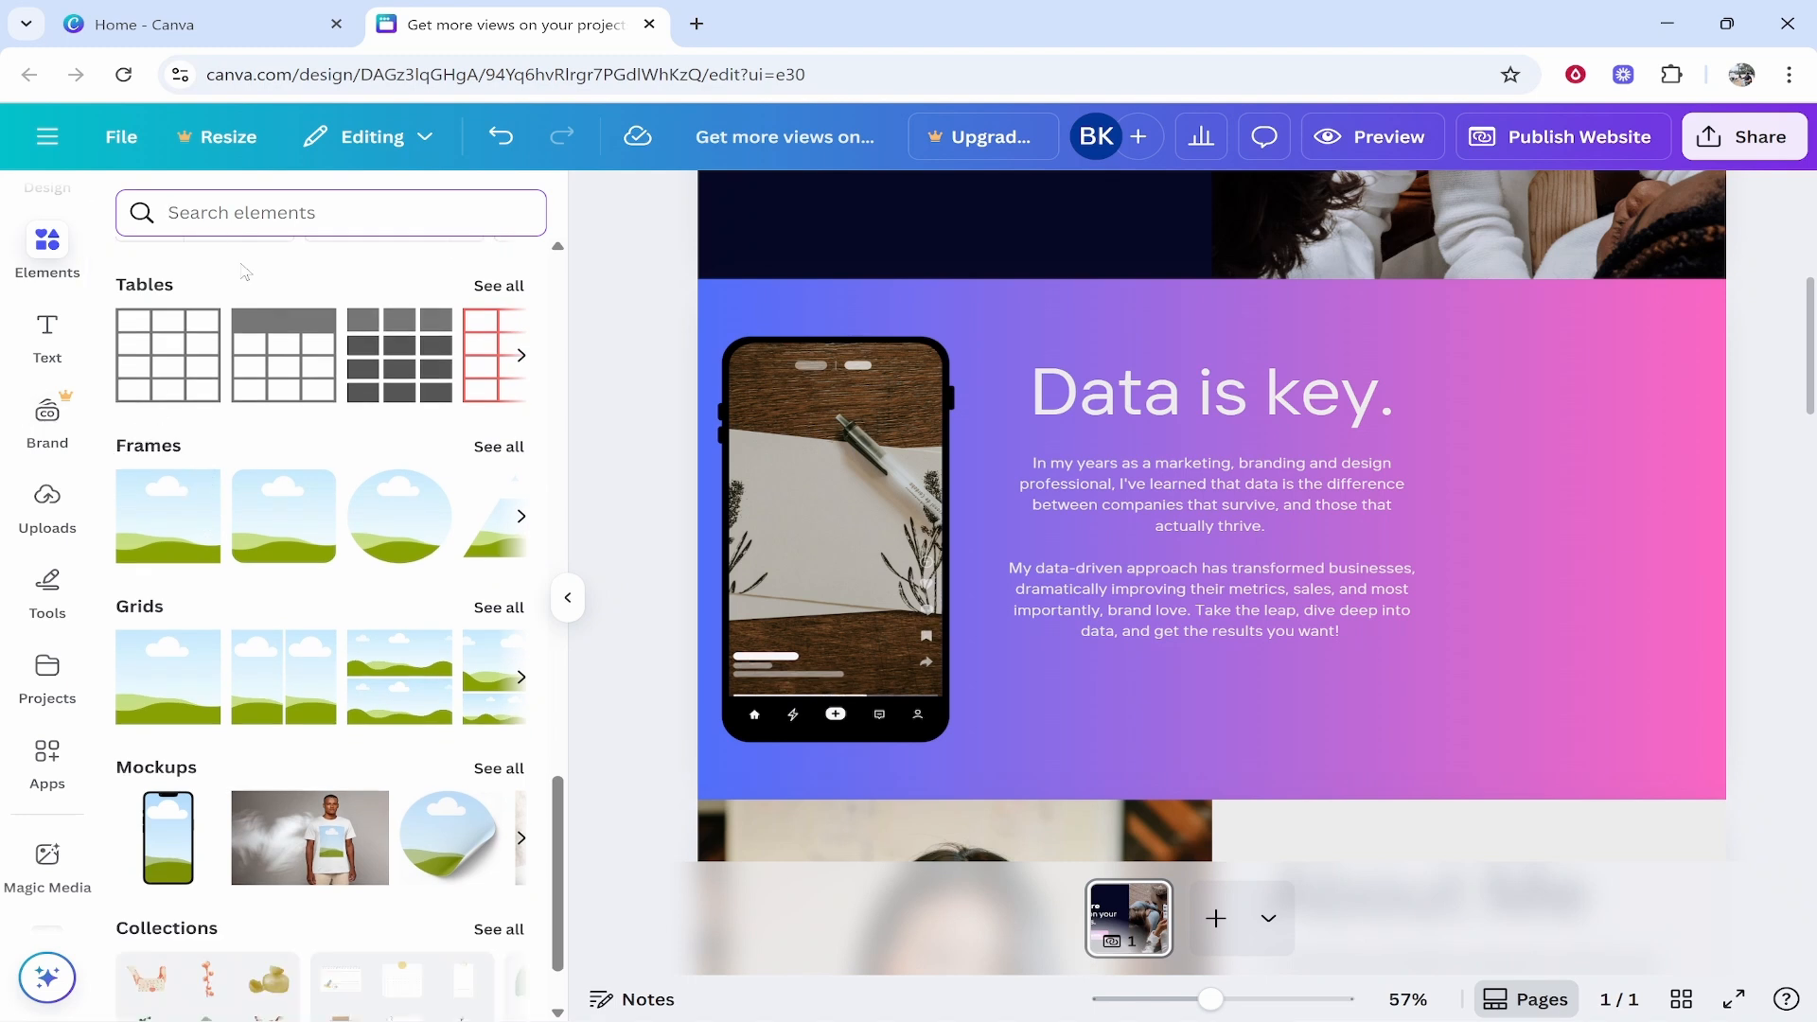
click(501, 447)
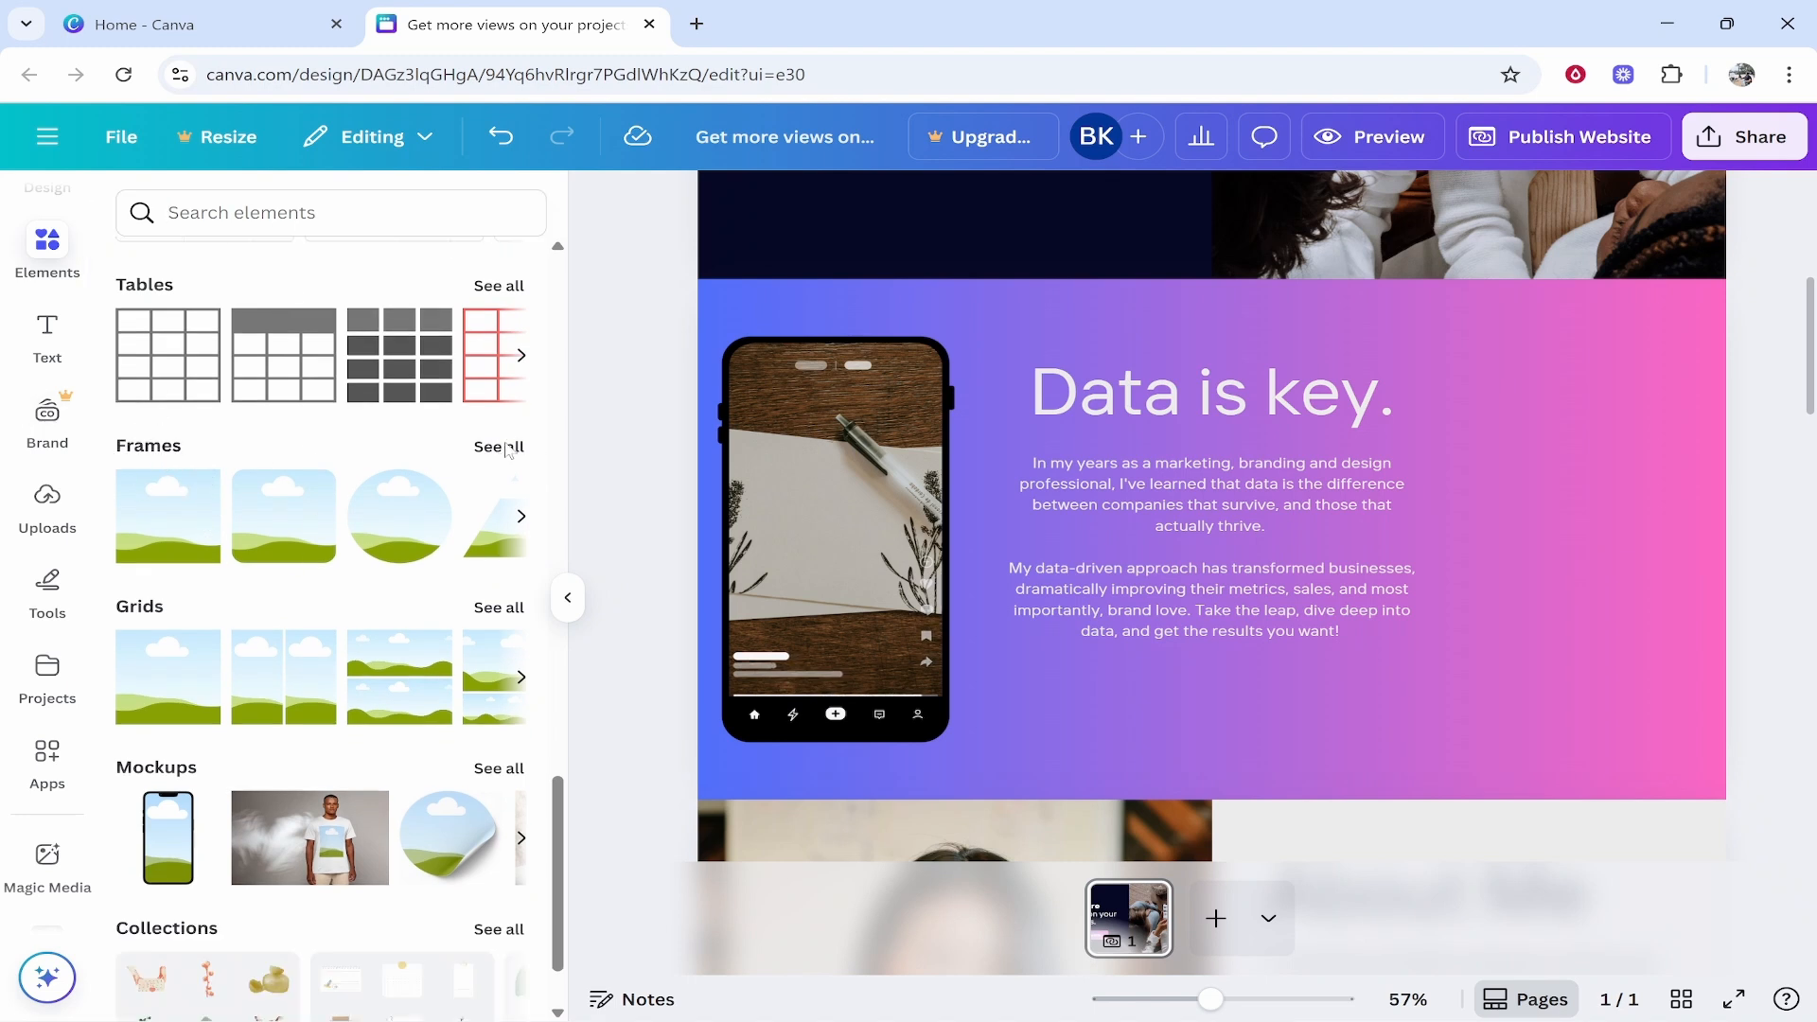
scroll(414, 600, down, 3)
scroll(414, 599, down, 10)
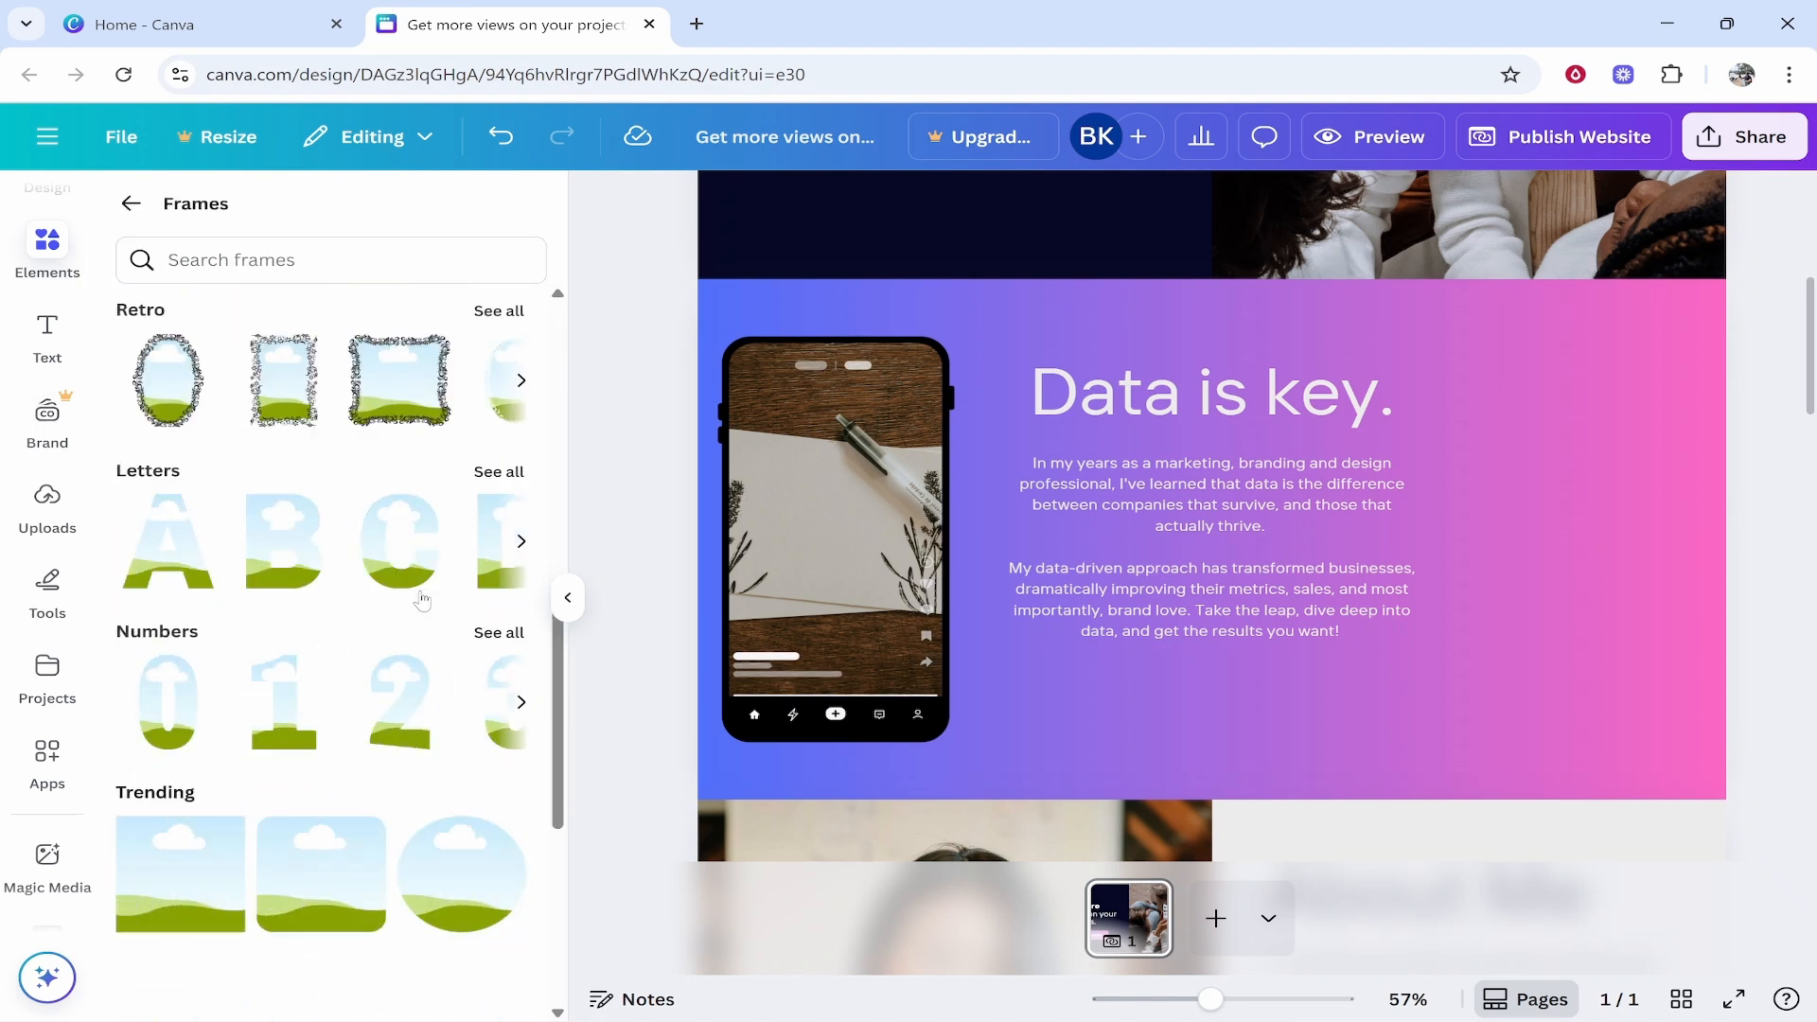
scroll(284, 567, up, 10)
click(131, 205)
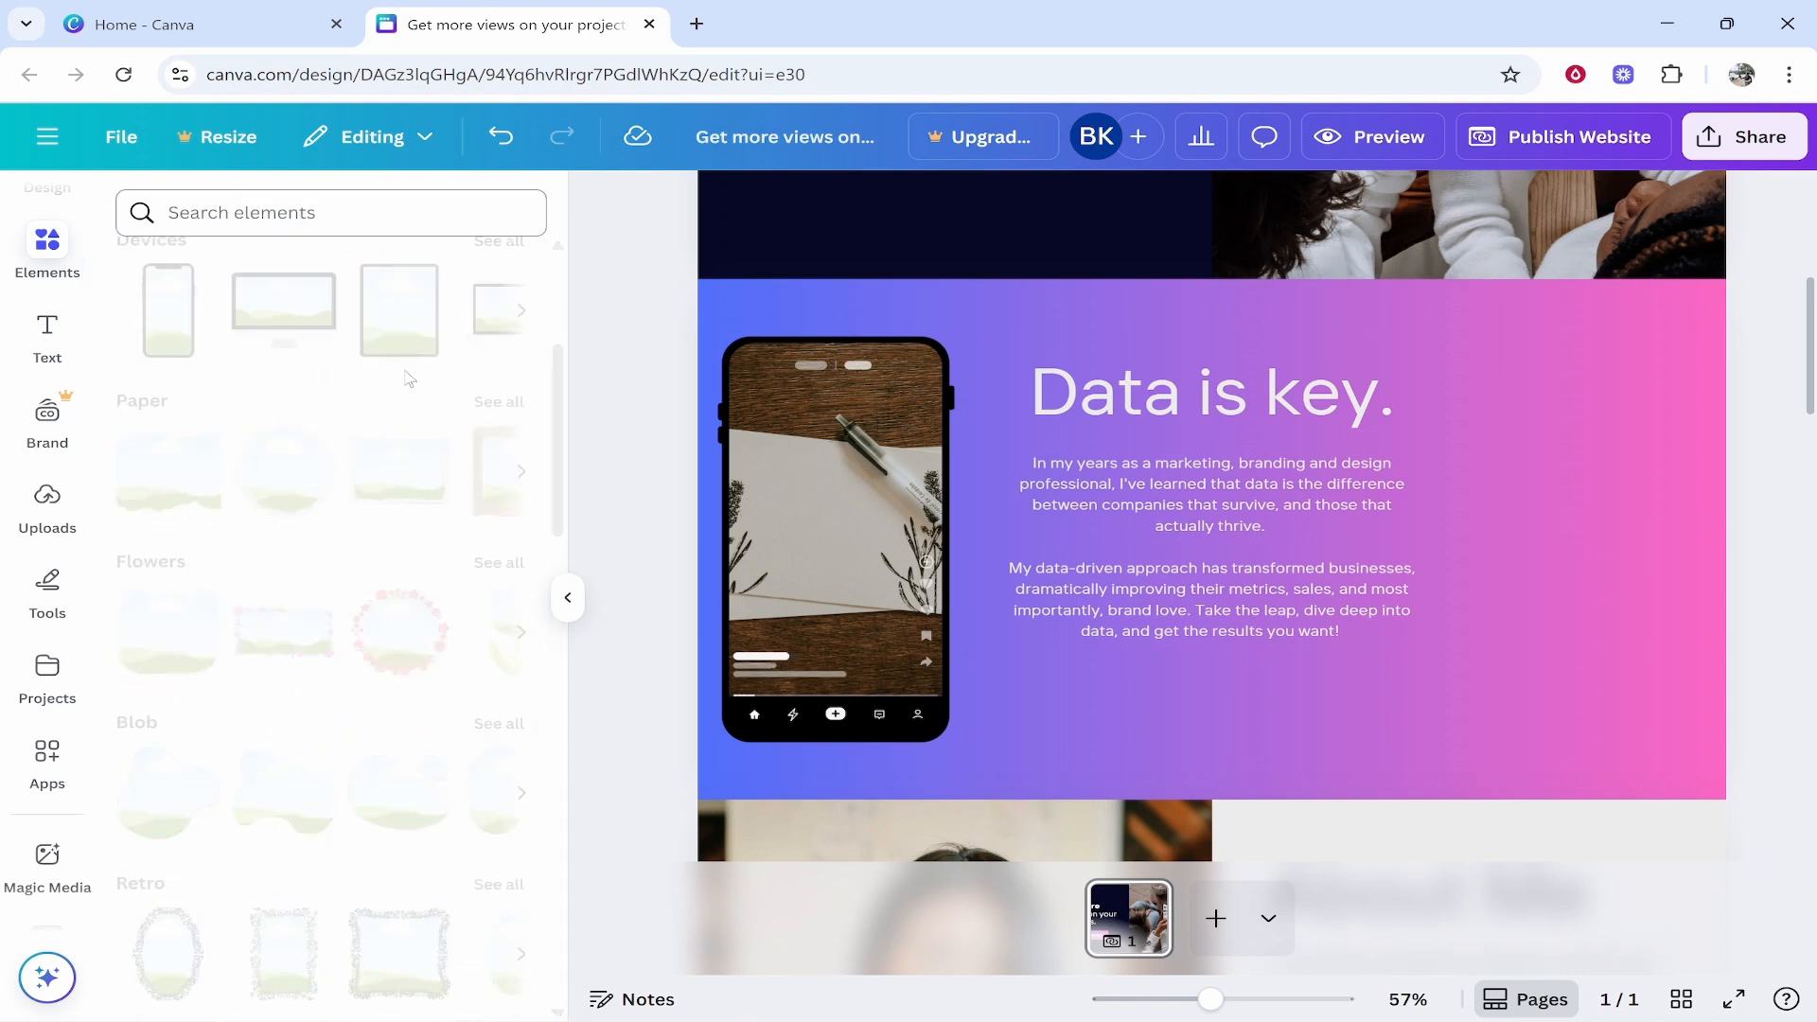
scroll(246, 752, down, 5)
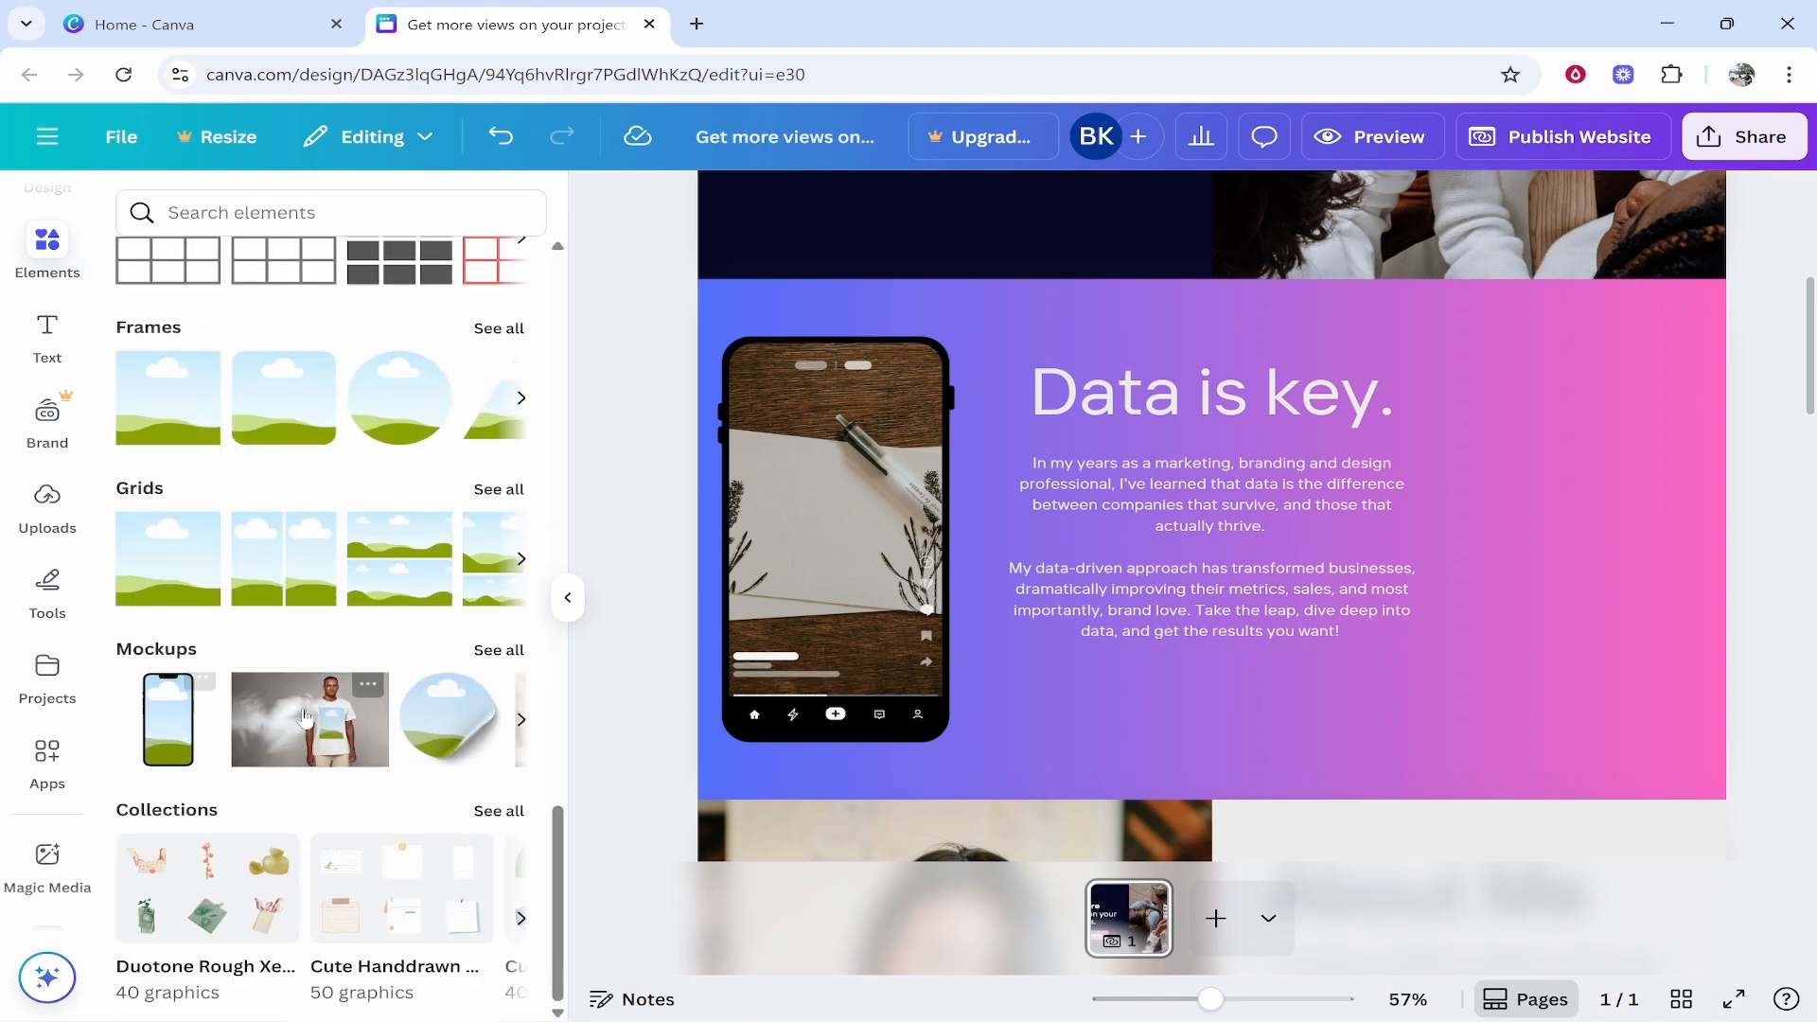
scroll(312, 714, up, 7)
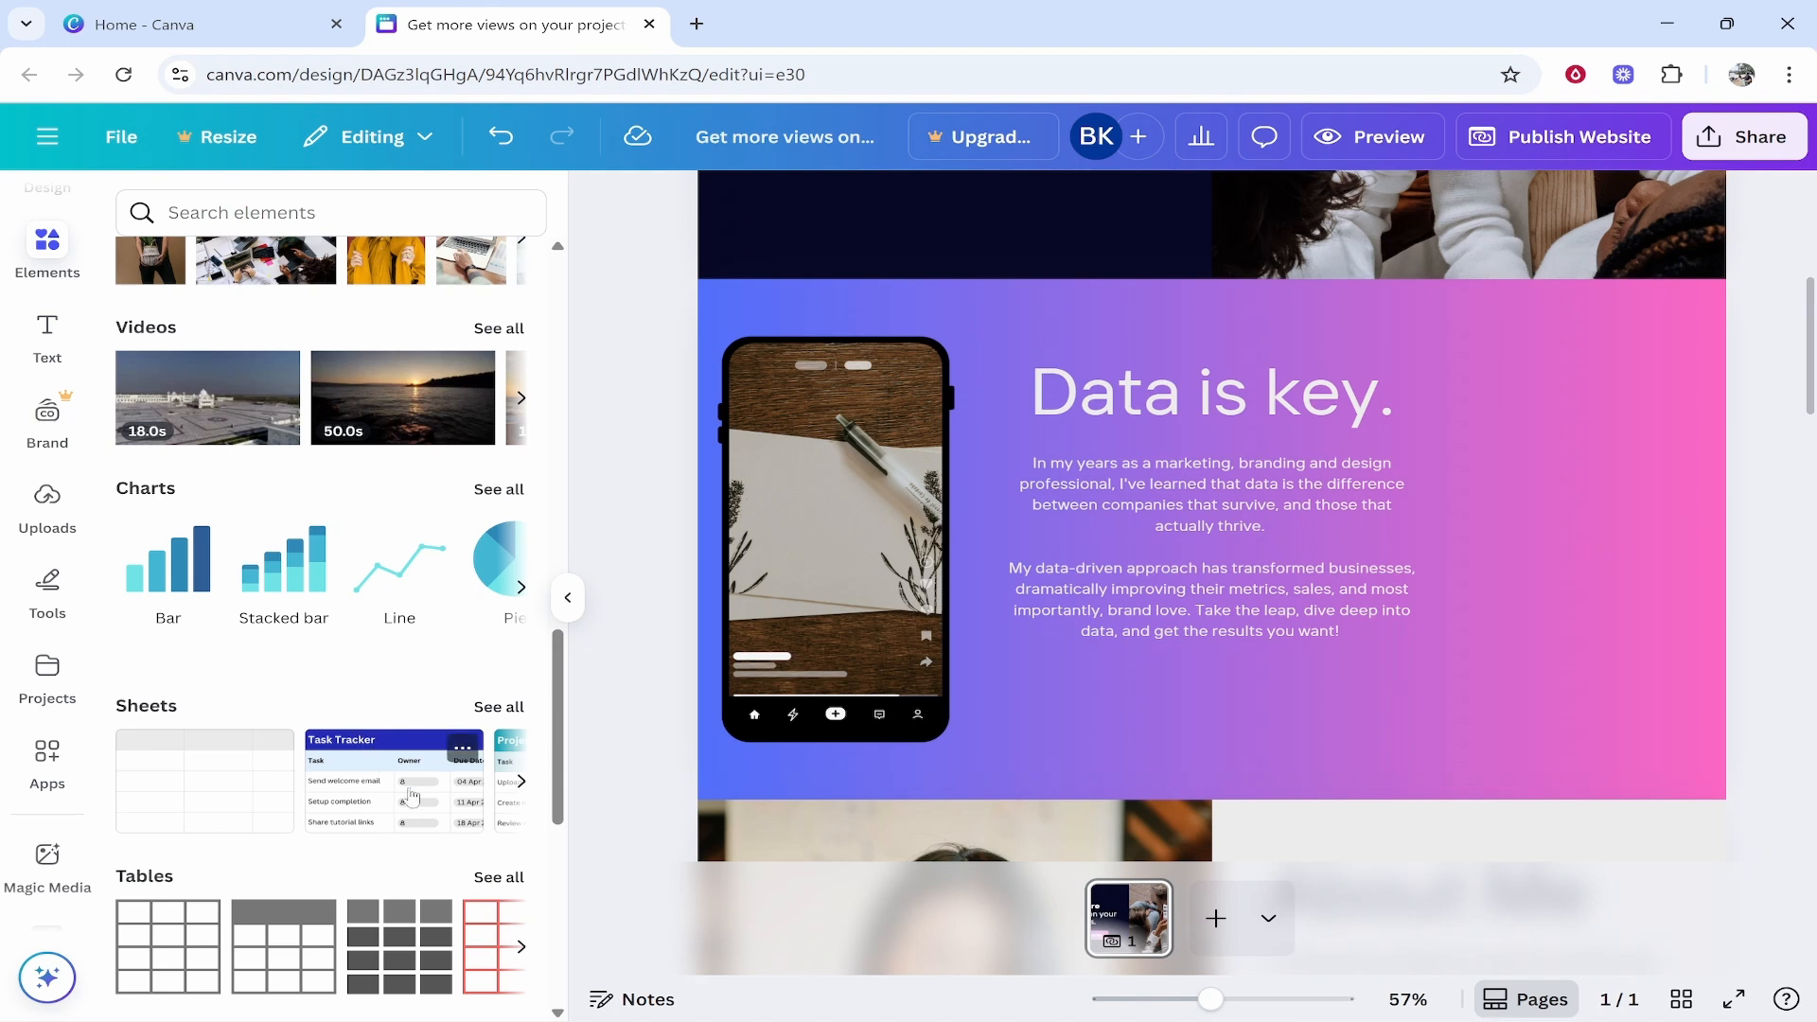
scroll(323, 750, down, 1)
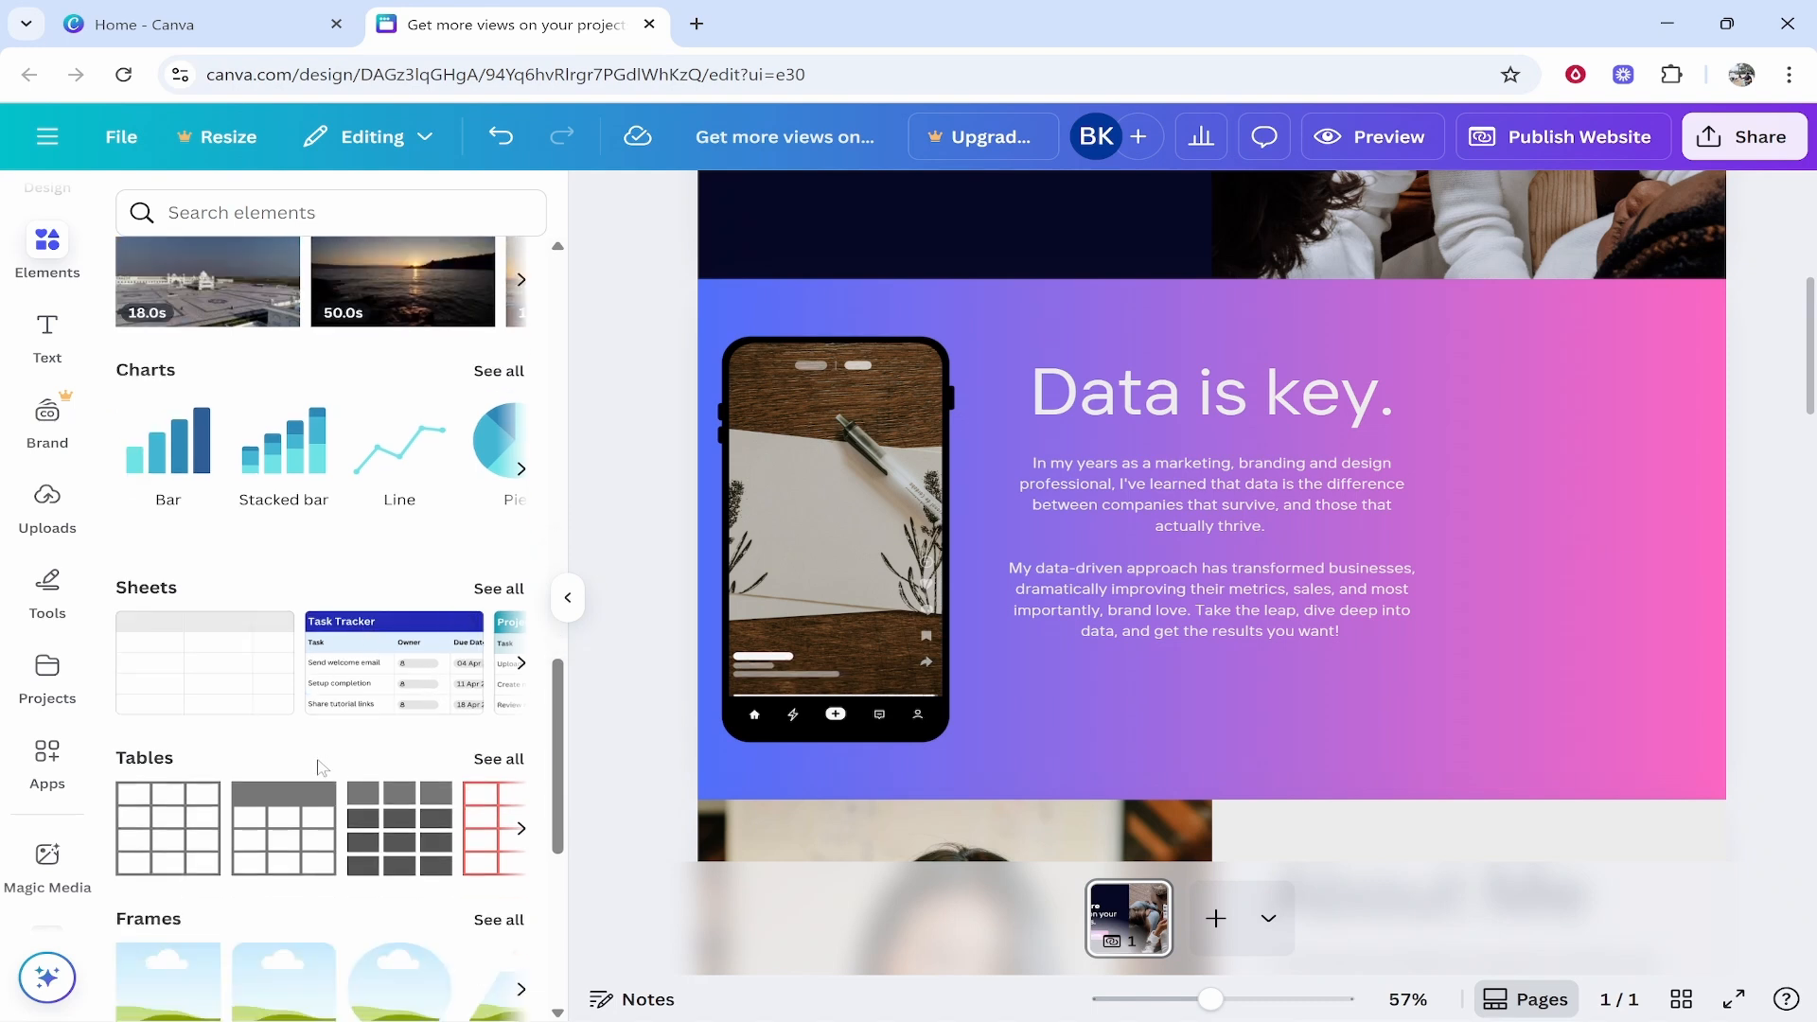
Step: Place a pie chart to the right of the "Data is key." text and shrink it to fit the free space
click(521, 469)
drag(173, 447, 1526, 537)
drag(1247, 531, 1474, 511)
drag(1707, 707, 1473, 522)
drag(1321, 392, 1558, 430)
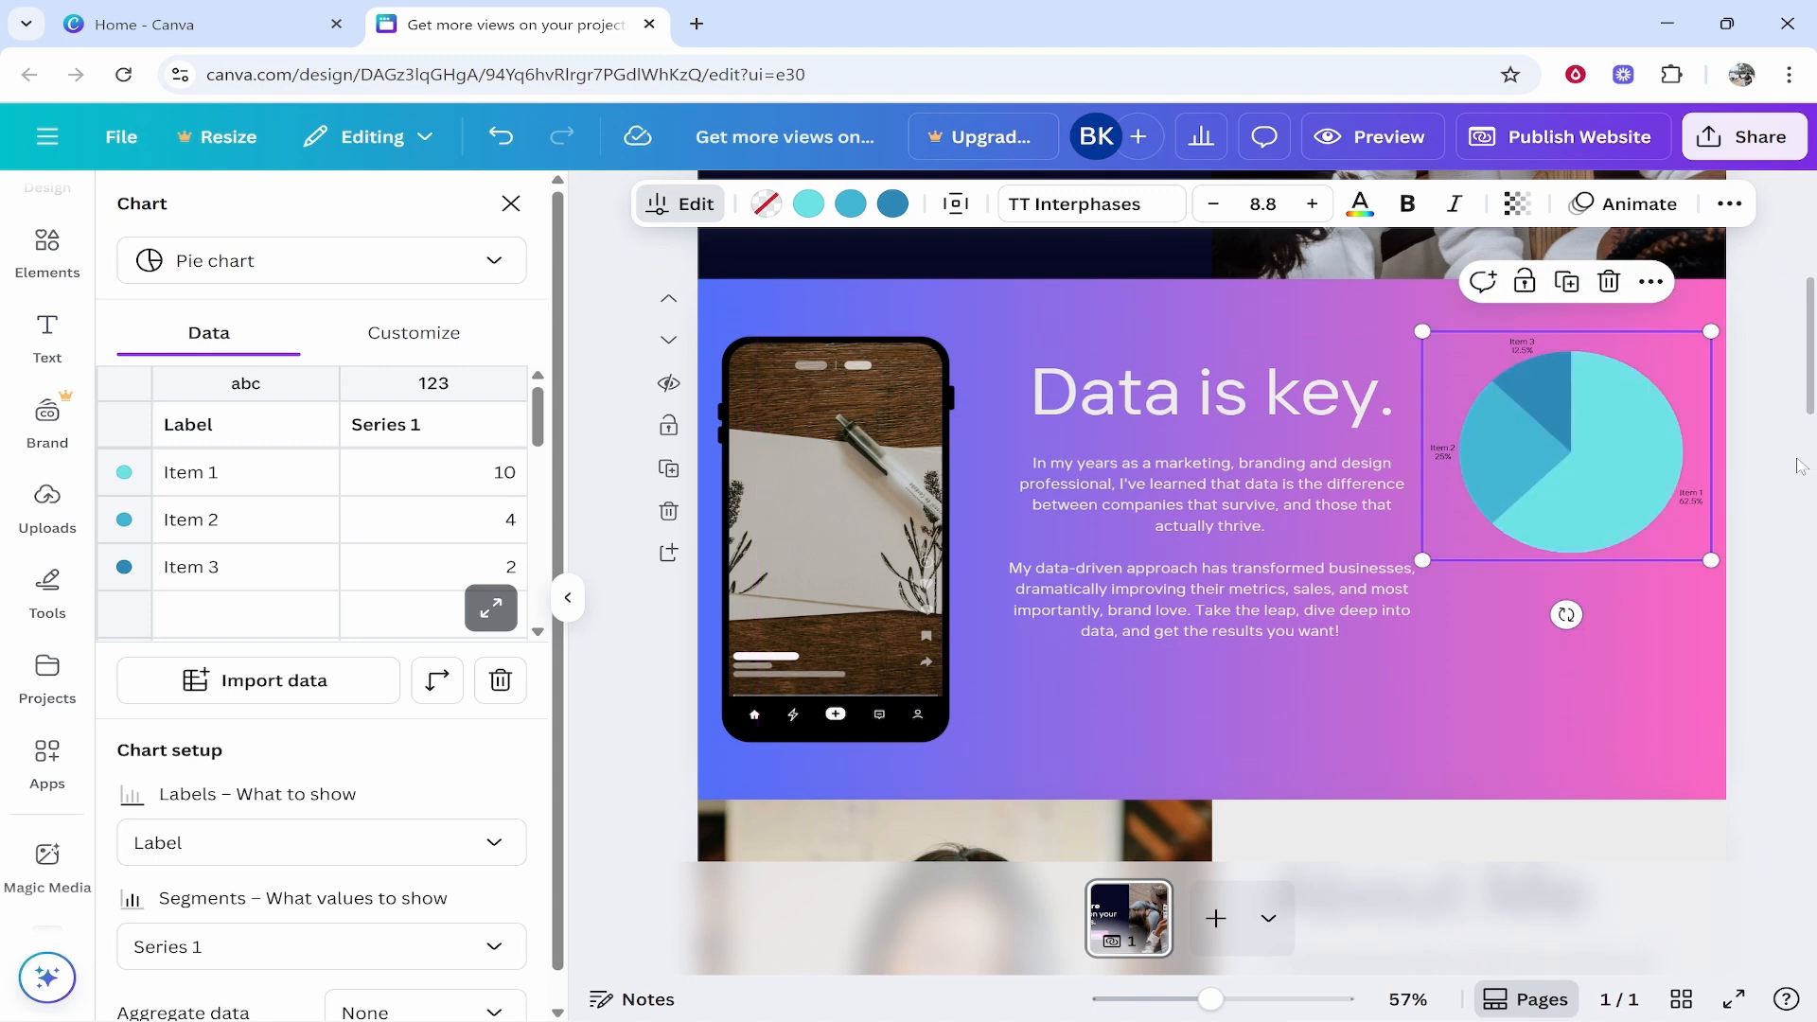
click(1797, 461)
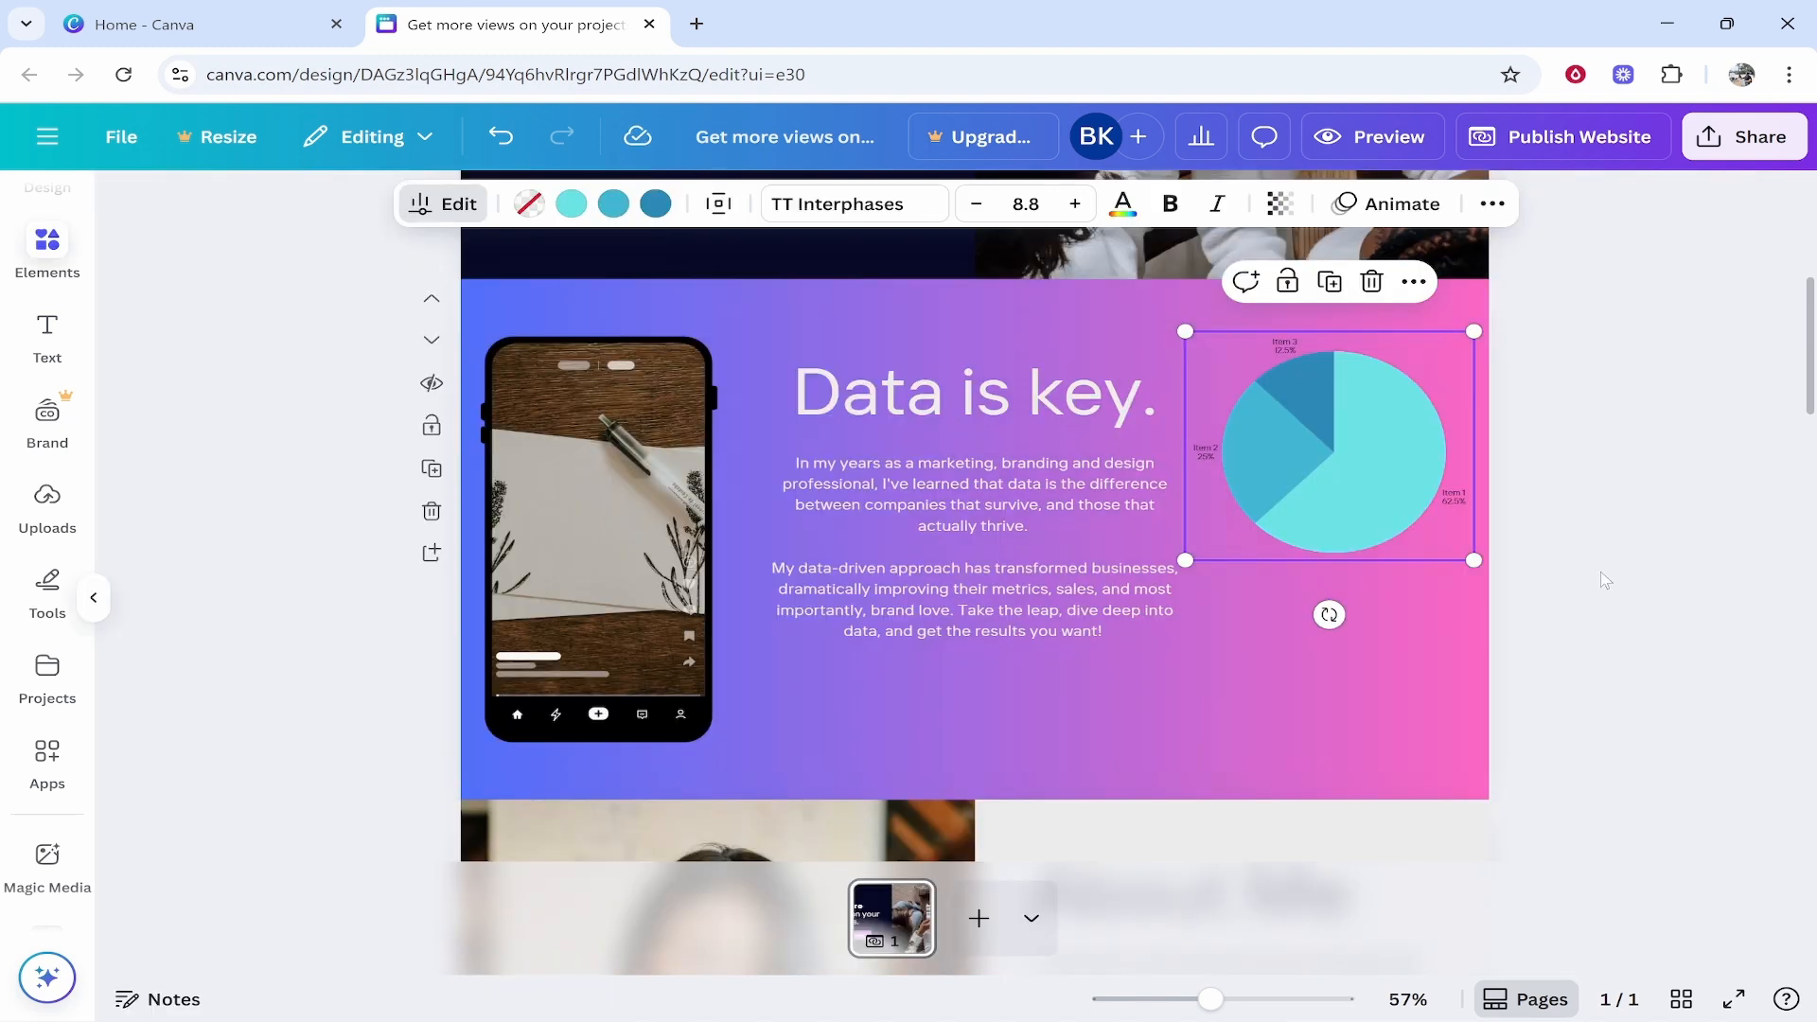
click(1754, 410)
click(1542, 416)
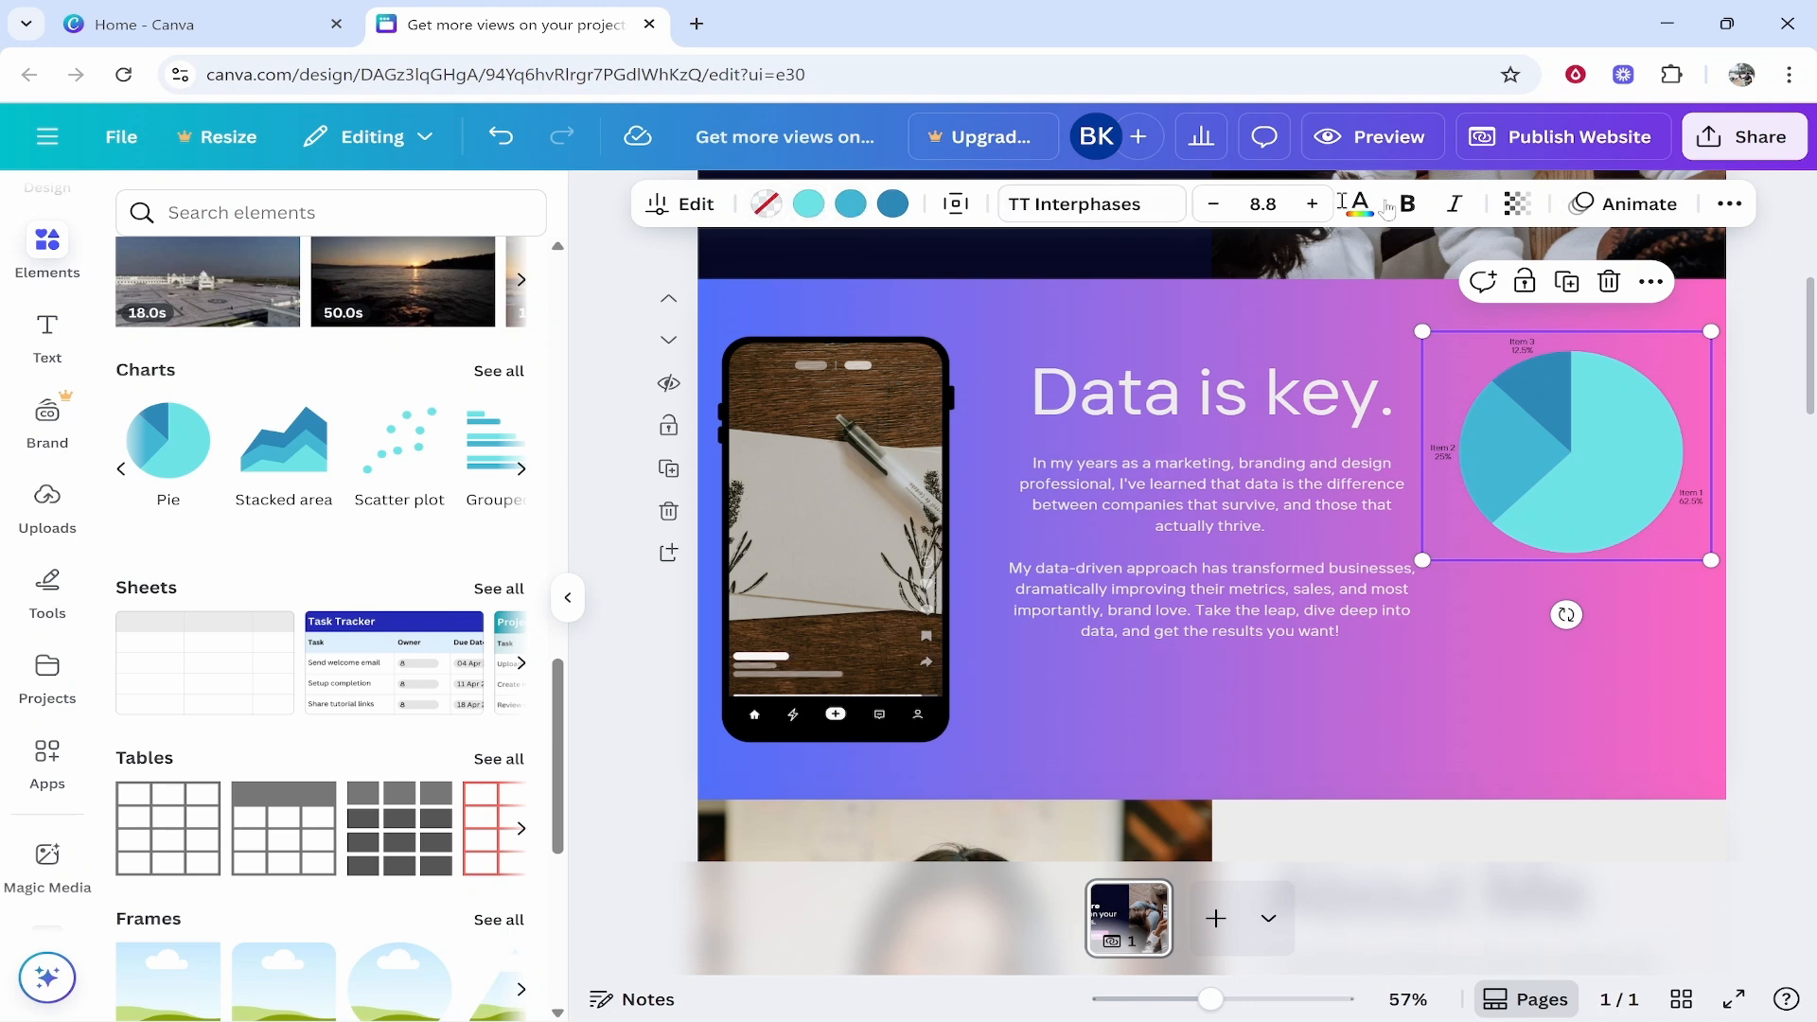
scroll(266, 636, up, 20)
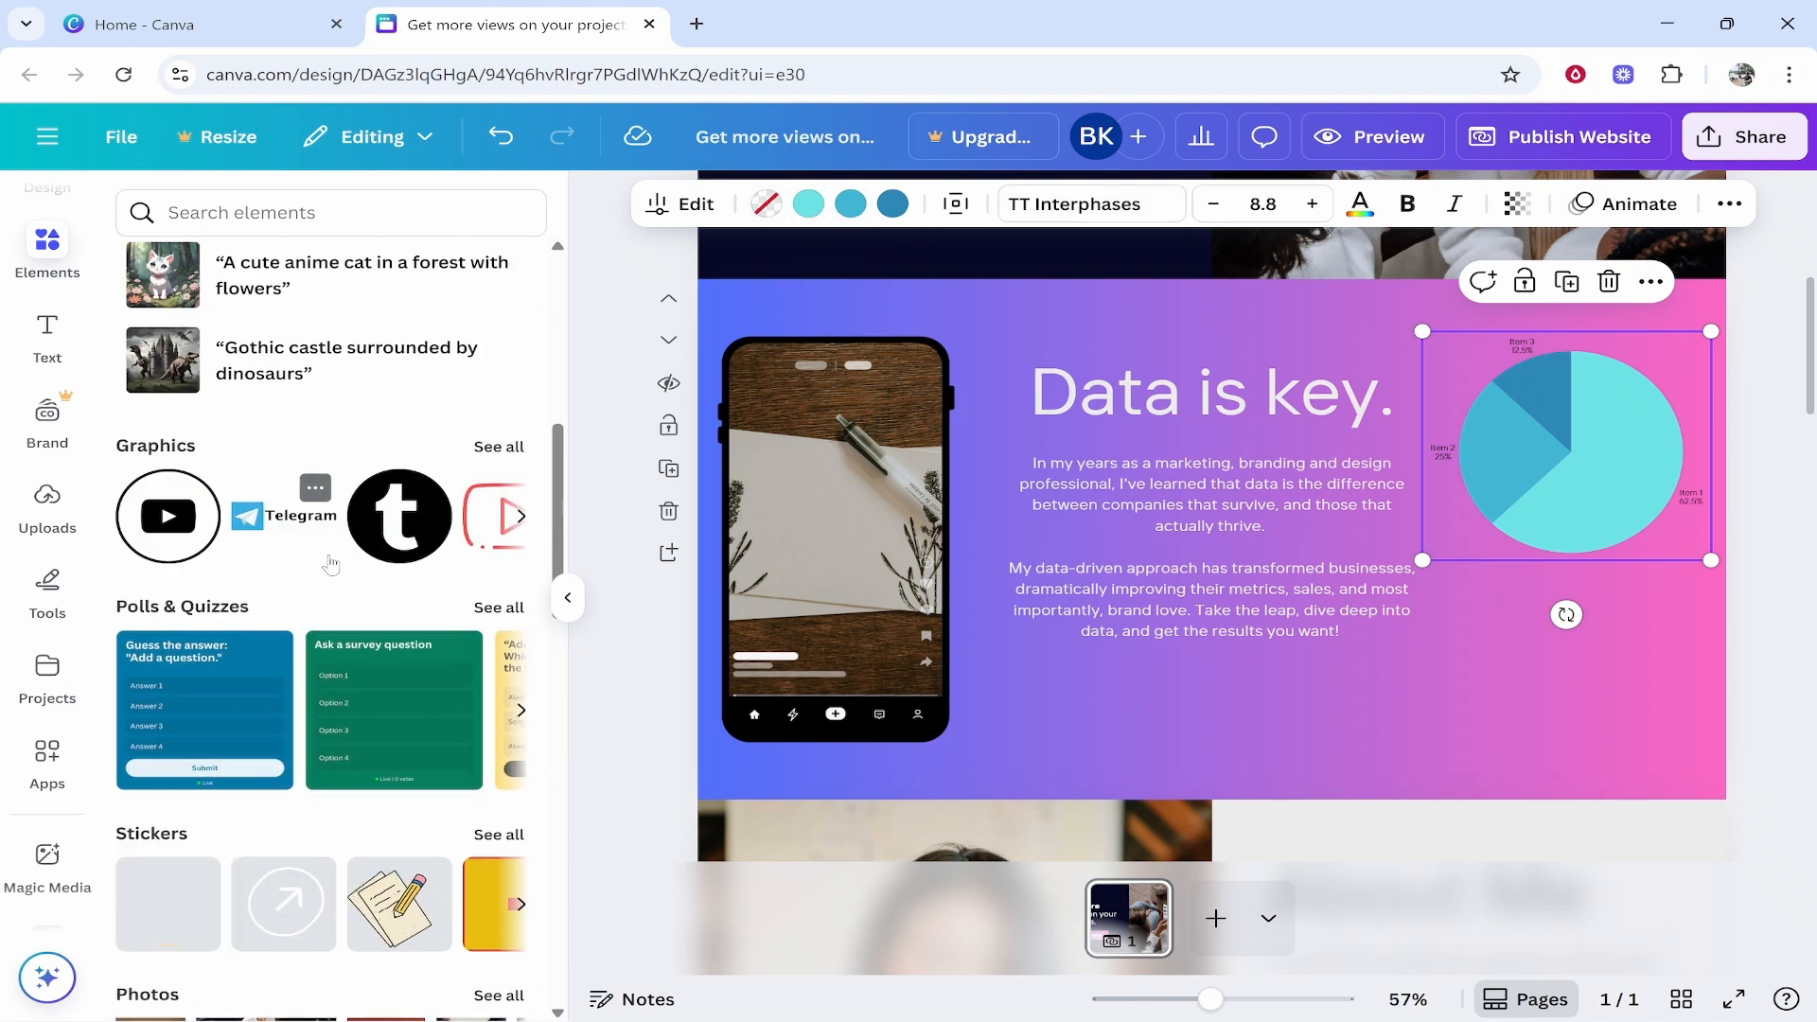
click(1762, 356)
Step: Review the order of the hero, "Data is key." and "About Me" sections on the page
scroll(1762, 369, up, 5)
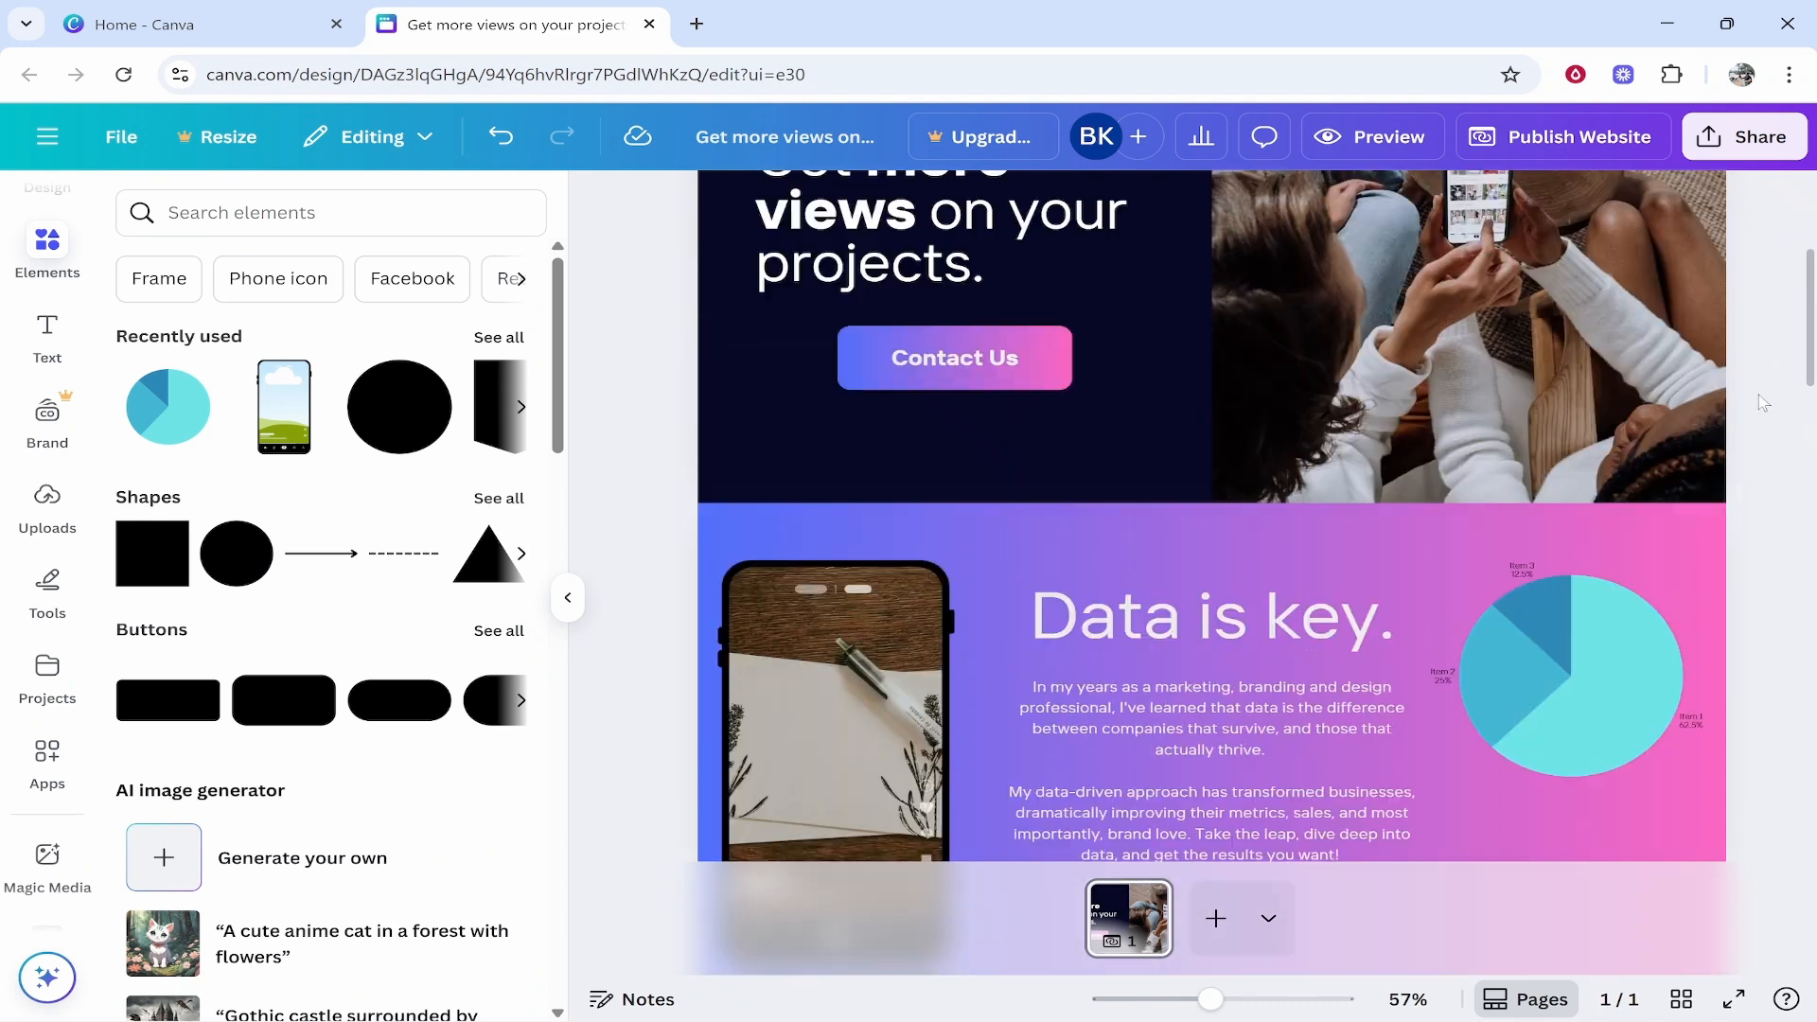
scroll(1190, 619, down, 8)
scroll(1164, 587, up, 1)
click(1138, 552)
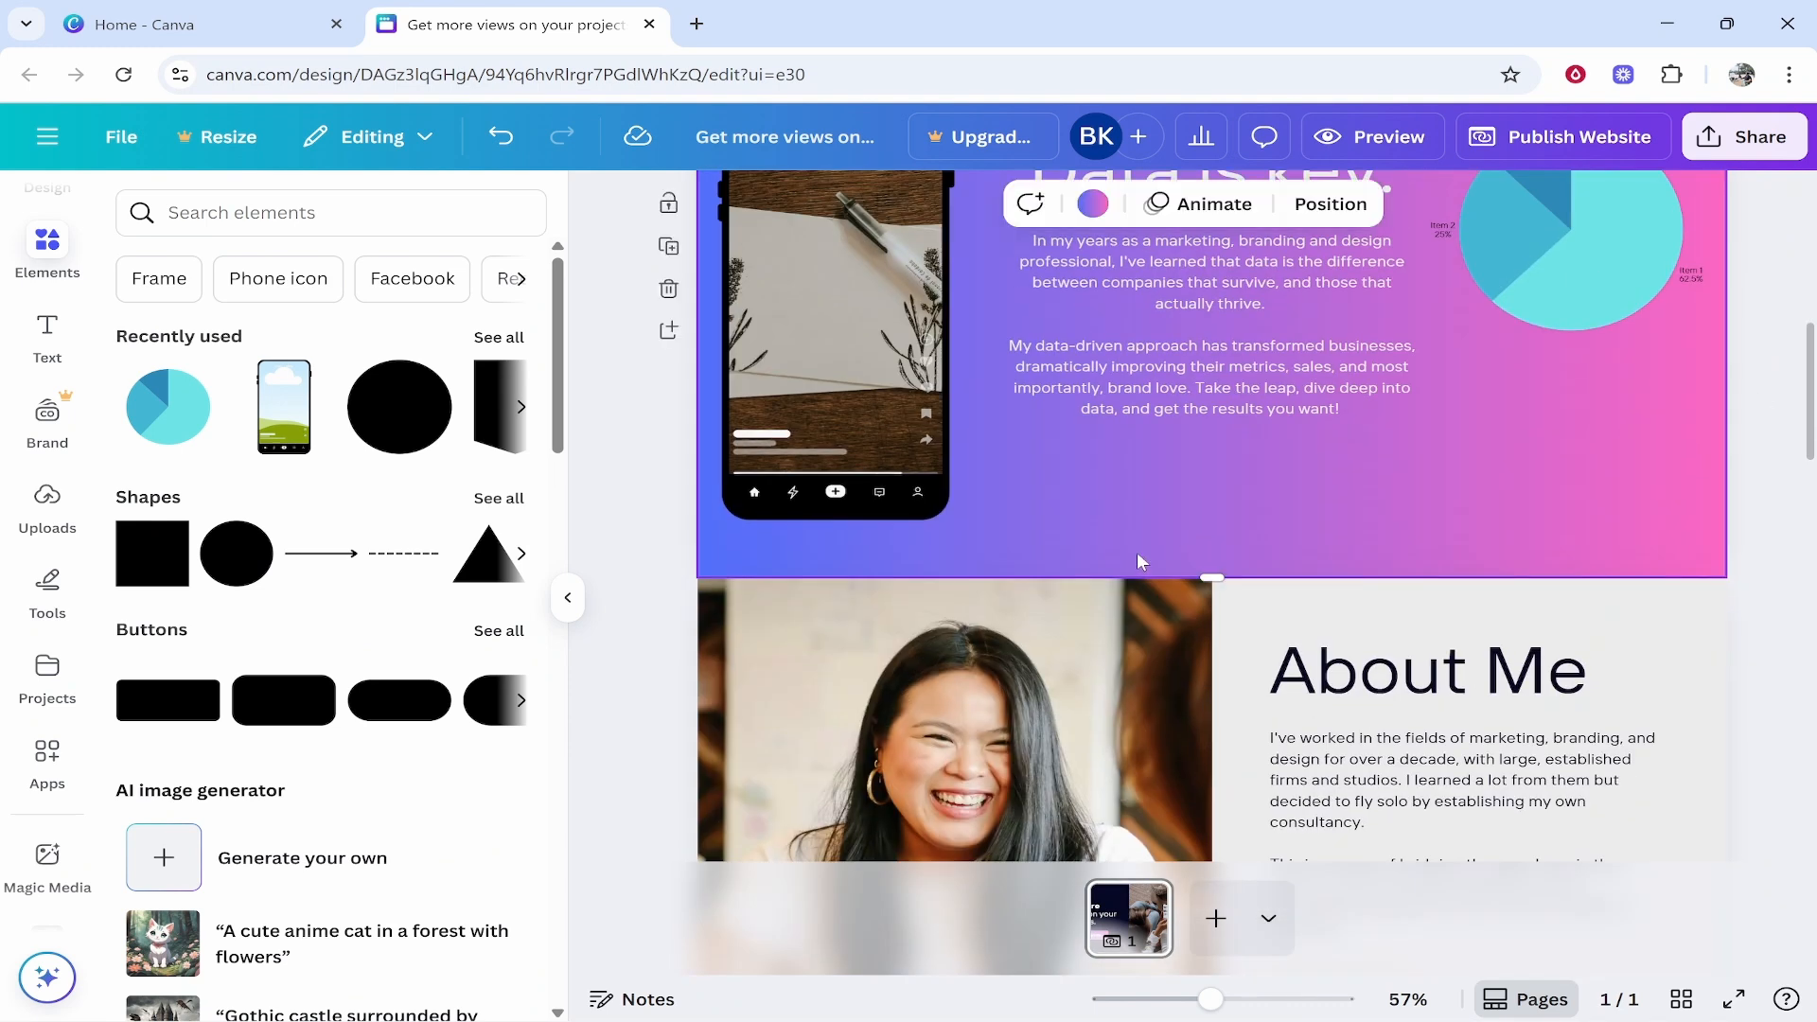
scroll(1137, 553, up, 5)
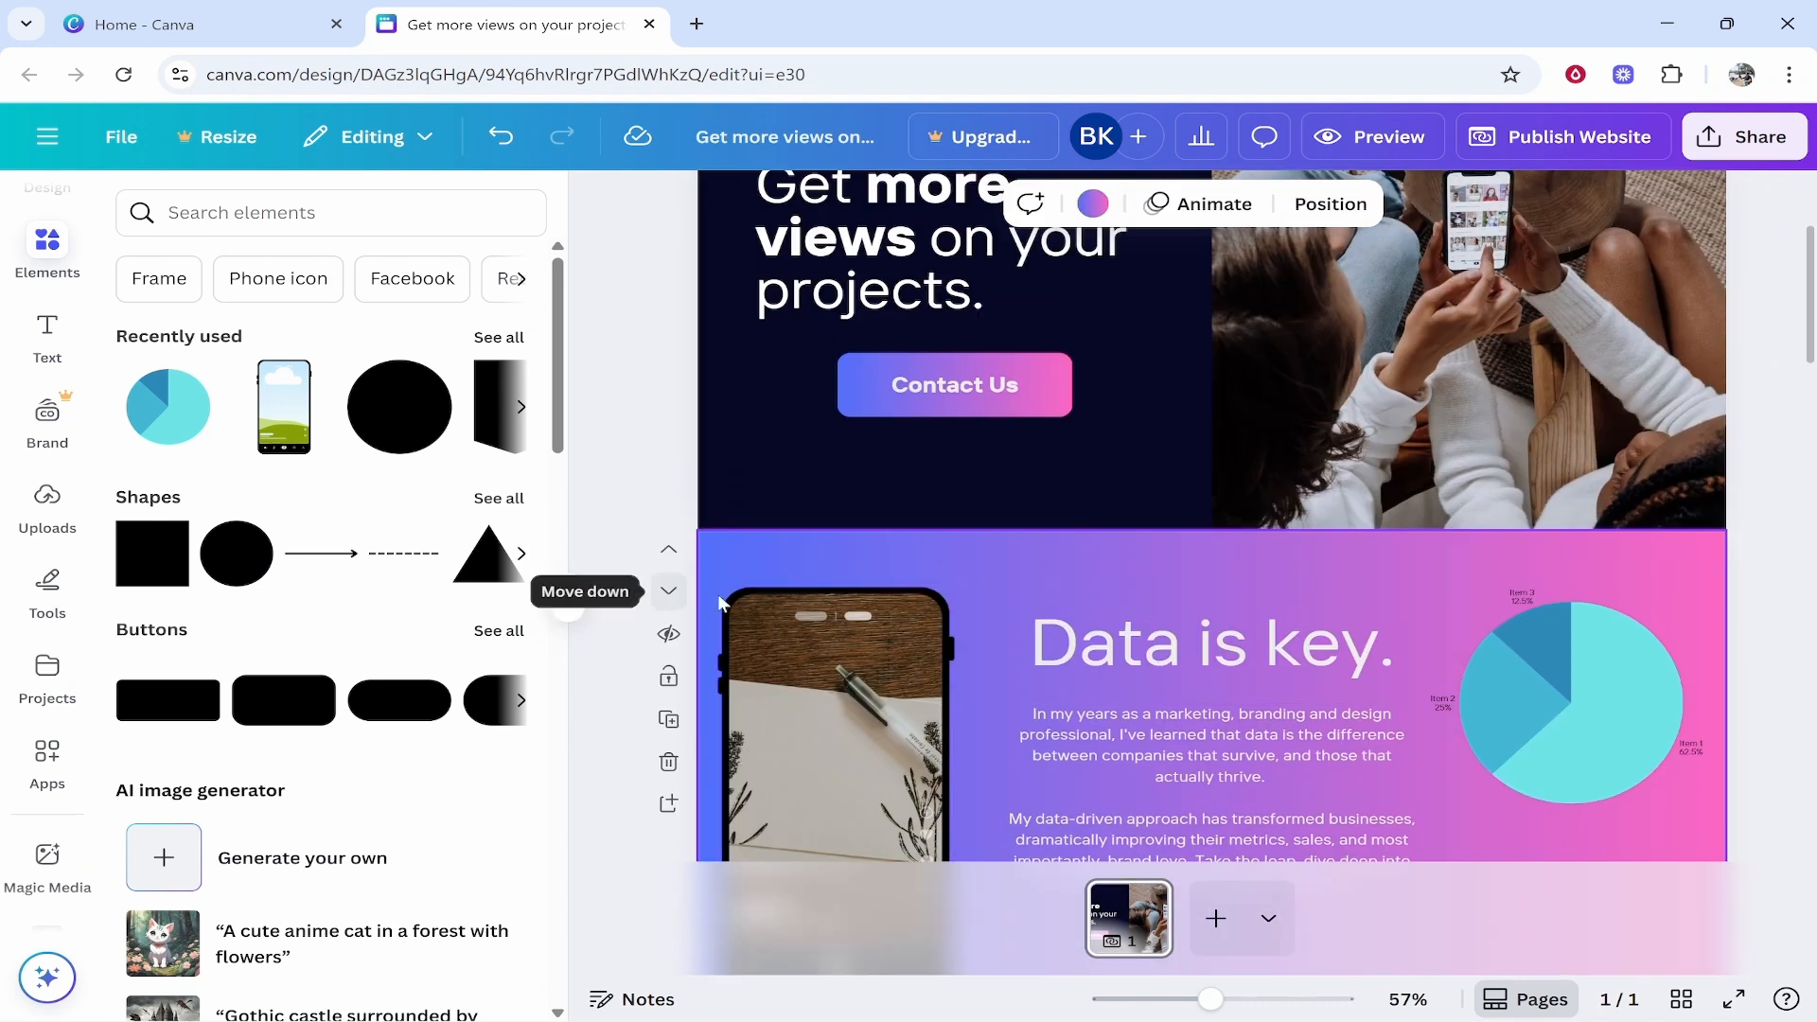
scroll(1127, 669, down, 8)
scroll(1105, 535, up, 5)
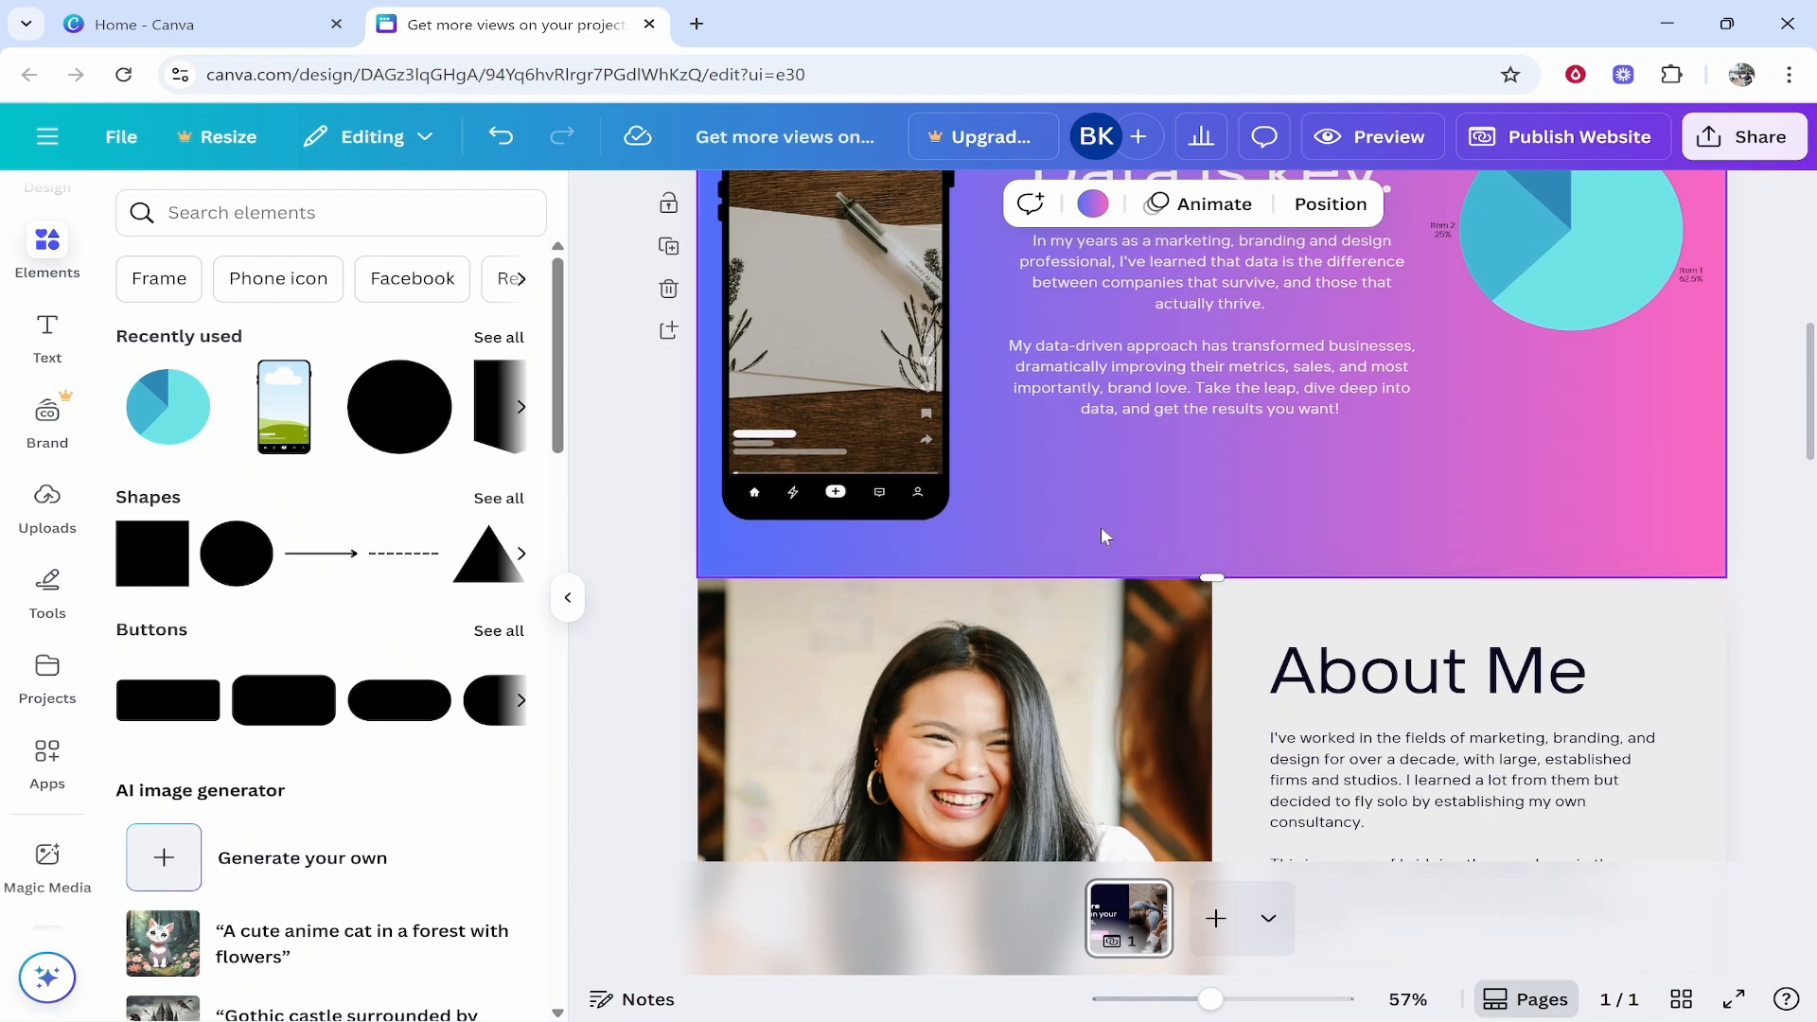
Step: Move the "About Me" section up so it sits above the "Data is key." section
click(1602, 604)
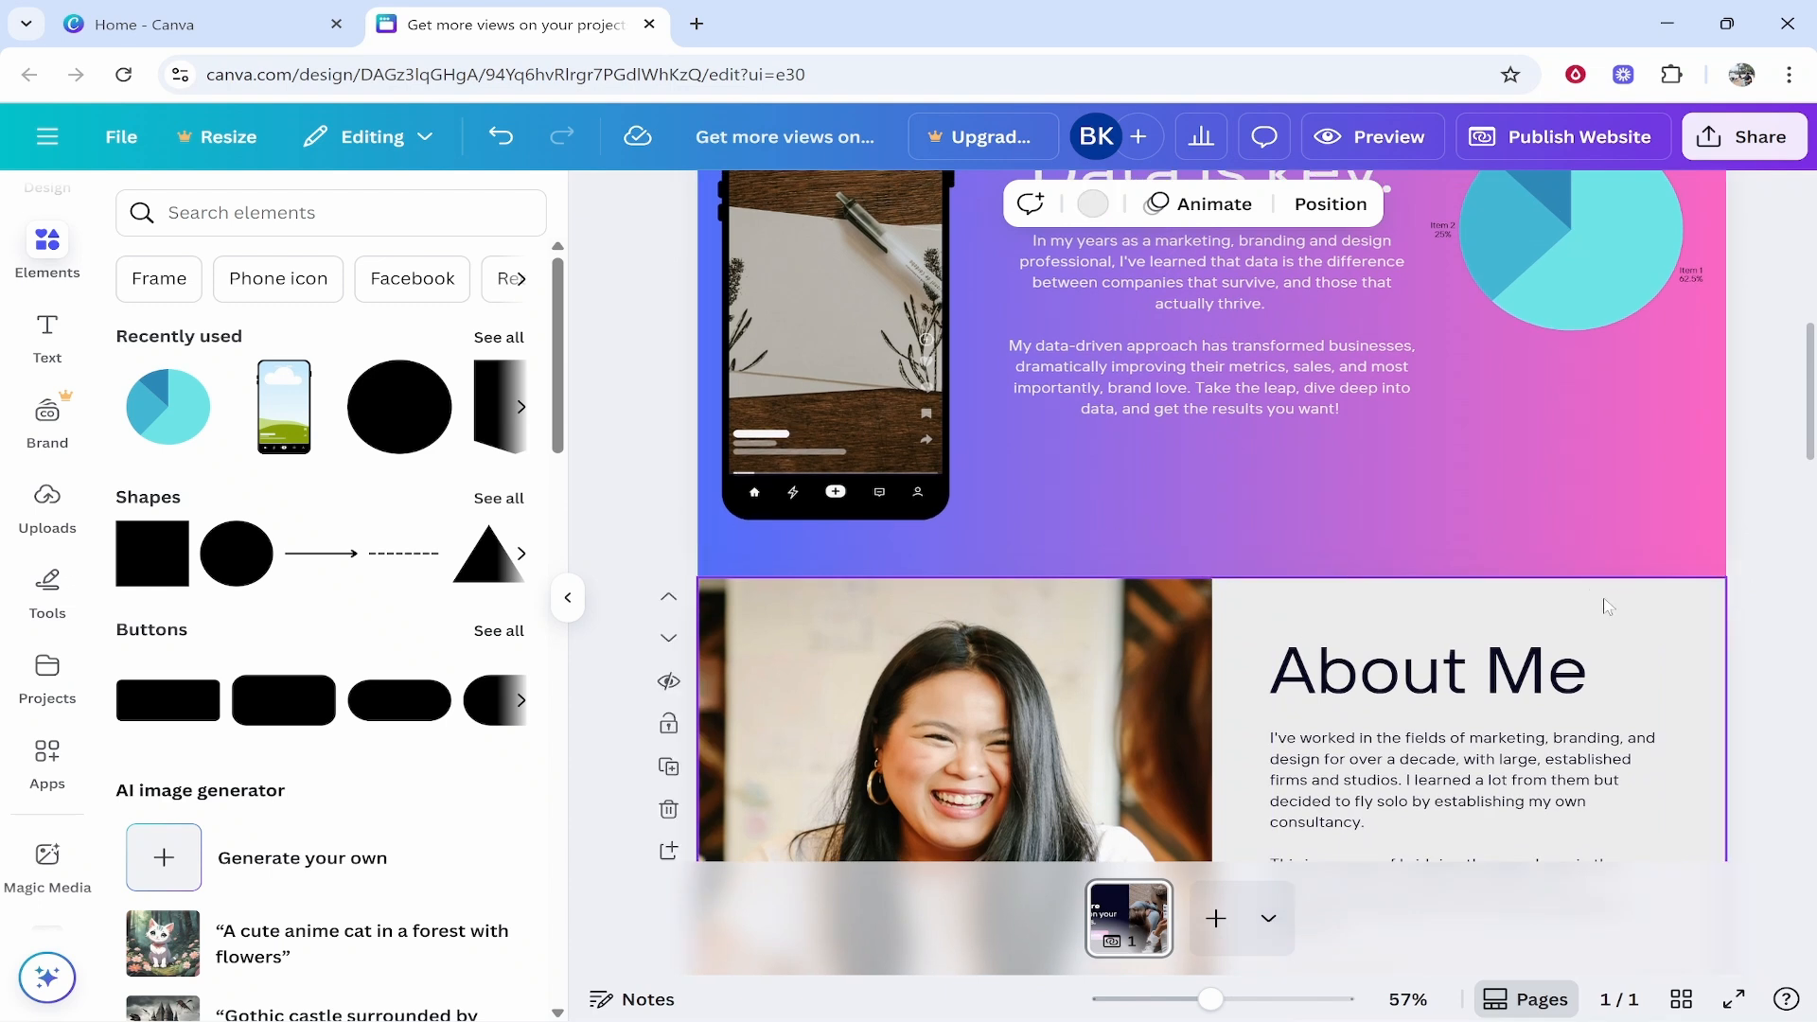
click(668, 602)
scroll(823, 580, up, 9)
scroll(1025, 470, down, 11)
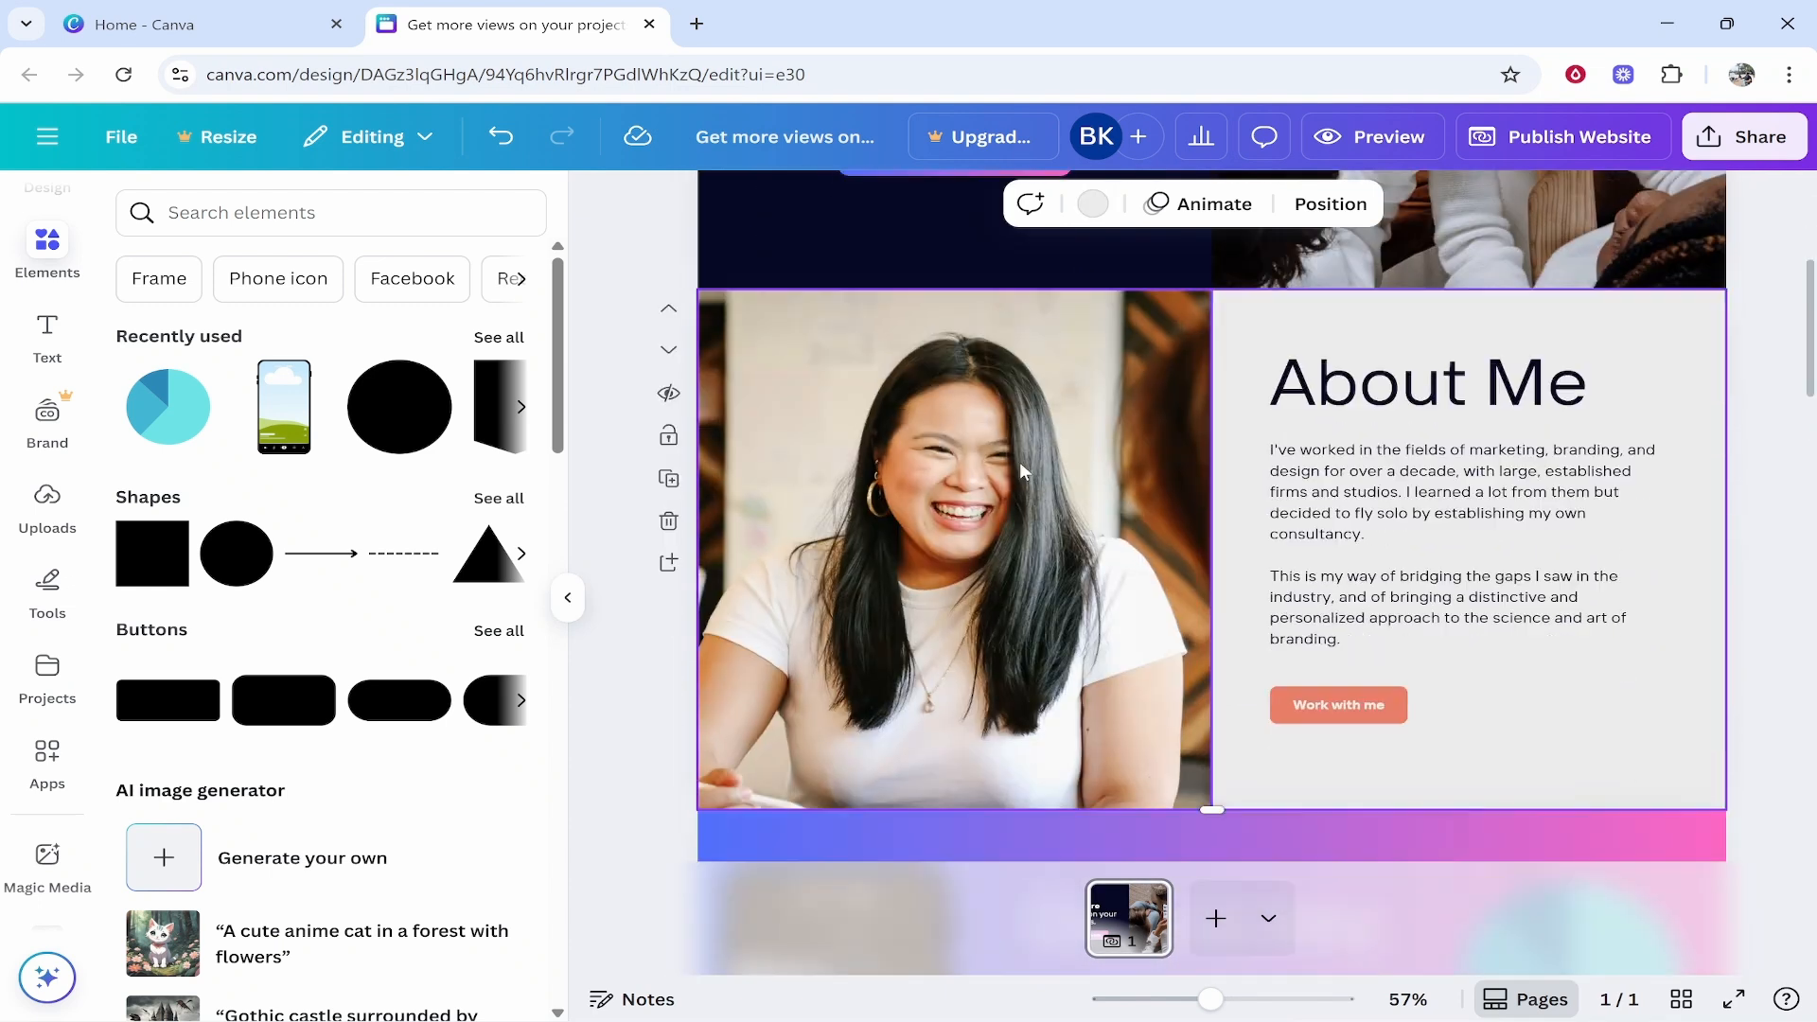
scroll(1025, 471, down, 5)
scroll(1405, 585, up, 10)
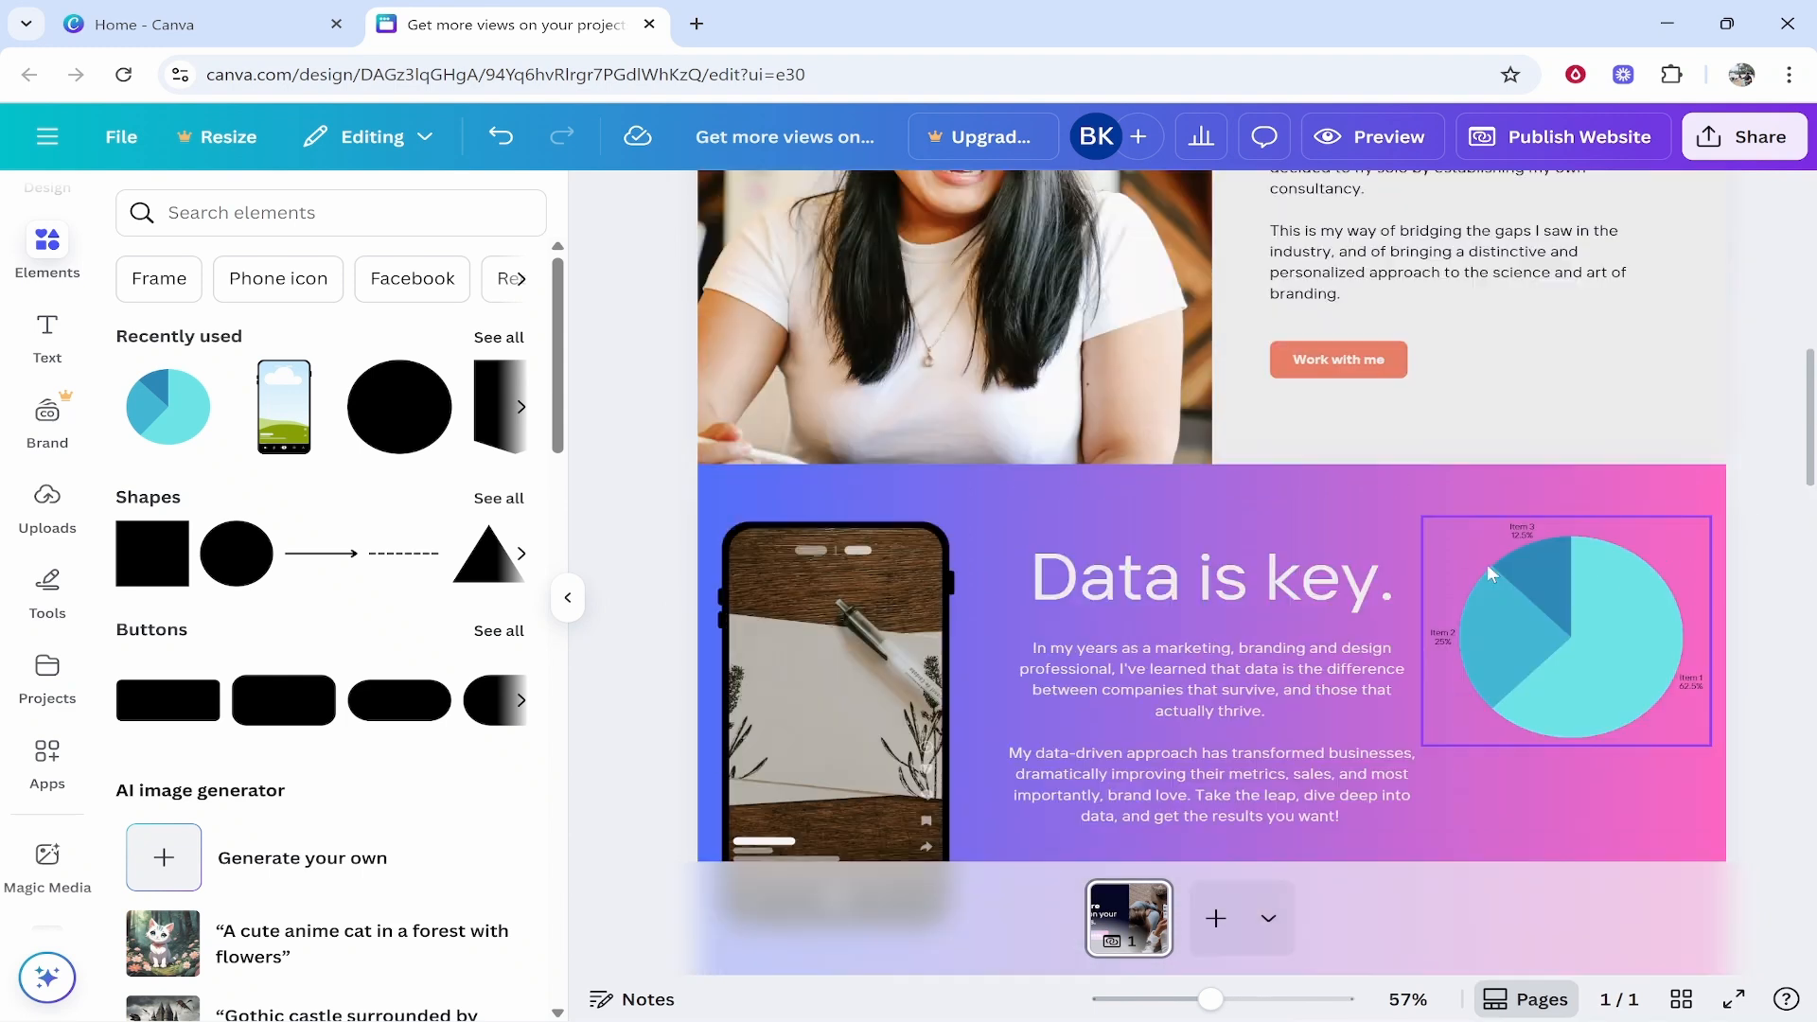
scroll(1405, 585, down, 2)
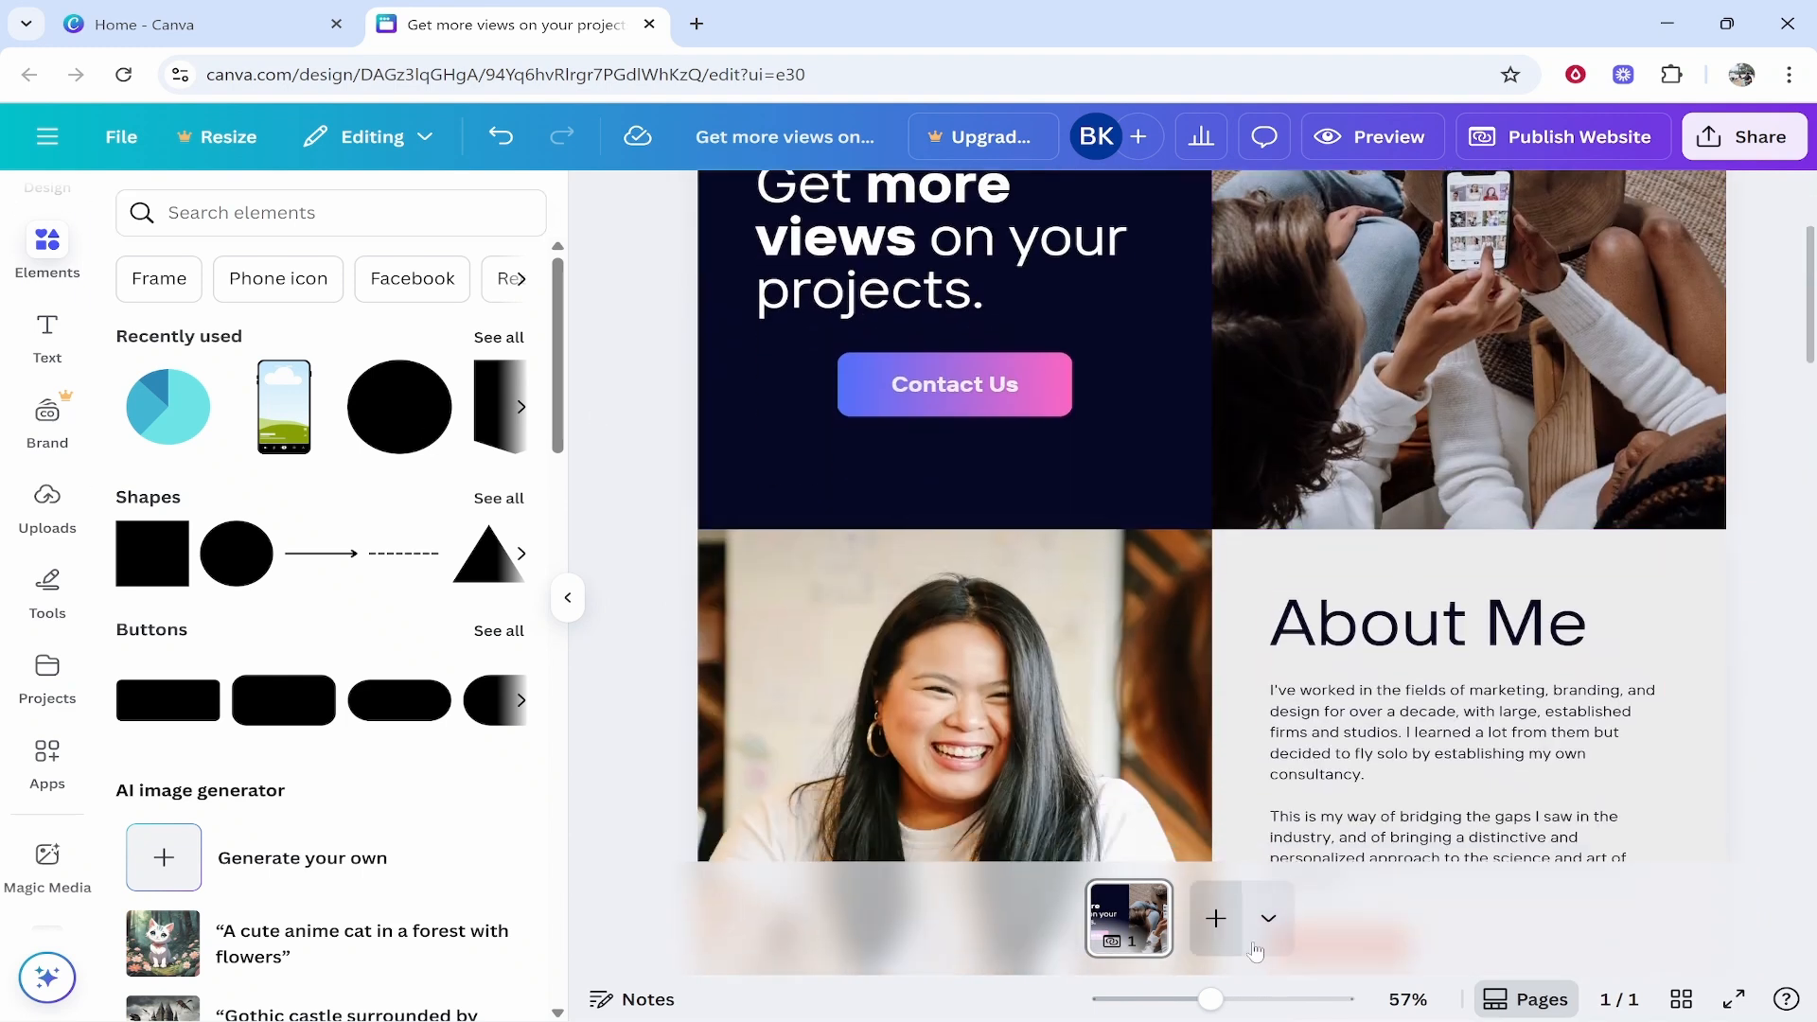
Step: Replace the "About Me" portrait with the uploaded photo of the seated man wearing sunglasses
click(567, 597)
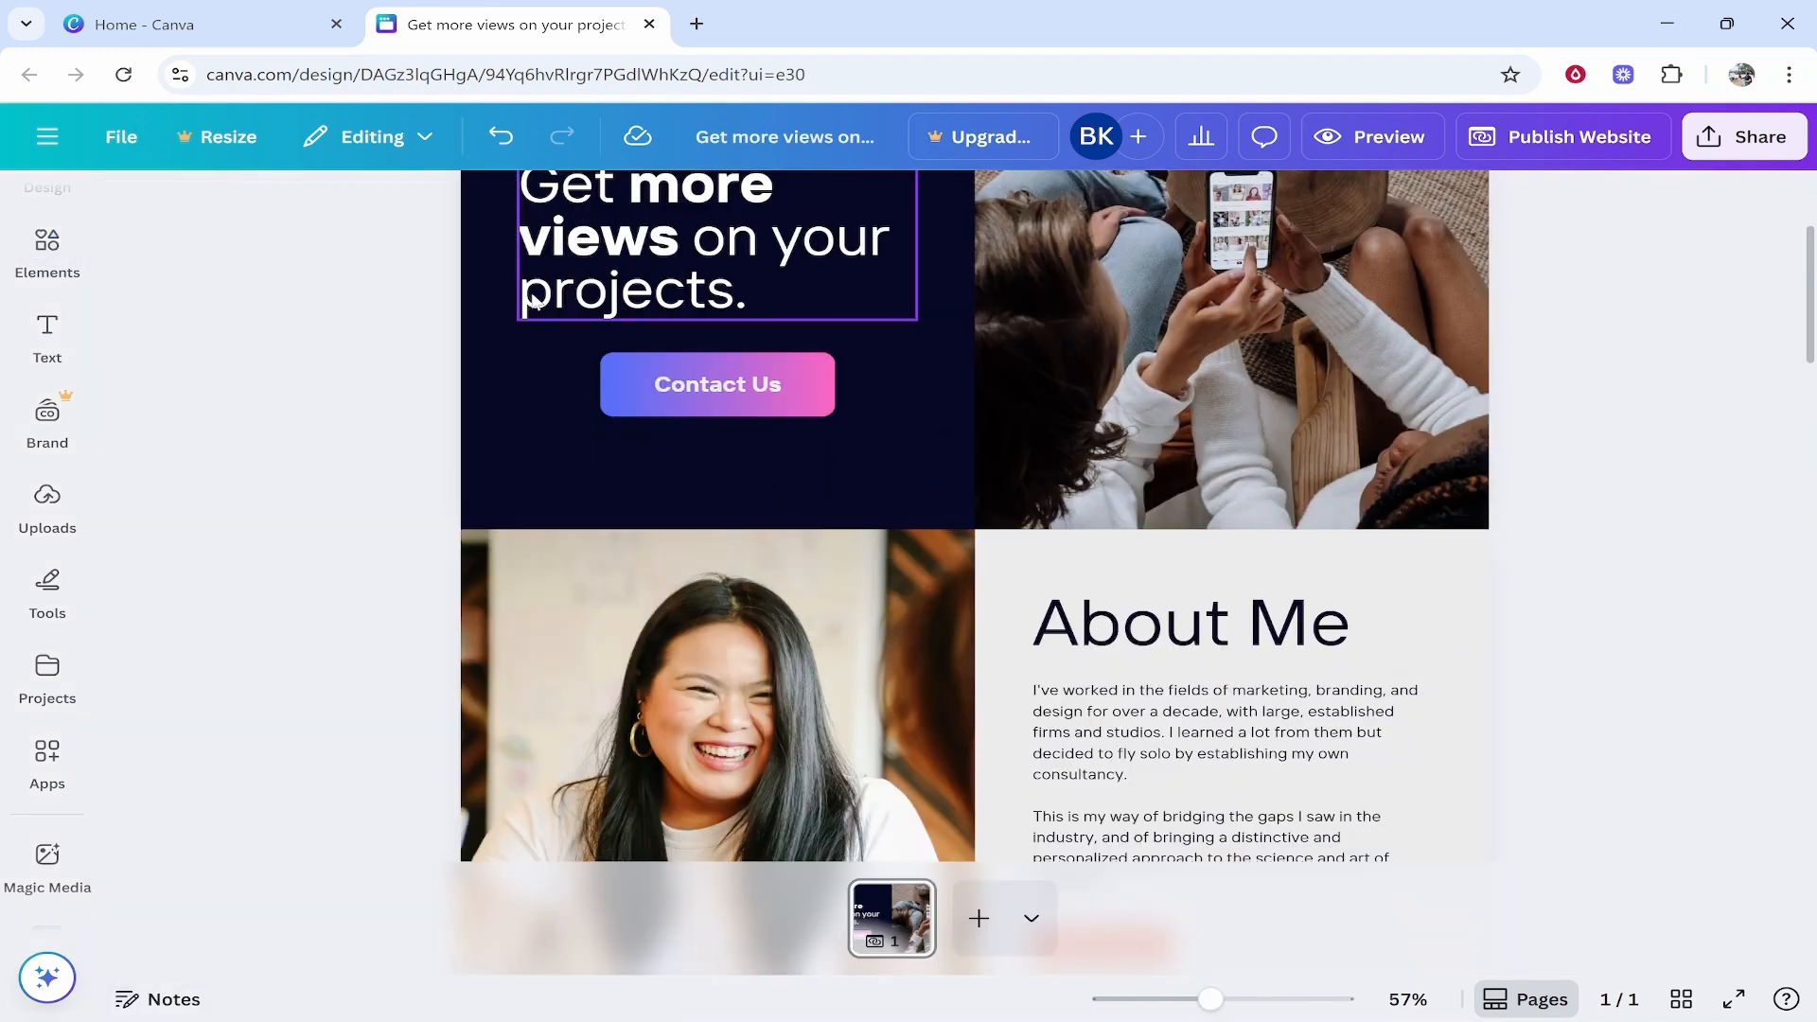
scroll(1624, 610, up, 1)
scroll(1624, 611, down, 4)
click(47, 501)
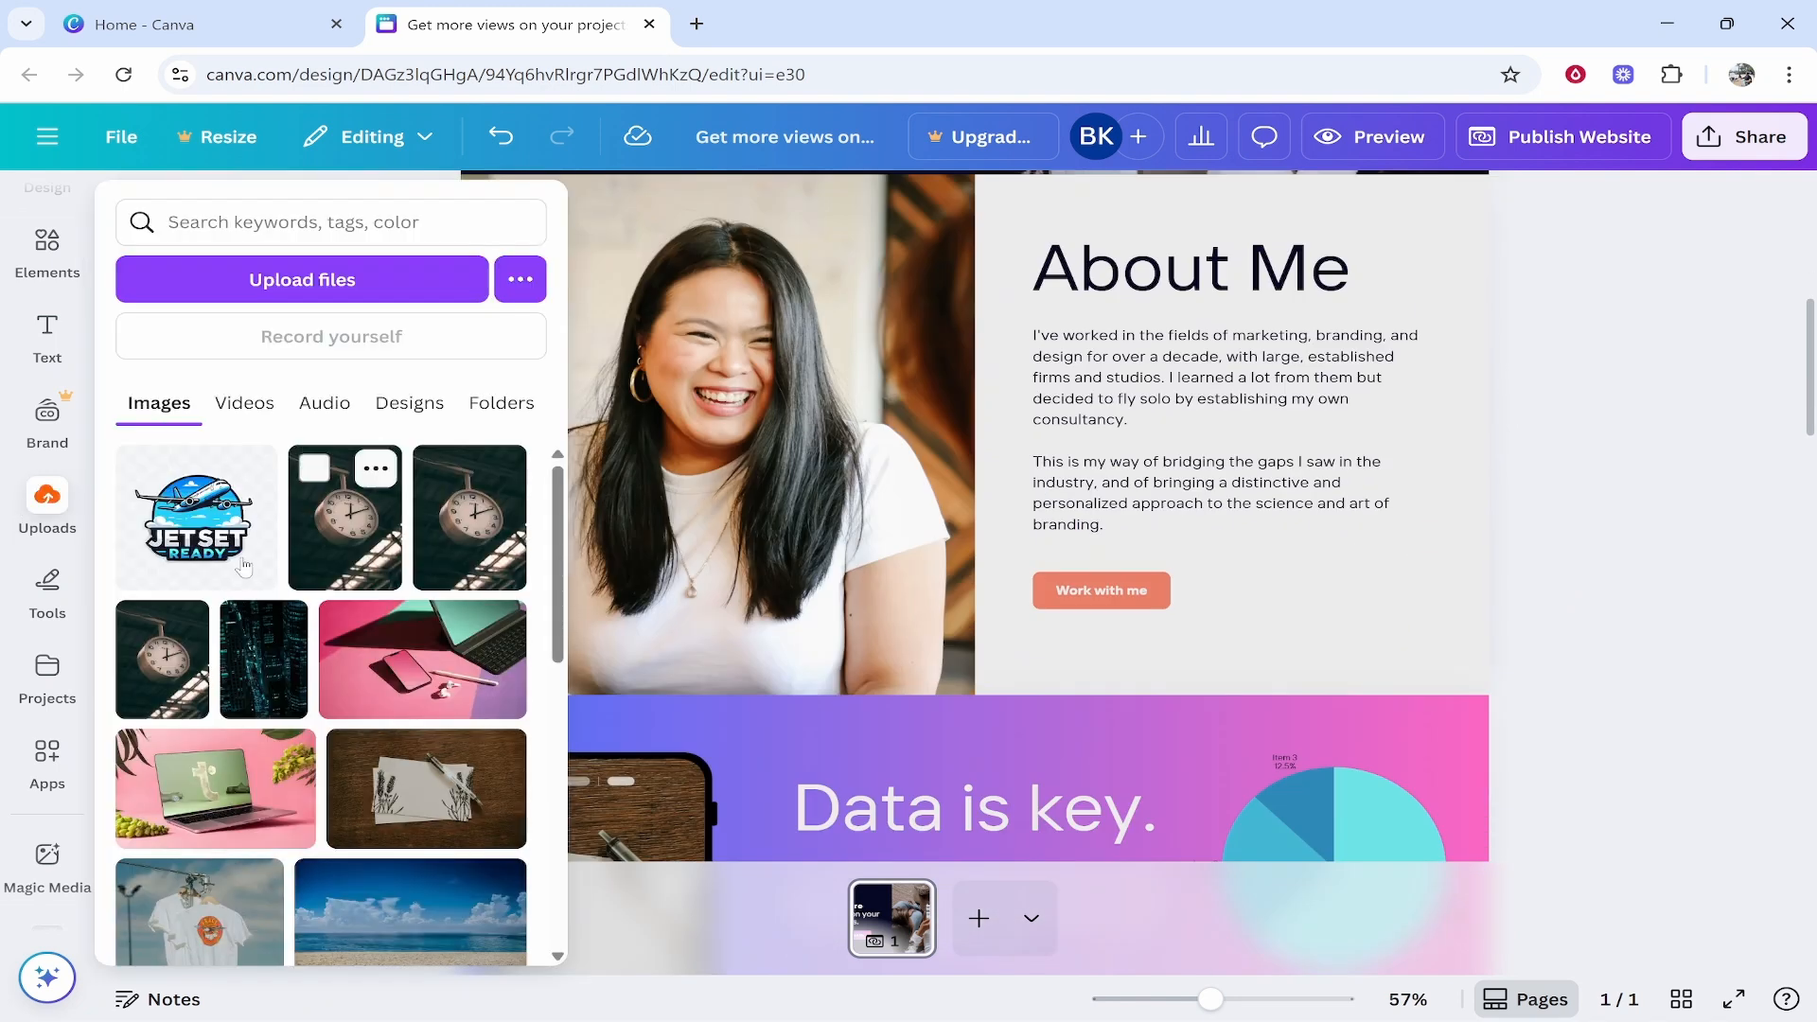
scroll(429, 775, down, 5)
drag(426, 765, 822, 465)
scroll(1624, 568, up, 3)
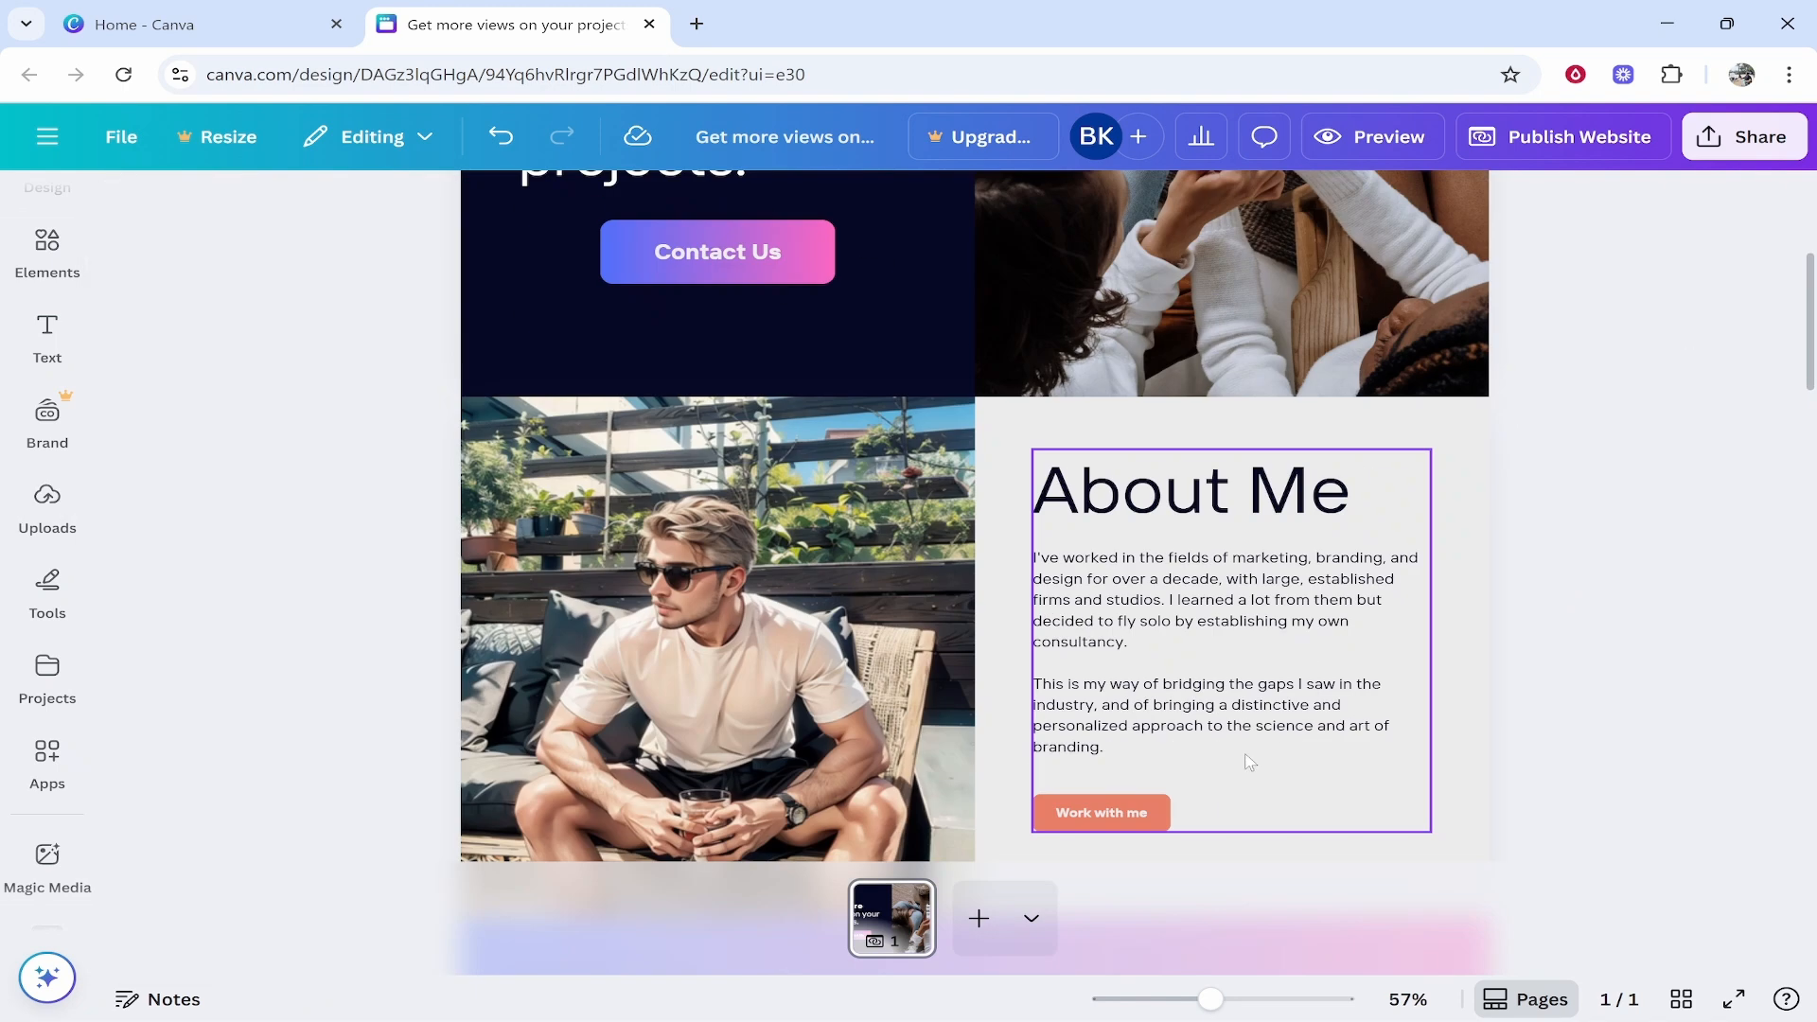
Step: Set the background of the "Let's collaborate." section to the document's blue-to-pink gradient
scroll(1528, 552, up, 3)
scroll(1528, 552, down, 10)
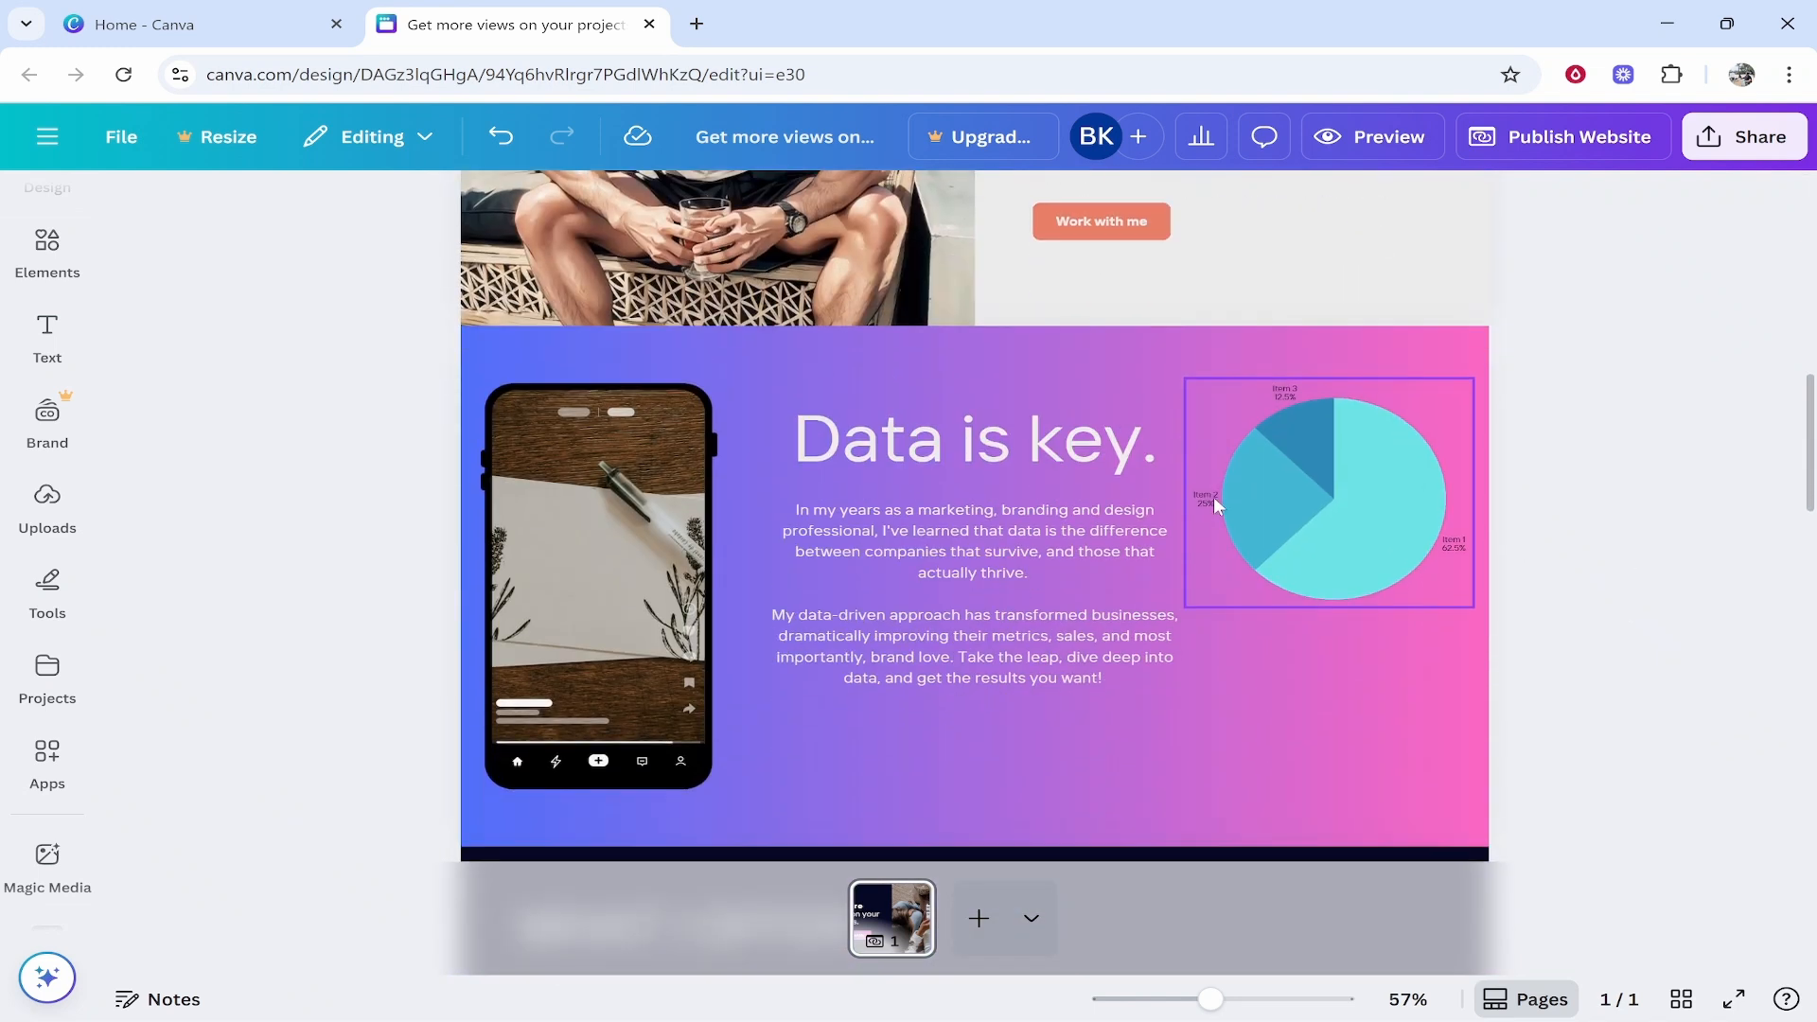
scroll(1369, 532, down, 10)
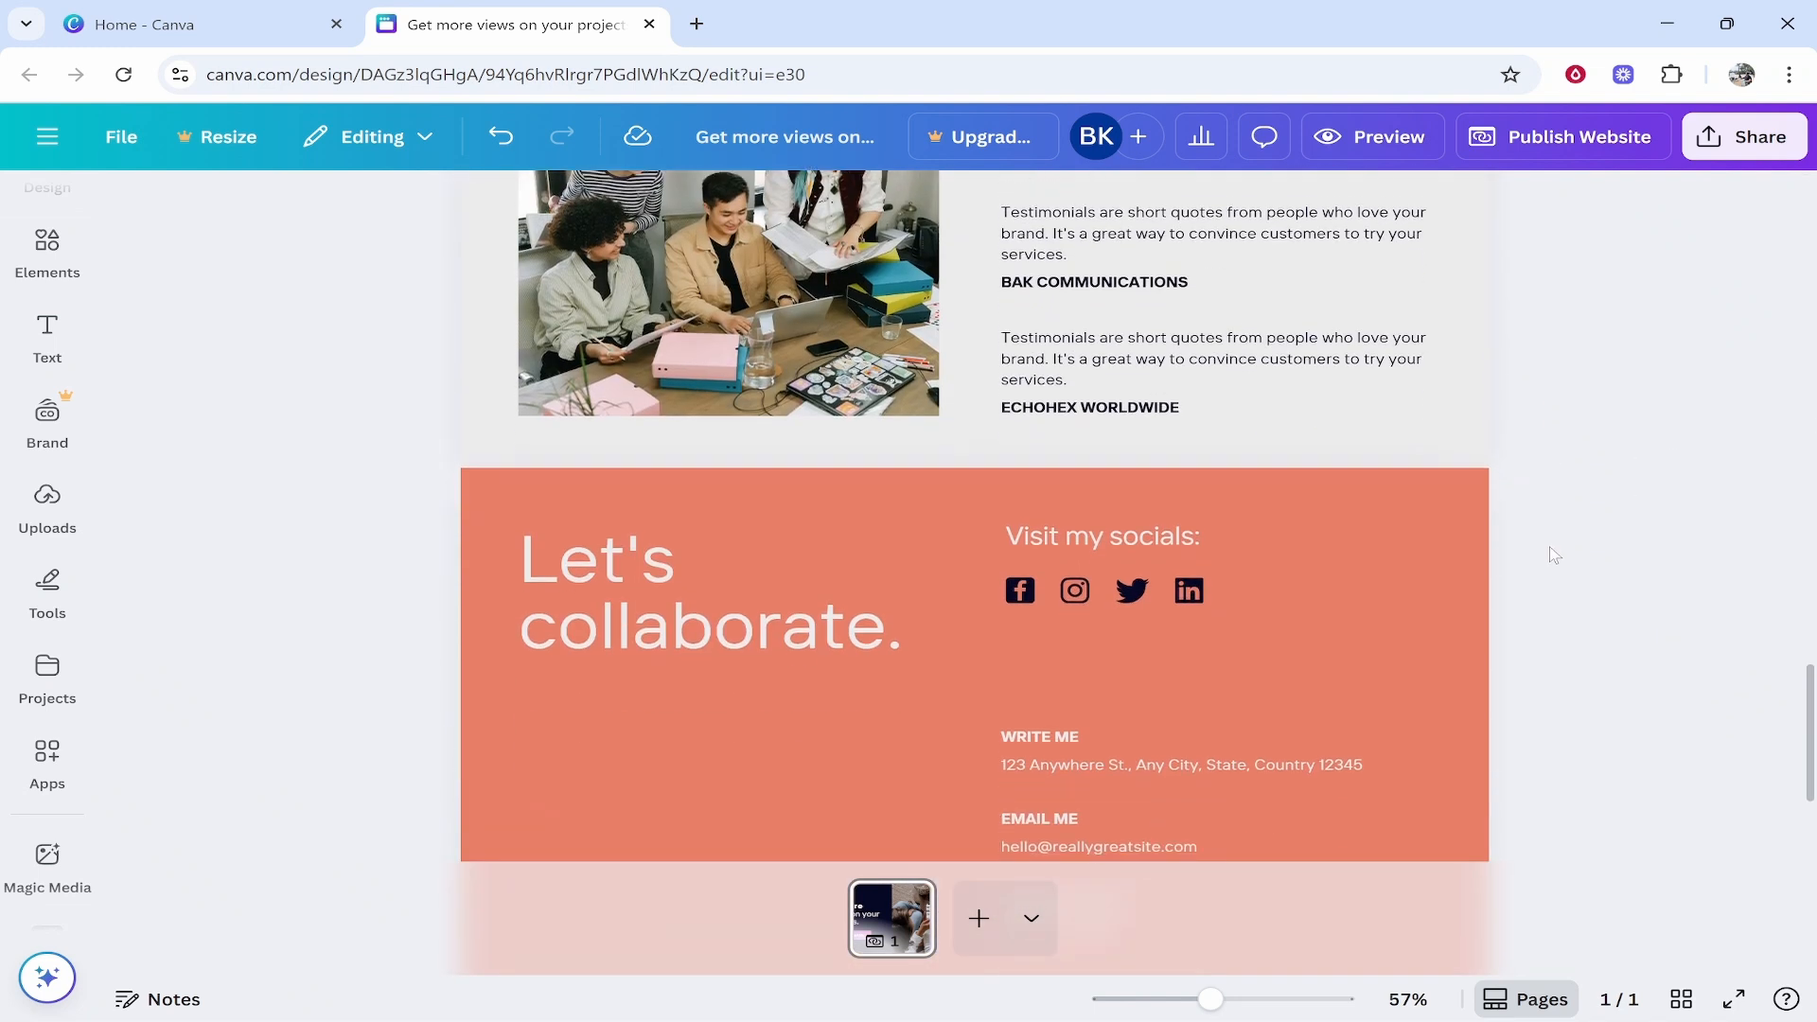
scroll(1553, 556, down, 3)
click(787, 621)
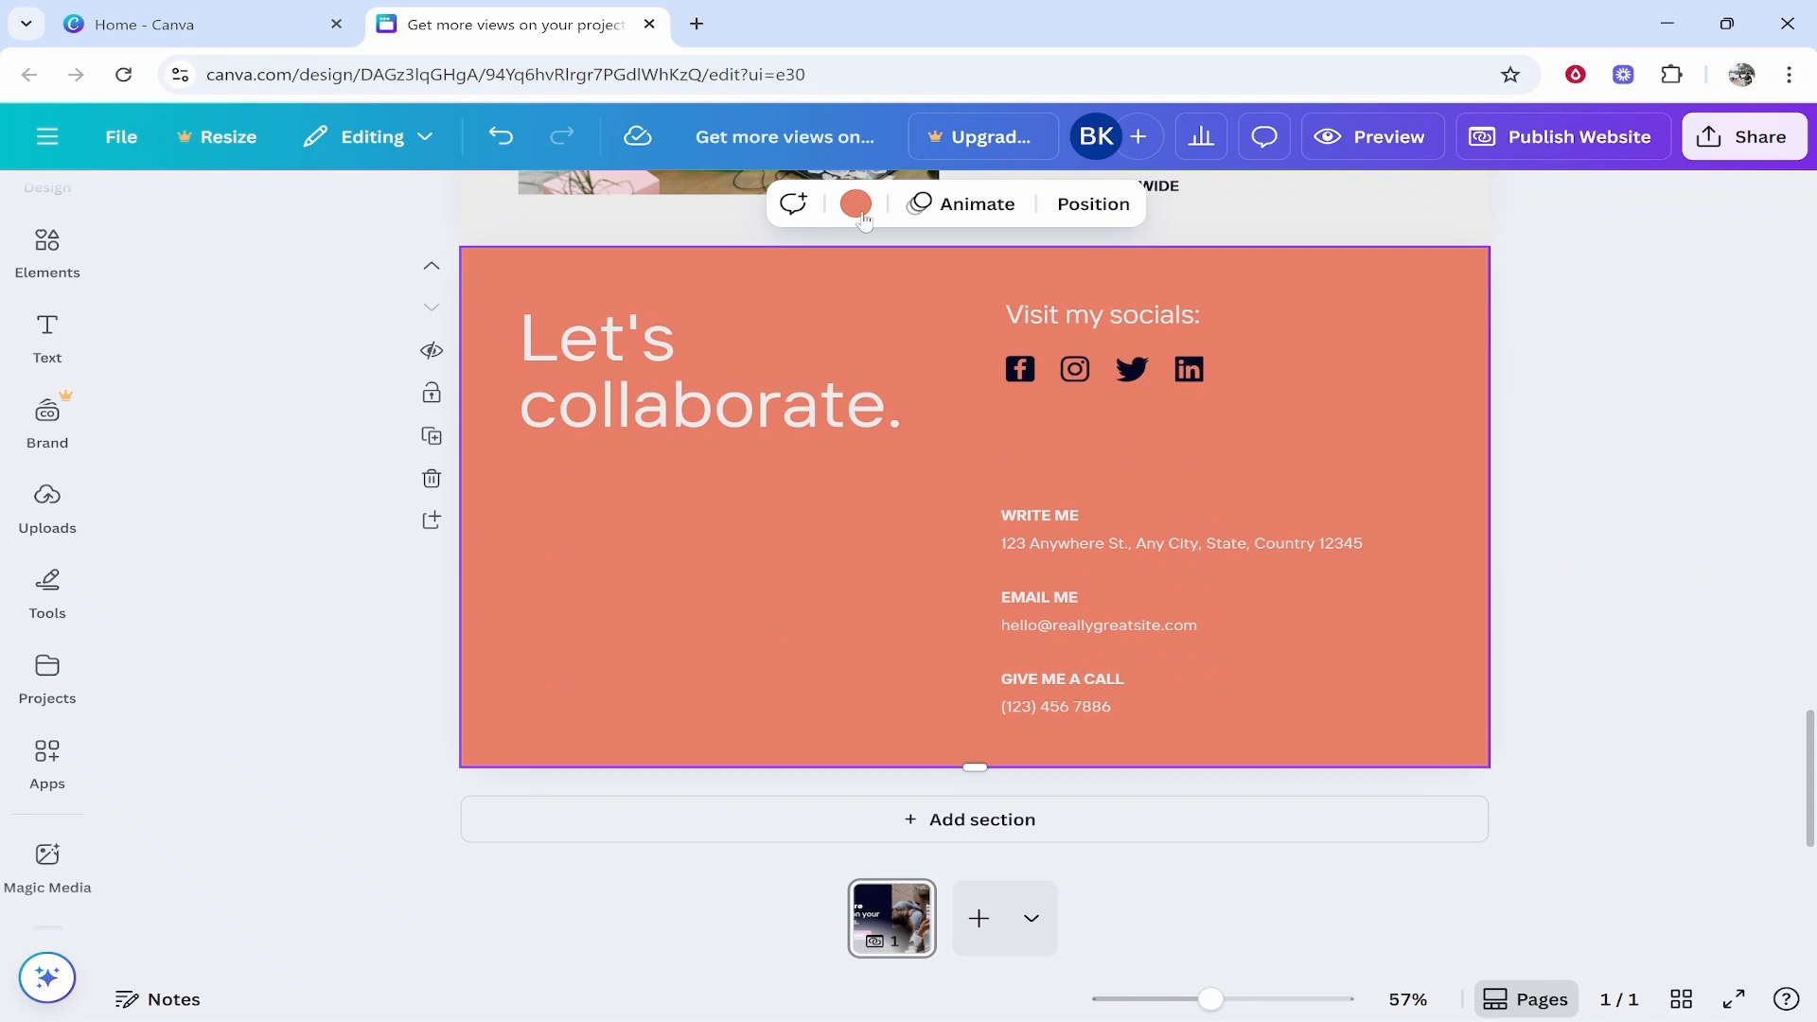
click(855, 201)
click(260, 441)
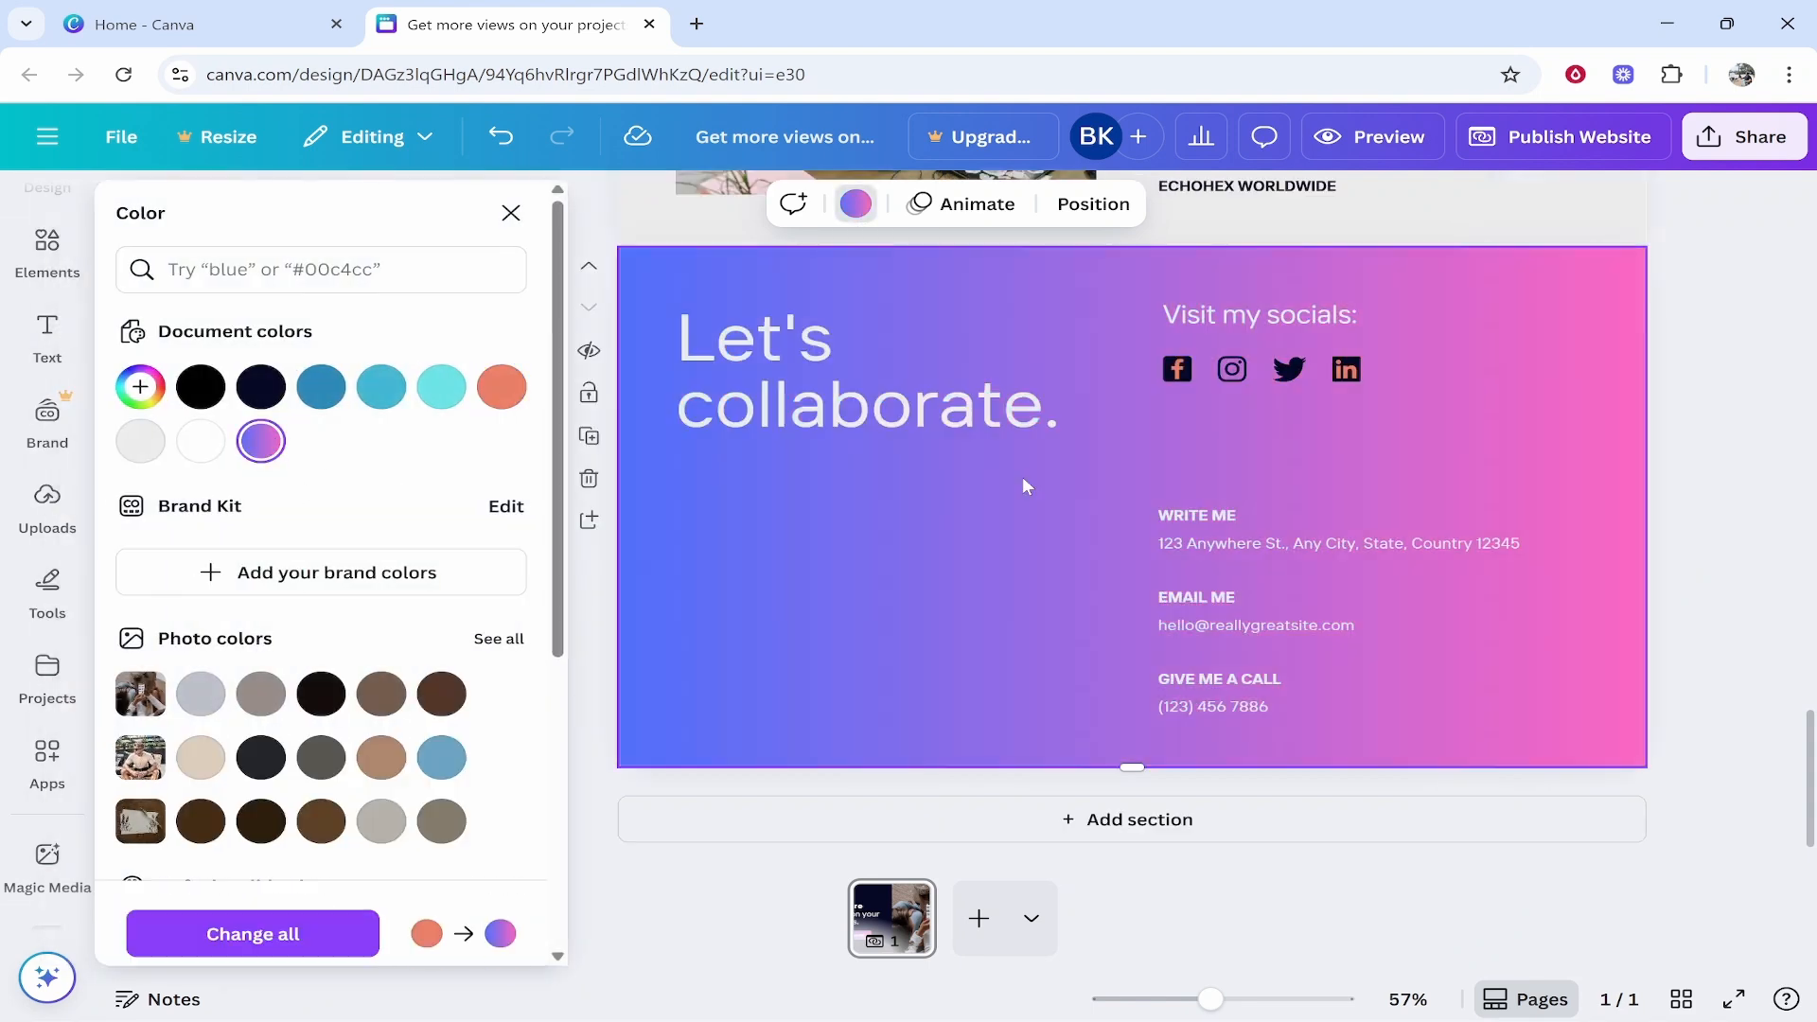
click(1428, 507)
Step: Look over the page's sections and select the first testimonial's text under "WHAT THEY SAY"
scroll(1547, 764, up, 15)
scroll(1547, 764, down, 12)
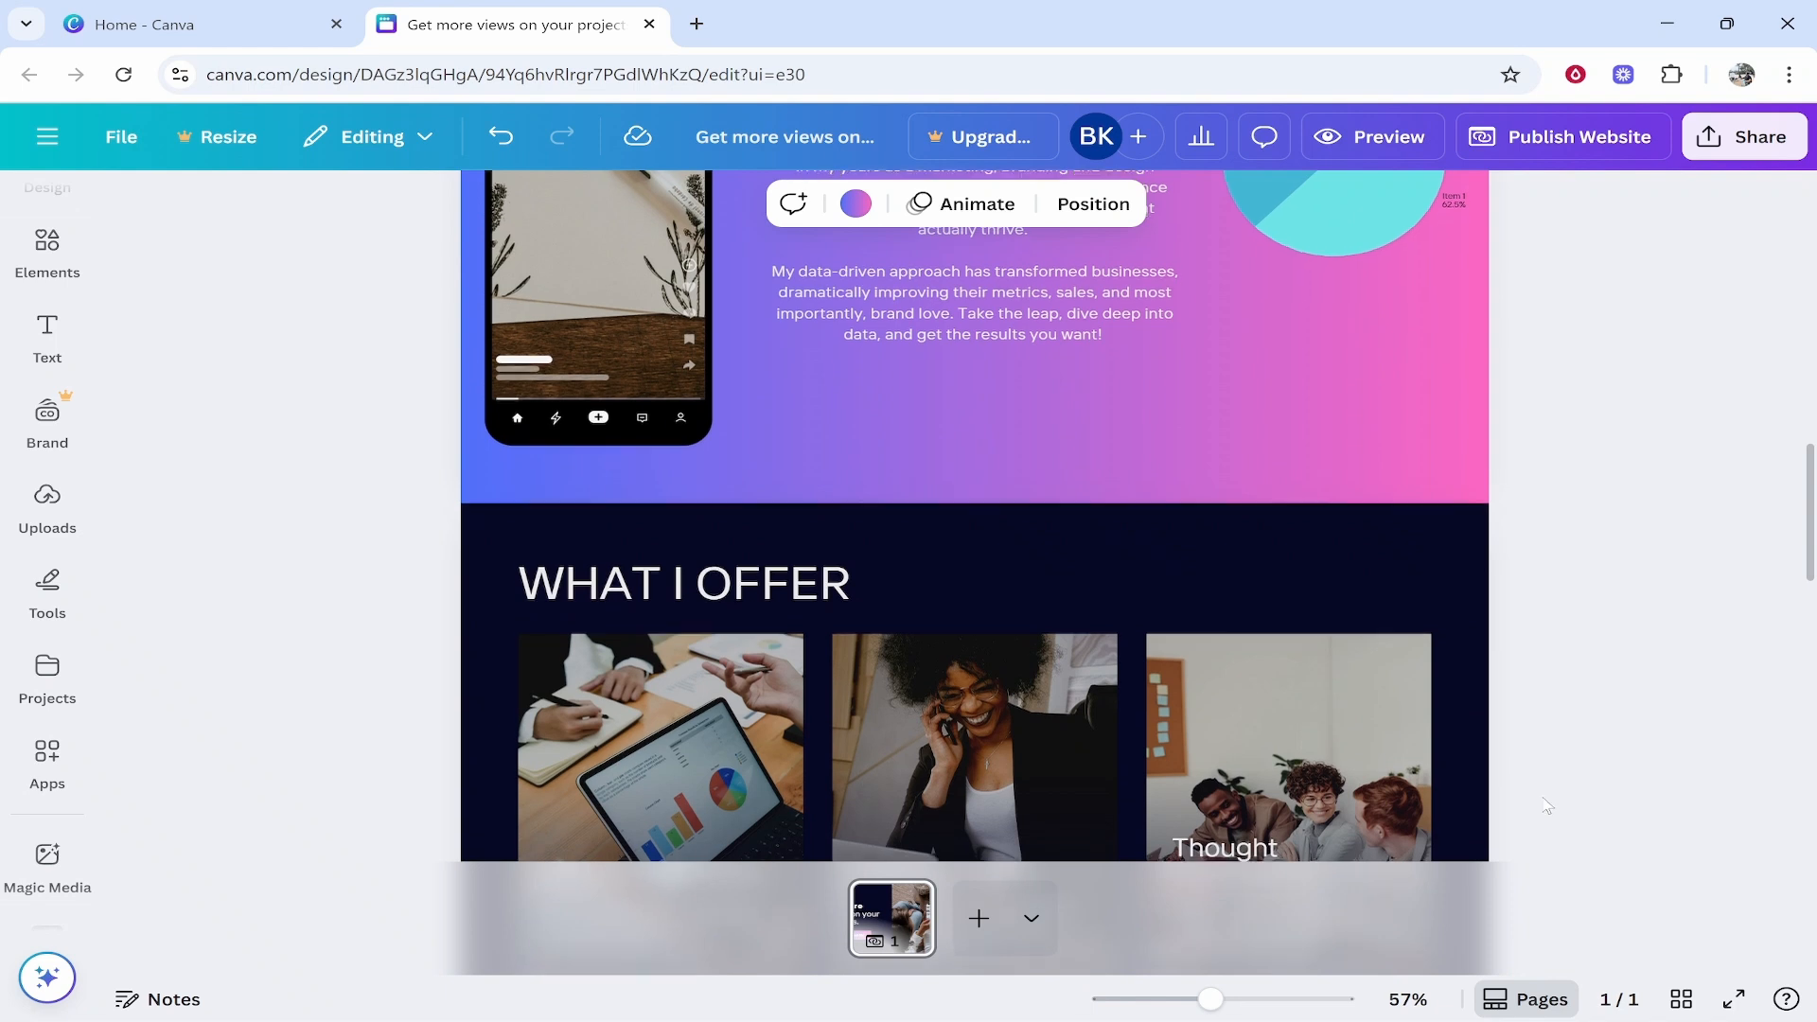
scroll(1306, 763, down, 12)
scroll(1286, 681, up, 6)
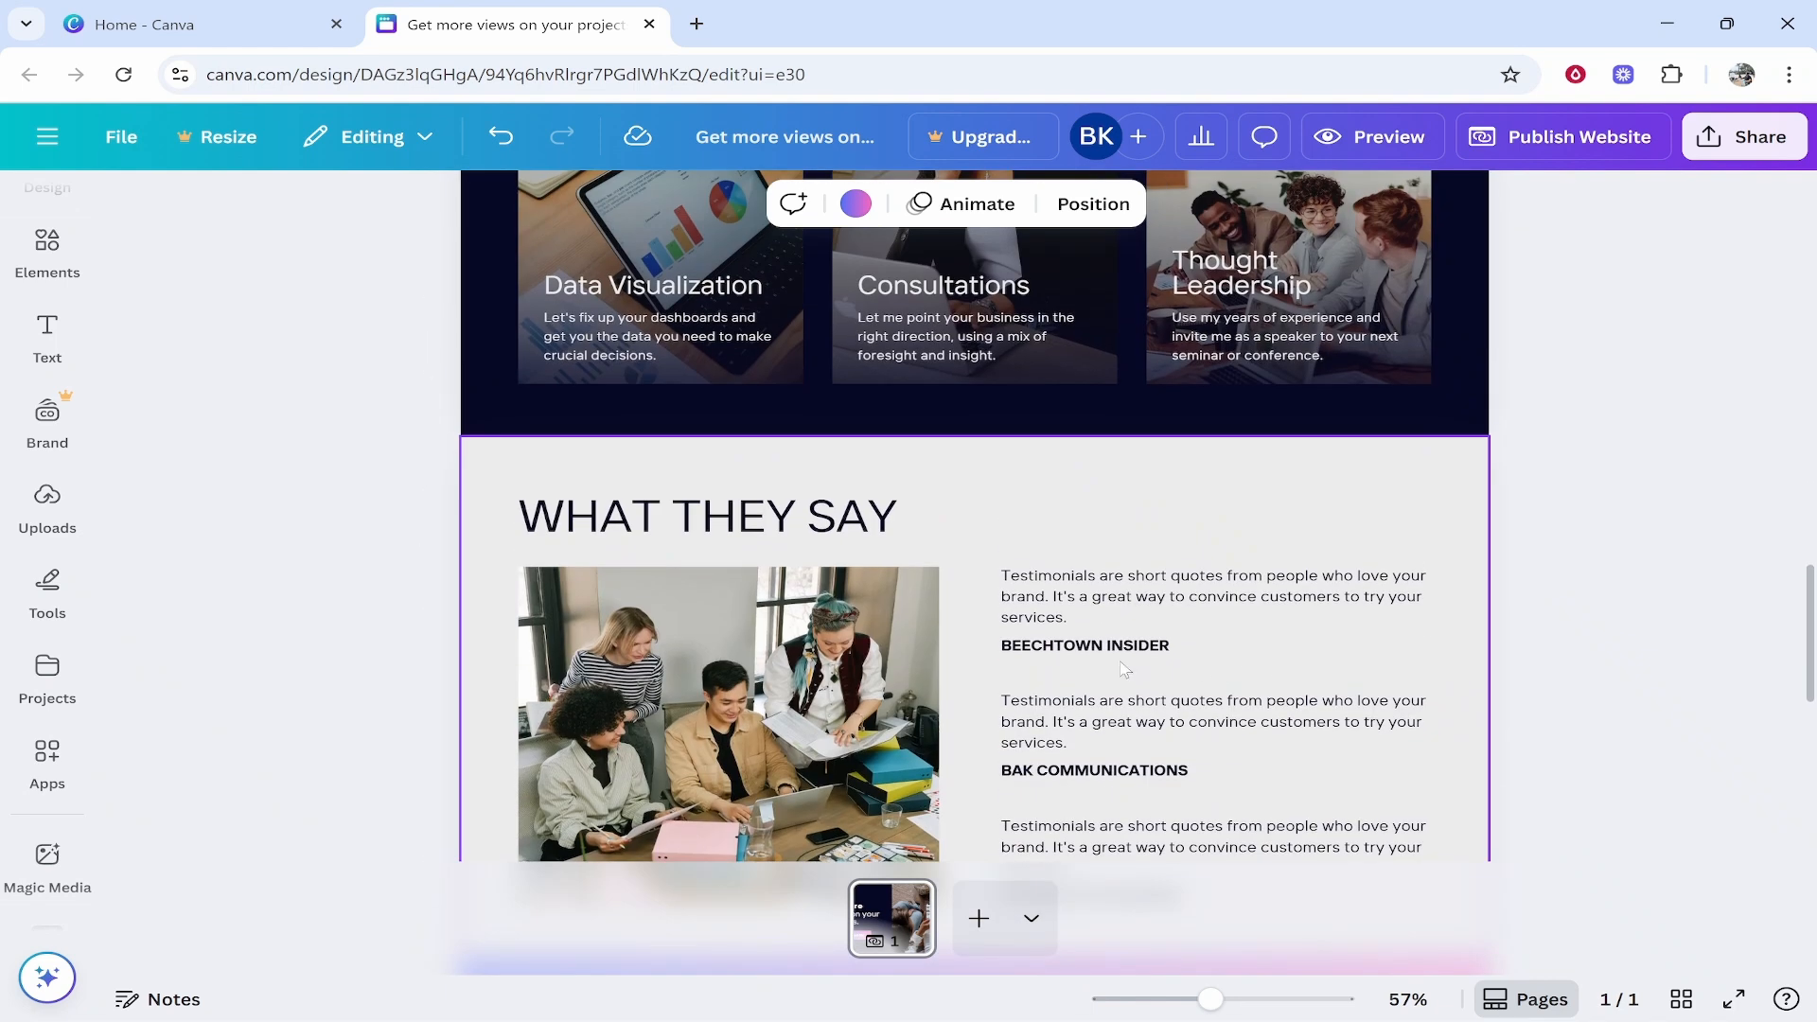
click(1098, 611)
click(912, 631)
click(1091, 611)
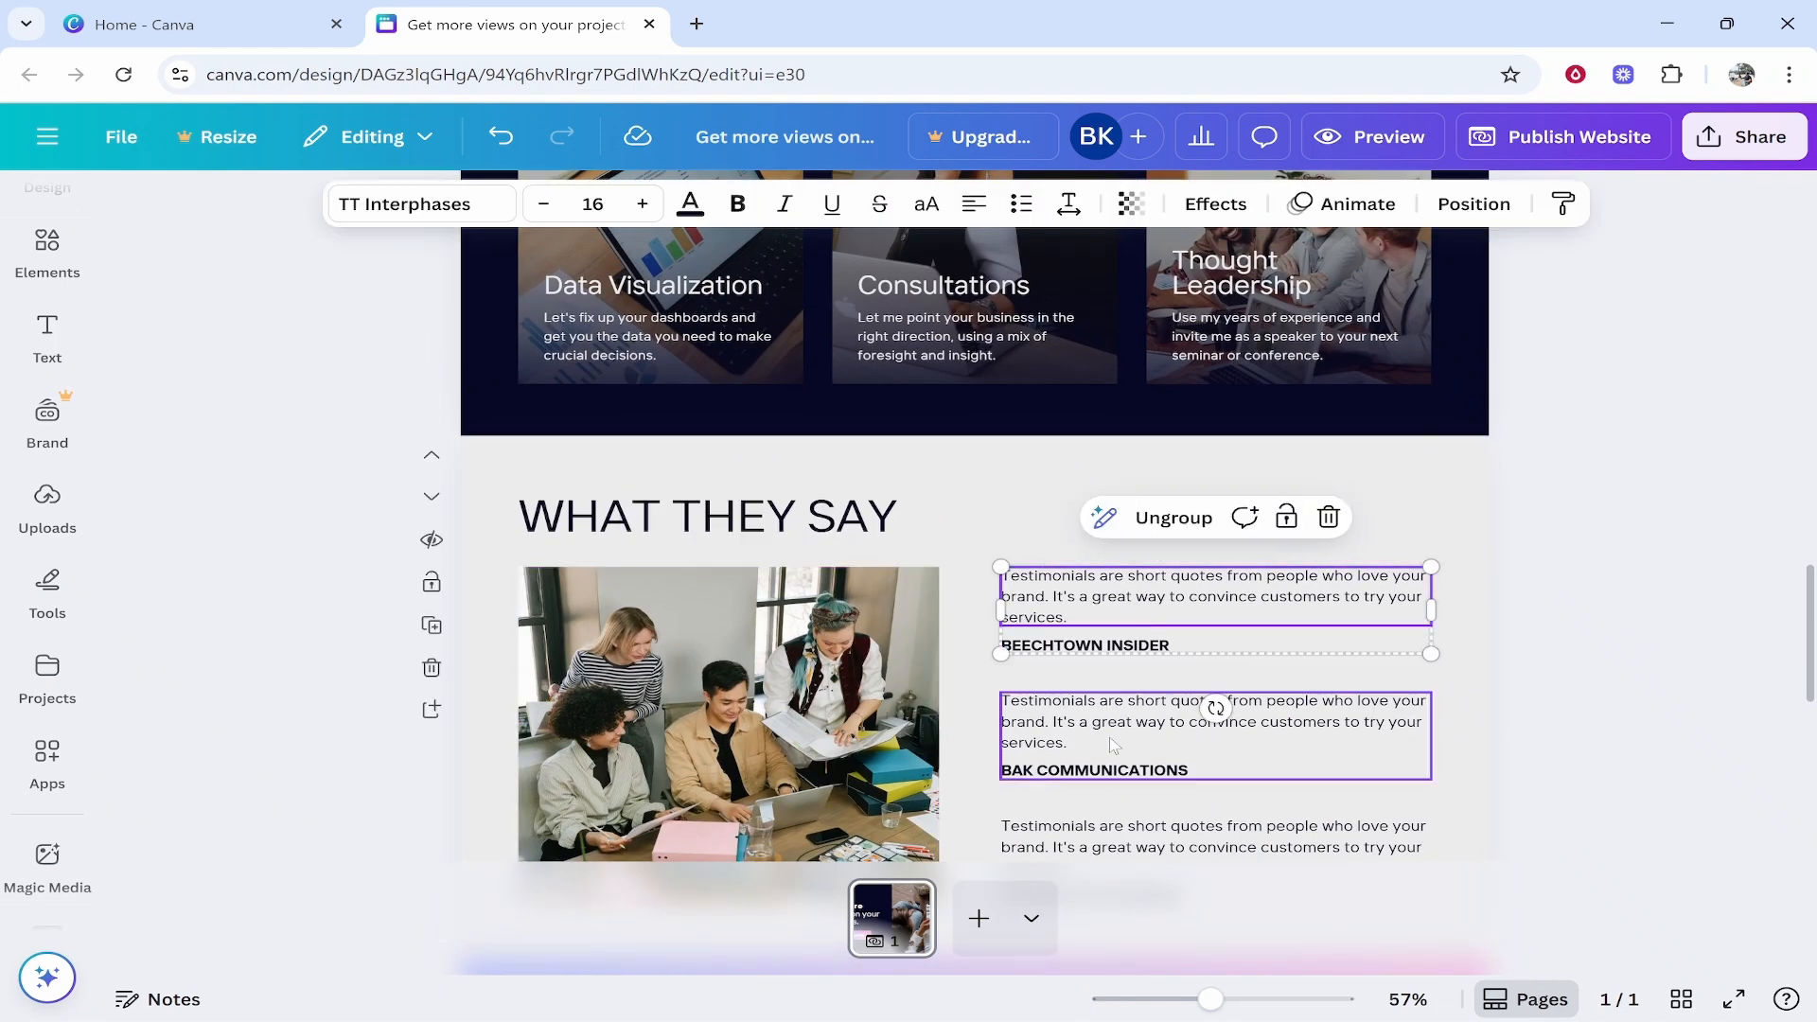
Step: Delete the pie chart from the "Data is key." section
click(1114, 746)
click(715, 659)
scroll(246, 585, up, 12)
mouse_move(76, 686)
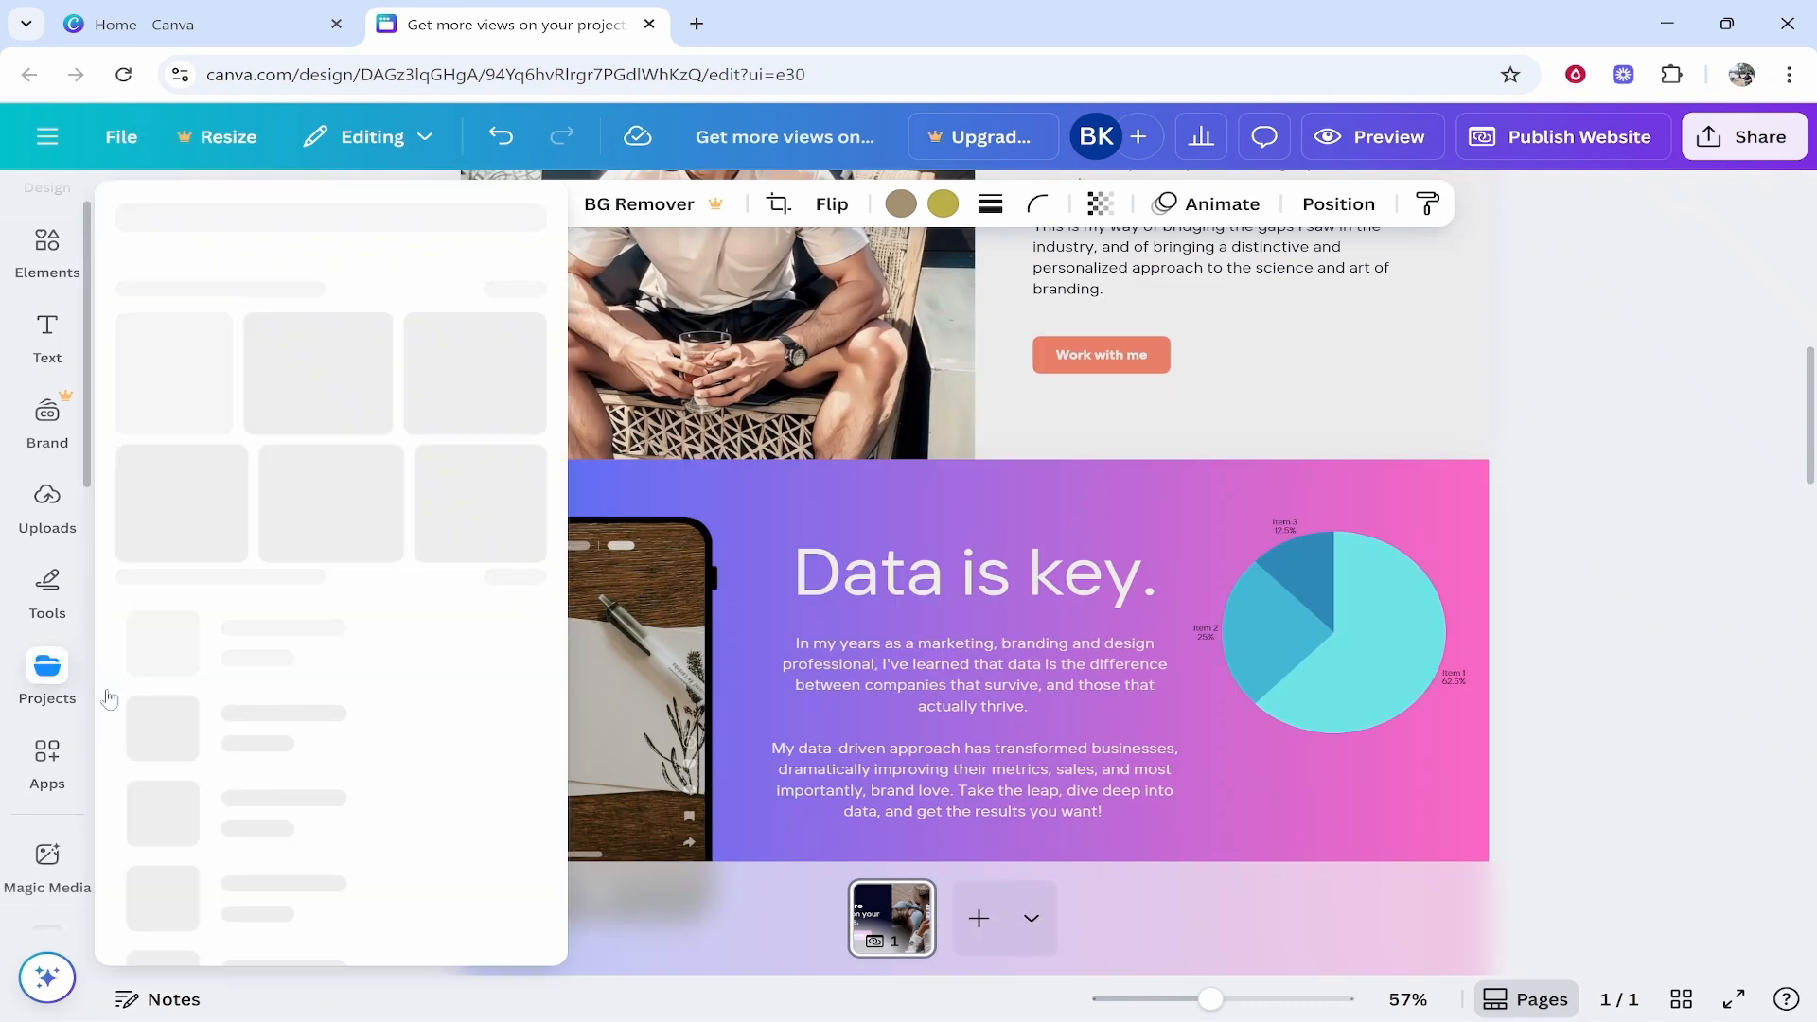
scroll(1410, 682, up, 5)
scroll(1410, 681, down, 4)
click(1414, 703)
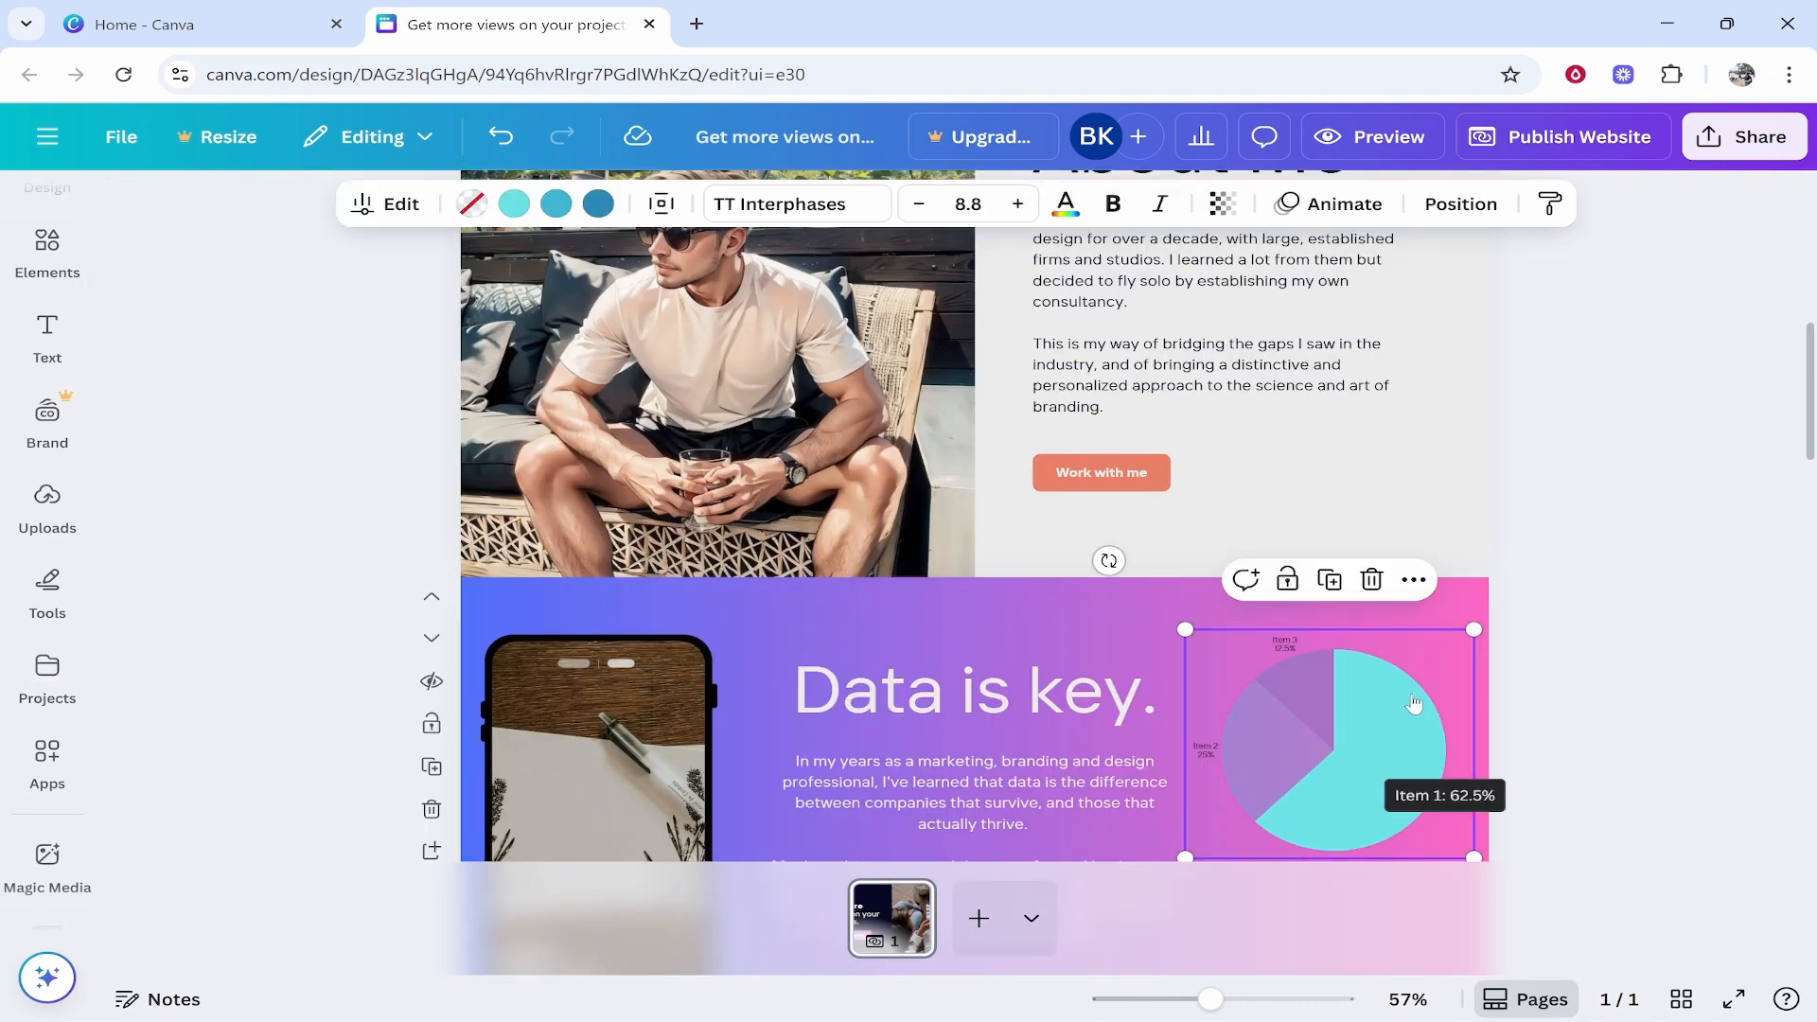
key(Delete)
Step: Copy the phone frame in the "Data is key." section and place the copy on the other side of the text, level with the original
scroll(782, 621, down, 3)
click(639, 636)
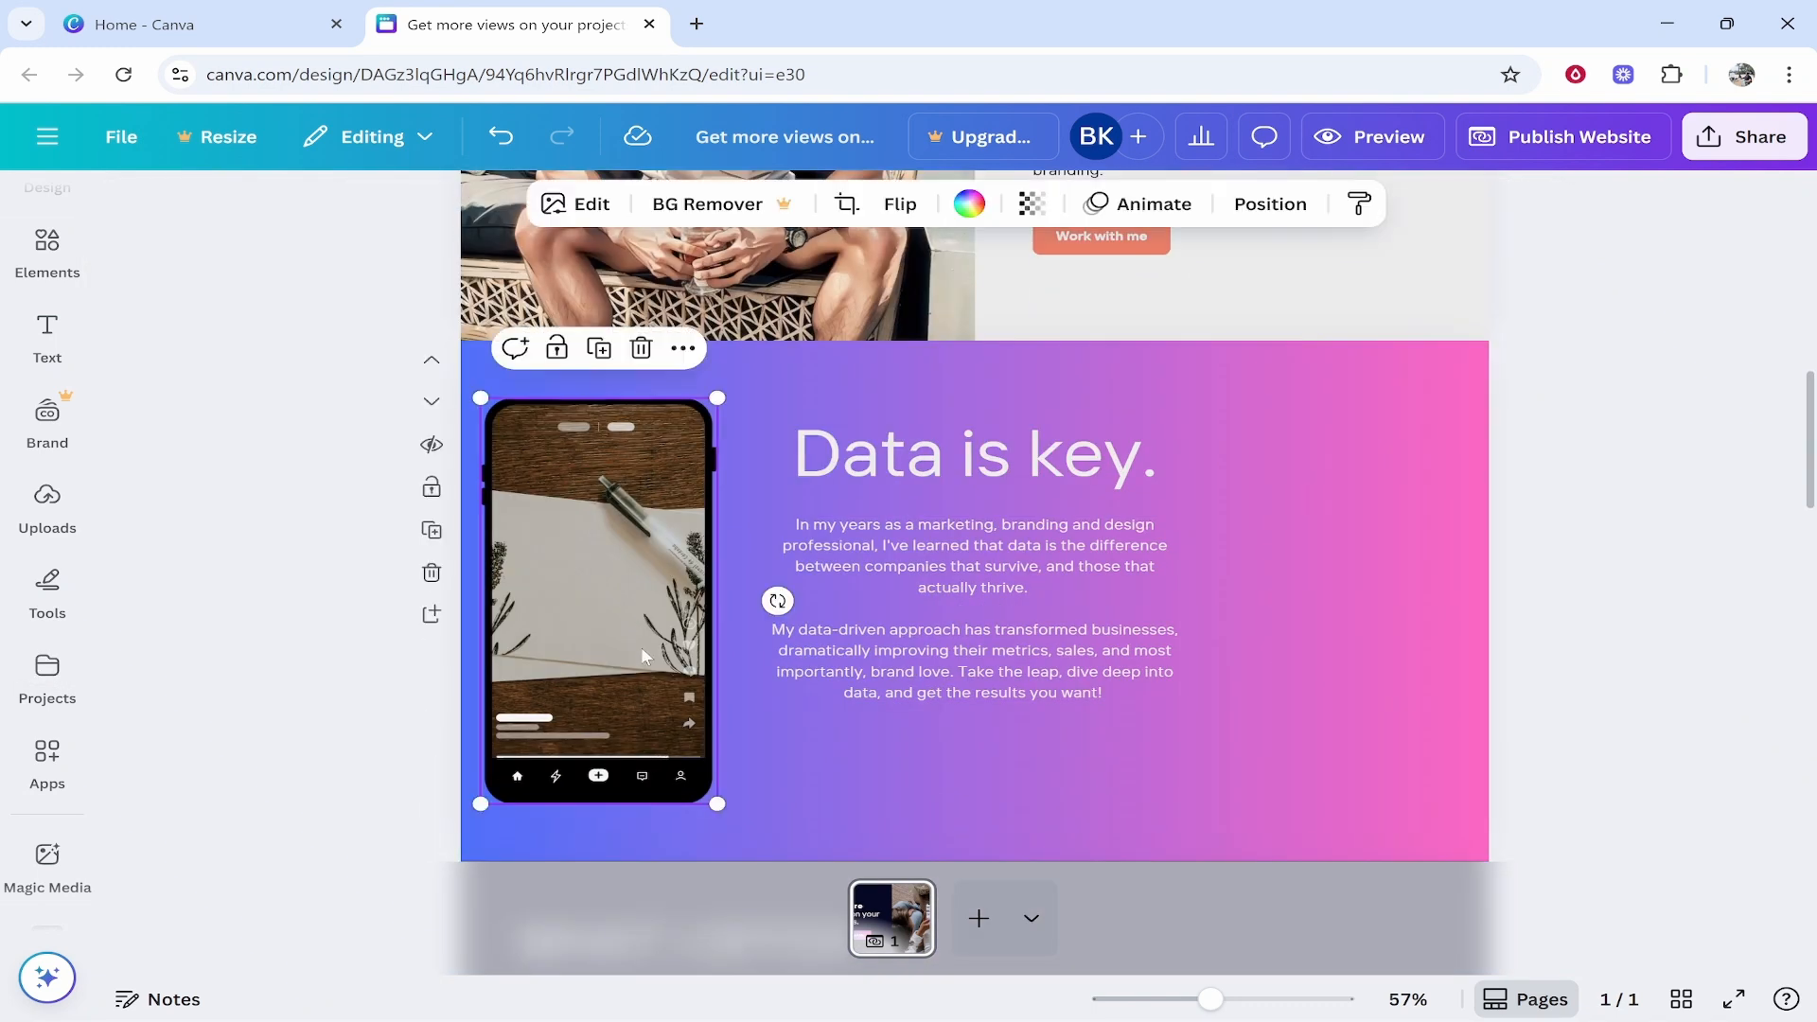
right_click(624, 547)
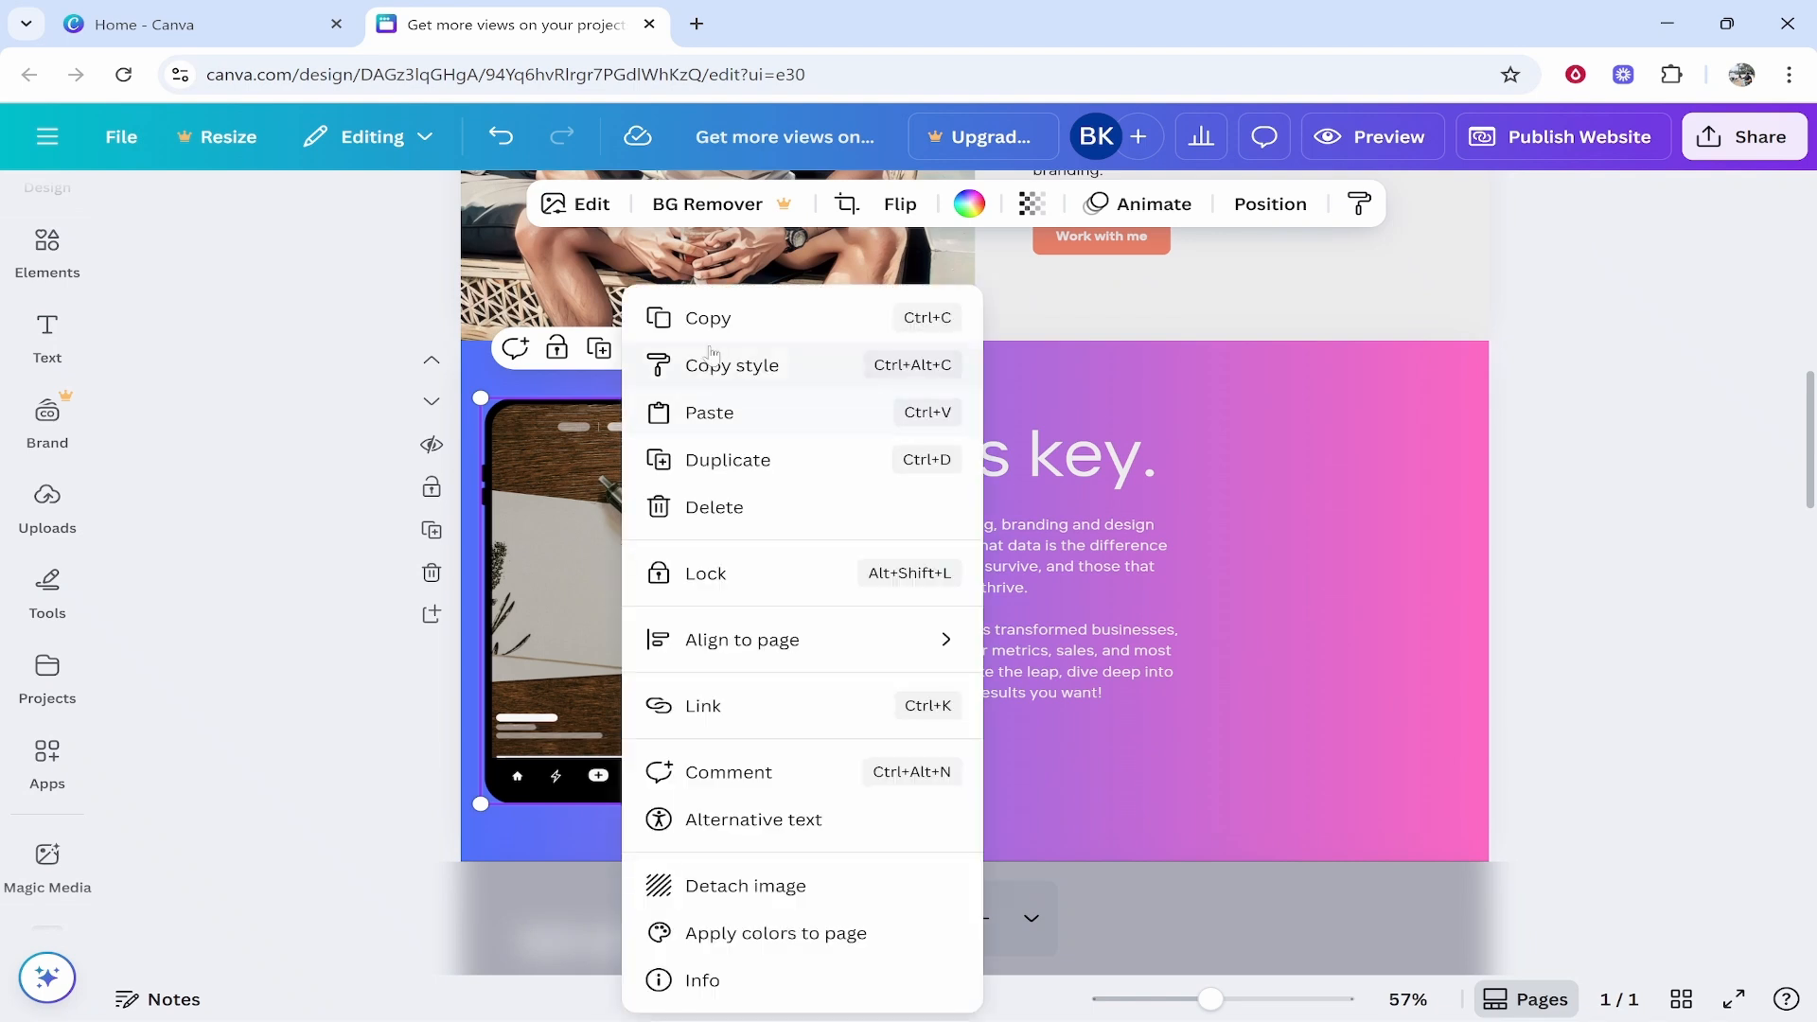
click(708, 318)
right_click(1413, 549)
click(659, 612)
drag(612, 581, 1353, 581)
Step: Fill the copied phone frame with the uploaded photo of the city skyline at night
click(47, 501)
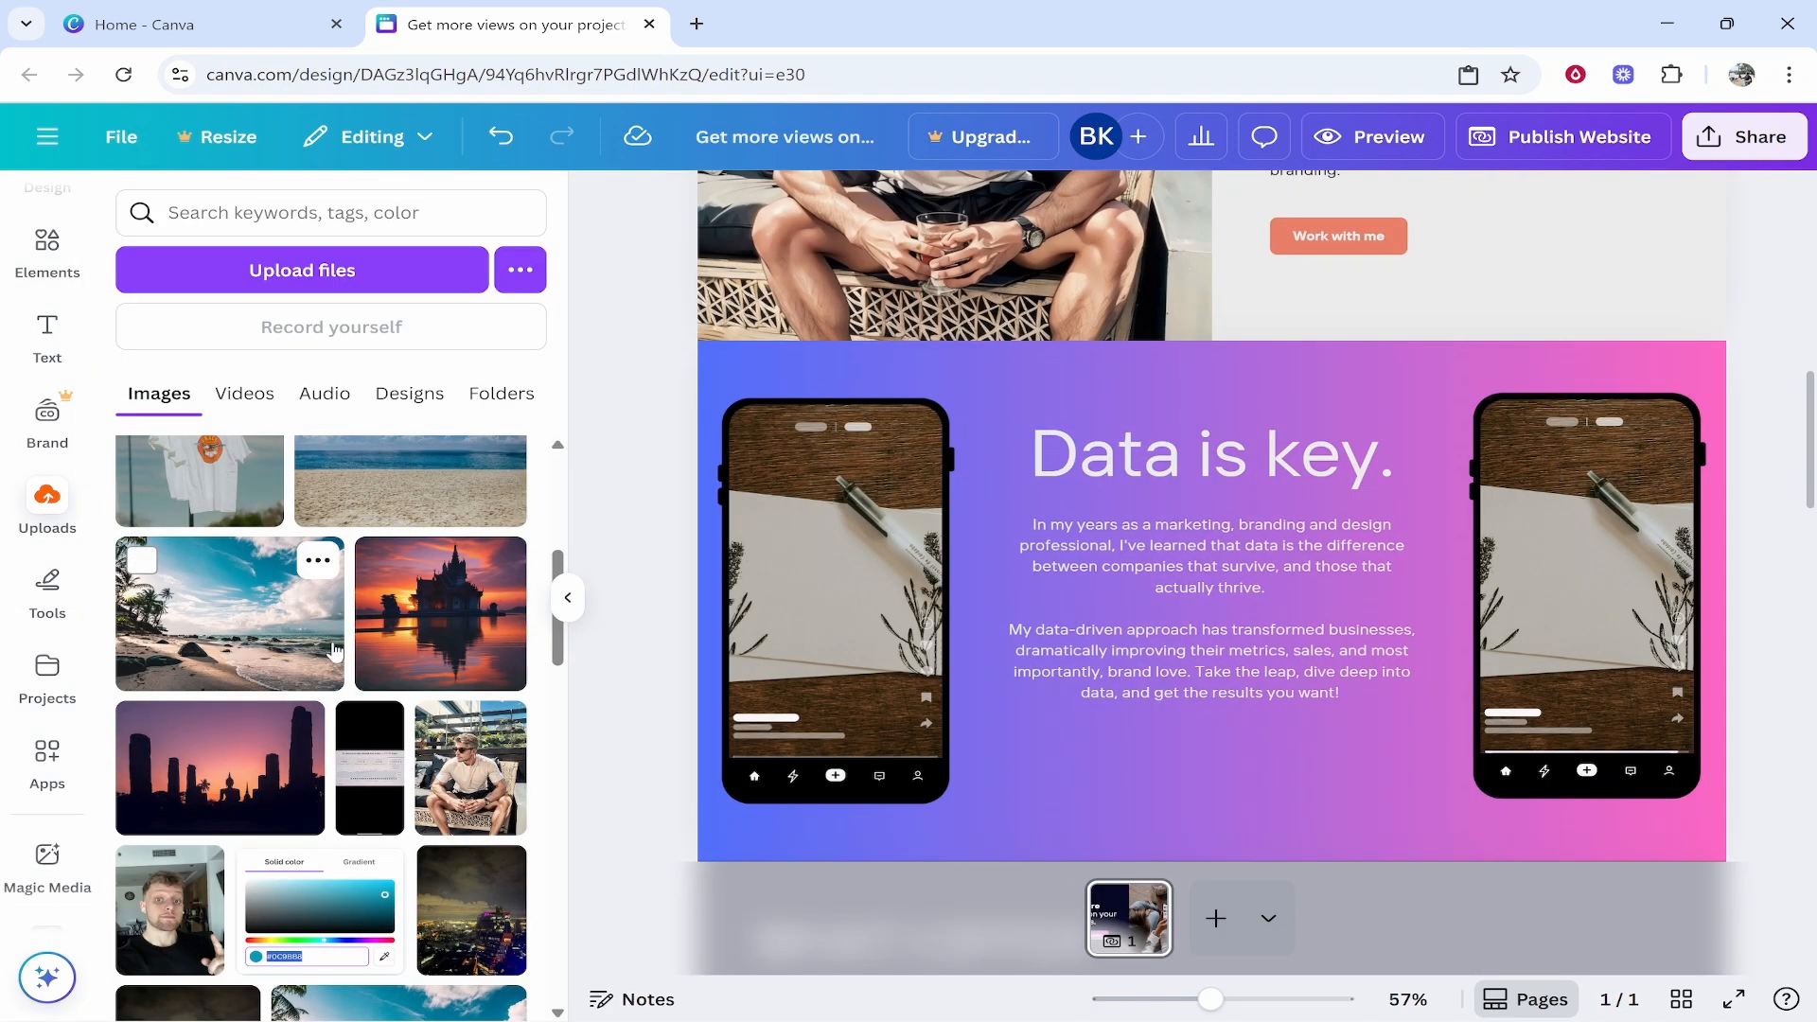
scroll(333, 651, down, 5)
drag(187, 598, 1566, 512)
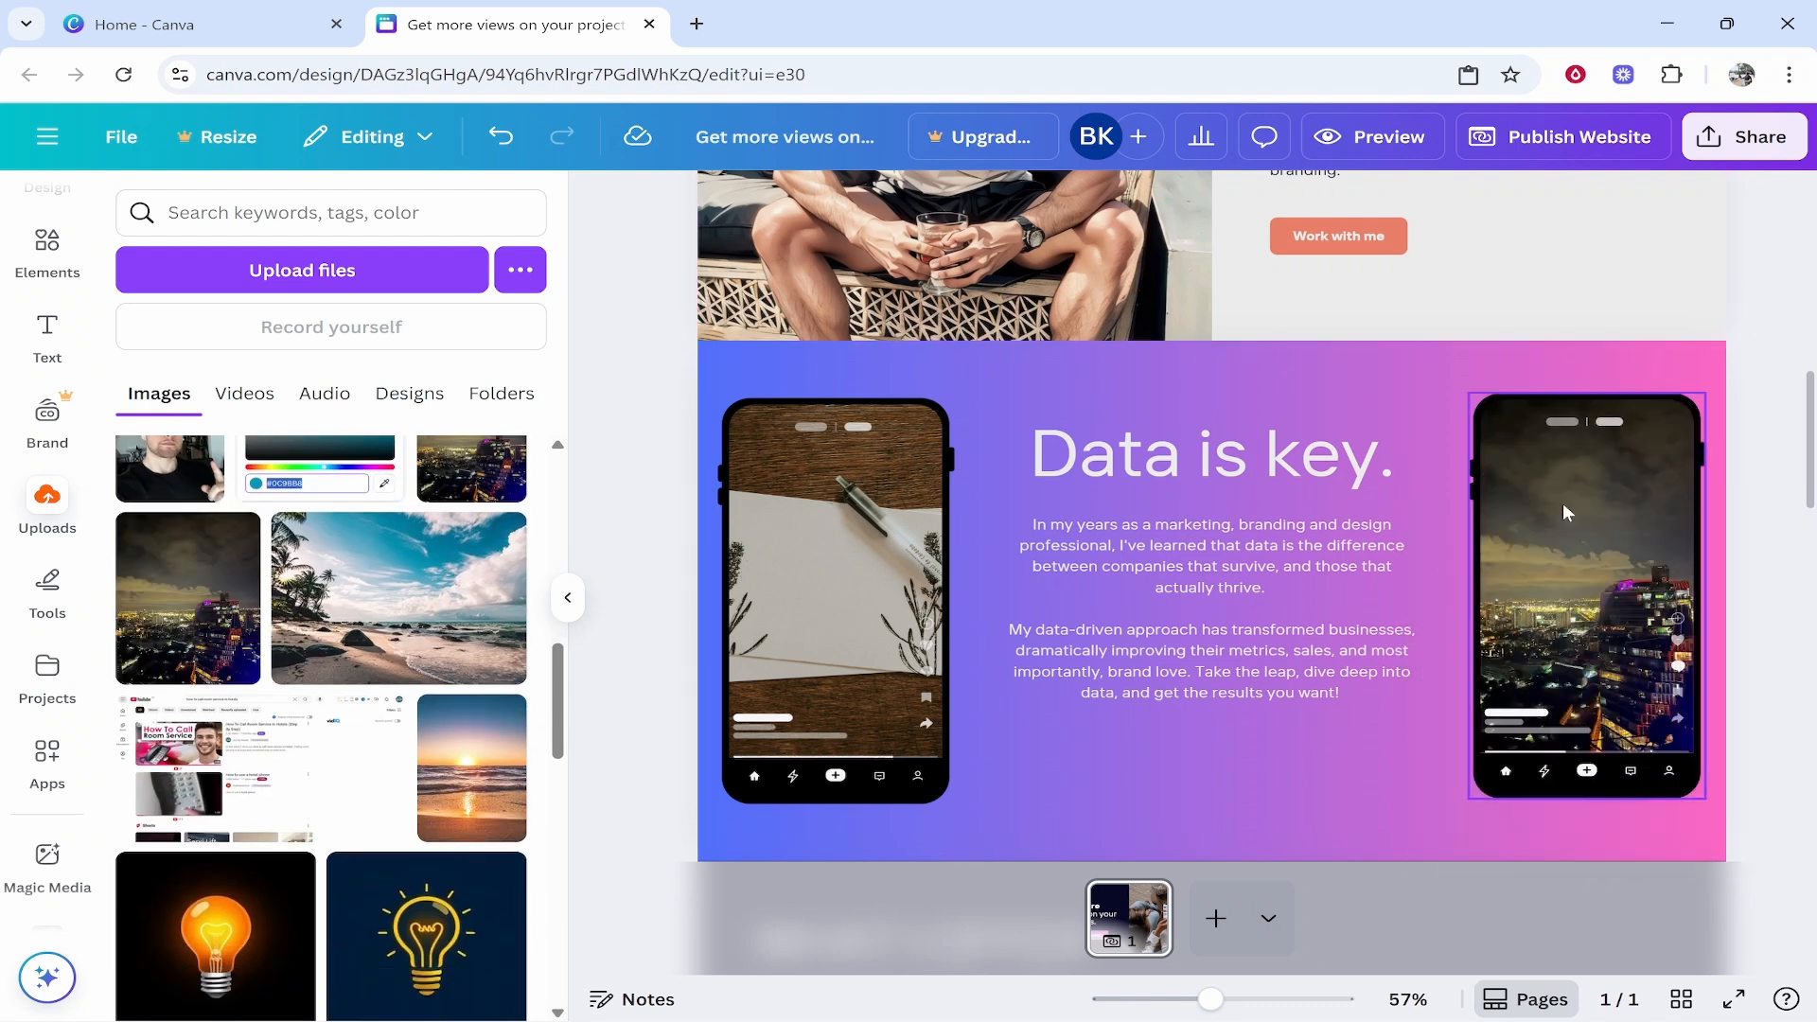
Step: Return to the website template list and clear the "Business Website" search
scroll(1567, 512, up, 10)
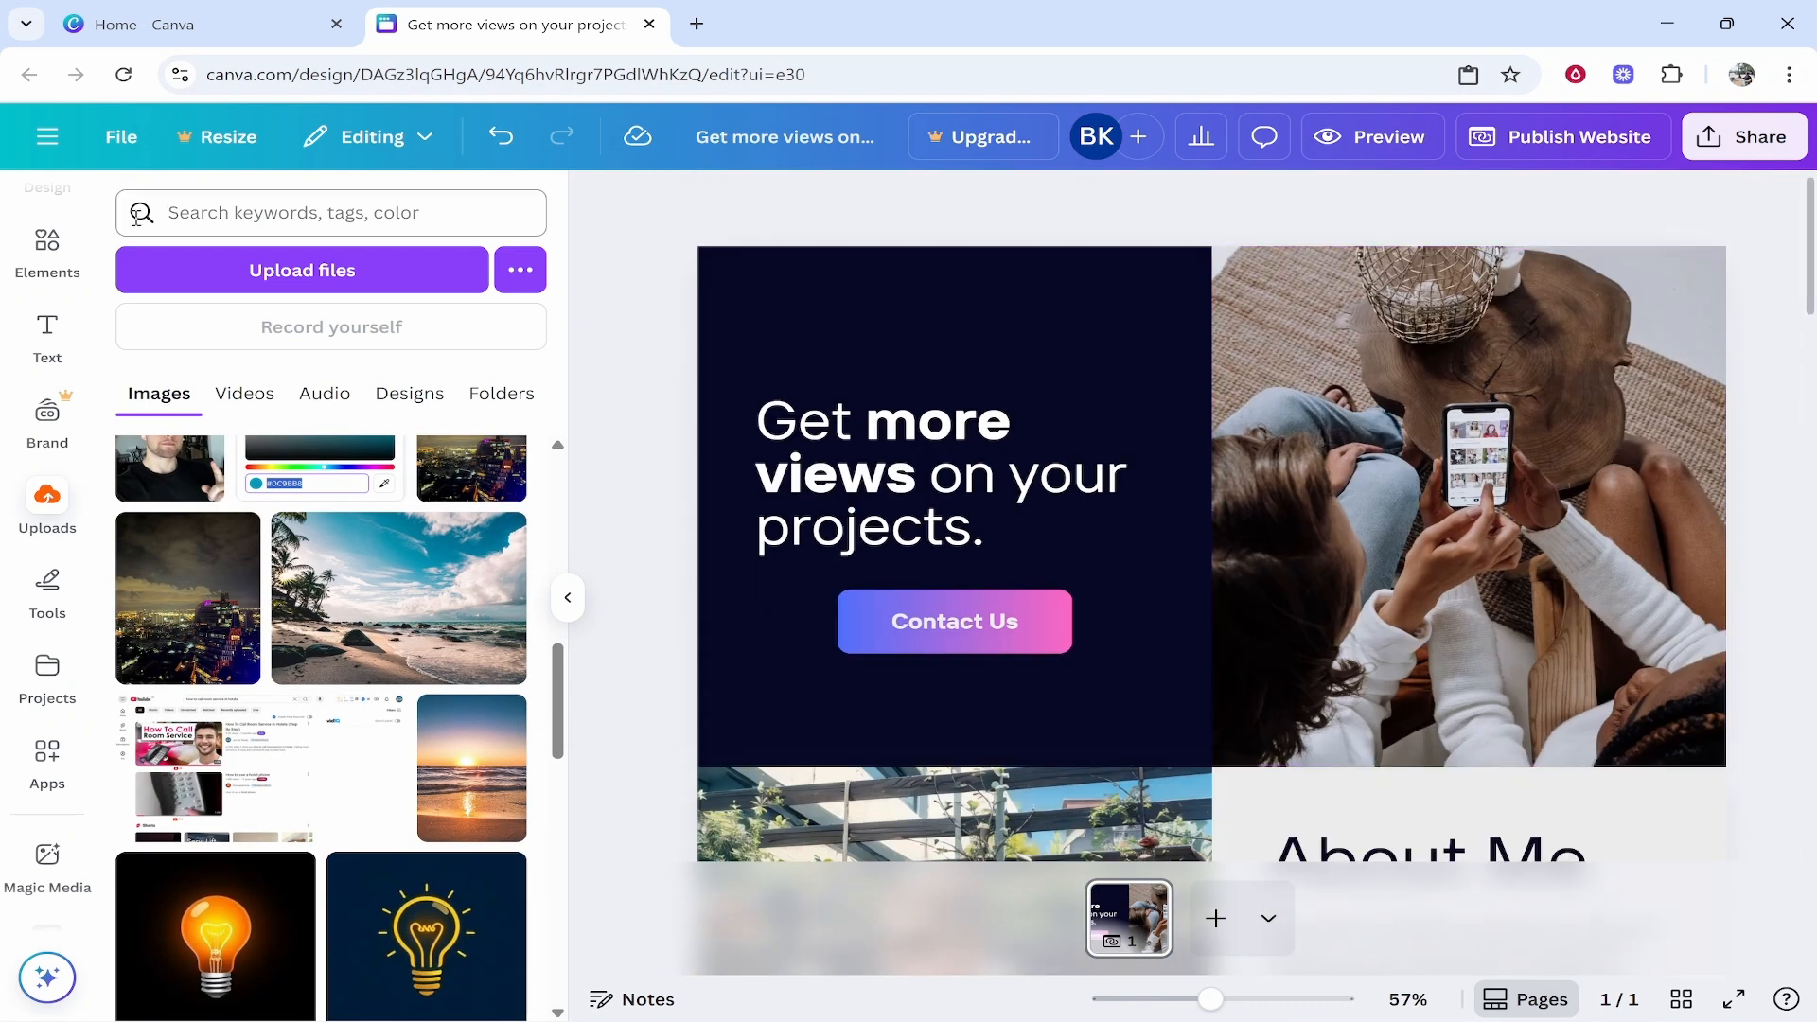
scroll(94, 226, up, 1)
click(69, 223)
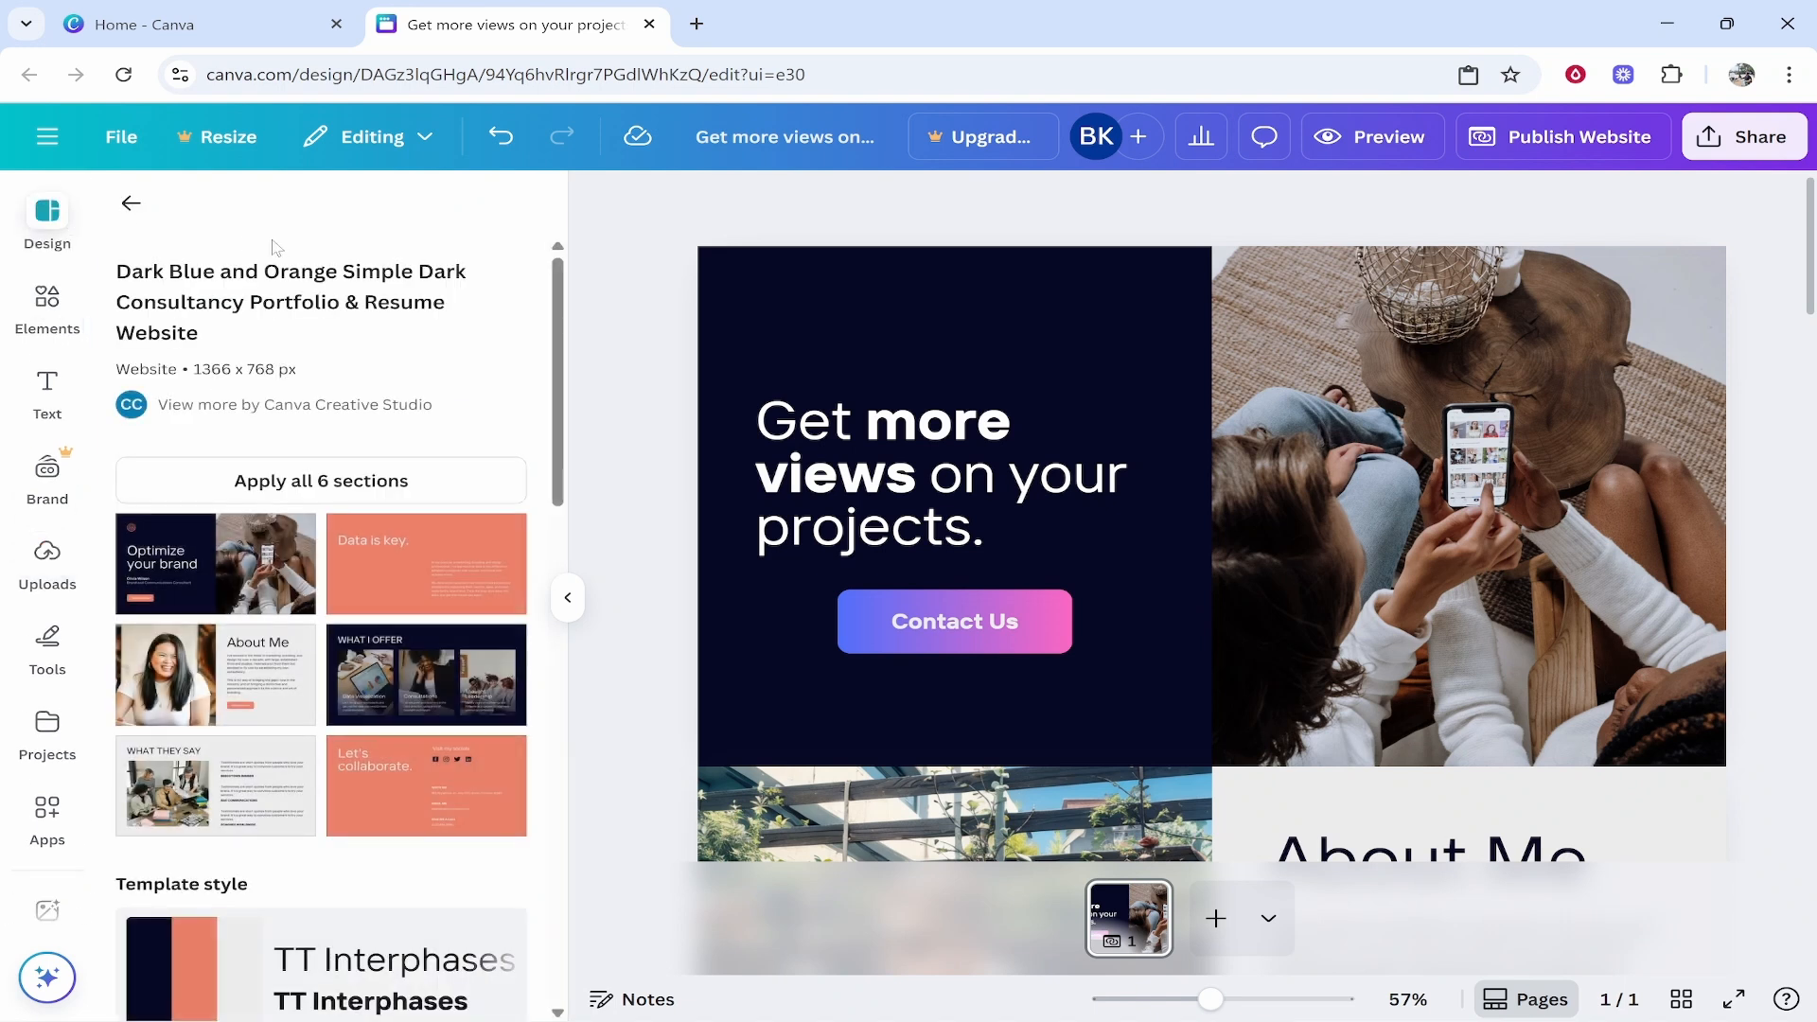
click(132, 219)
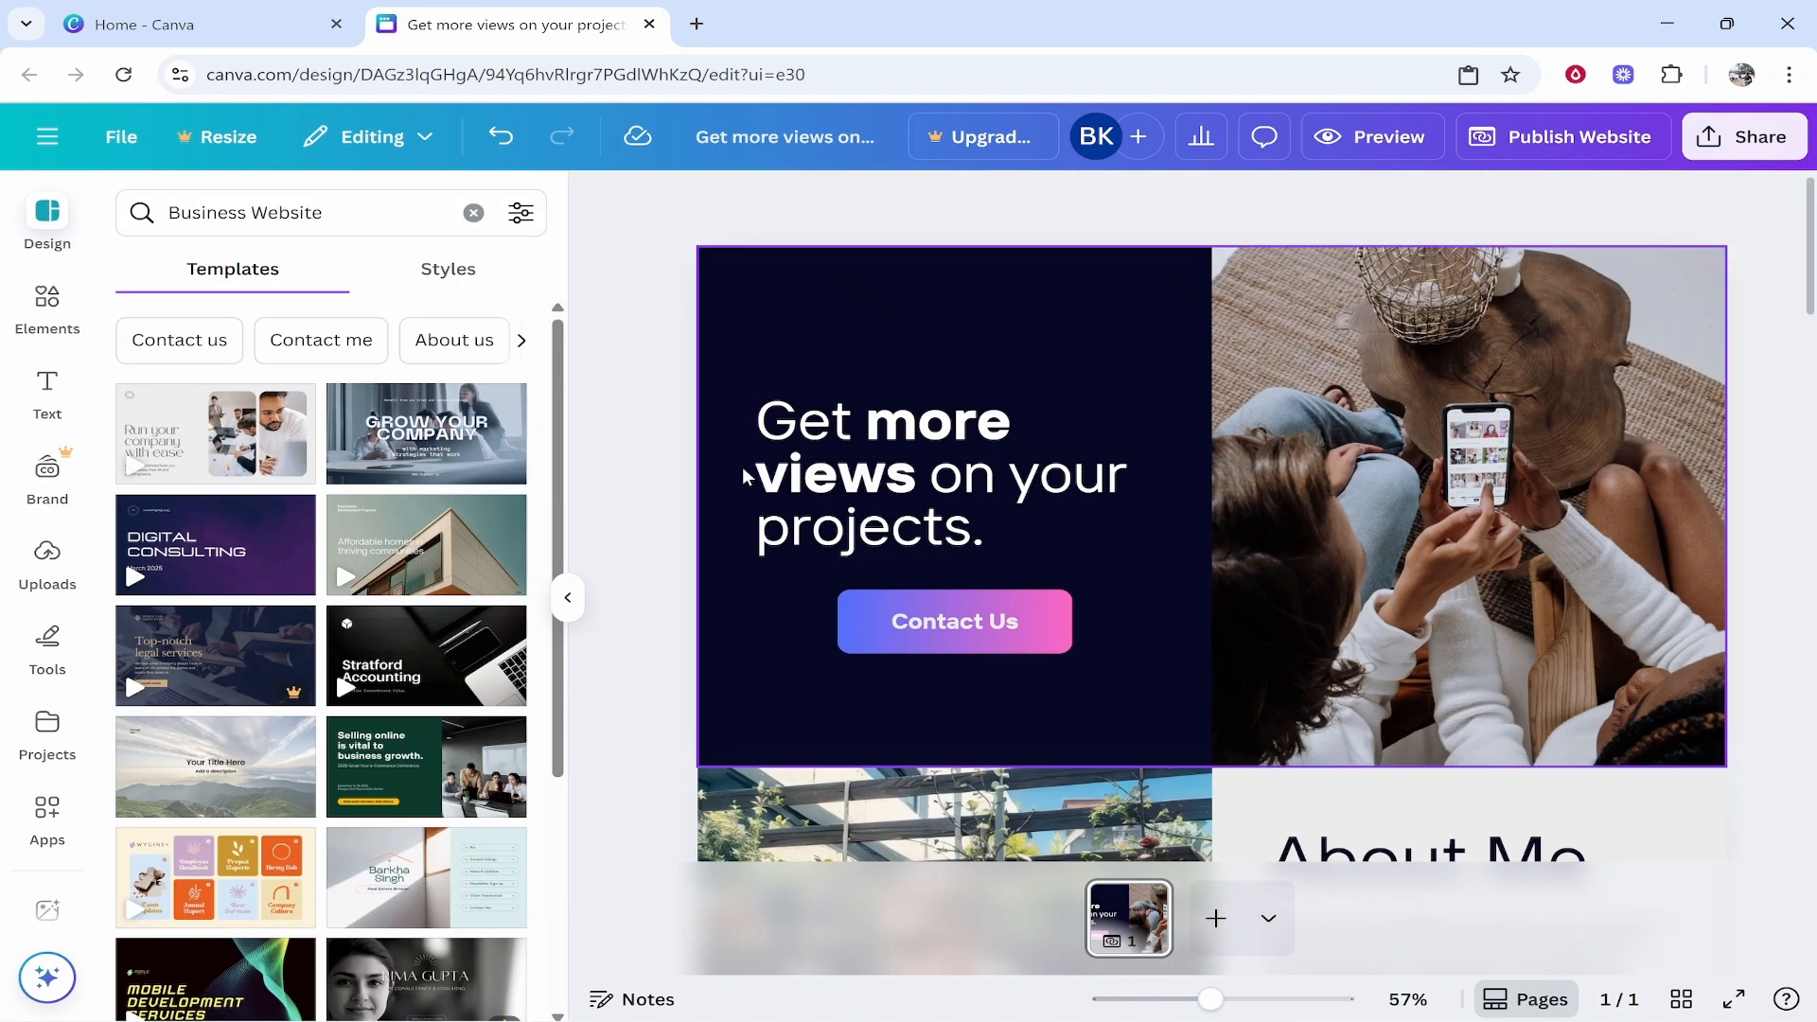
click(473, 212)
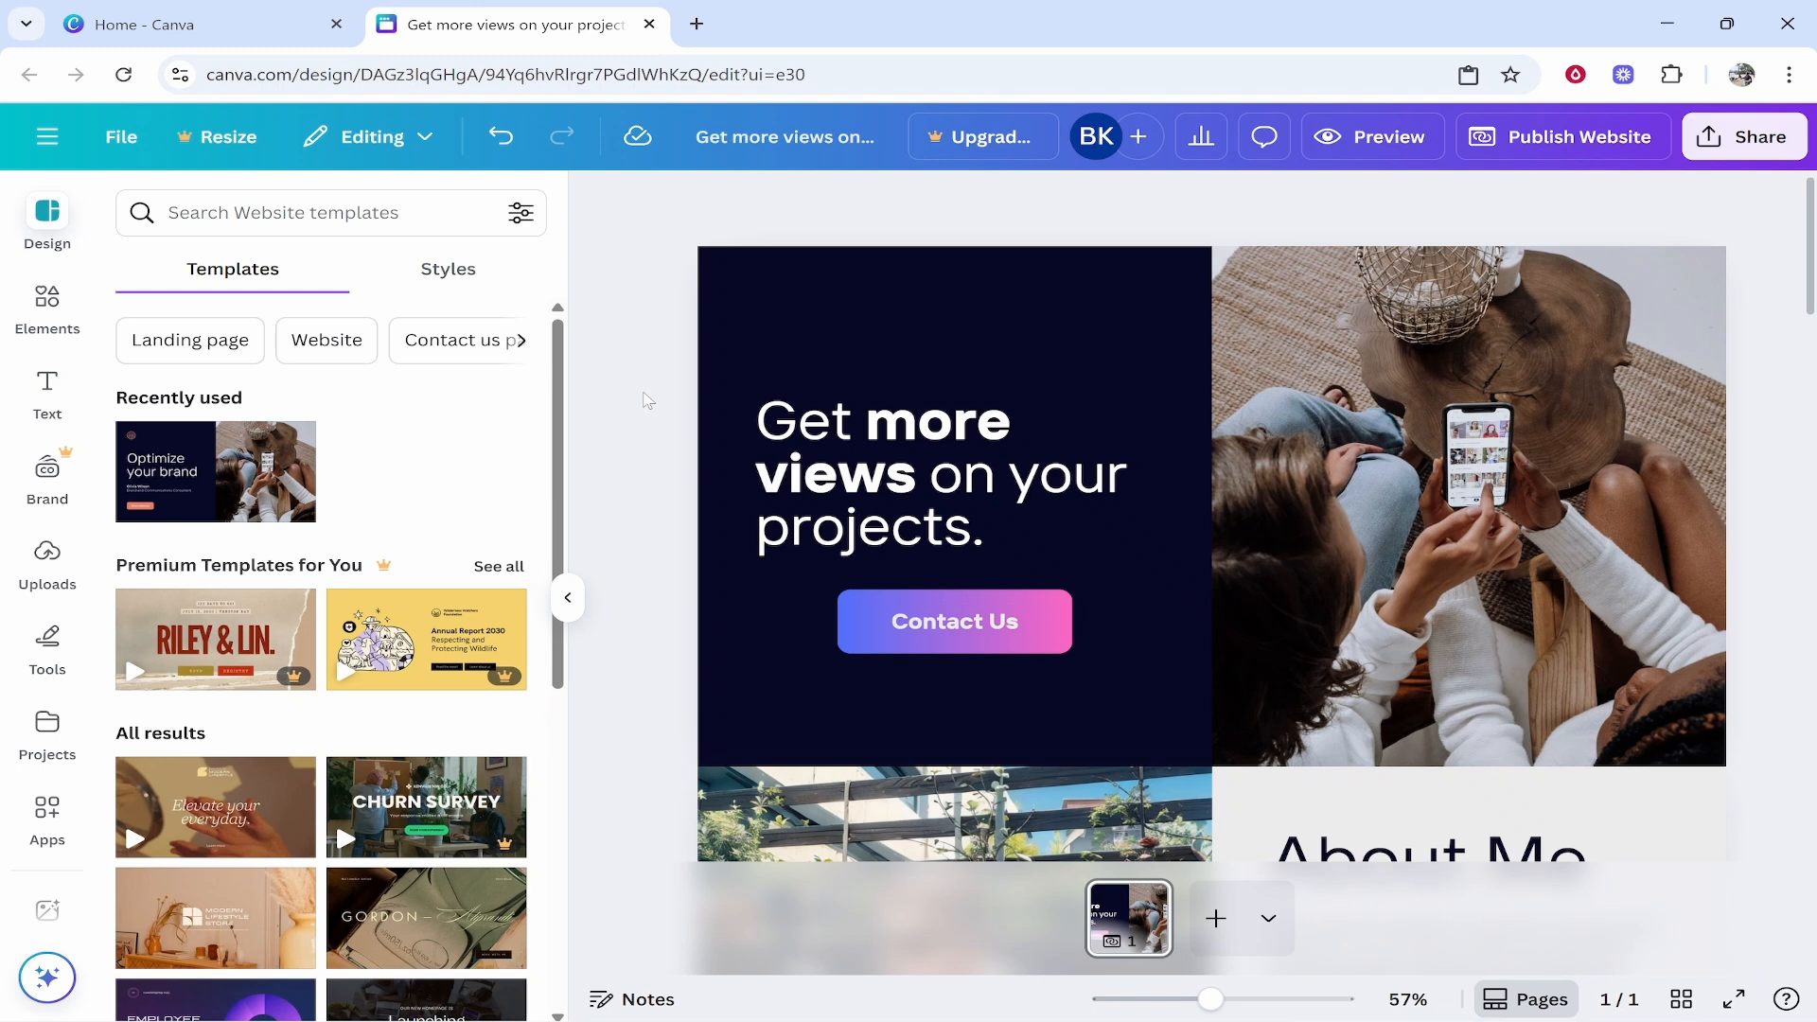
Step: Open the website publishing settings and choose the my.canva.site subdomain as the site address
scroll(1592, 578, down, 15)
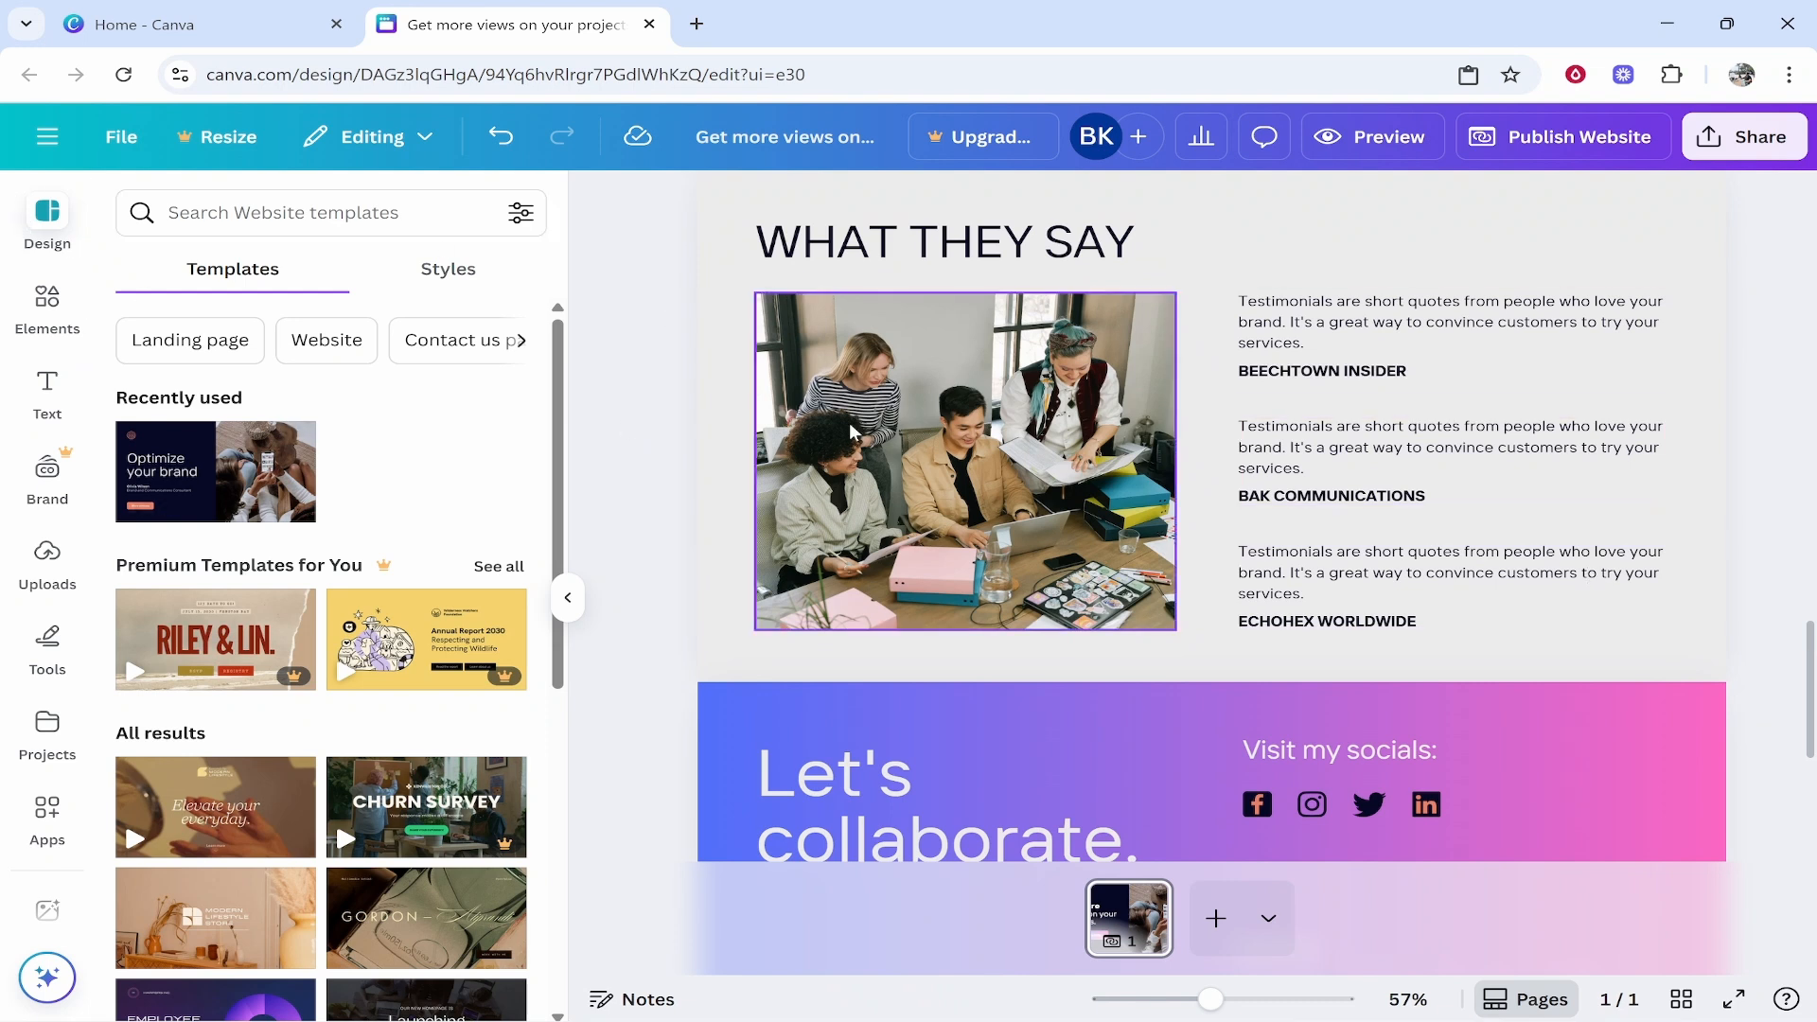
scroll(1218, 647, up, 10)
scroll(1215, 644, up, 5)
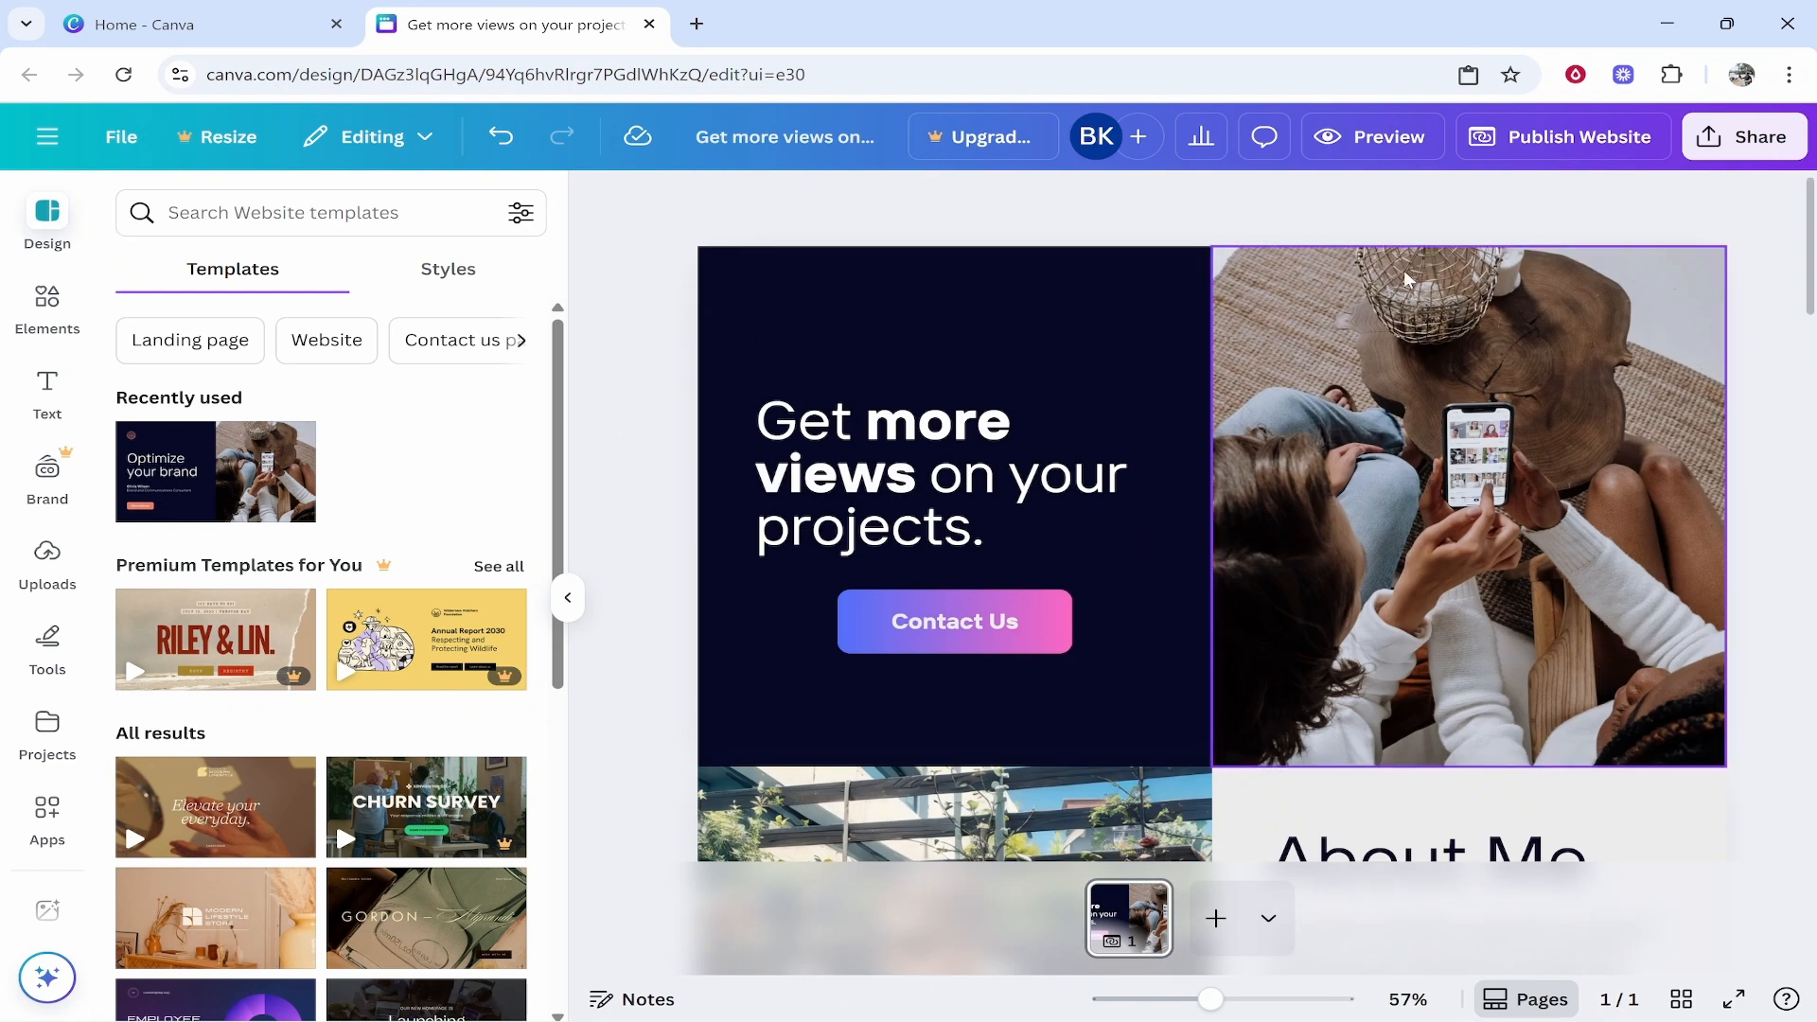
click(1559, 140)
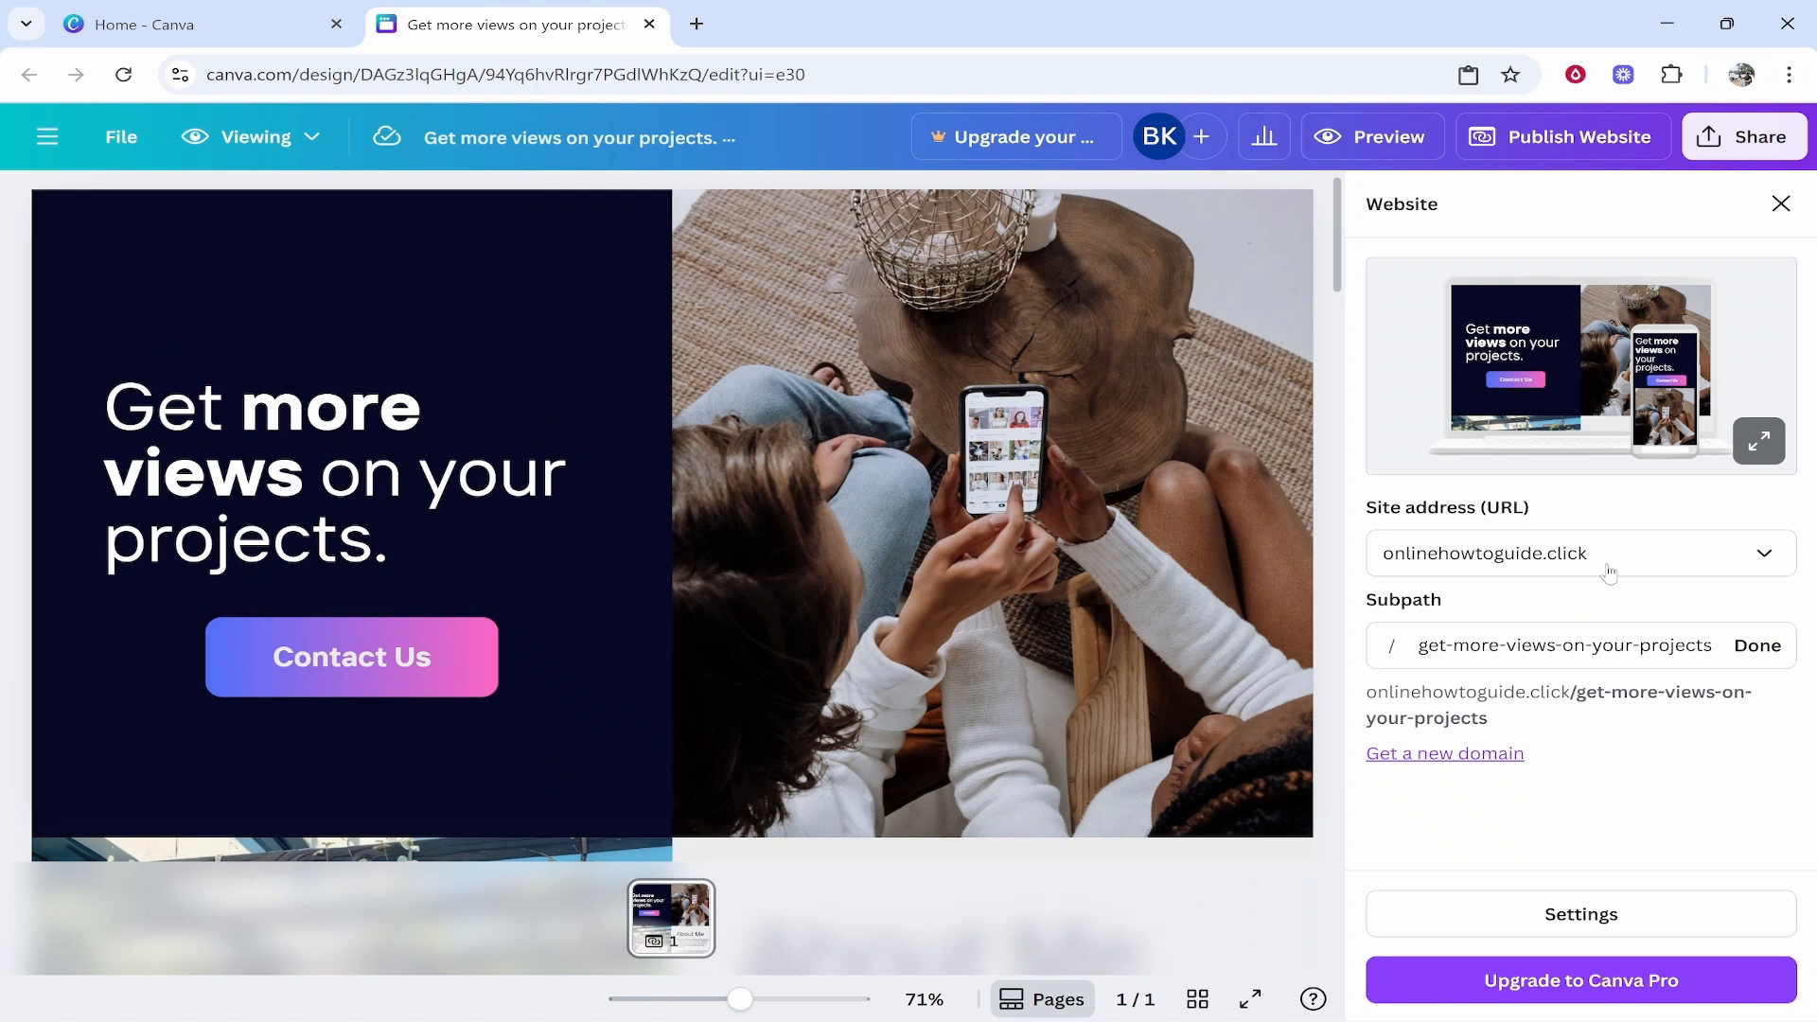
click(1609, 558)
click(1495, 833)
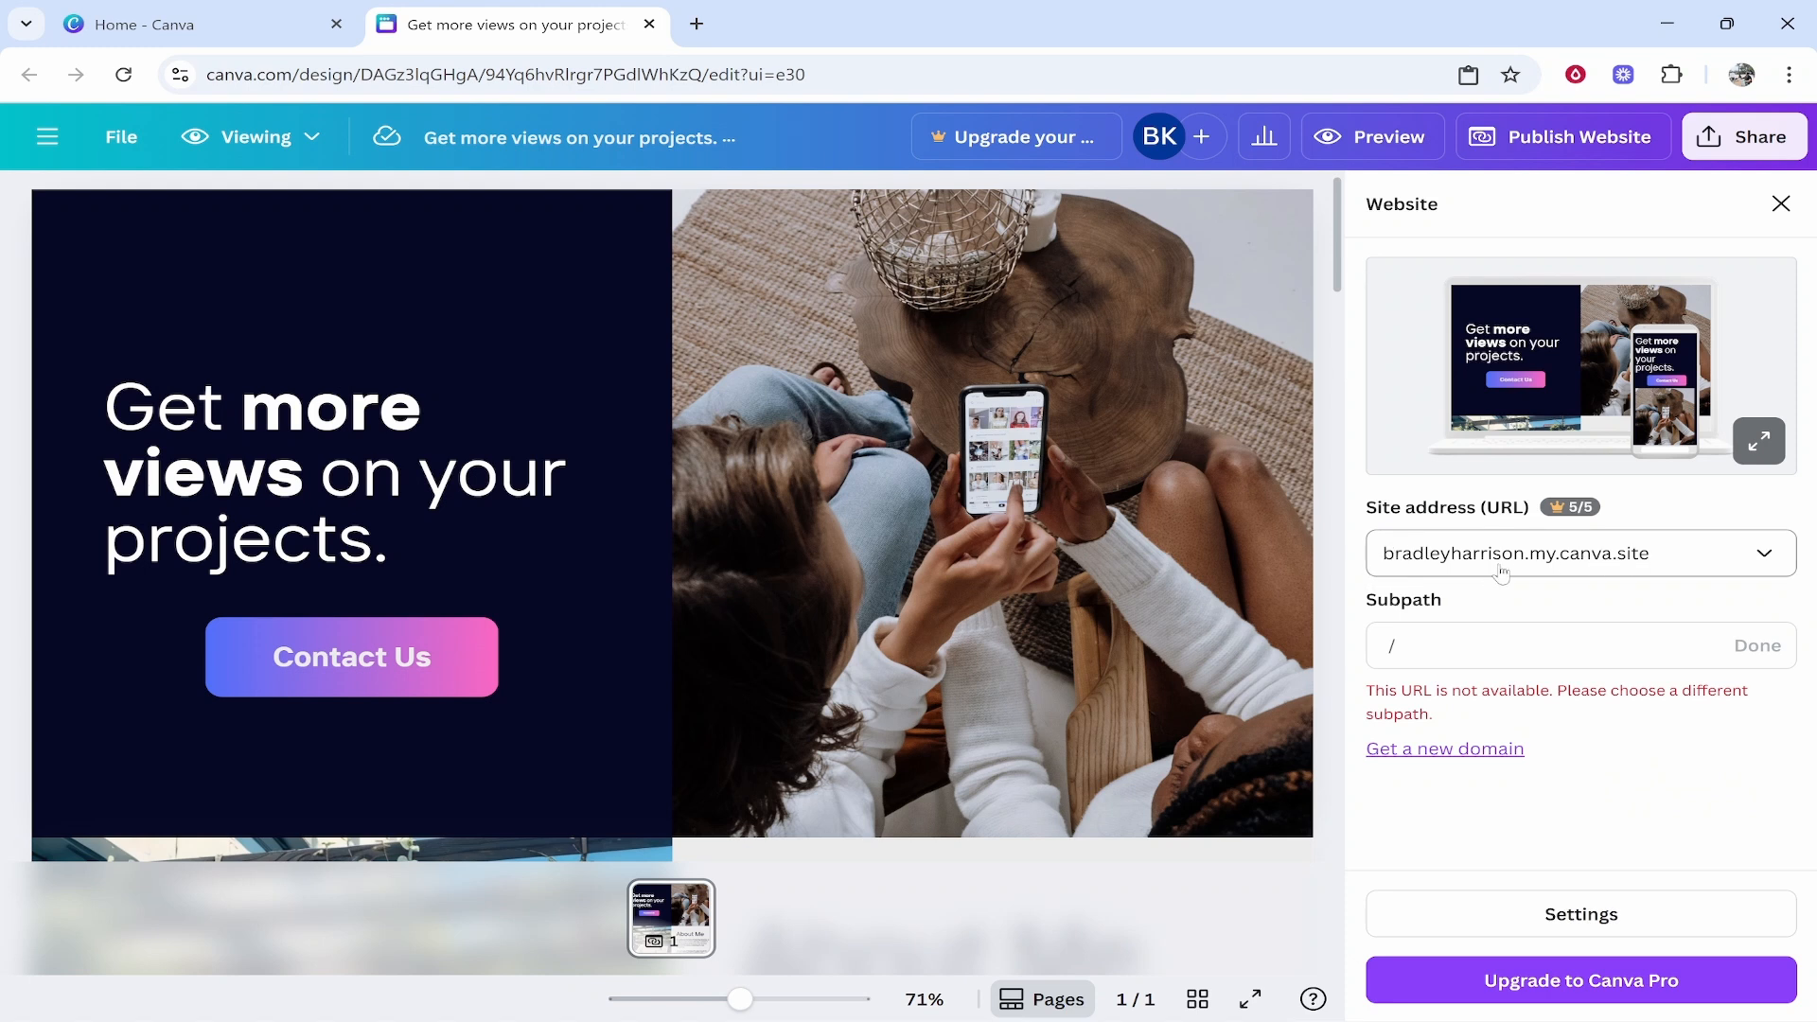
mouse_move(1573, 508)
Step: Set the site's subpath to knowledgebaseyt and publish the website
click(1504, 647)
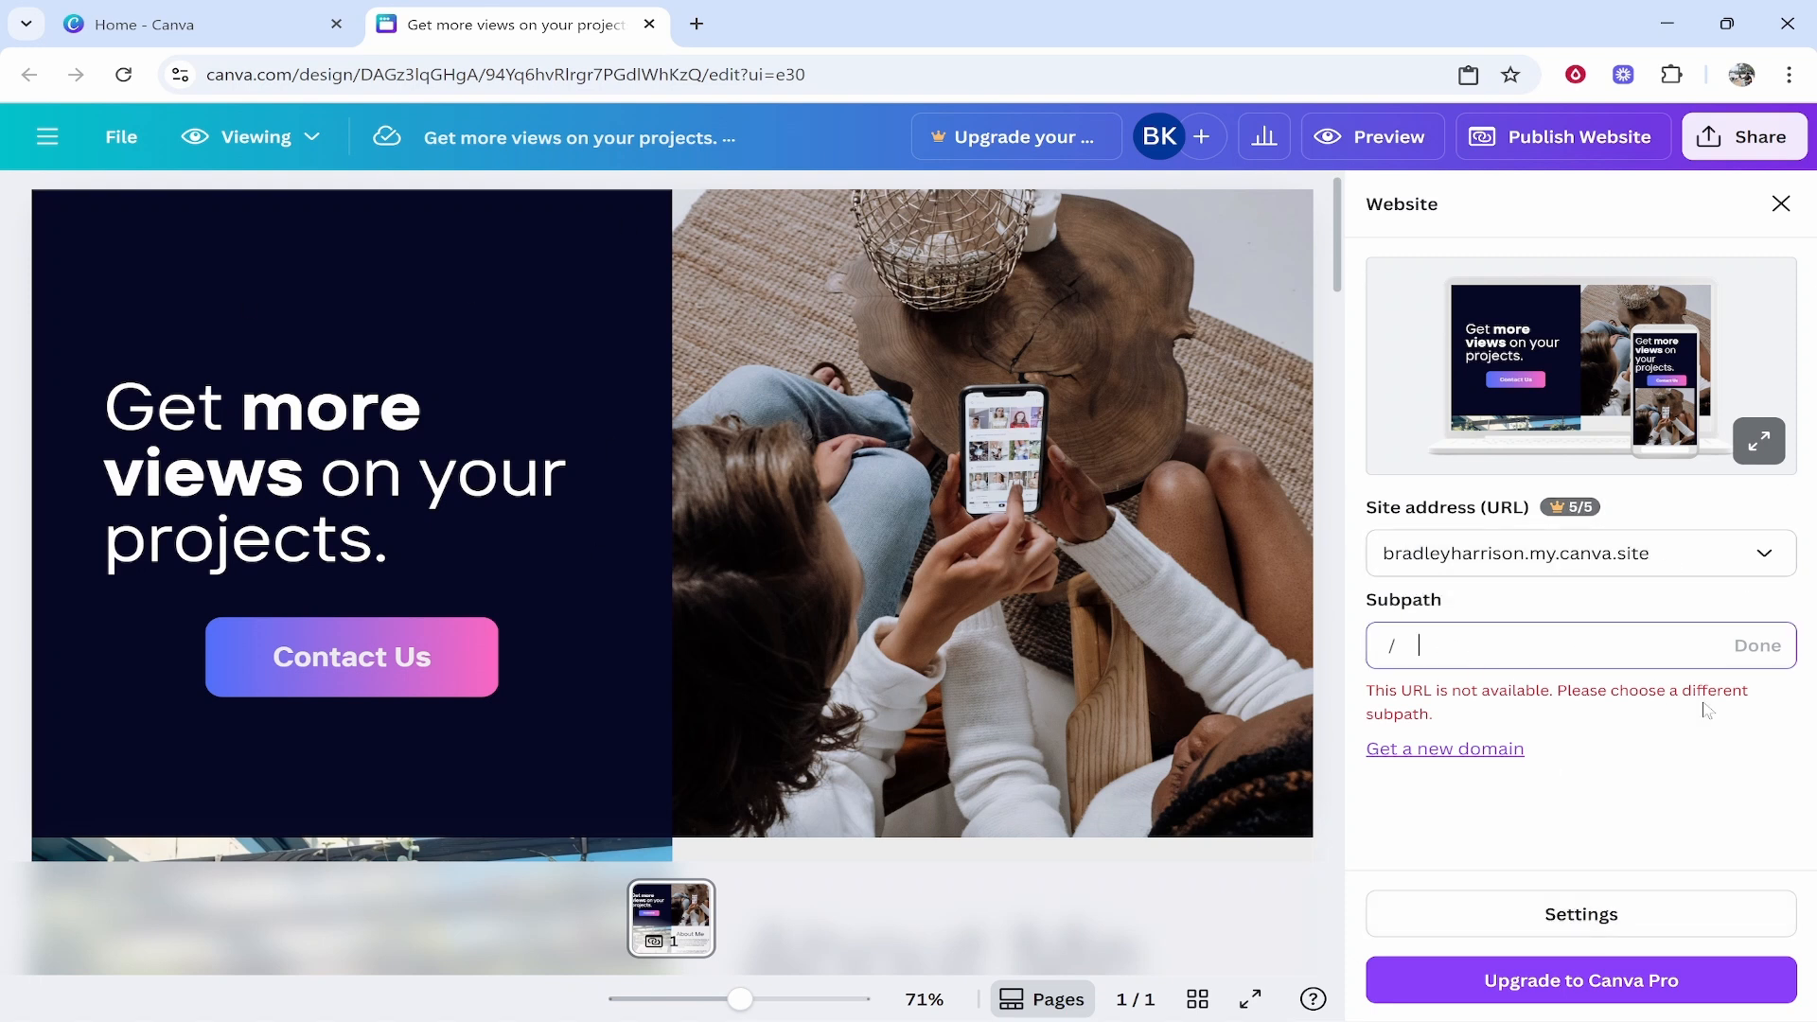
scroll(923, 533, down, 14)
scroll(923, 535, up, 15)
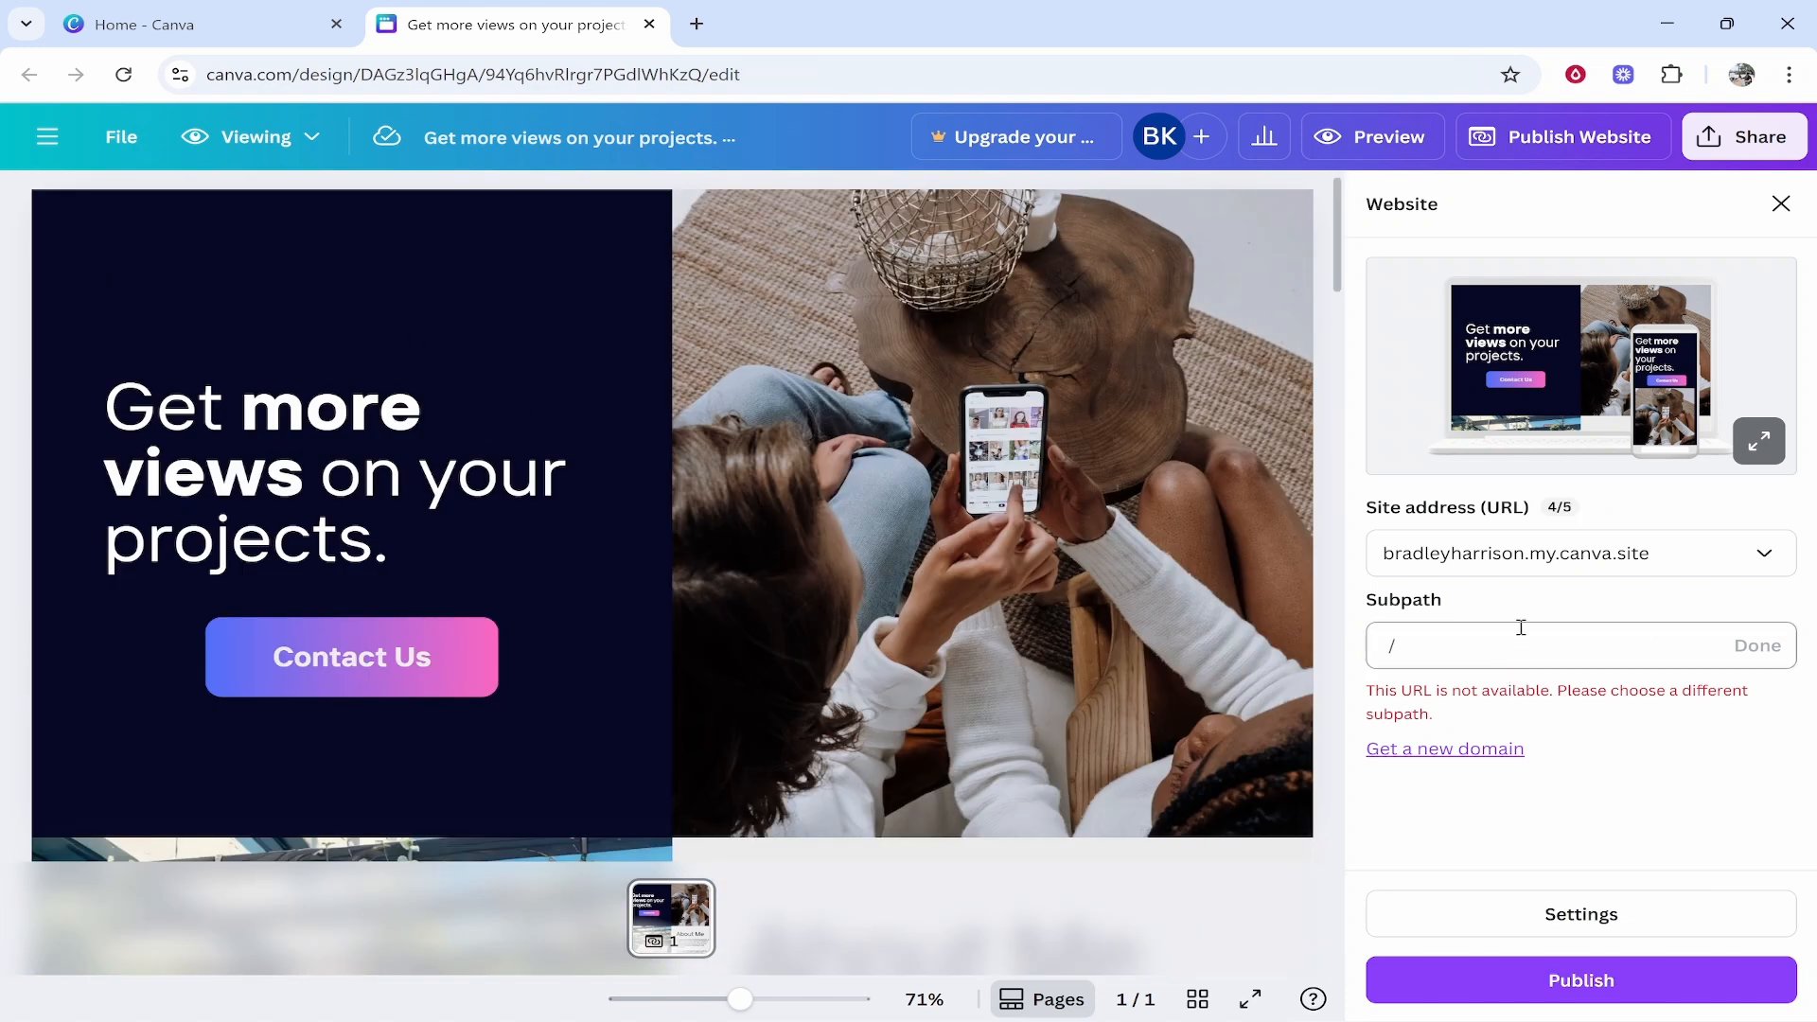
click(1473, 636)
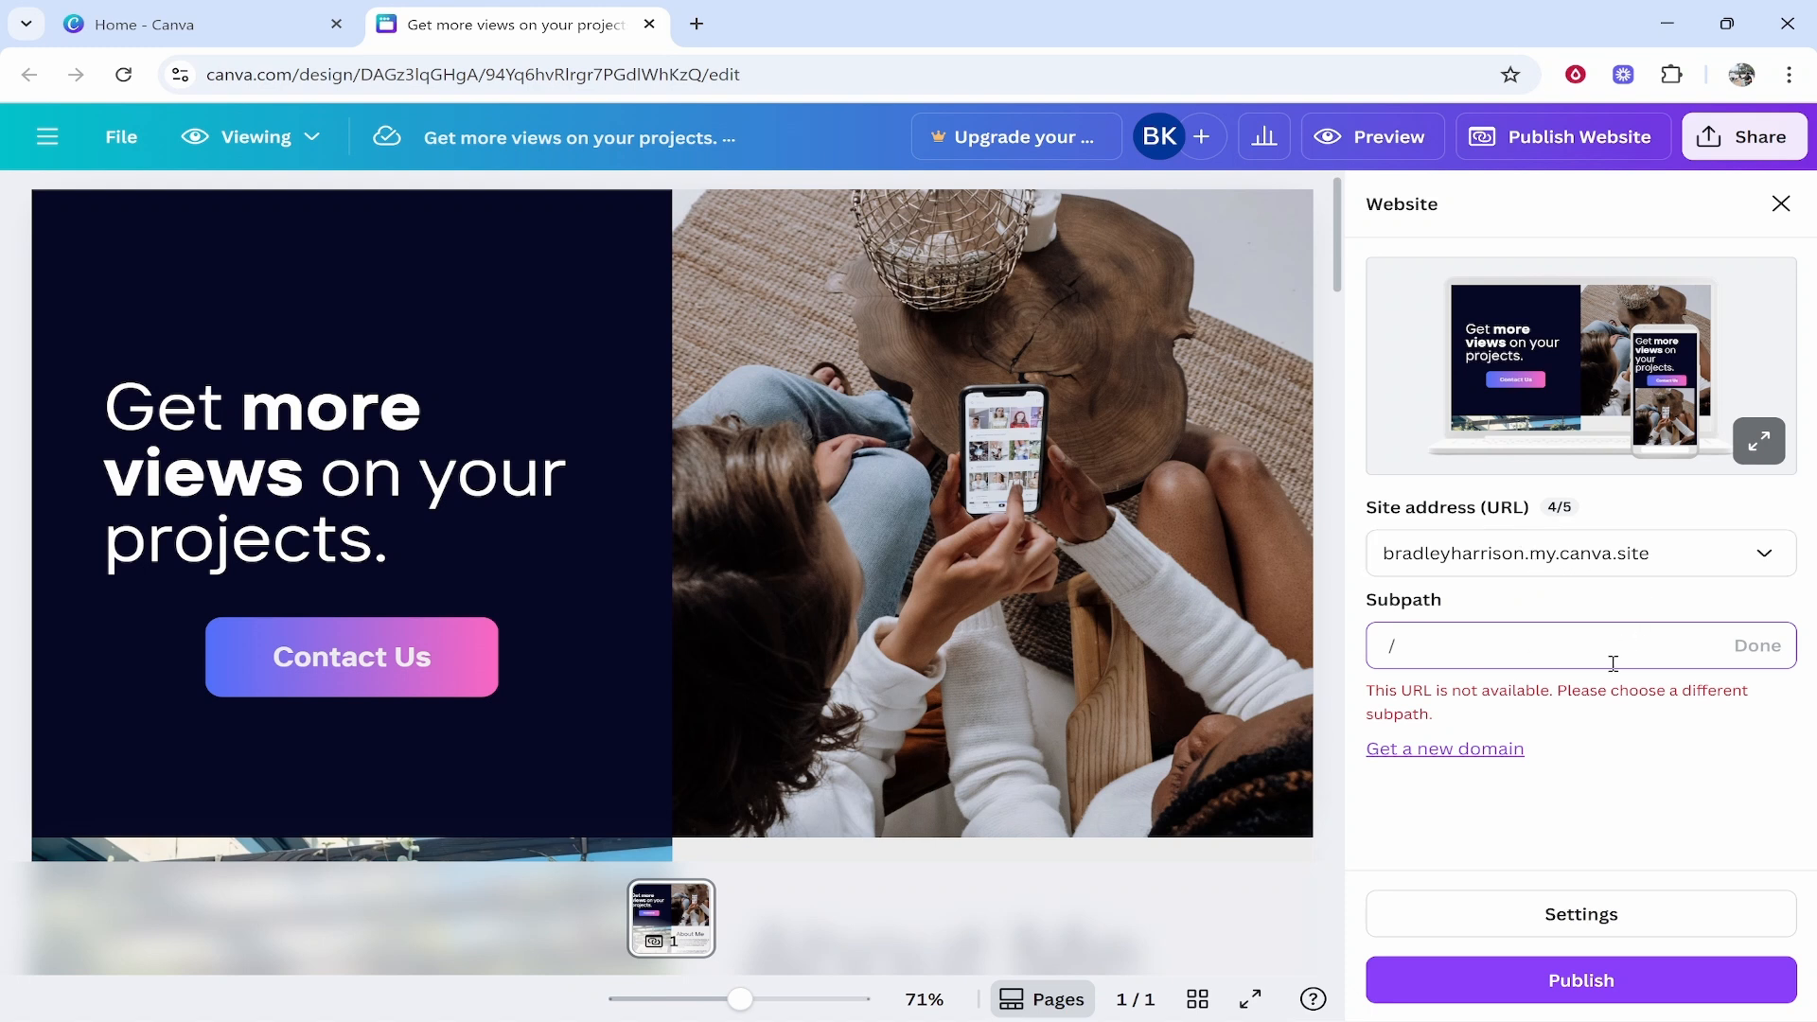
text(knowledgebaseyt)
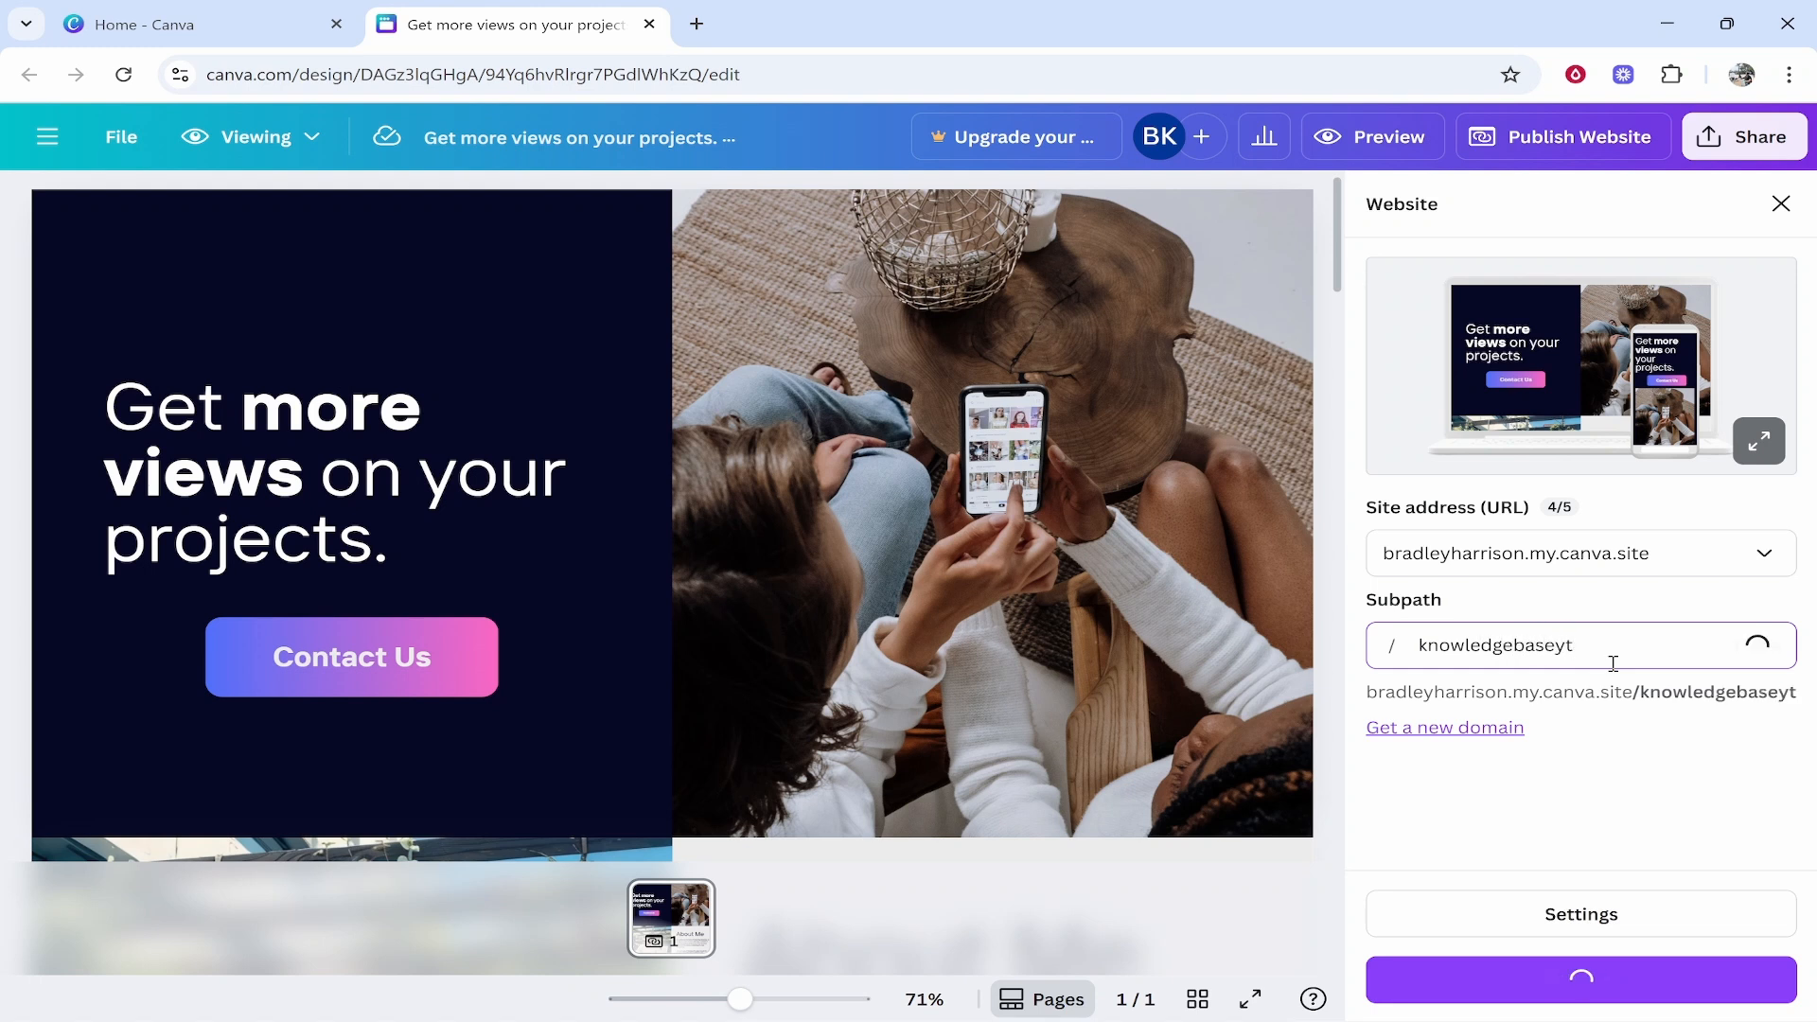
click(1618, 699)
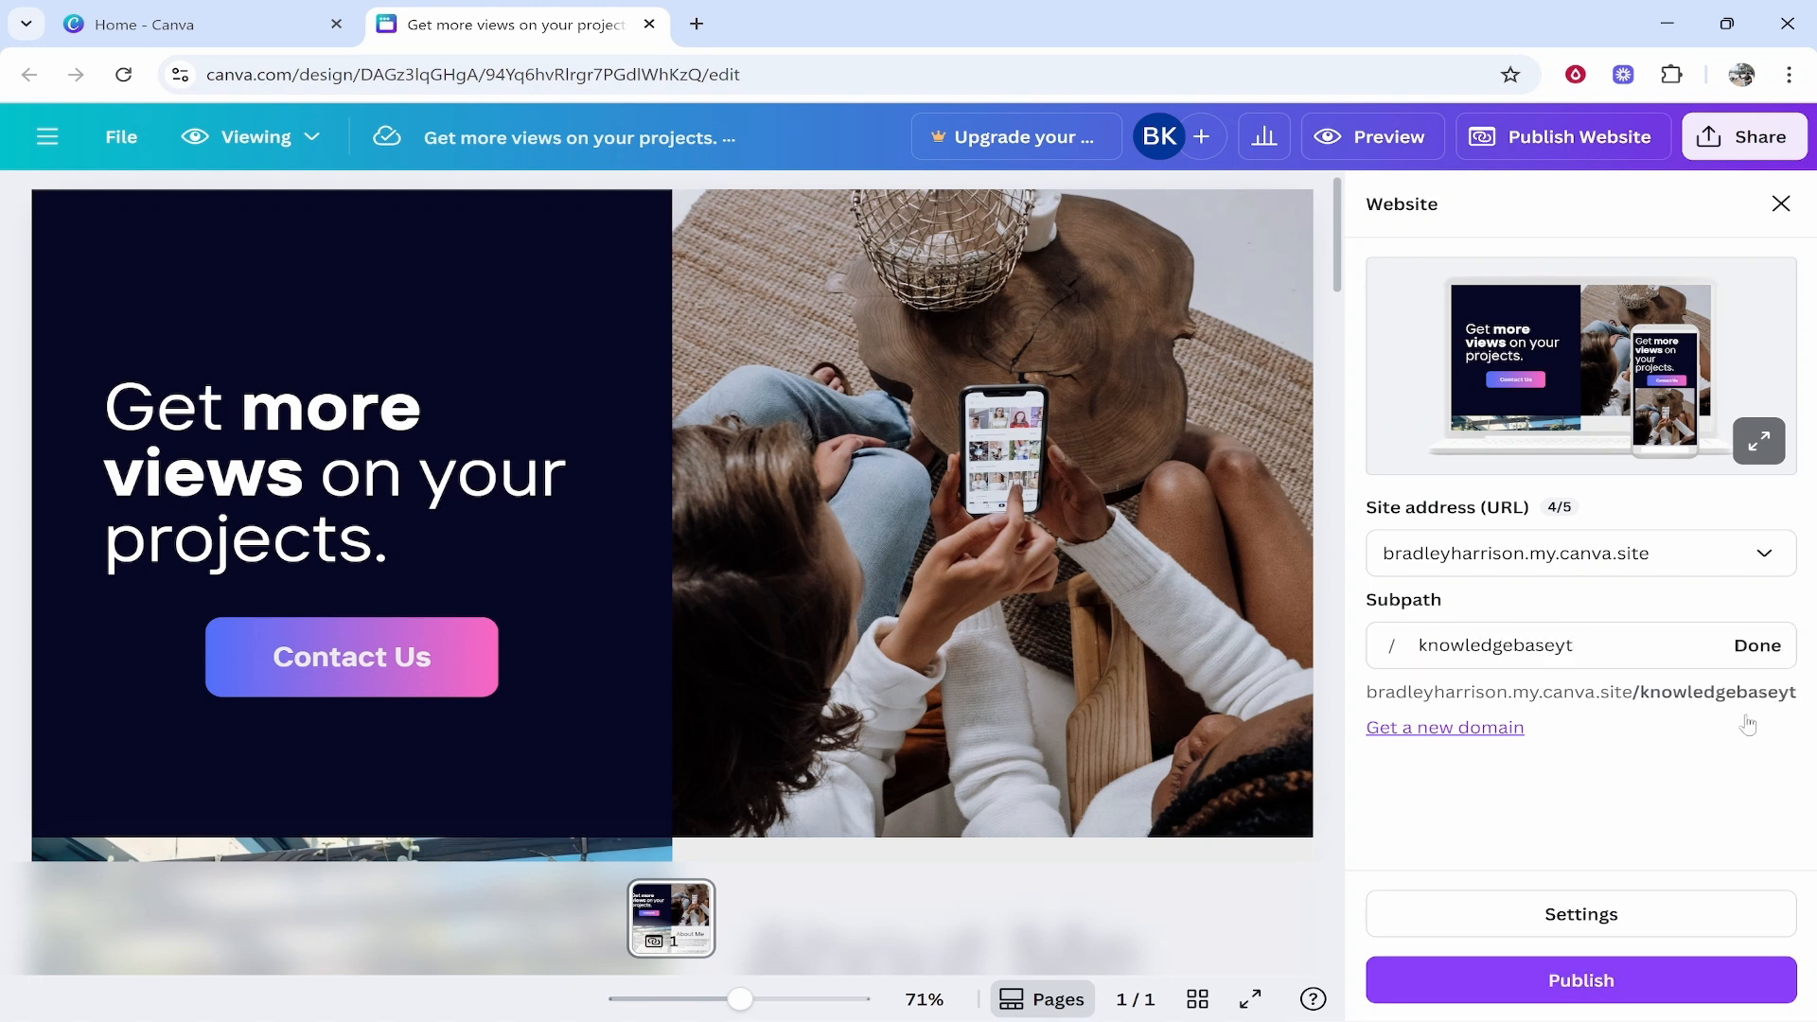
click(1644, 974)
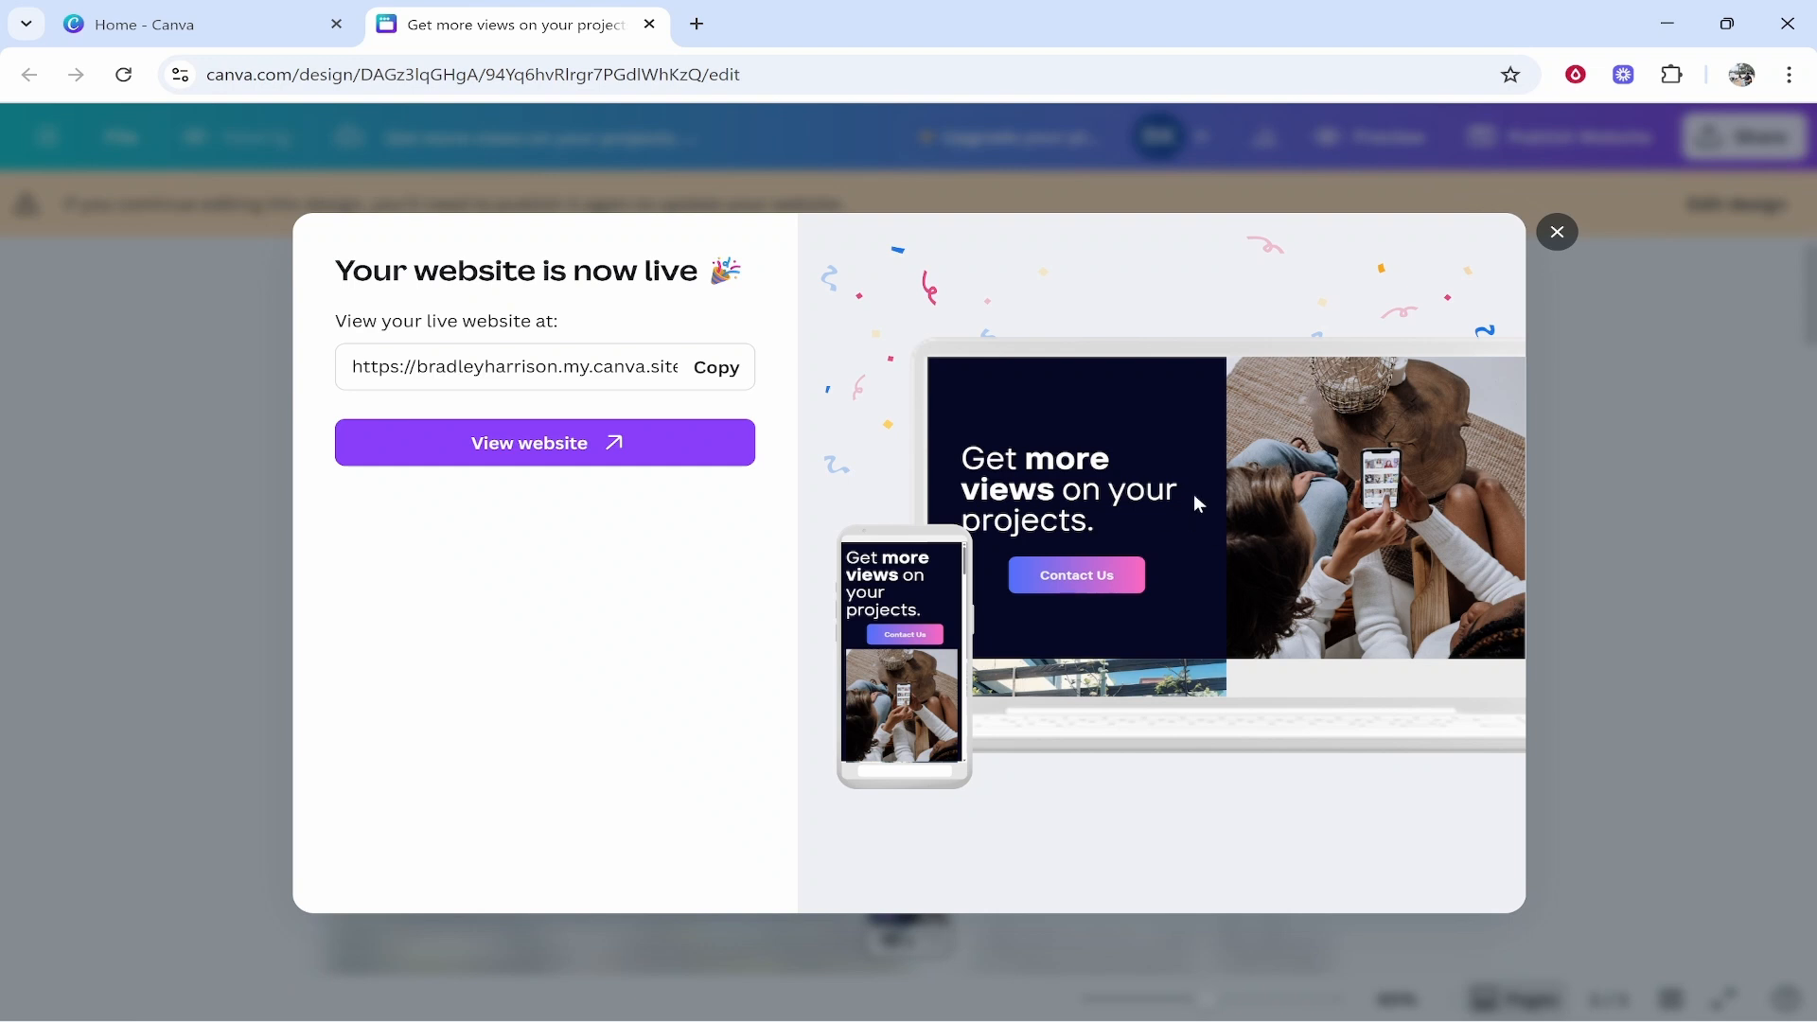
Step: Open the published website and check its sections all the way down to "Let's collaborate."
click(546, 438)
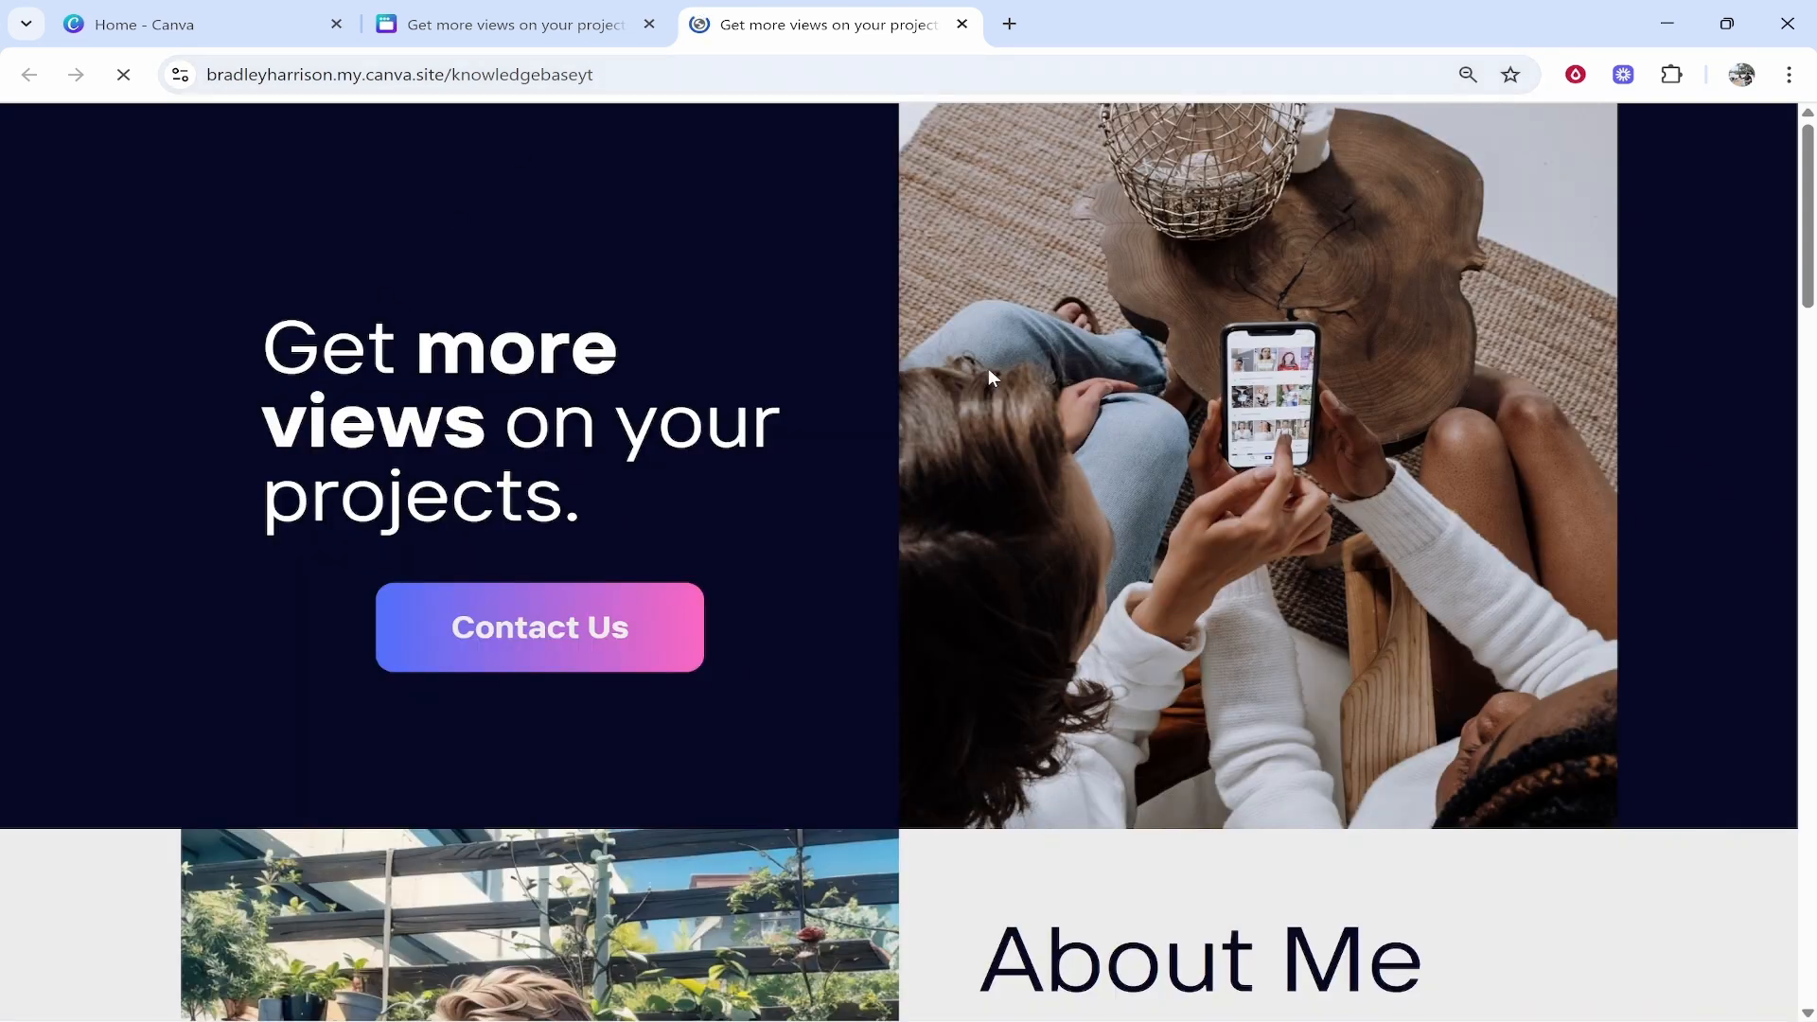
scroll(974, 365, down, 15)
scroll(974, 365, down, 15)
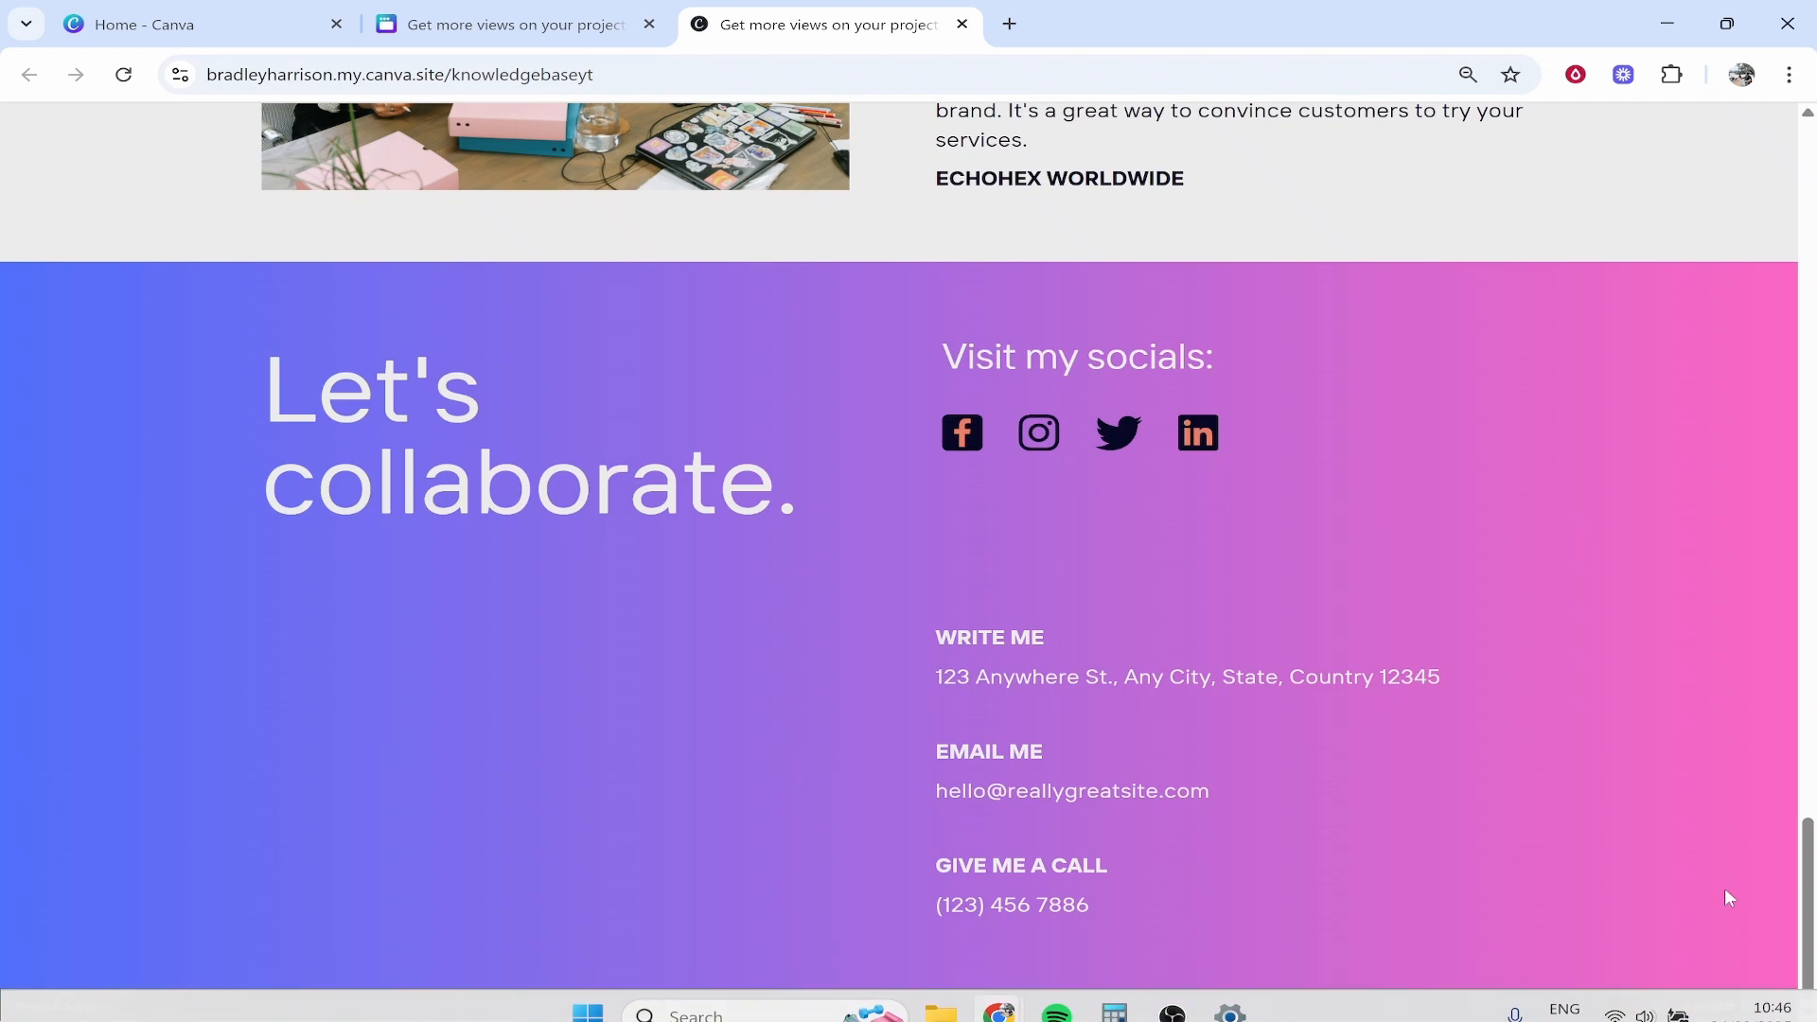
scroll(1725, 888, up, 5)
scroll(1635, 841, up, 15)
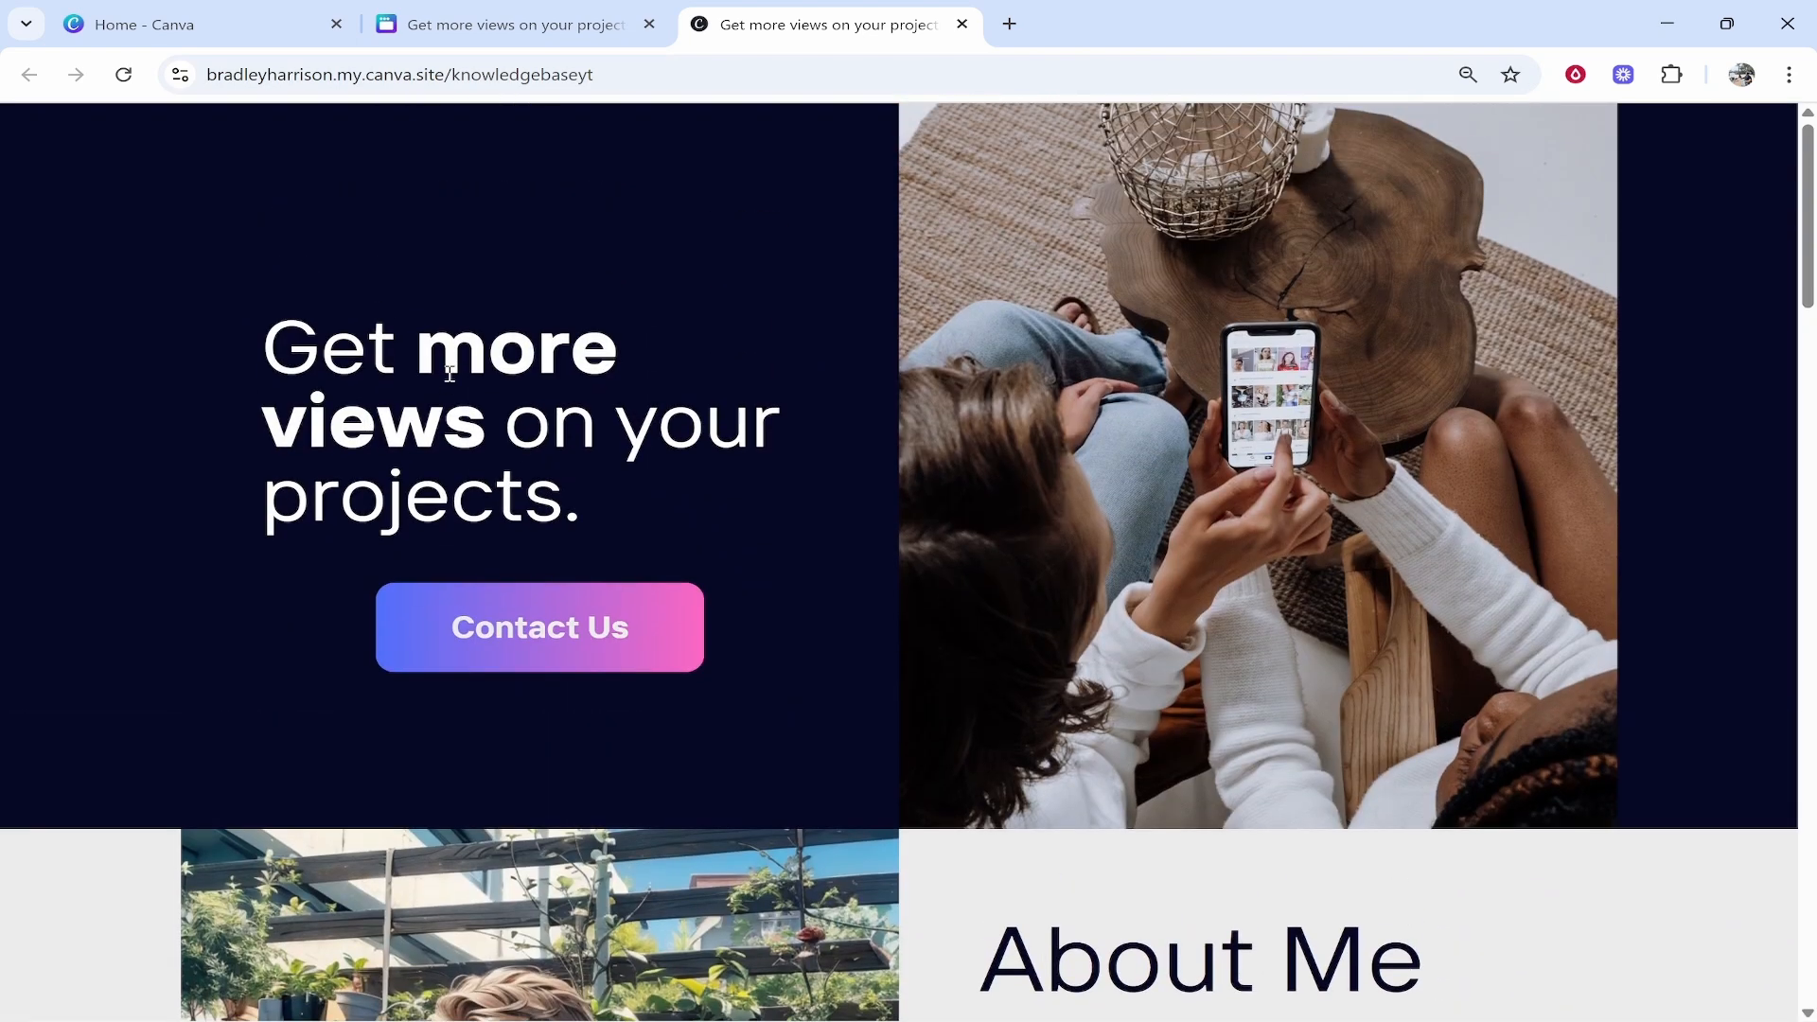
Step: Test the heading text and the "Contact Us" button's link on the live site, and review the sections back up to "Data is key."
drag(446, 384, 274, 327)
drag(492, 353, 325, 352)
click(510, 347)
drag(510, 347, 417, 348)
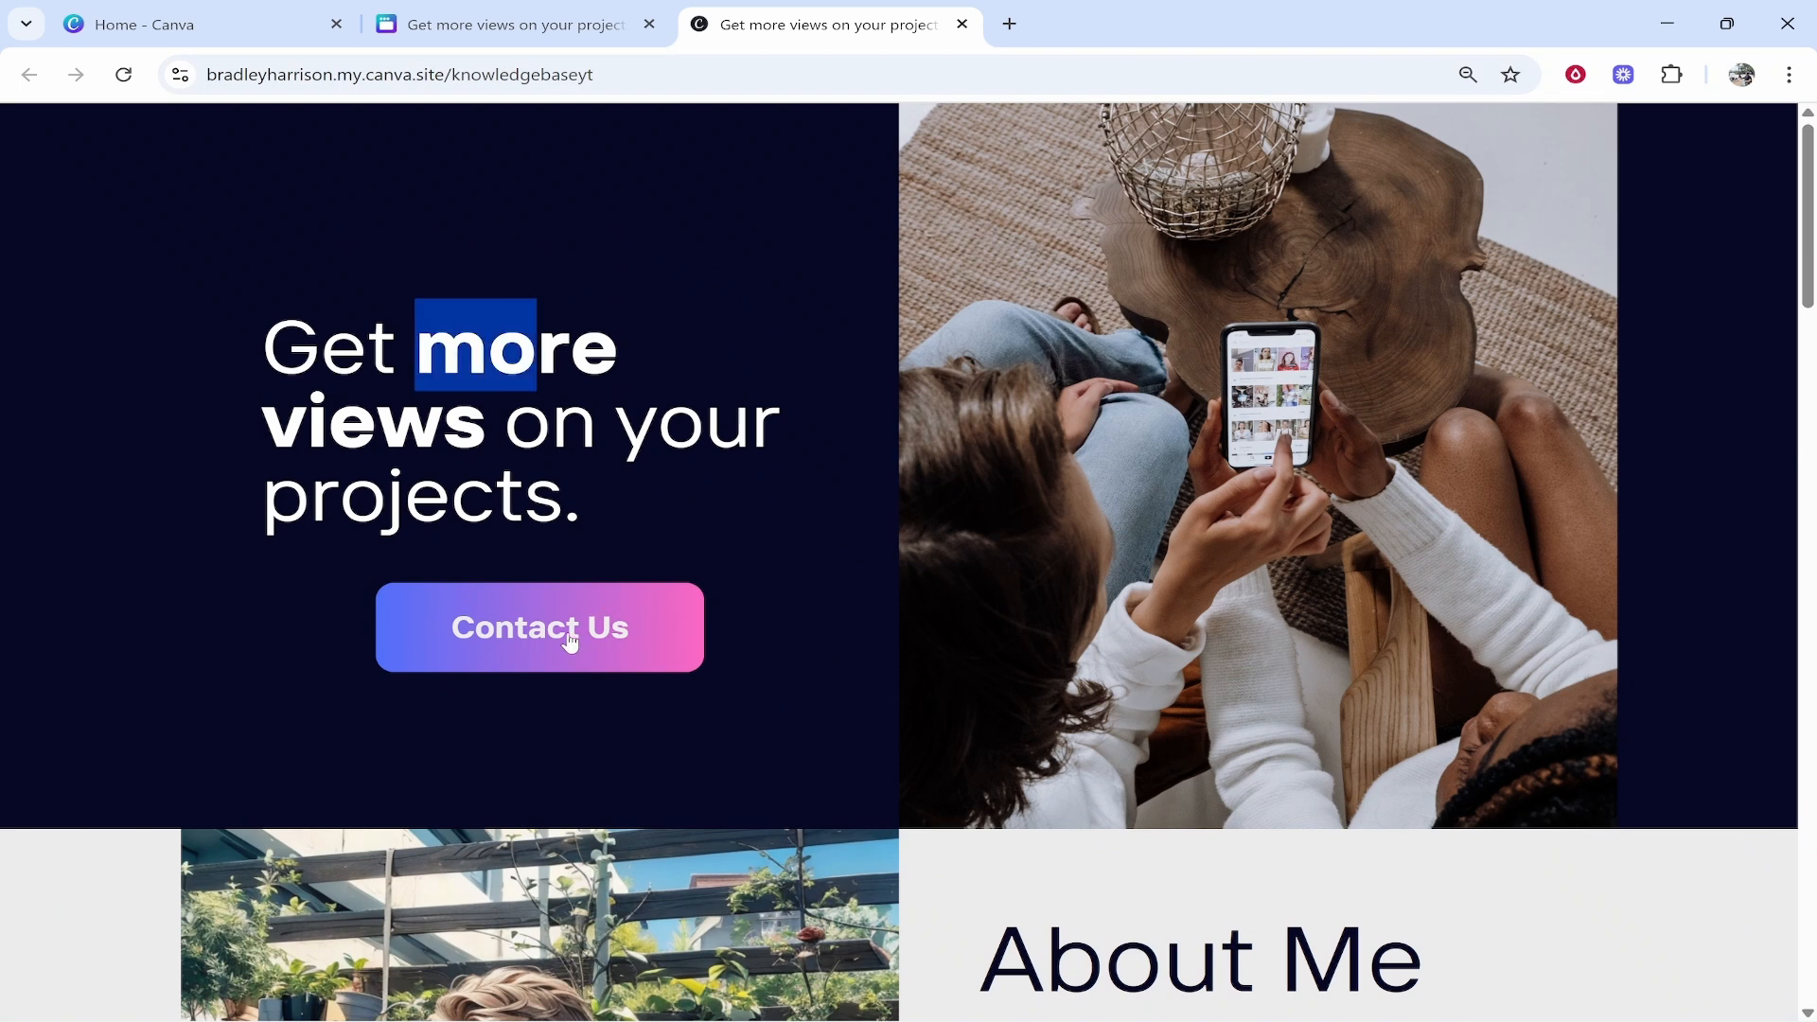
click(563, 632)
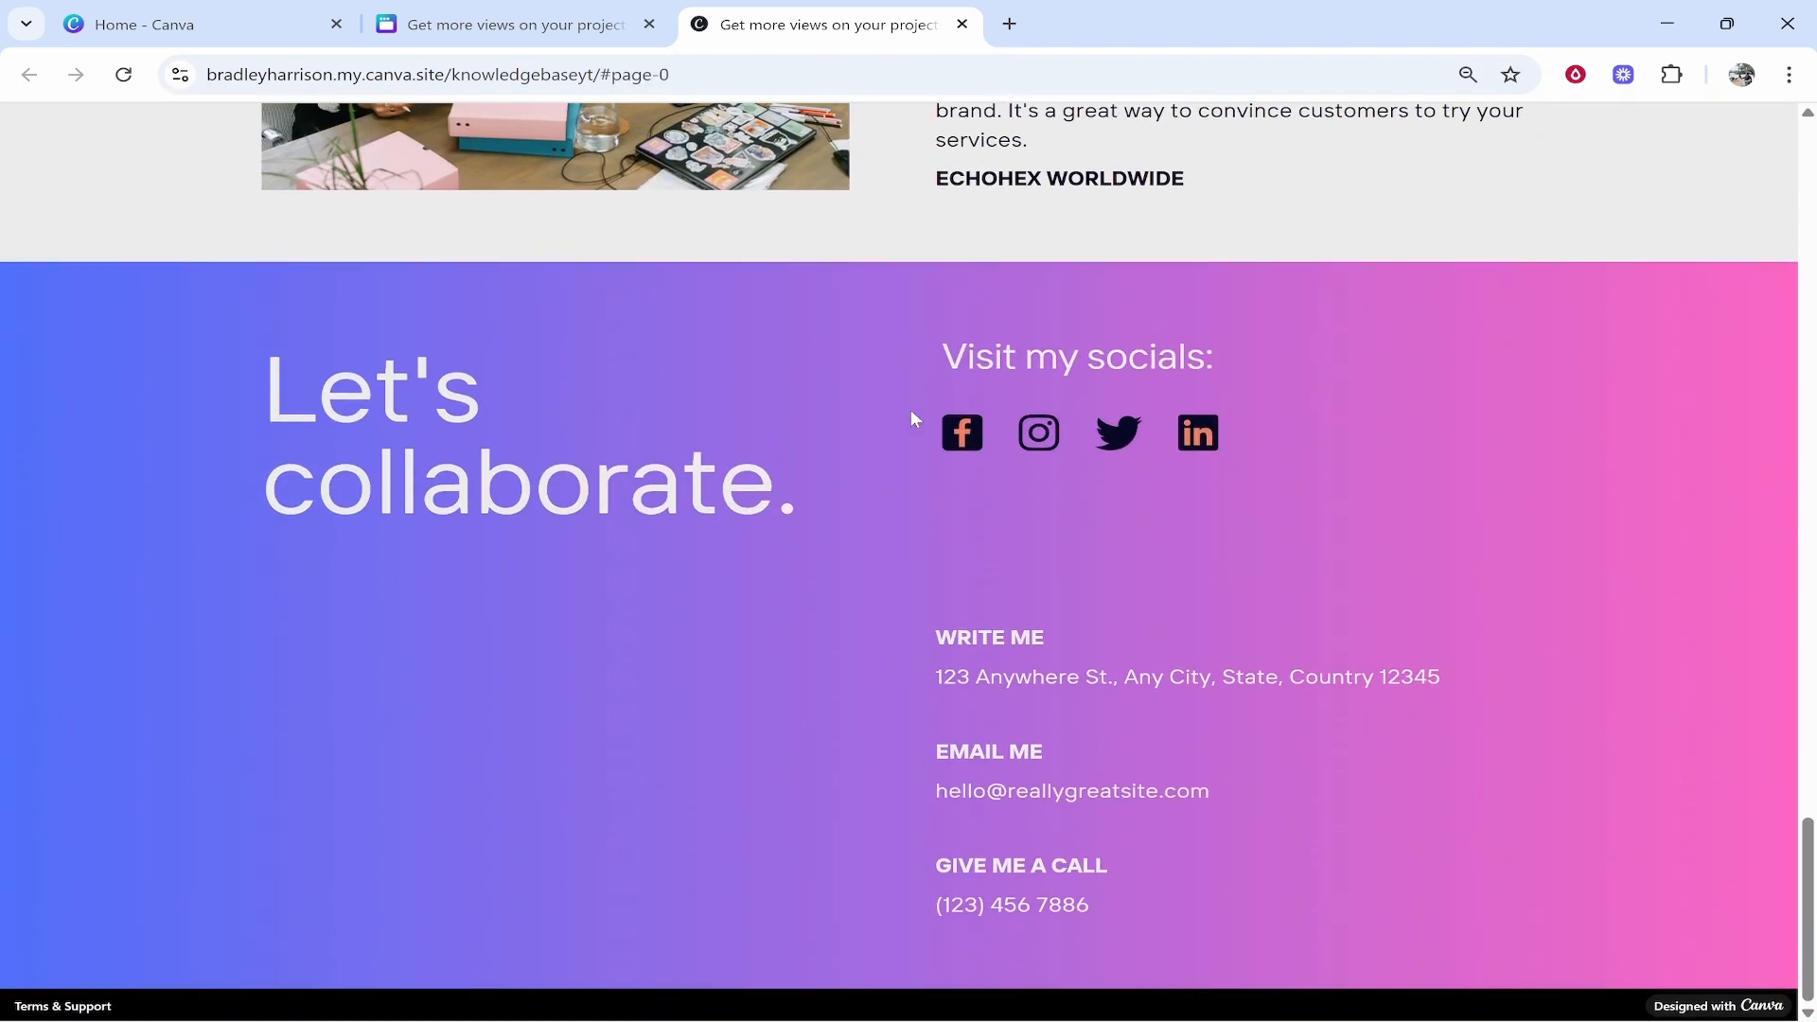
scroll(910, 410, up, 15)
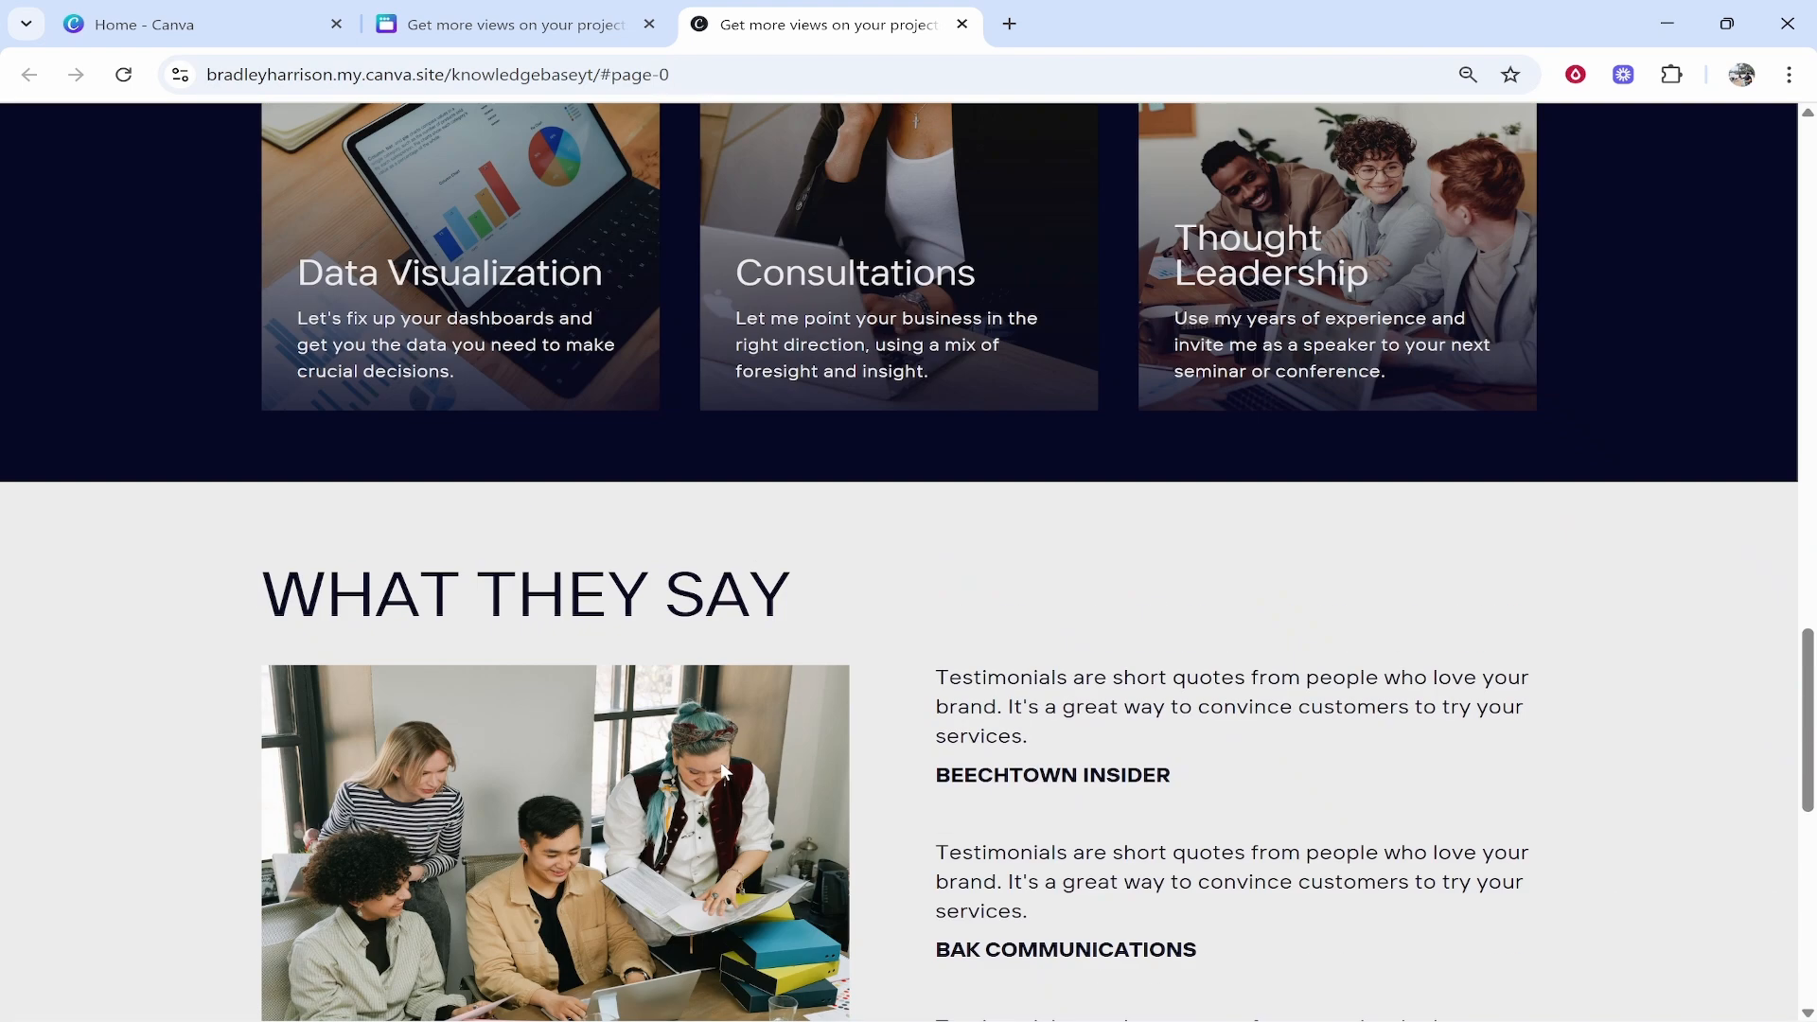
scroll(1360, 844, up, 15)
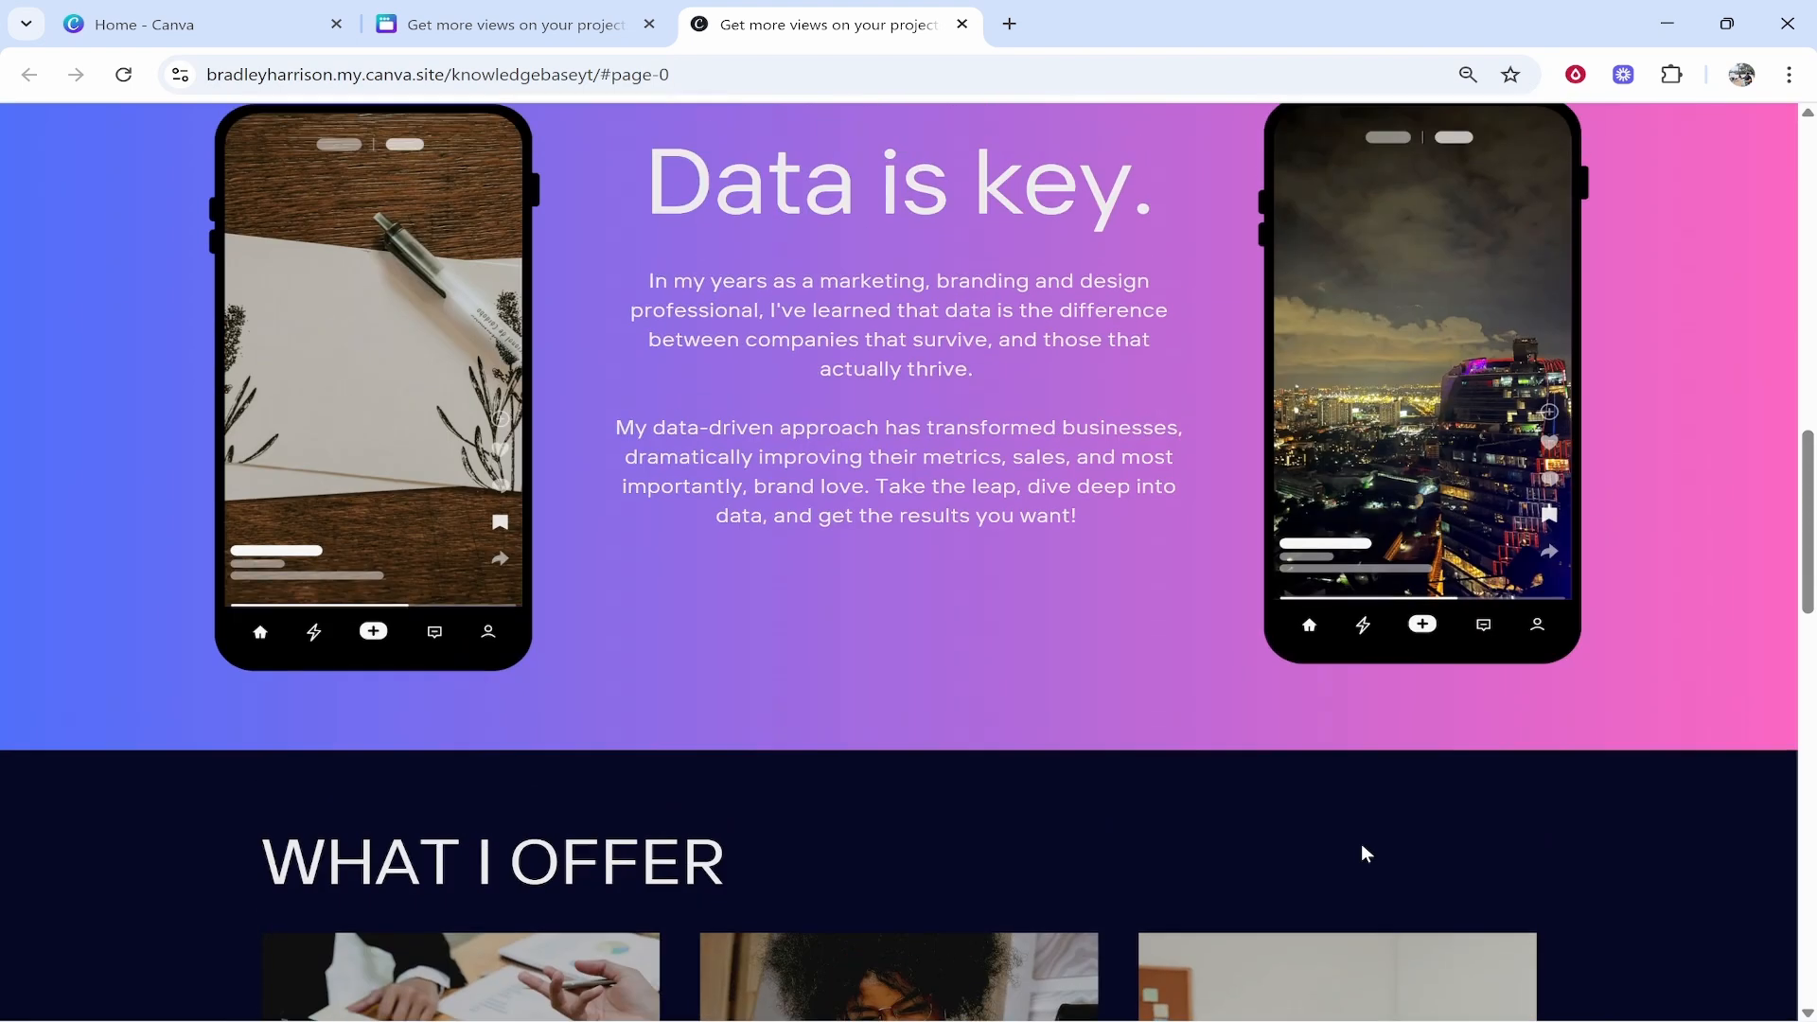